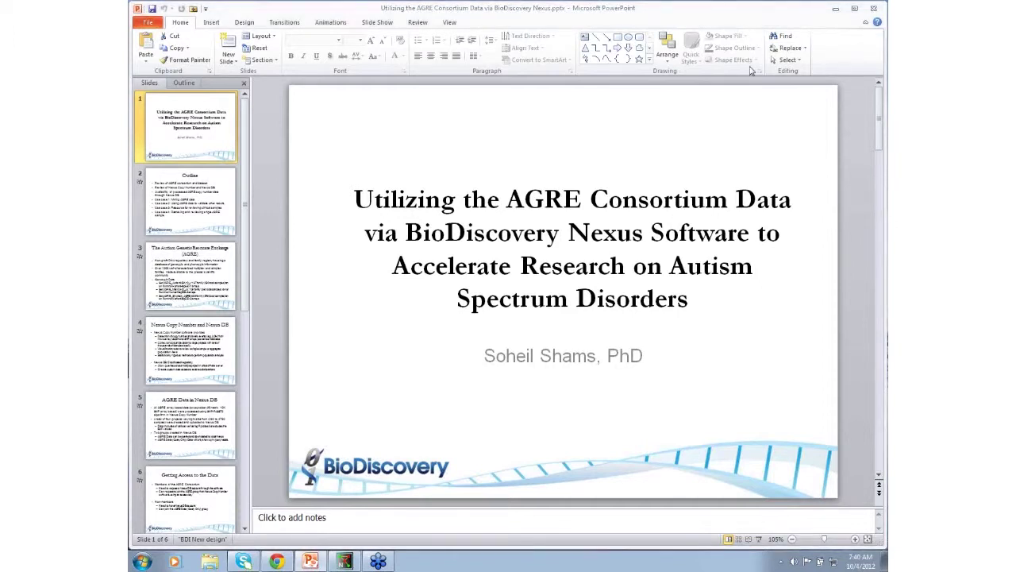
Step: Bring the Nexus Copy Number window in front of PowerPoint and maximize it to full screen
{"action": "left_click", "coordinate": [343, 563]}
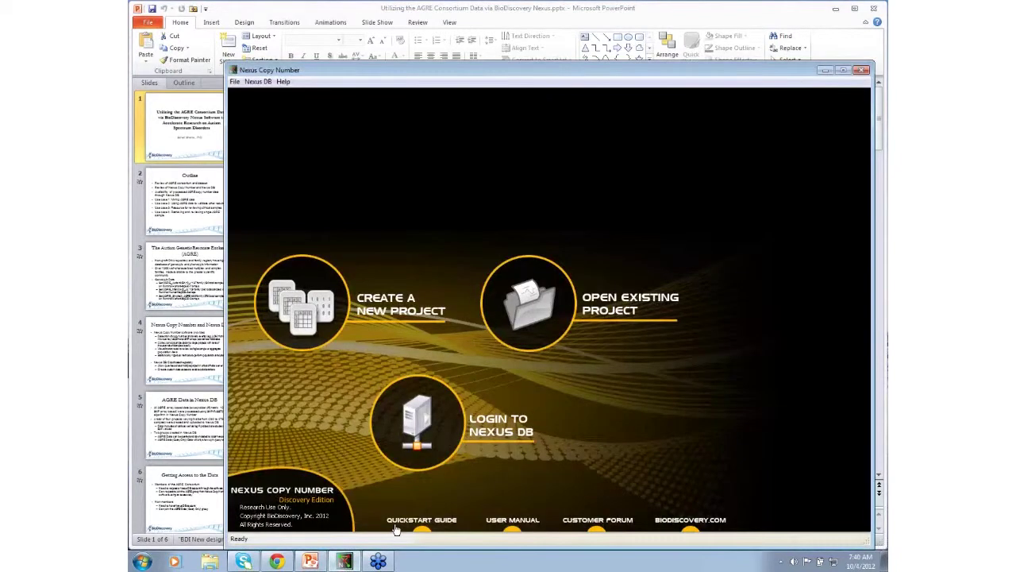
{"action": "left_click", "coordinate": [841, 73]}
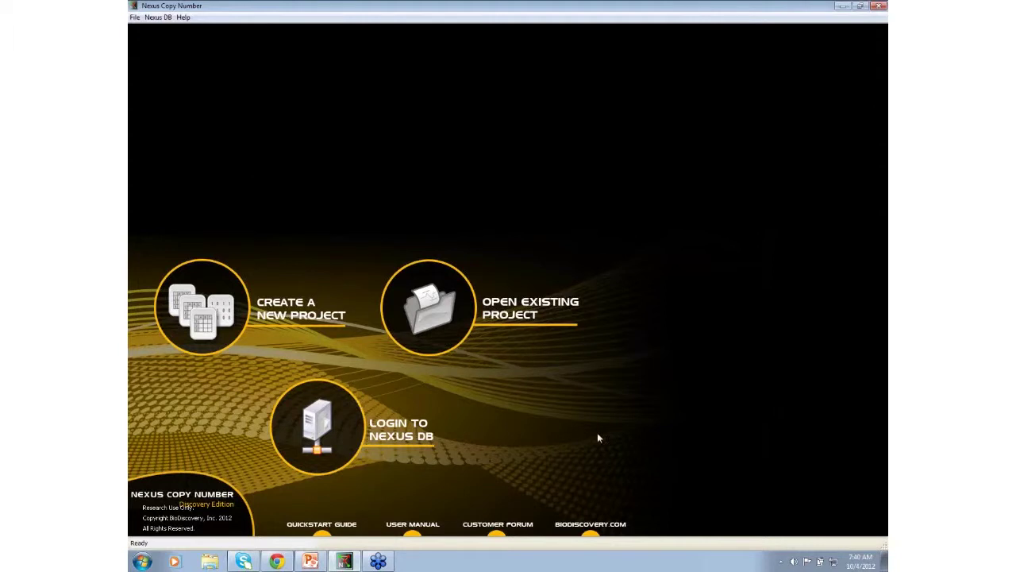
Step: Log in to Nexus DB with the account password after briefly viewing Register Account, then open Visible Projects
{"action": "left_click", "coordinate": [324, 437]}
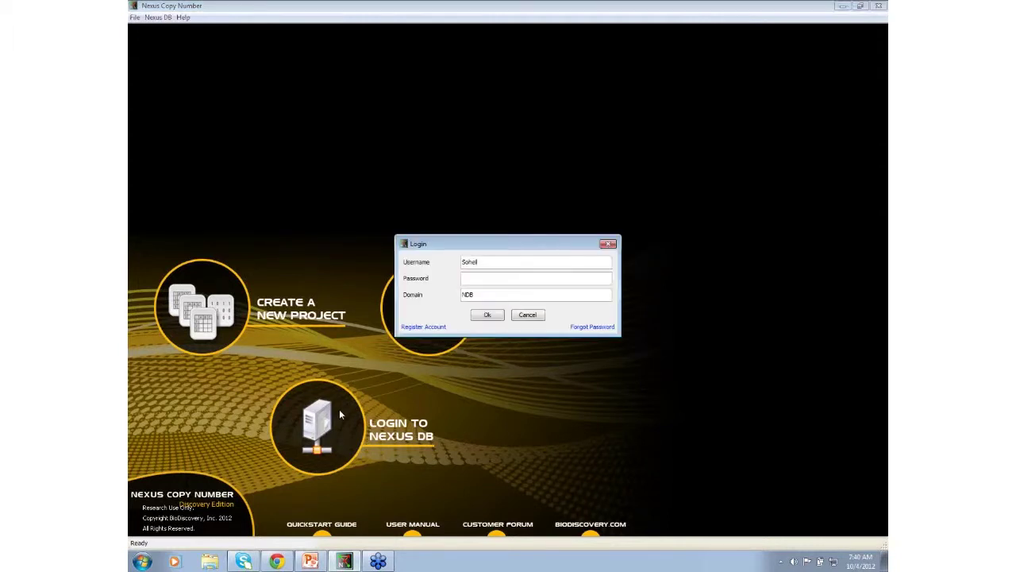
{"action": "left_click_drag", "start_coordinate": [476, 243], "coordinate": [495, 183]}
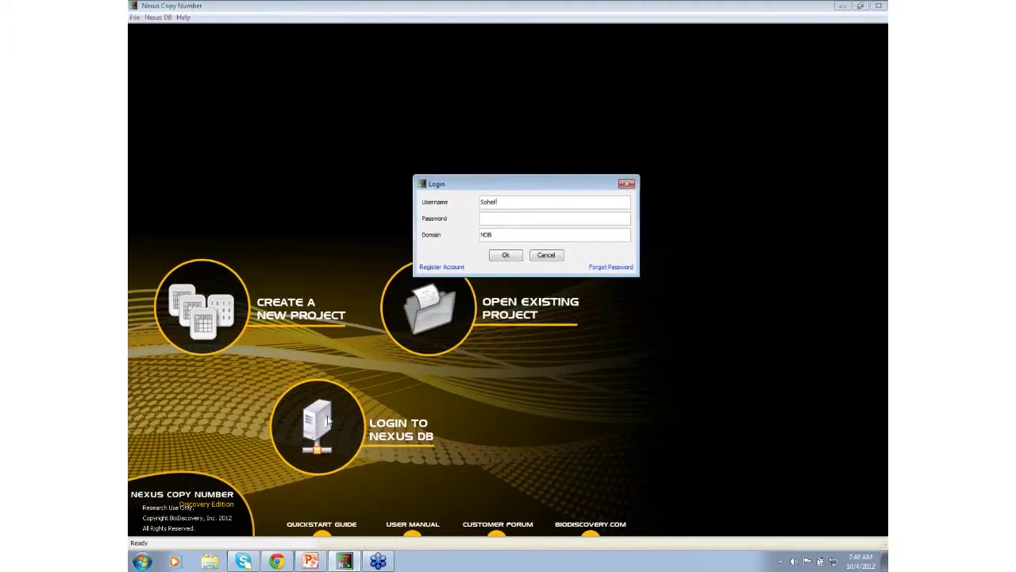
{"action": "left_click", "coordinate": [438, 268]}
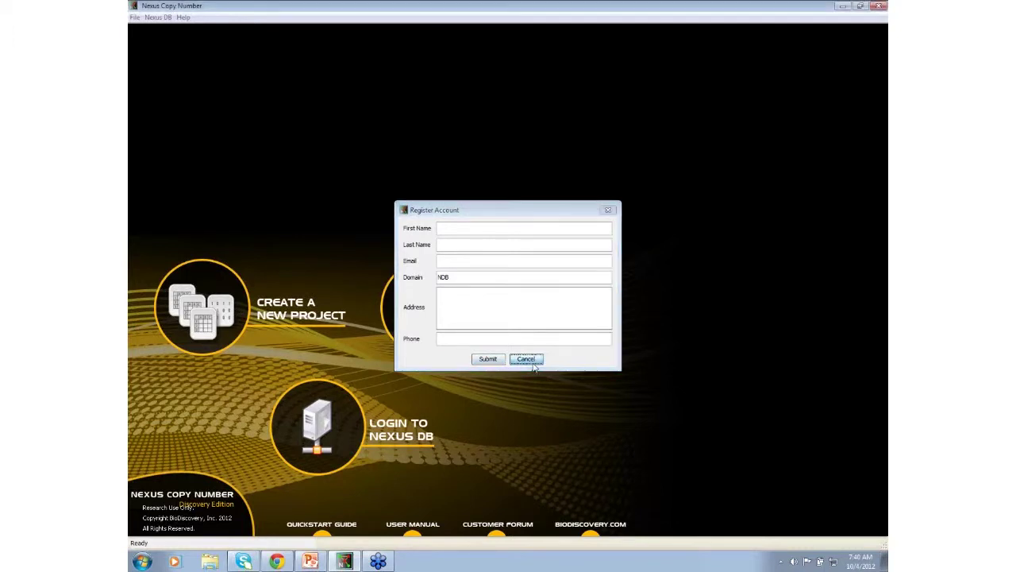
{"action": "left_click", "coordinate": [532, 361]}
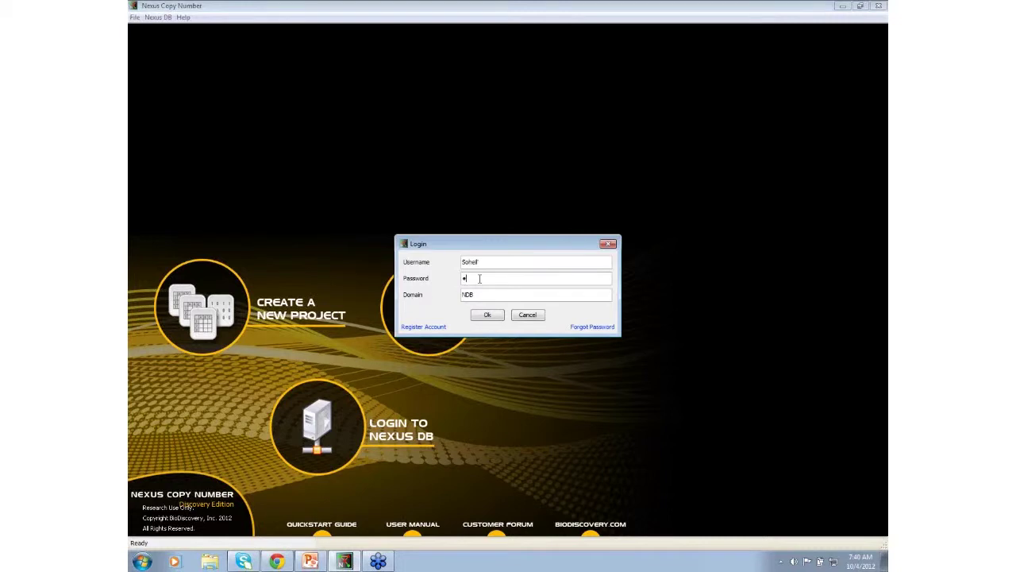
{"action": "type", "text": "******"}
{"action": "key", "text": "Return"}
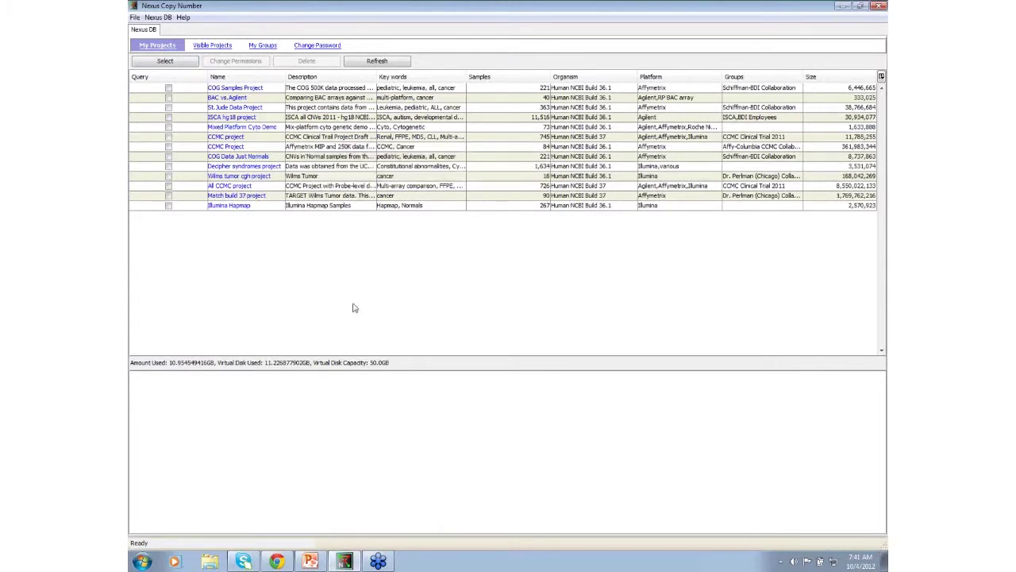
{"action": "left_click", "coordinate": [214, 45]}
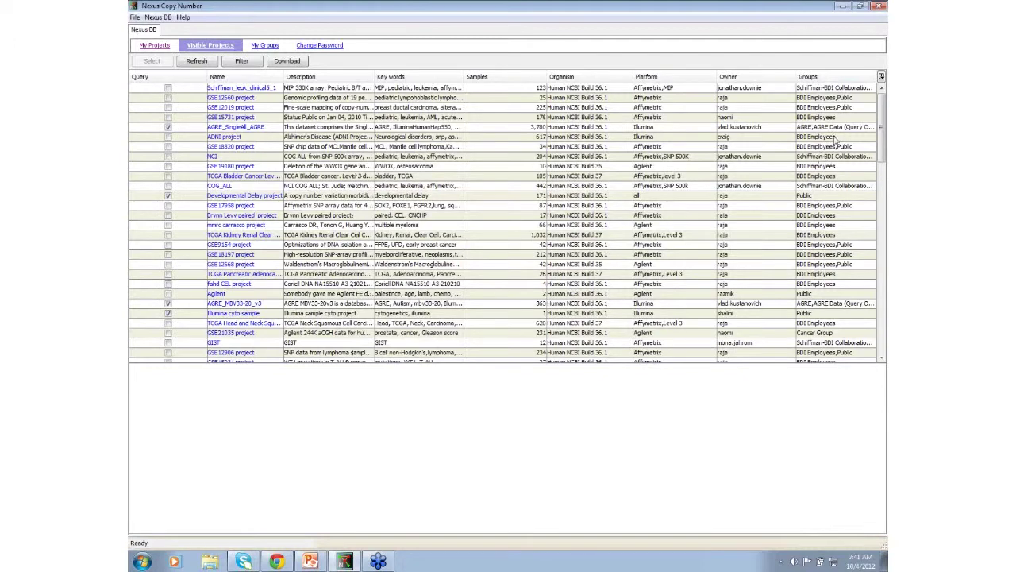
Step: Sort Visible Projects by Groups and view details of AGRE_AutismMB1-10_v1, AGRE_MBV33-20_v3 and AGRE_SingleAll_AGRE, then open My Groups
{"action": "left_click", "coordinate": [835, 80]}
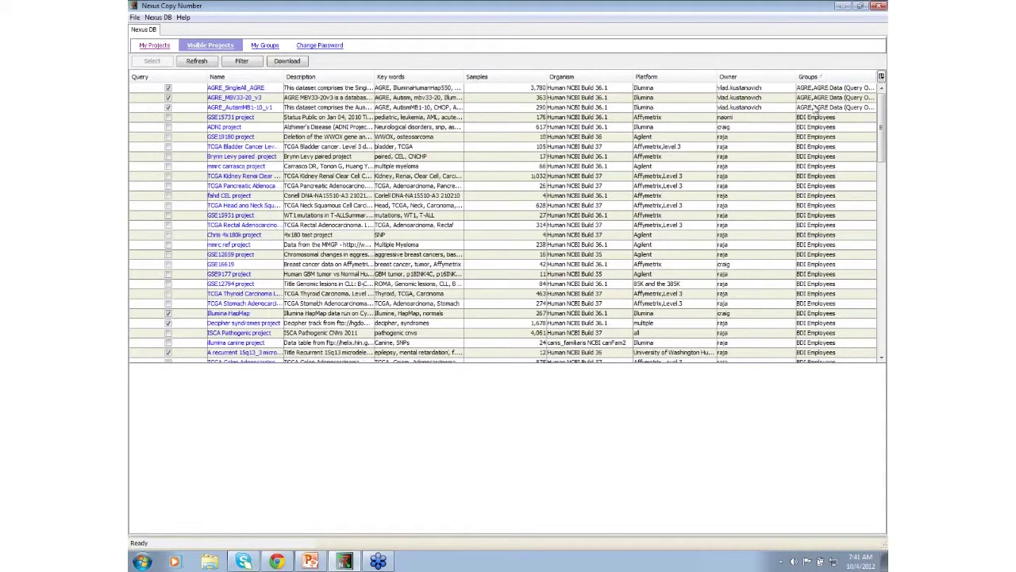
{"action": "left_click", "coordinate": [811, 109]}
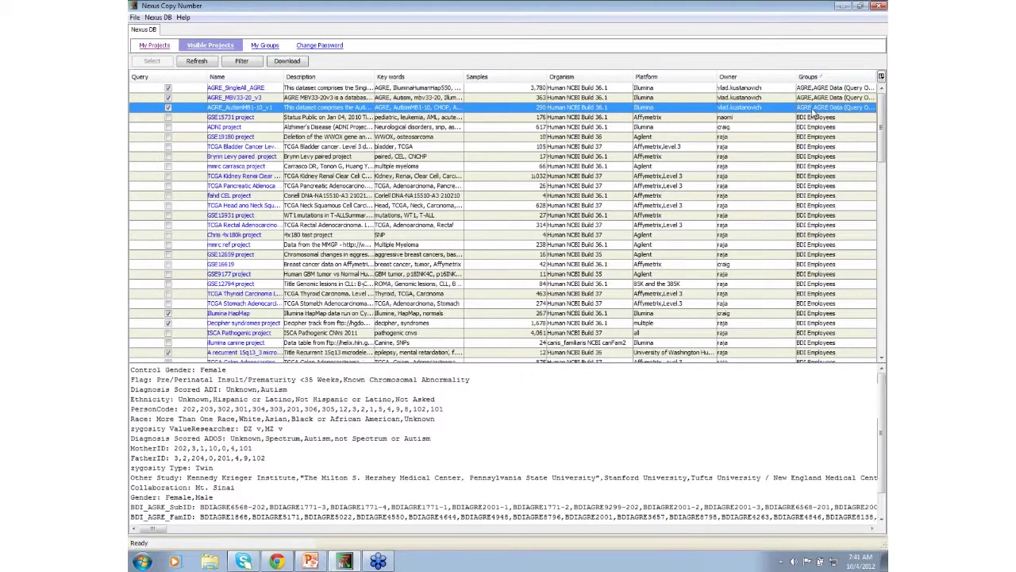
{"action": "left_click", "coordinate": [818, 90], "text": "shift"}
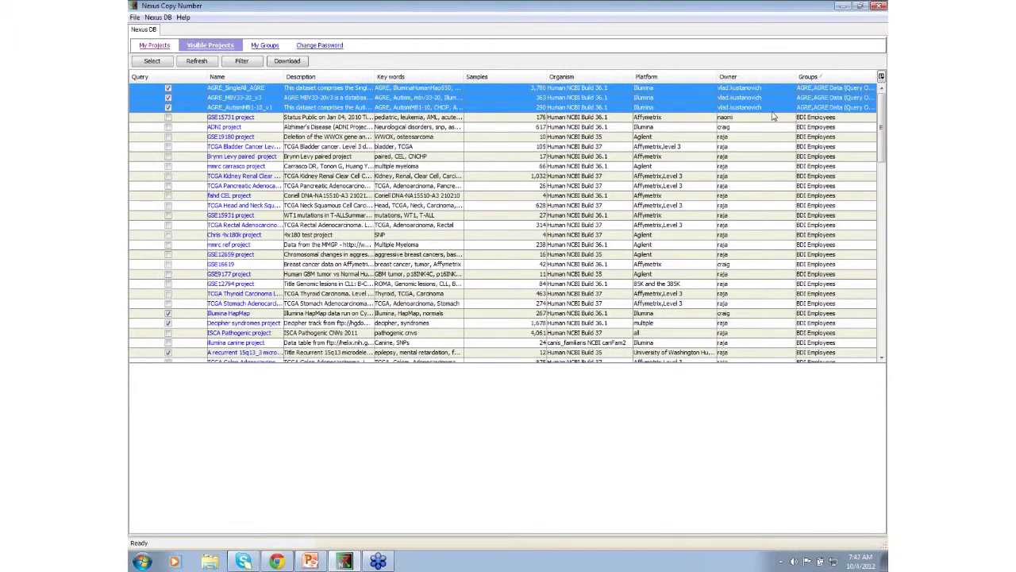
{"action": "left_click", "coordinate": [645, 109]}
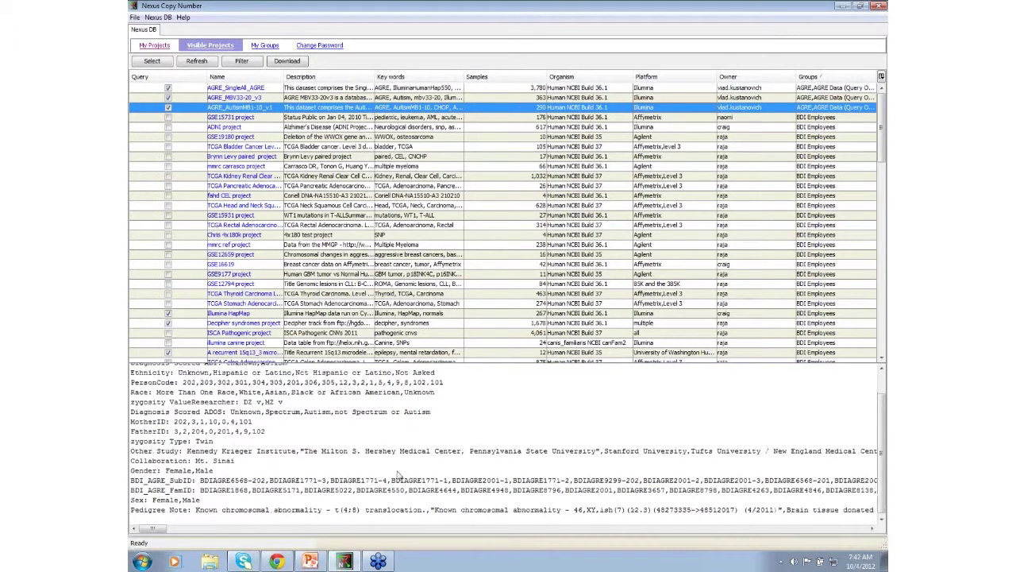
{"action": "scroll", "coordinate": [556, 466], "scroll_direction": "up", "scroll_amount": 1}
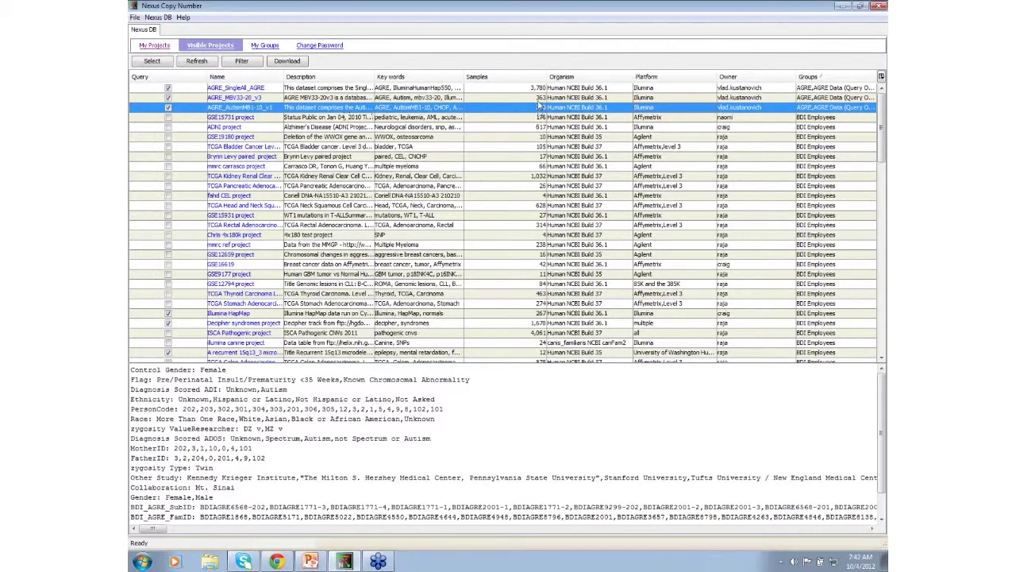
{"action": "left_click", "coordinate": [539, 98]}
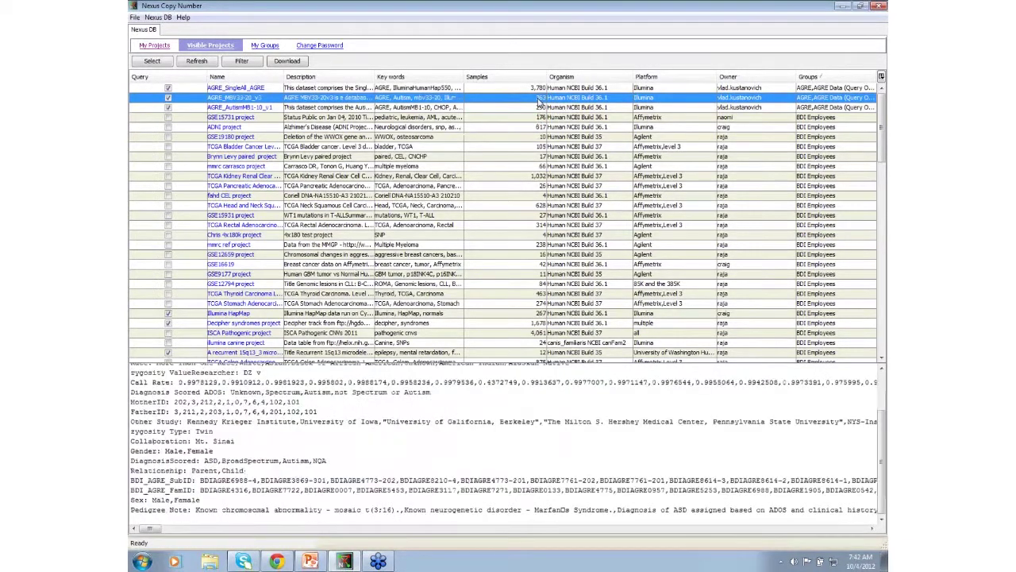
{"action": "left_click", "coordinate": [534, 90]}
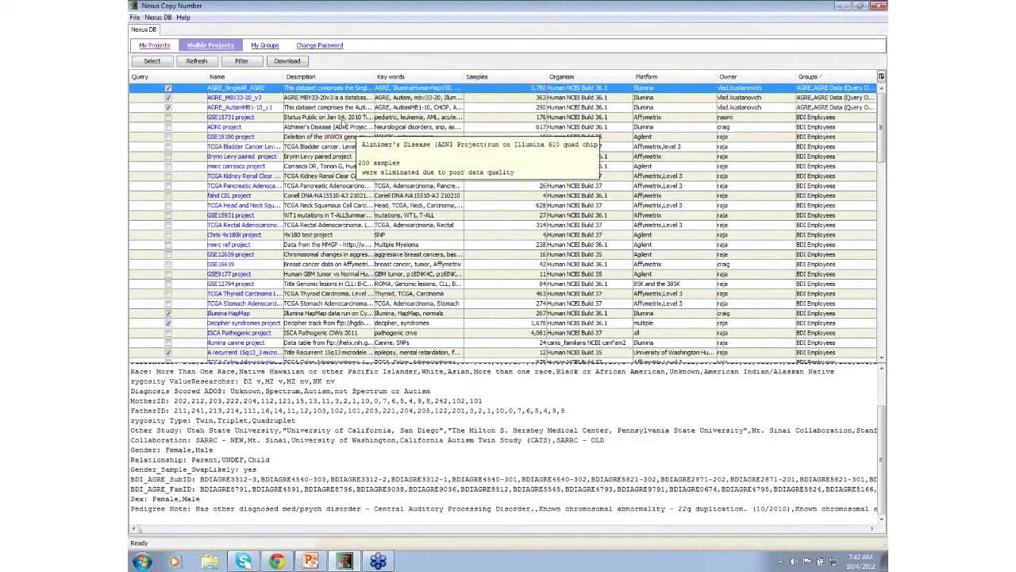
{"action": "left_click", "coordinate": [264, 47]}
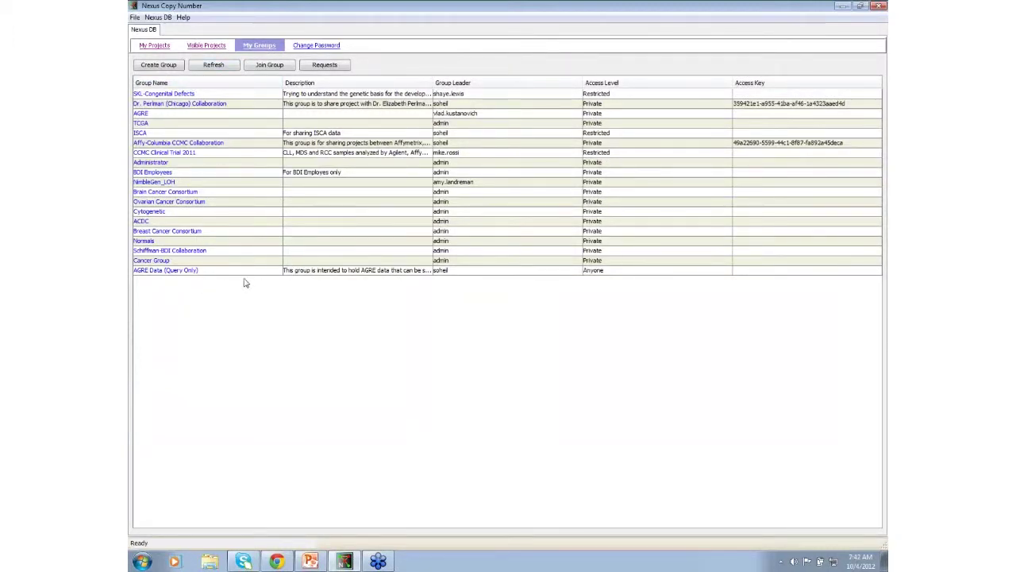
Step: Select the AGRE groups, open Join Group, try Display Private Group, and cancel the access key prompt
{"action": "left_click", "coordinate": [344, 273]}
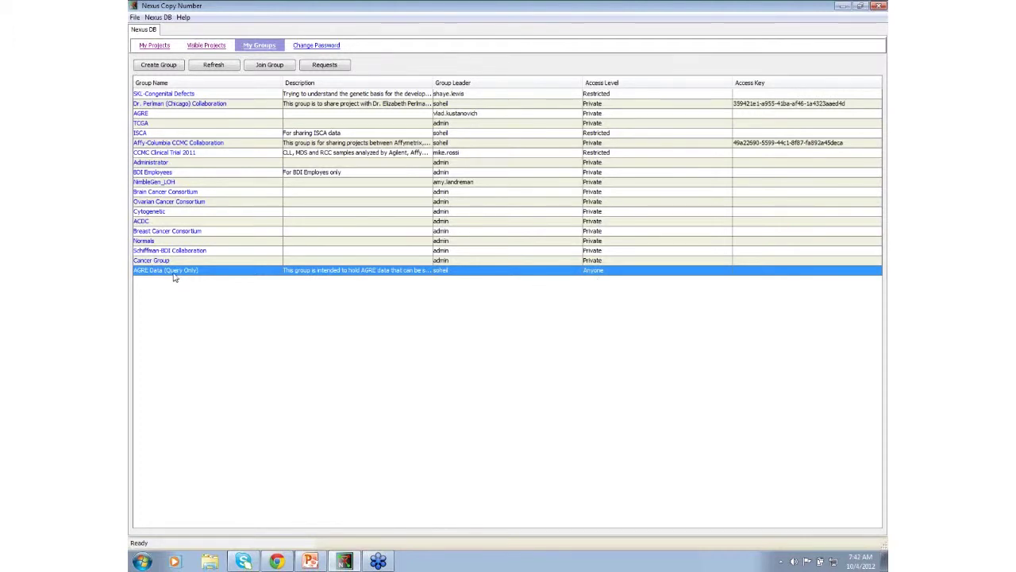
{"action": "left_click", "coordinate": [300, 115]}
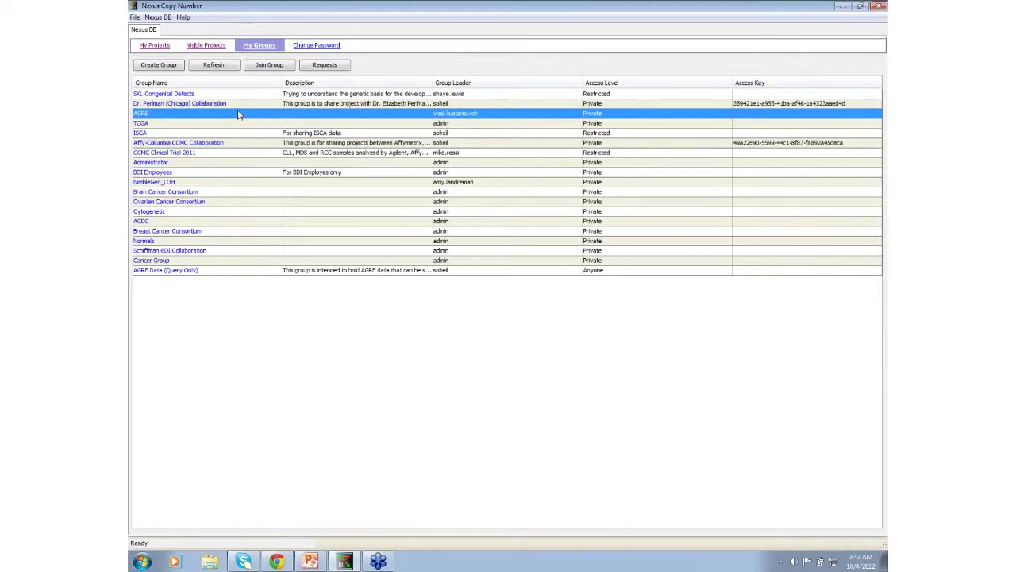
{"action": "left_click", "coordinate": [262, 66]}
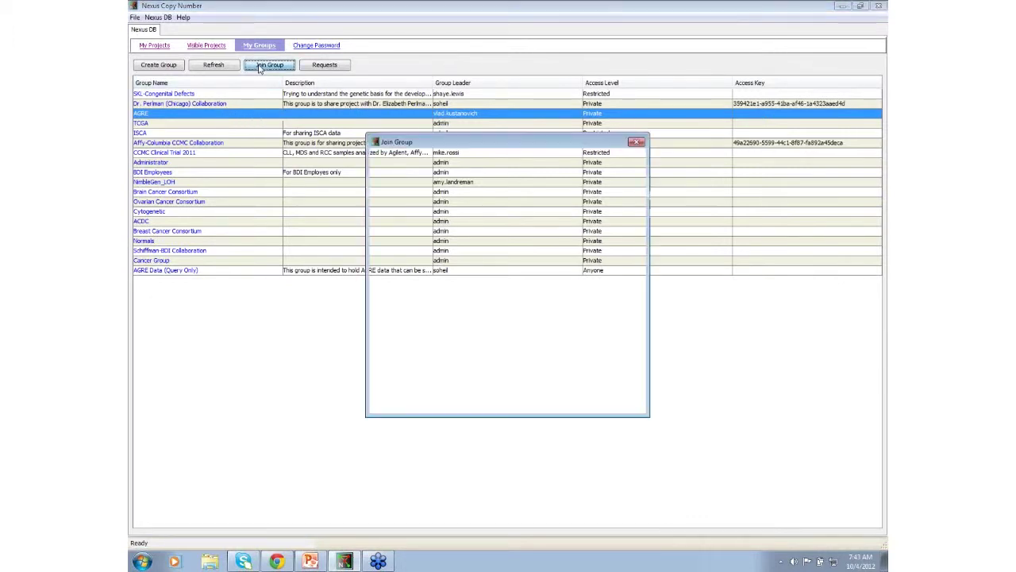
{"action": "left_click_drag", "start_coordinate": [528, 145], "coordinate": [512, 140]}
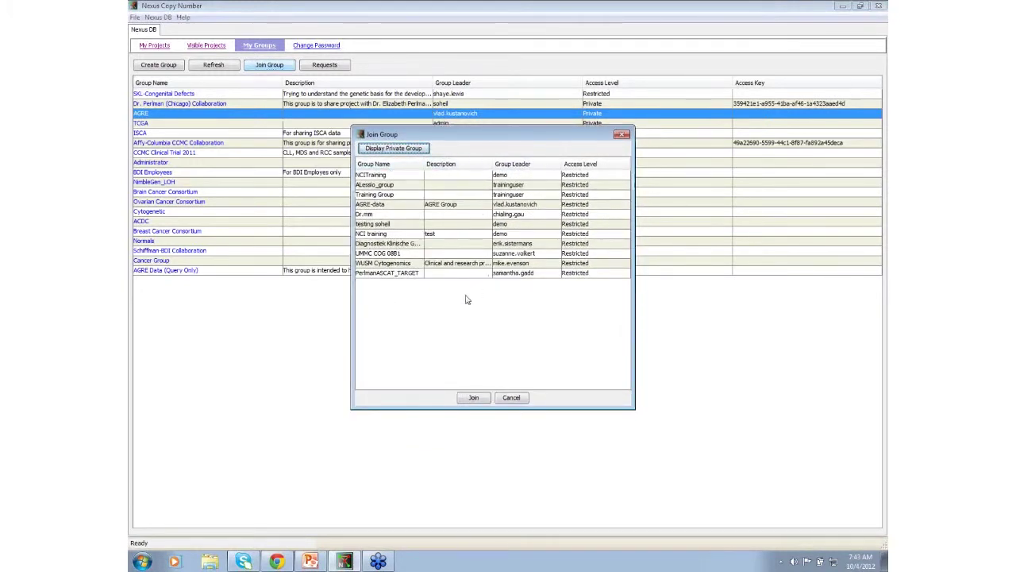
{"action": "left_click", "coordinate": [397, 151]}
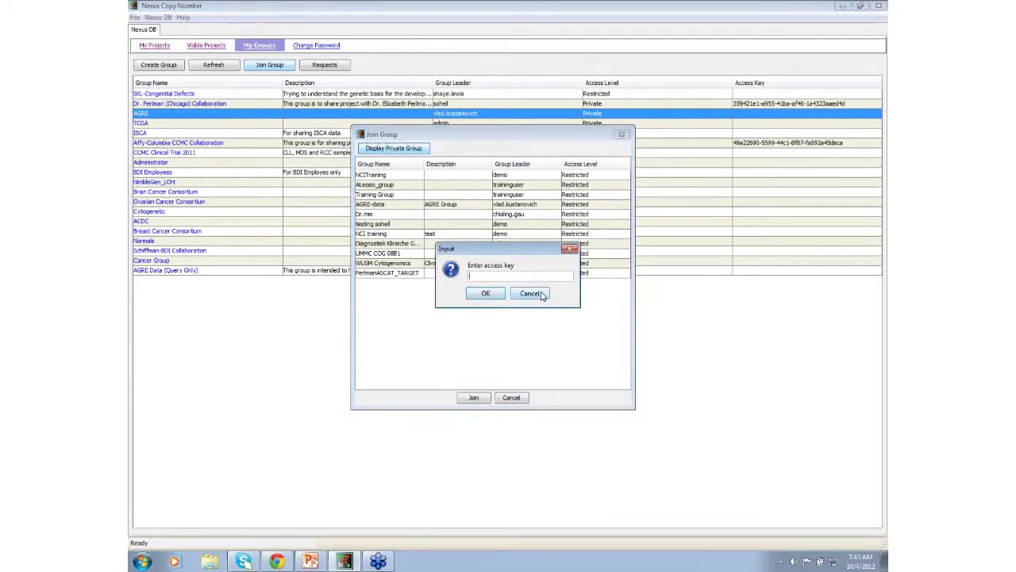
{"action": "left_click", "coordinate": [541, 295]}
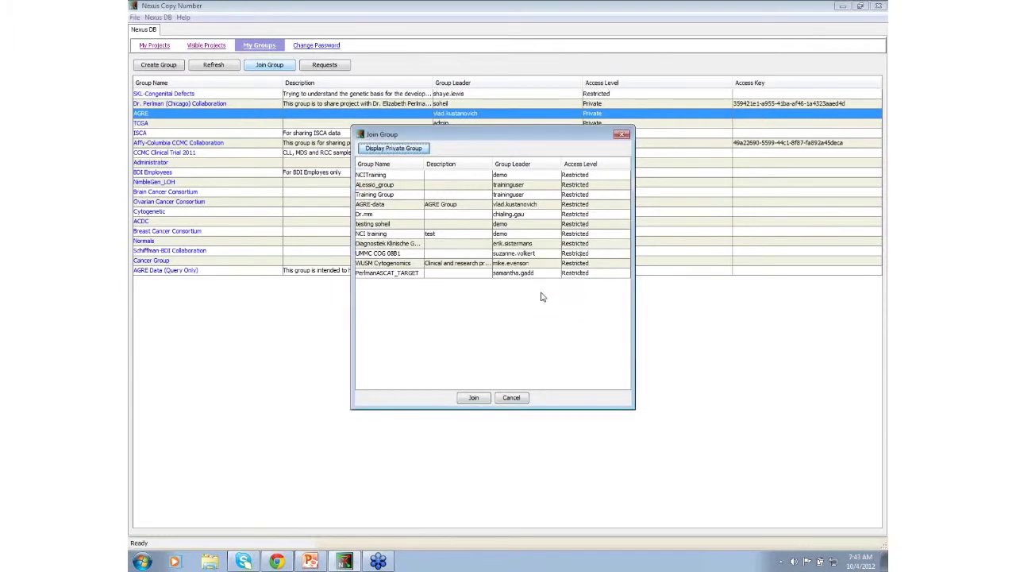
{"action": "left_click", "coordinate": [511, 398]}
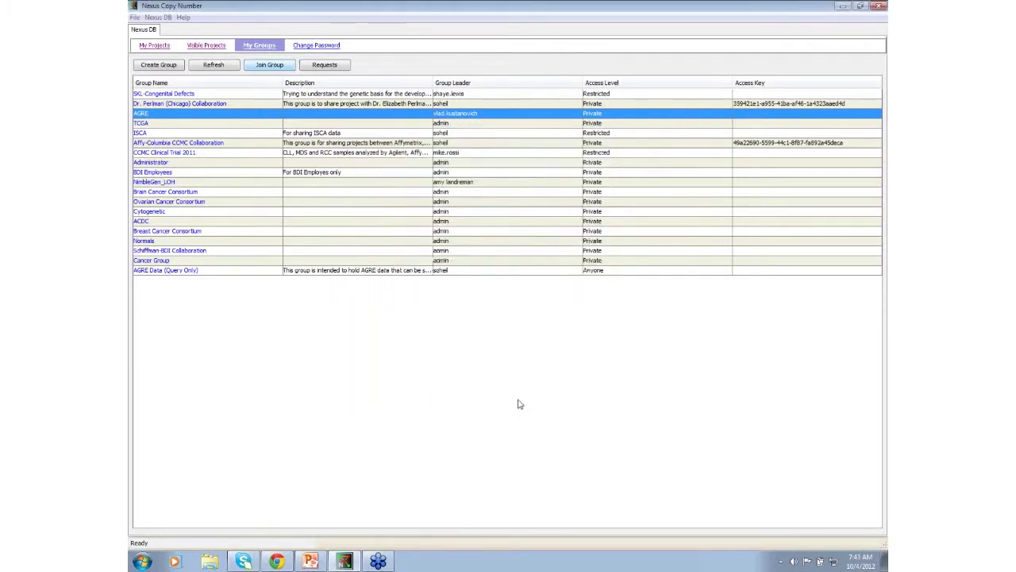
Step: Reselect AGRE Data (Query Only), reopen and close Join Group, then return to Visible Projects
{"action": "left_click", "coordinate": [513, 275]}
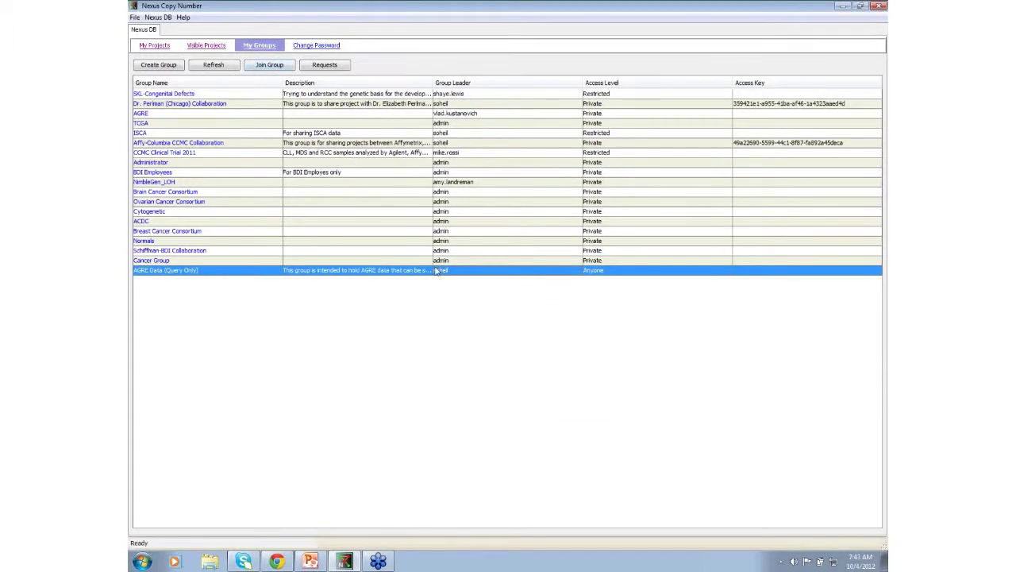
{"action": "left_click", "coordinate": [270, 65]}
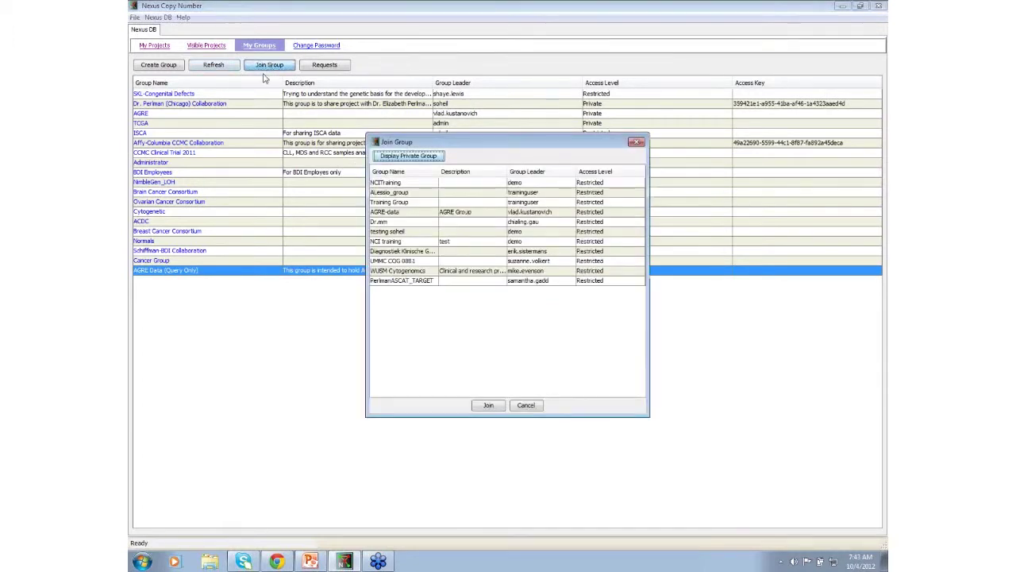
{"action": "left_click", "coordinate": [526, 406]}
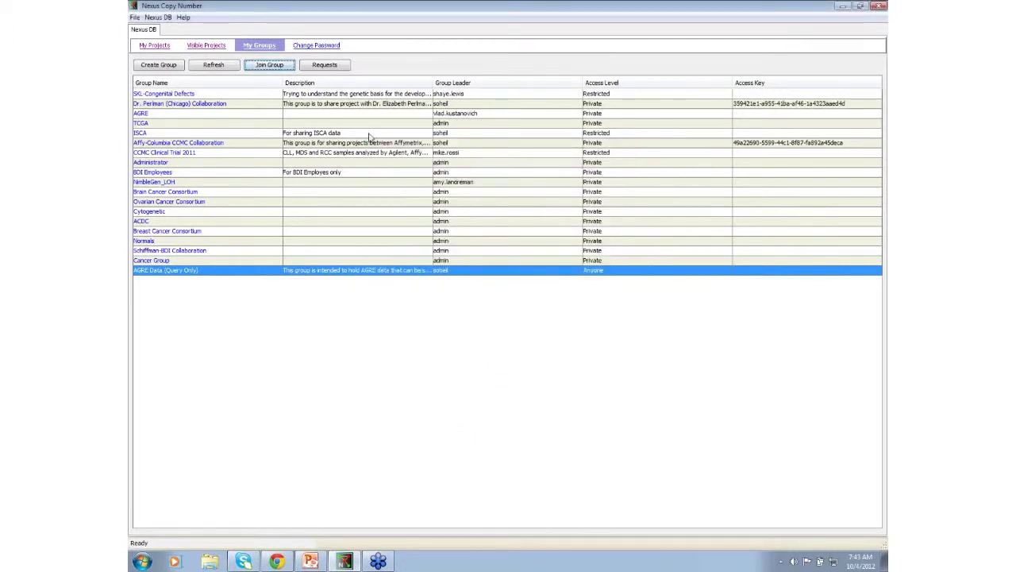
{"action": "left_click", "coordinate": [198, 47]}
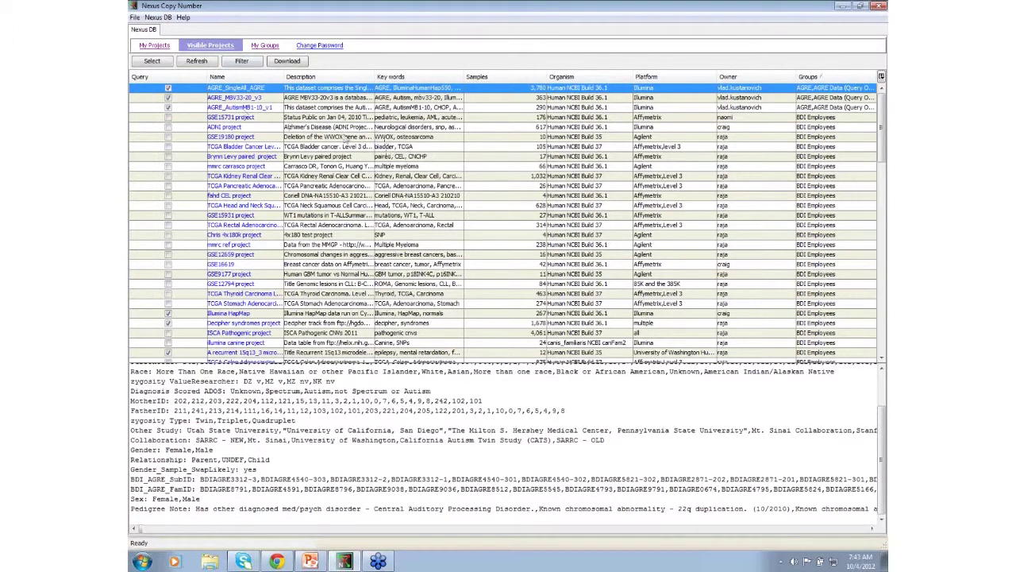
Step: Open the AGRE_SingleAll_AGRE samples window and enlarge it to show more rows and columns
{"action": "left_click_drag", "start_coordinate": [283, 74], "coordinate": [303, 74]}
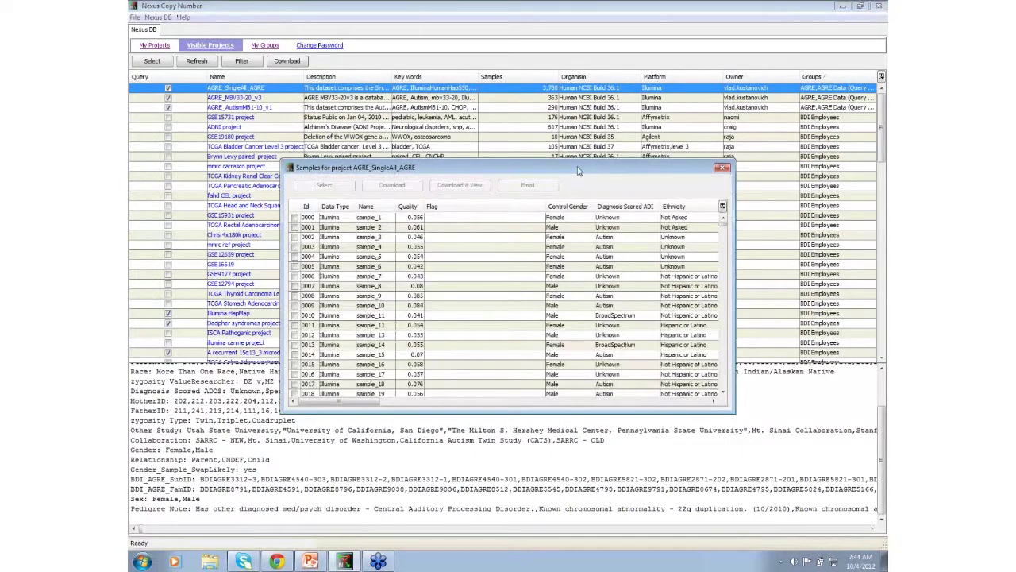
{"action": "left_click_drag", "start_coordinate": [593, 170], "coordinate": [542, 115]}
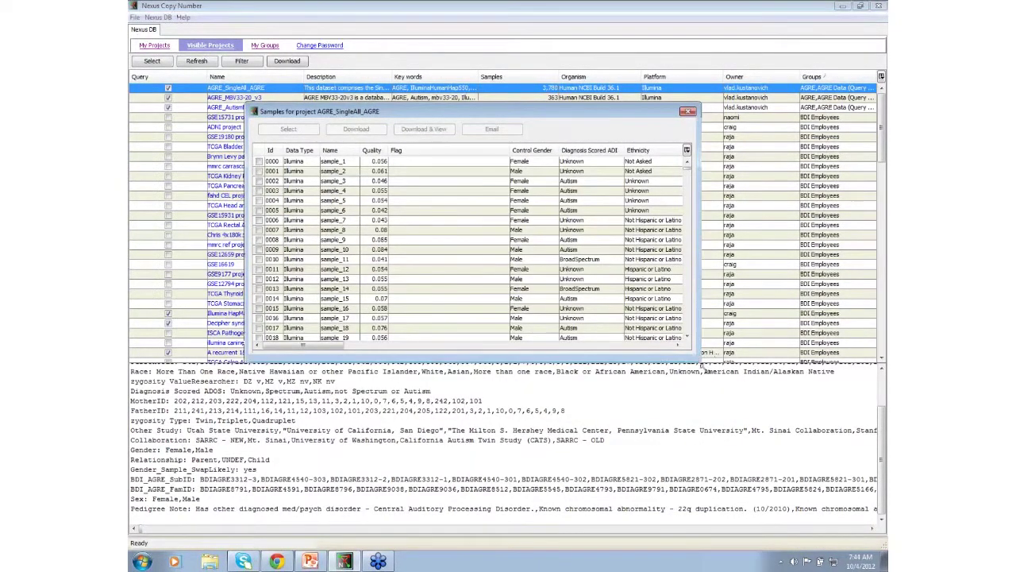
{"action": "left_click_drag", "start_coordinate": [698, 357], "coordinate": [839, 513]}
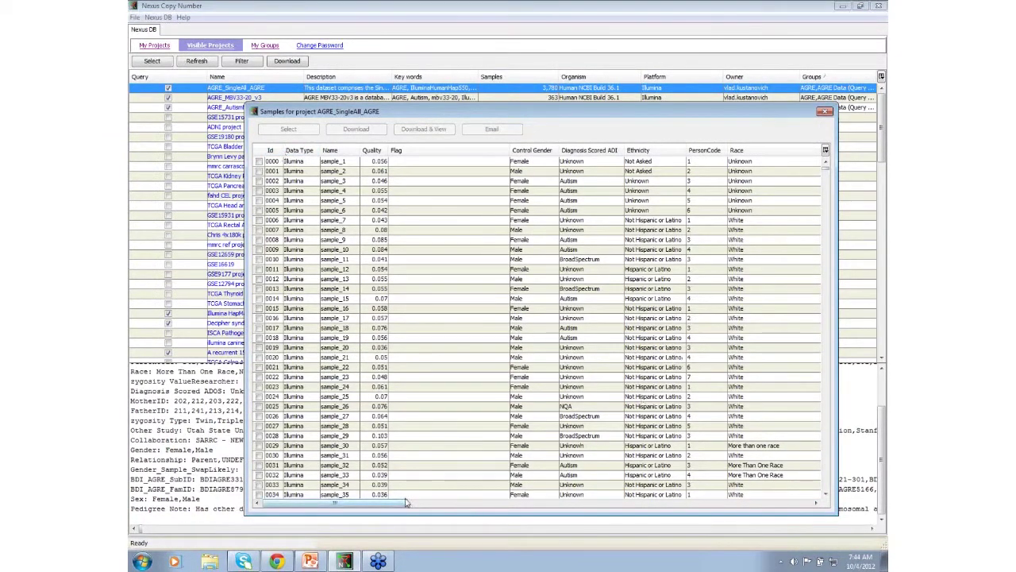
{"action": "mouse_move", "coordinate": [827, 164]}
{"action": "left_mouse_down"}
{"action": "mouse_move", "coordinate": [827, 175]}
{"action": "mouse_move", "coordinate": [828, 162]}
{"action": "left_mouse_up"}
{"action": "left_click_drag", "start_coordinate": [384, 504], "coordinate": [706, 507]}
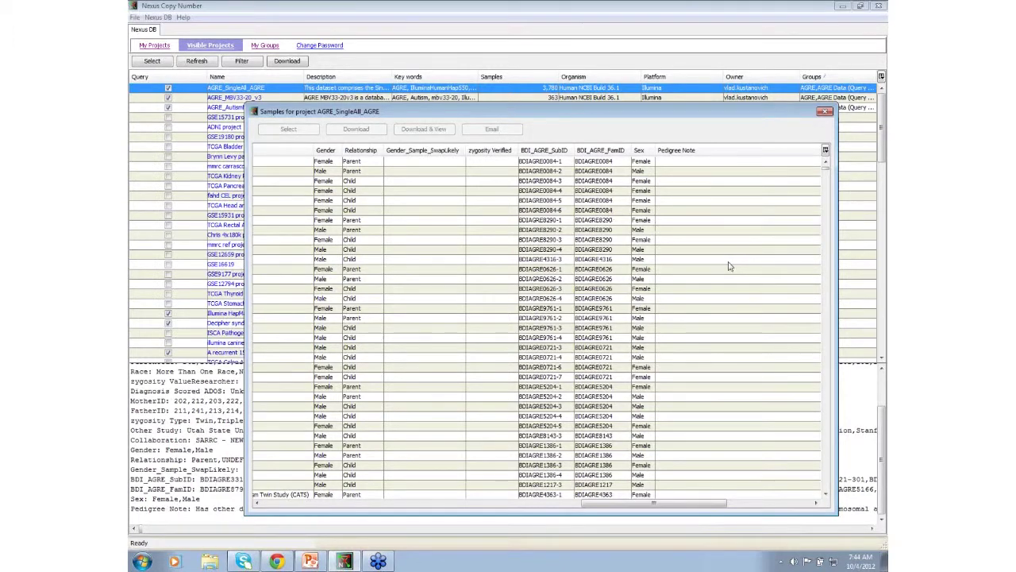
Step: Select samples BDIAGRE0084-1 to -6, attempt Download, and dismiss the 'must have a project open' warning
{"action": "left_click", "coordinate": [617, 172]}
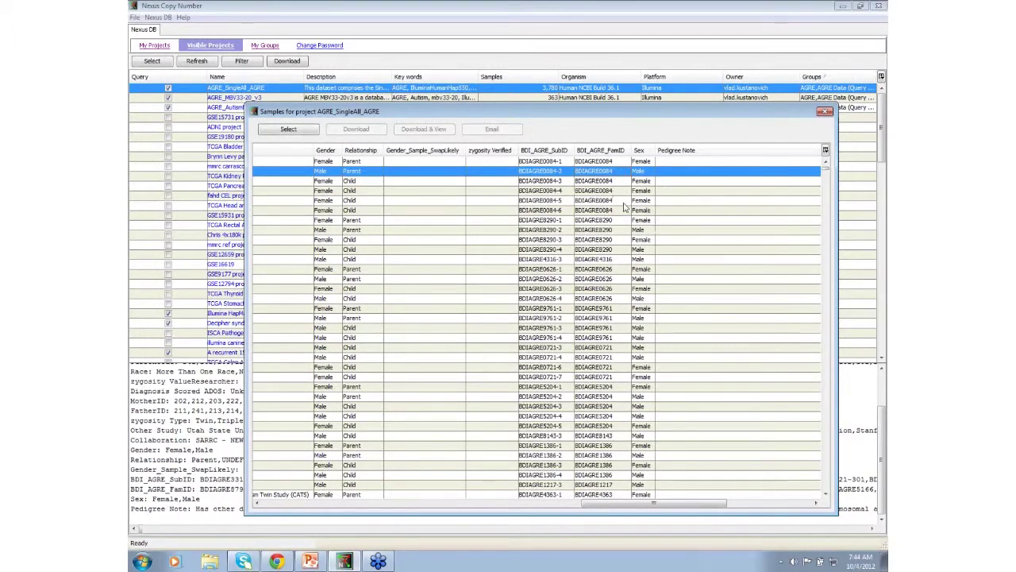
{"action": "left_click", "coordinate": [625, 210]}
{"action": "left_click_drag", "start_coordinate": [619, 162], "coordinate": [625, 213]}
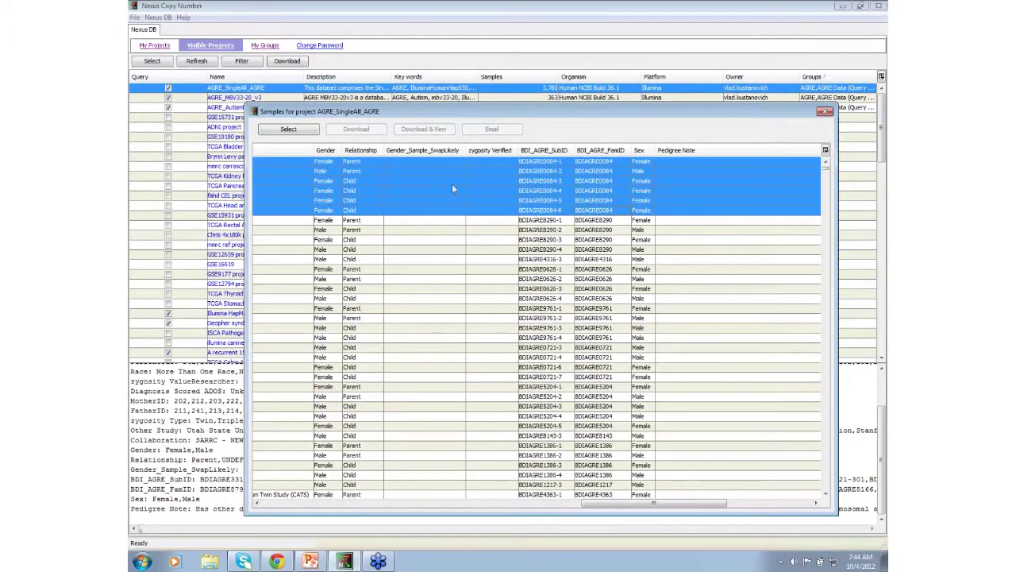
{"action": "left_click", "coordinate": [291, 130]}
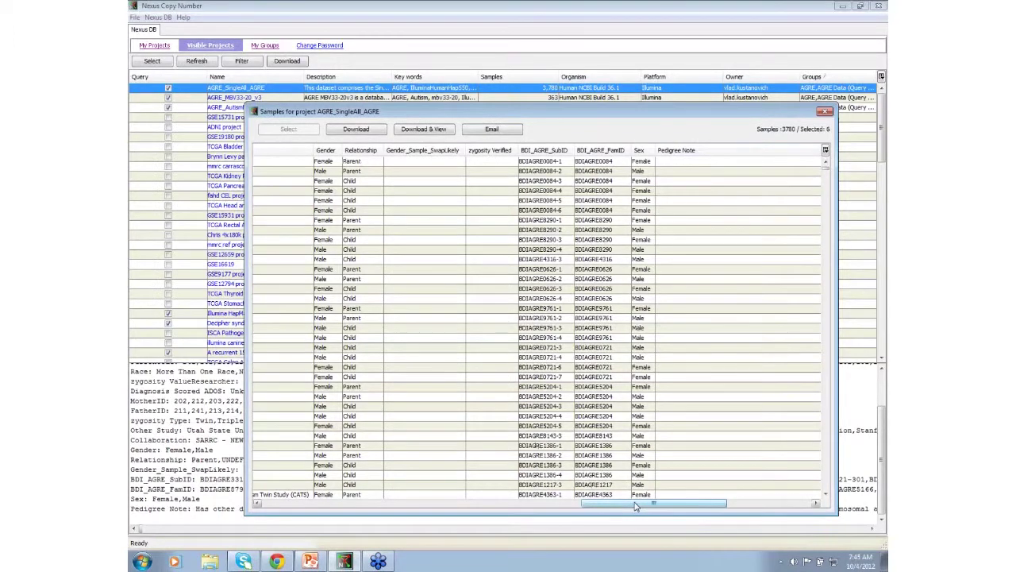
{"action": "left_click_drag", "start_coordinate": [635, 505], "coordinate": [318, 505]}
{"action": "left_click", "coordinate": [355, 131]}
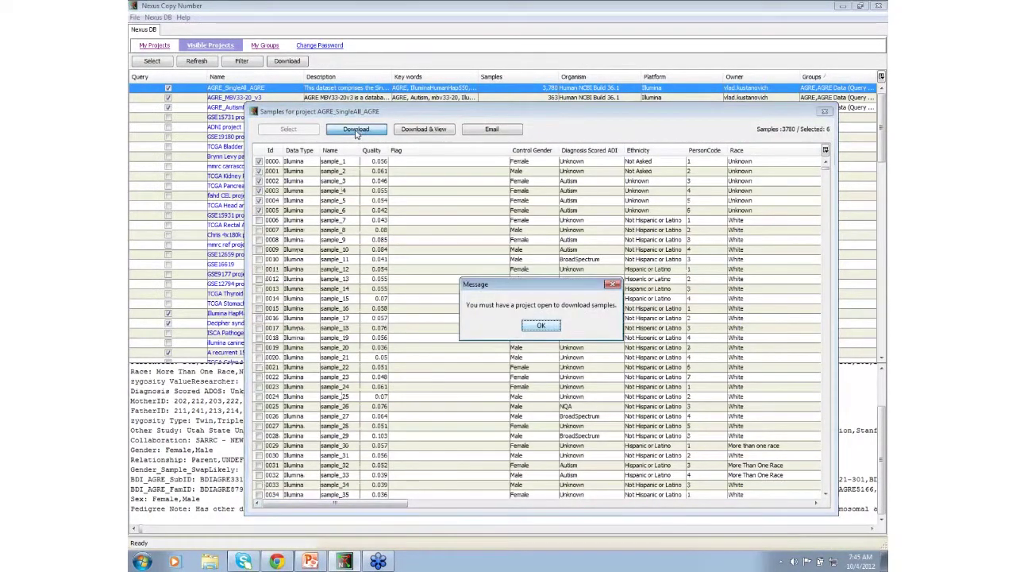
{"action": "left_click", "coordinate": [541, 326]}
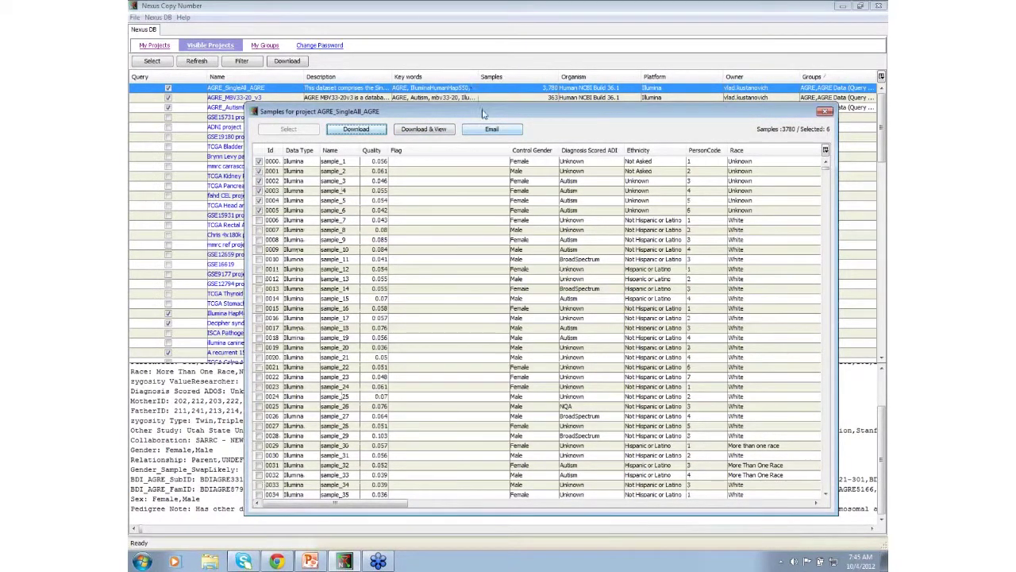
{"action": "left_click", "coordinate": [433, 12]}
Step: Close the sample list and create 'Webinar Project' with organism Human and NCBI Build 36.1
{"action": "left_click", "coordinate": [826, 111]}
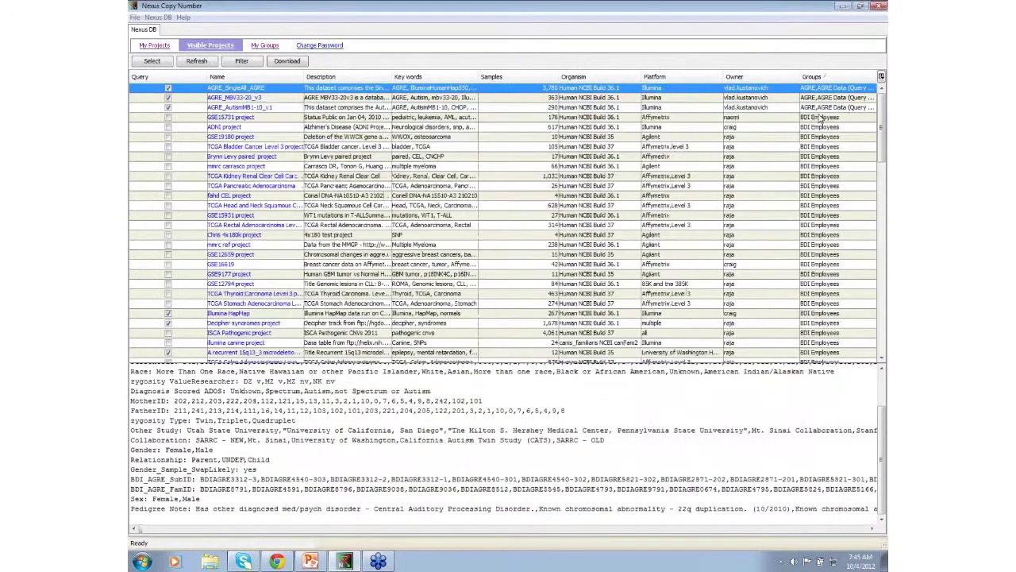
{"action": "left_click", "coordinate": [135, 17]}
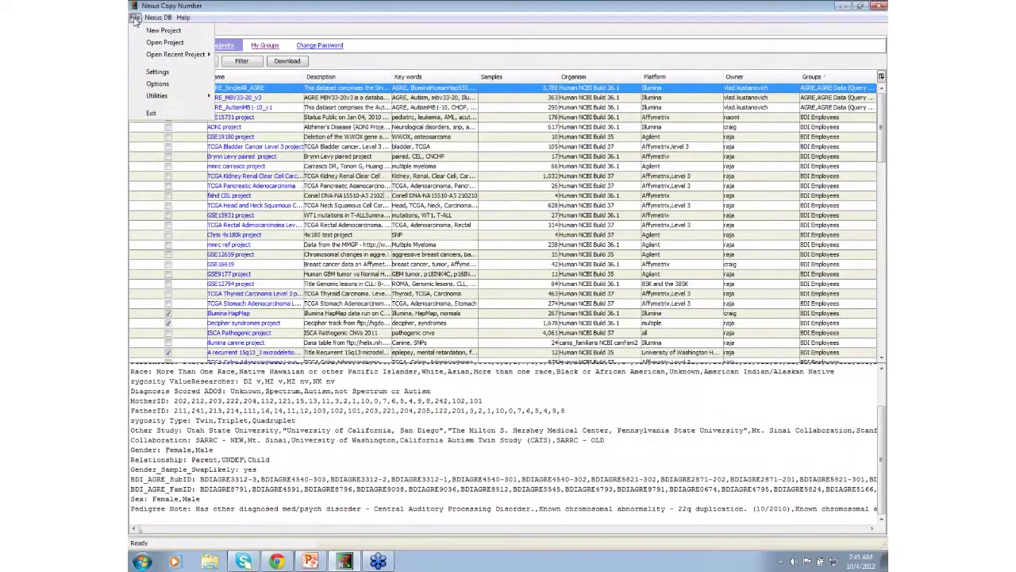
{"action": "left_click", "coordinate": [149, 31]}
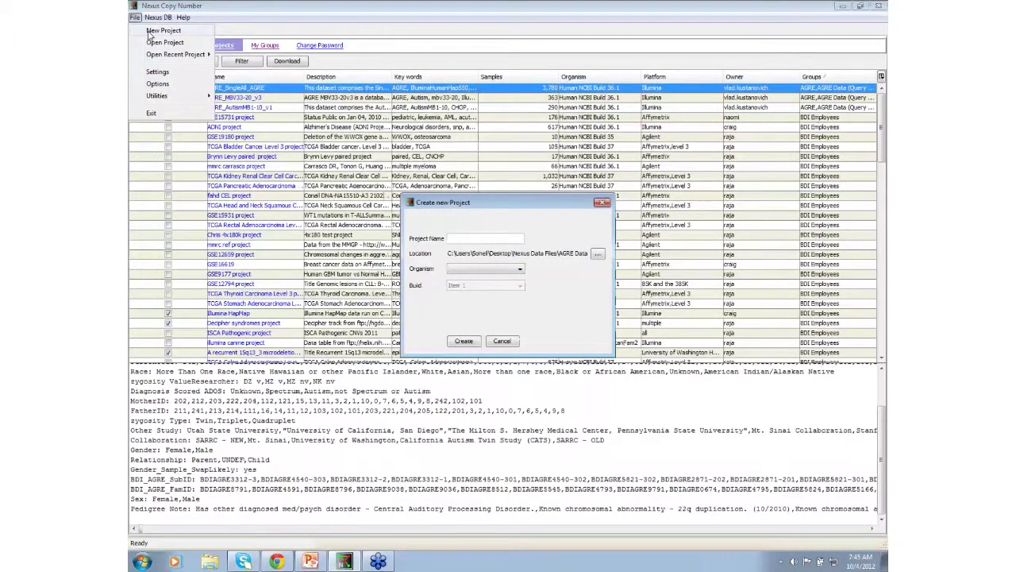
{"action": "left_click", "coordinate": [480, 238]}
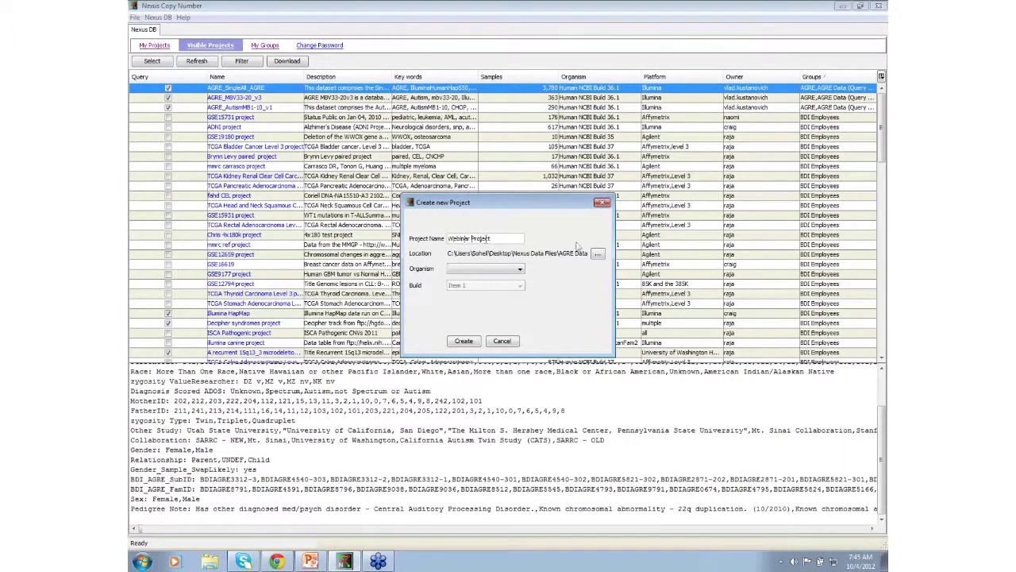
{"action": "left_click", "coordinate": [521, 270]}
{"action": "left_click", "coordinate": [476, 278]}
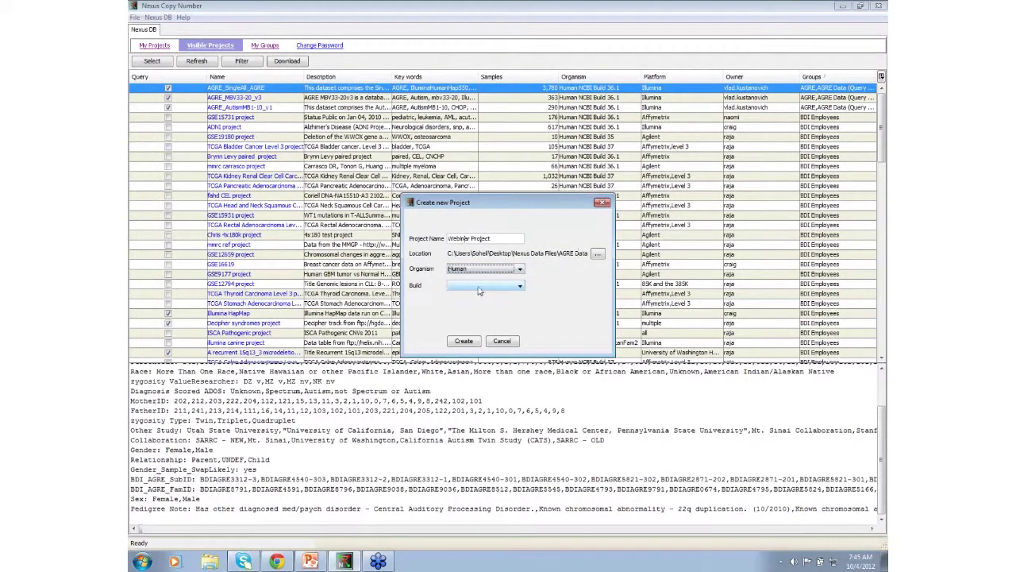
{"action": "left_click", "coordinate": [519, 285]}
{"action": "left_click", "coordinate": [504, 313]}
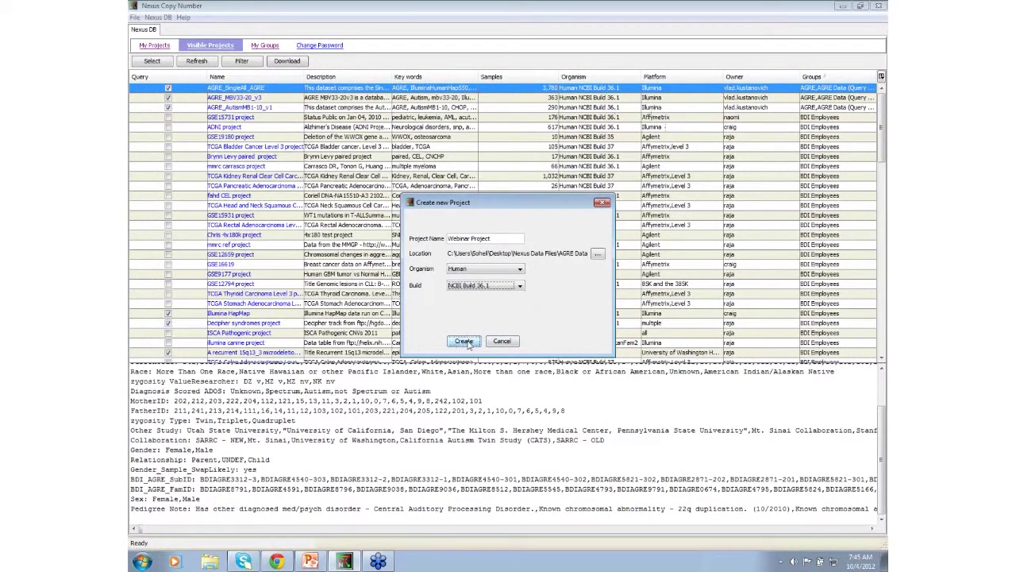
{"action": "left_click", "coordinate": [467, 344]}
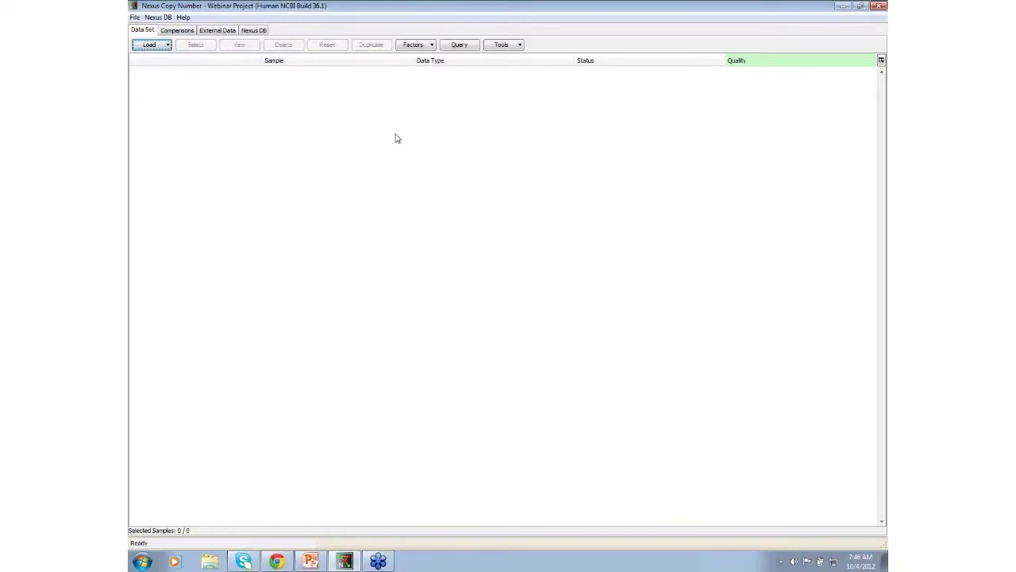
{"action": "left_click", "coordinate": [246, 29]}
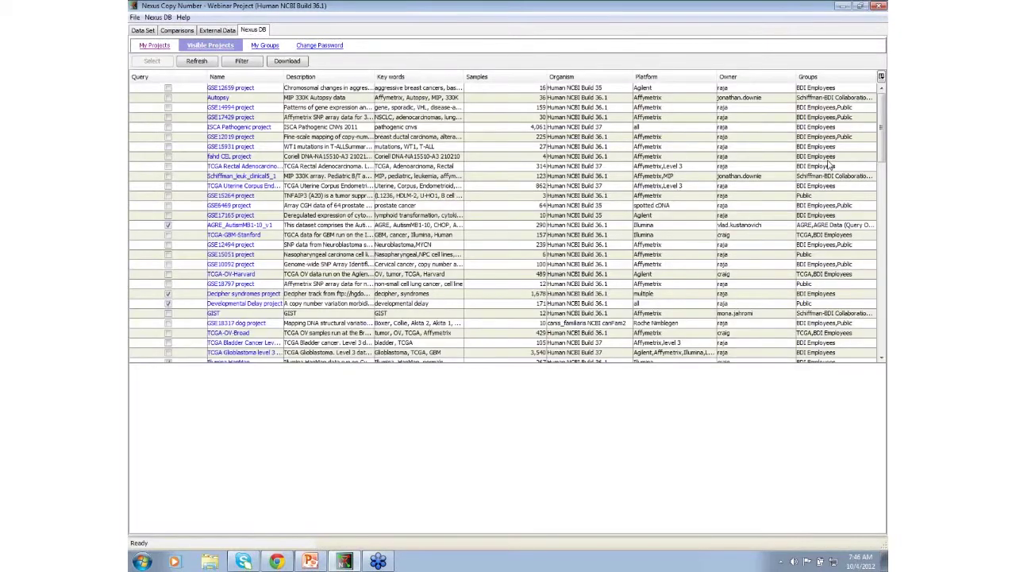
Step: Open AGRE_SingleAll_AGRE from the group-sorted list, enlarge it, and select the six BDIAGRE0084 samples for download
{"action": "left_click", "coordinate": [829, 77]}
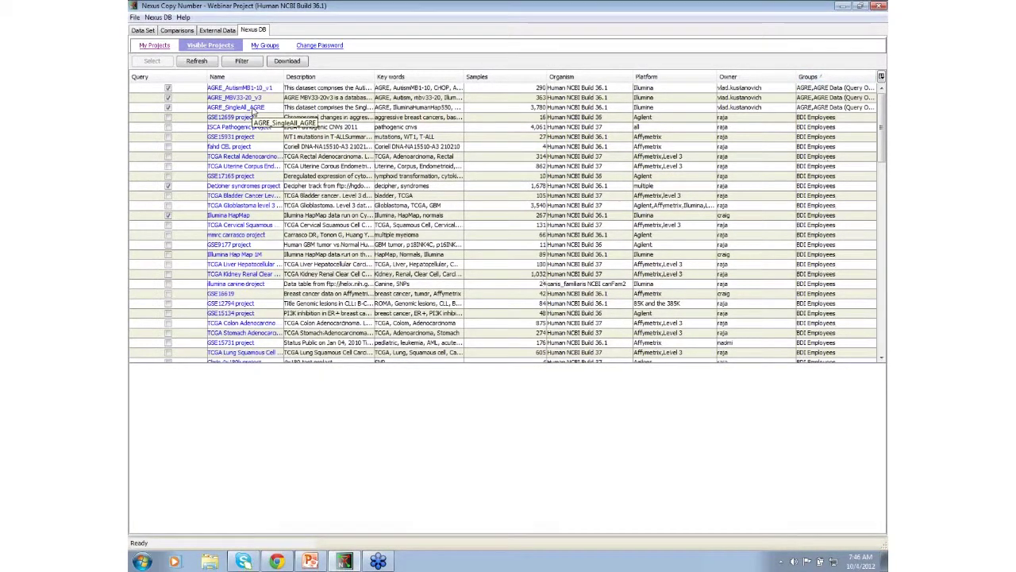
{"action": "double_click", "coordinate": [252, 109]}
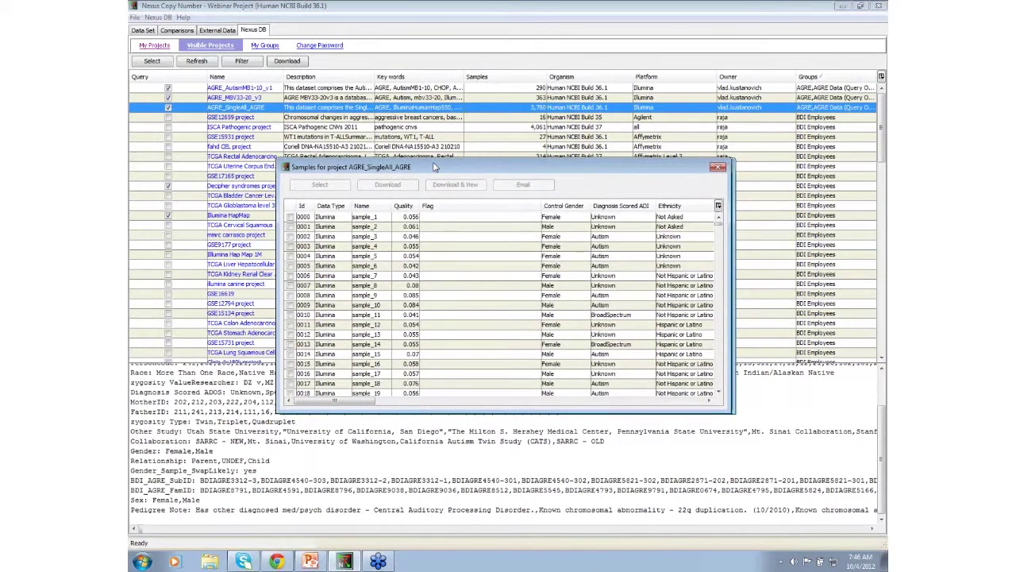
{"action": "left_click_drag", "start_coordinate": [442, 167], "coordinate": [344, 82]}
{"action": "double_click", "coordinate": [343, 82]}
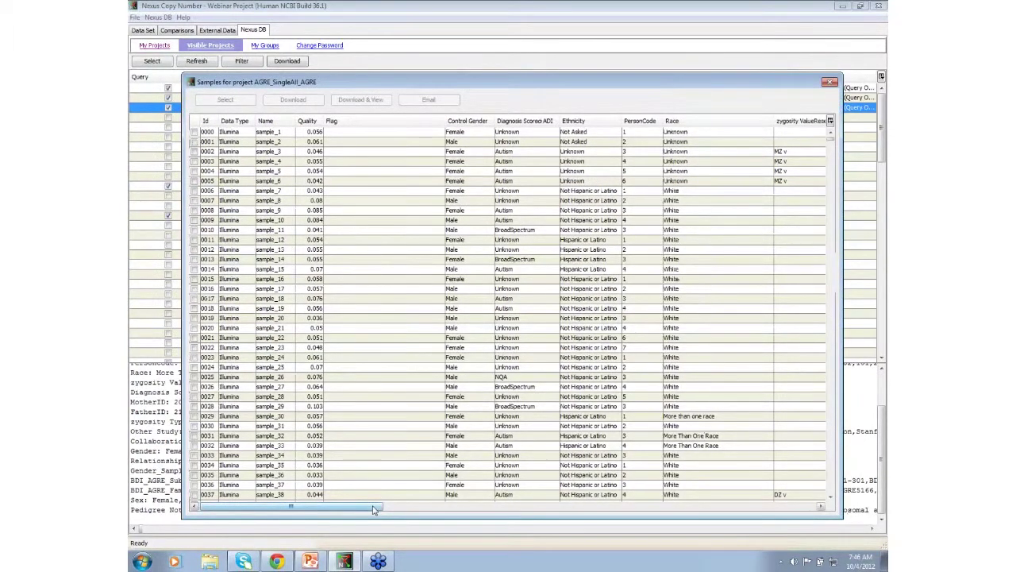
{"action": "left_click_drag", "start_coordinate": [372, 509], "coordinate": [724, 538]}
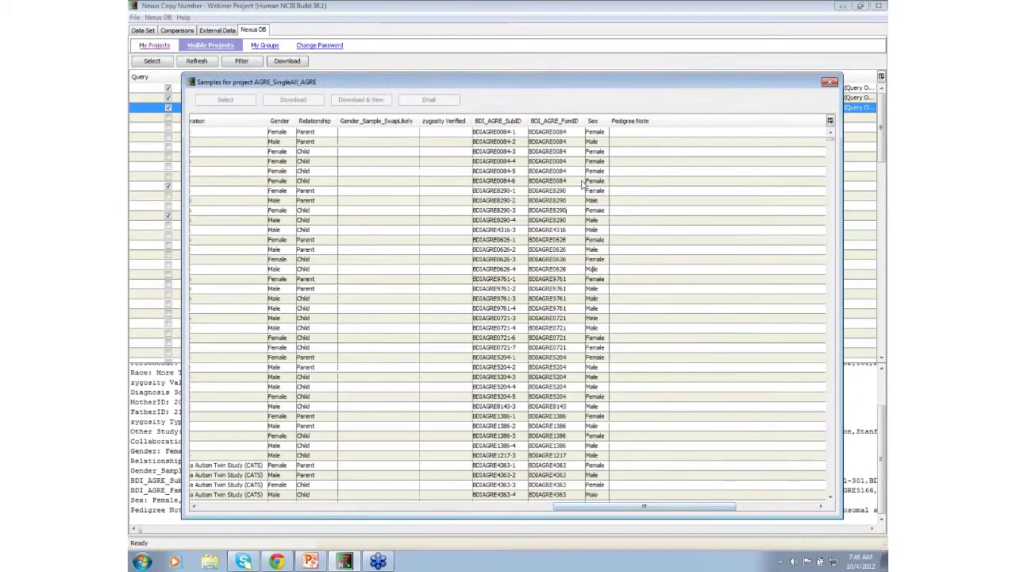
{"action": "left_click_drag", "start_coordinate": [581, 181], "coordinate": [574, 138]}
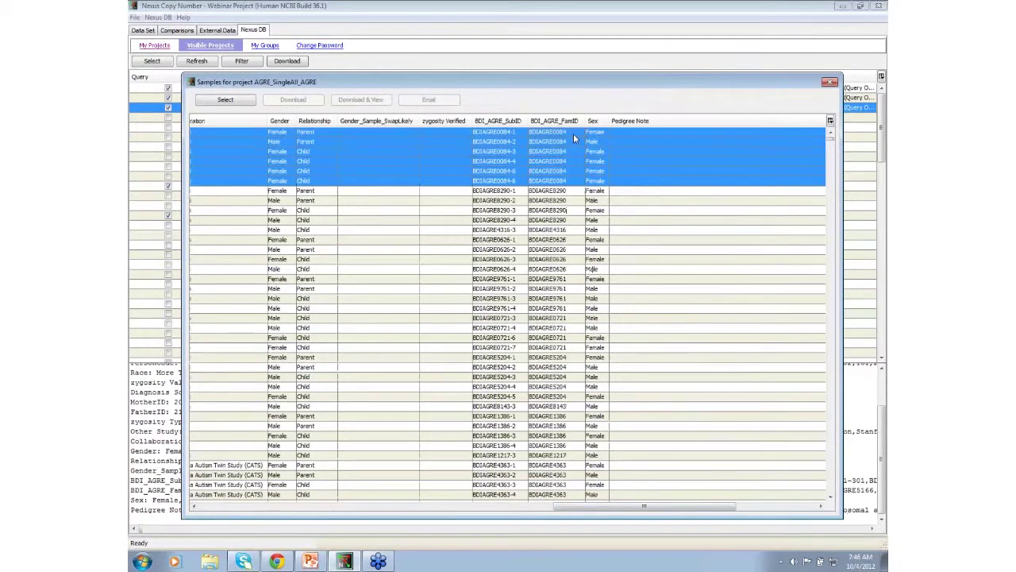
{"action": "left_click", "coordinate": [235, 101]}
{"action": "left_click", "coordinate": [295, 101]}
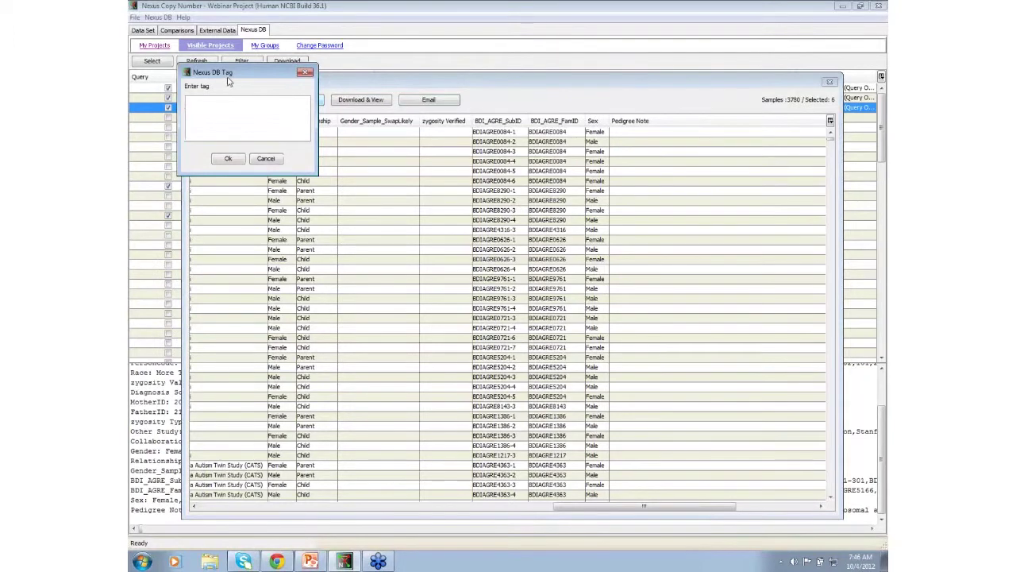
Step: Download the six samples with Nexus DB tag 'Family', acknowledge completion, and close the sample list
{"action": "left_click_drag", "start_coordinate": [234, 74], "coordinate": [373, 169]}
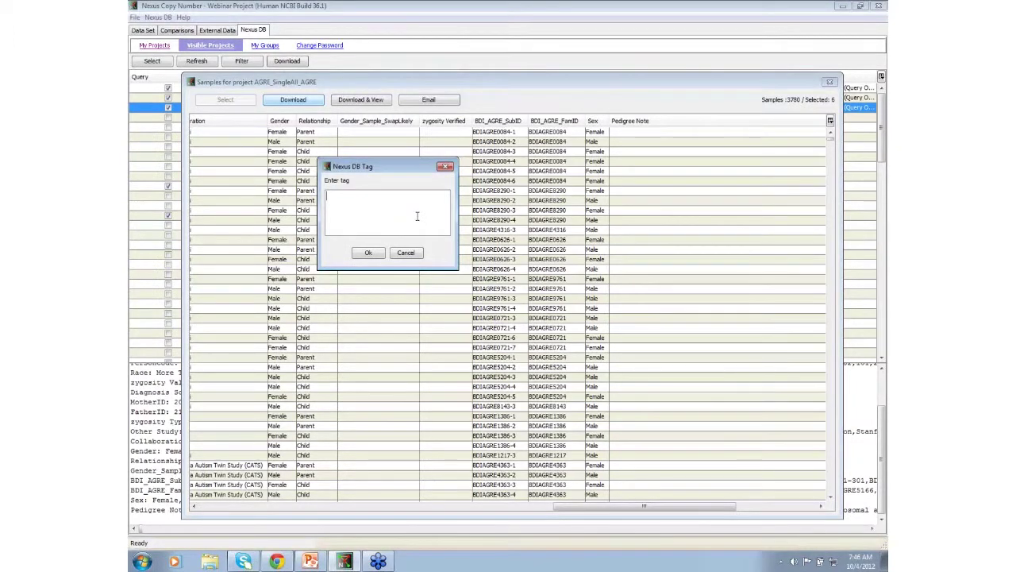
{"action": "type", "text": "Family 0084"}
{"action": "left_click", "coordinate": [368, 252]}
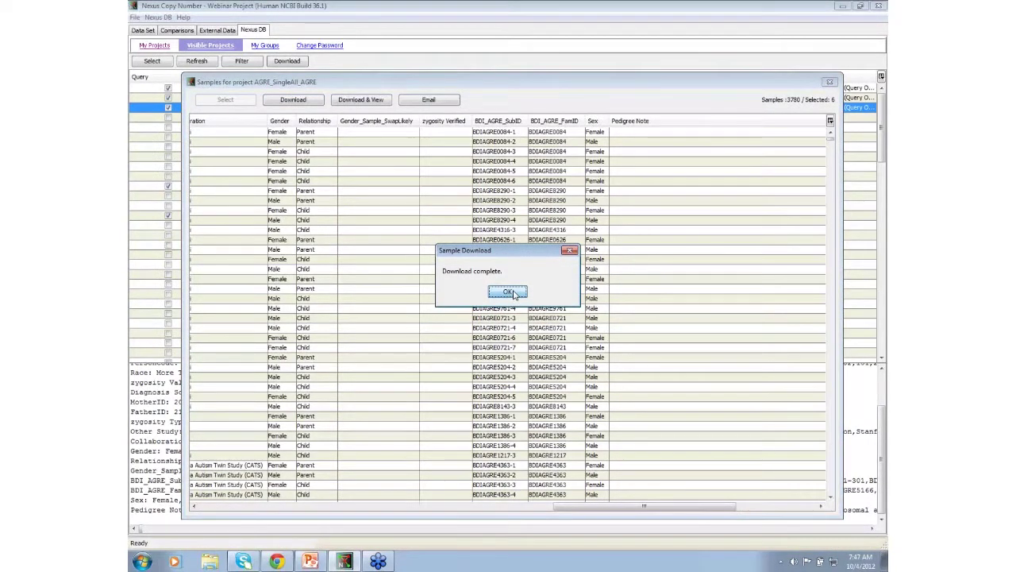
{"action": "left_click", "coordinate": [512, 293]}
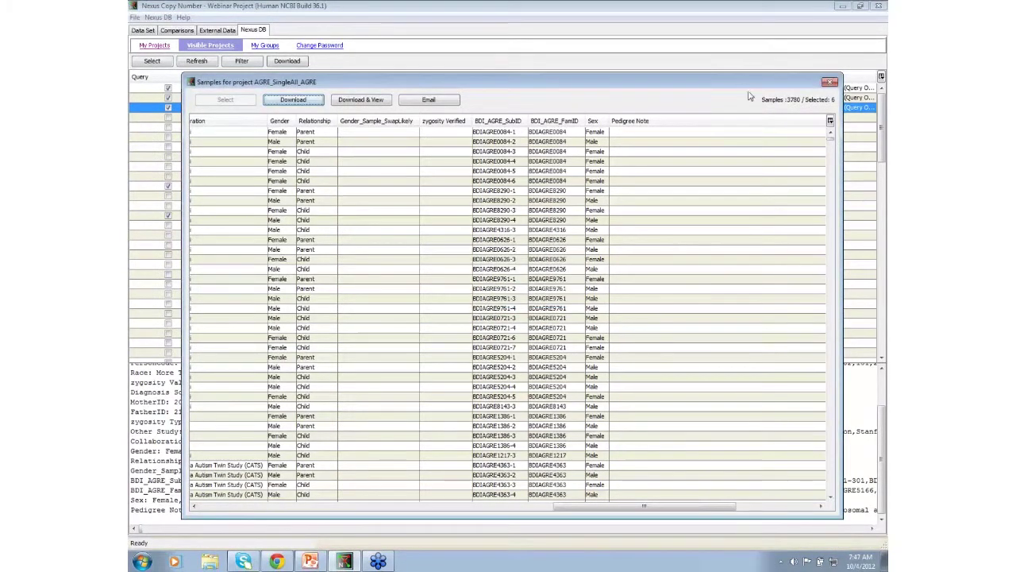
{"action": "left_click", "coordinate": [830, 83]}
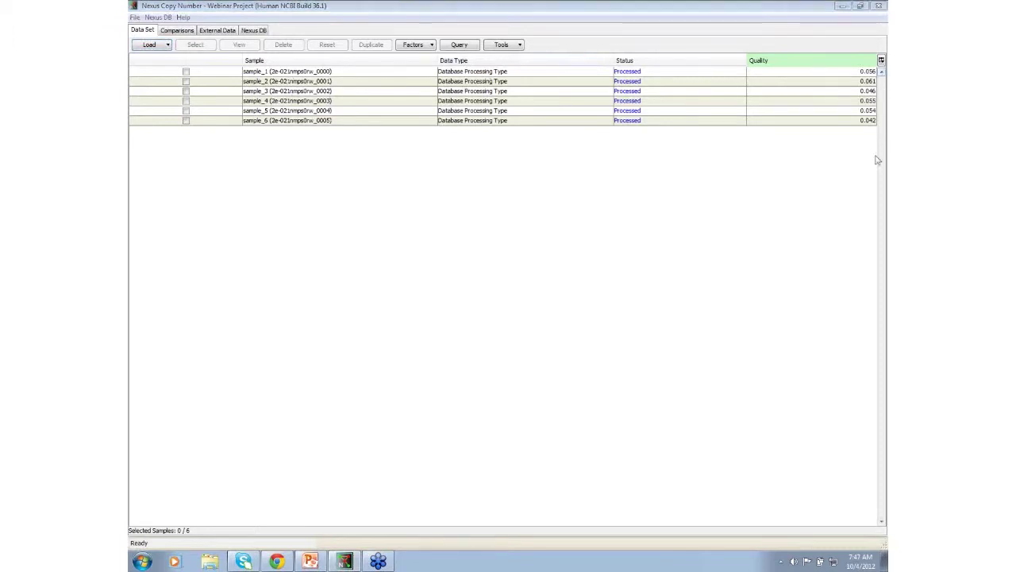
Step: Add the Total CN aberrations column and factor columns such as BDI_AGRE_FamID to the Data Set table
{"action": "left_click", "coordinate": [881, 61]}
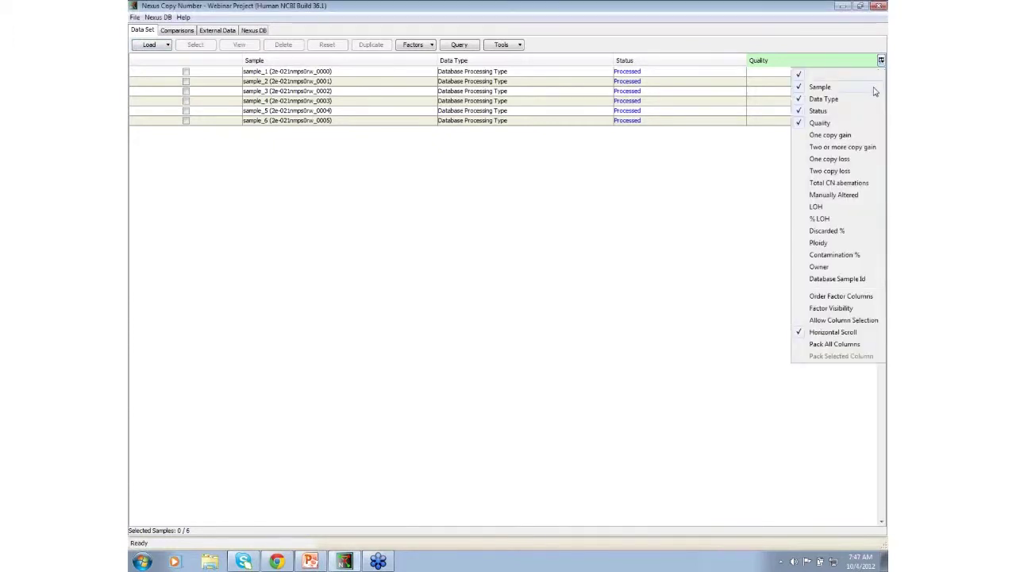
{"action": "left_click", "coordinate": [860, 184]}
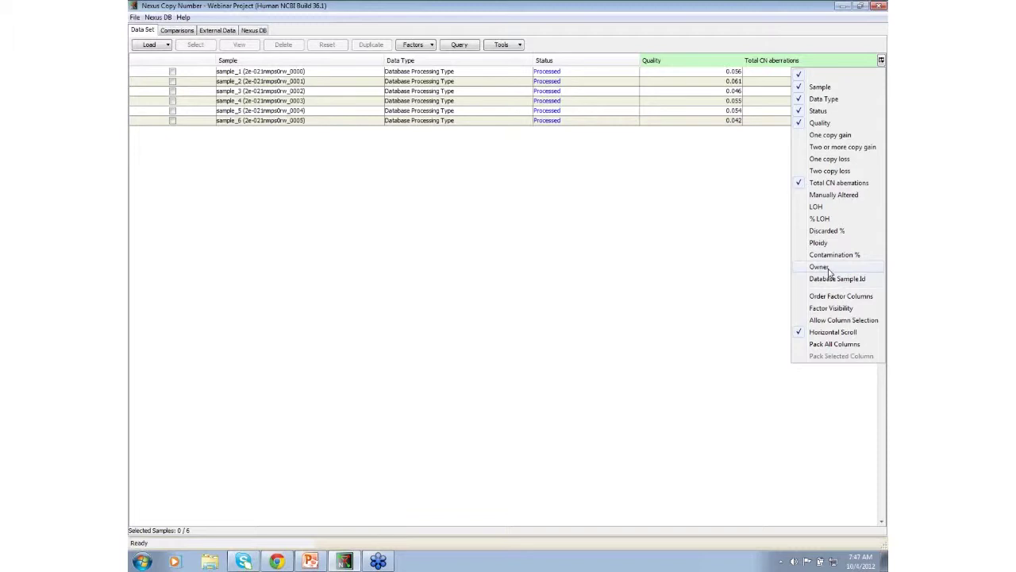
{"action": "left_click", "coordinate": [836, 310]}
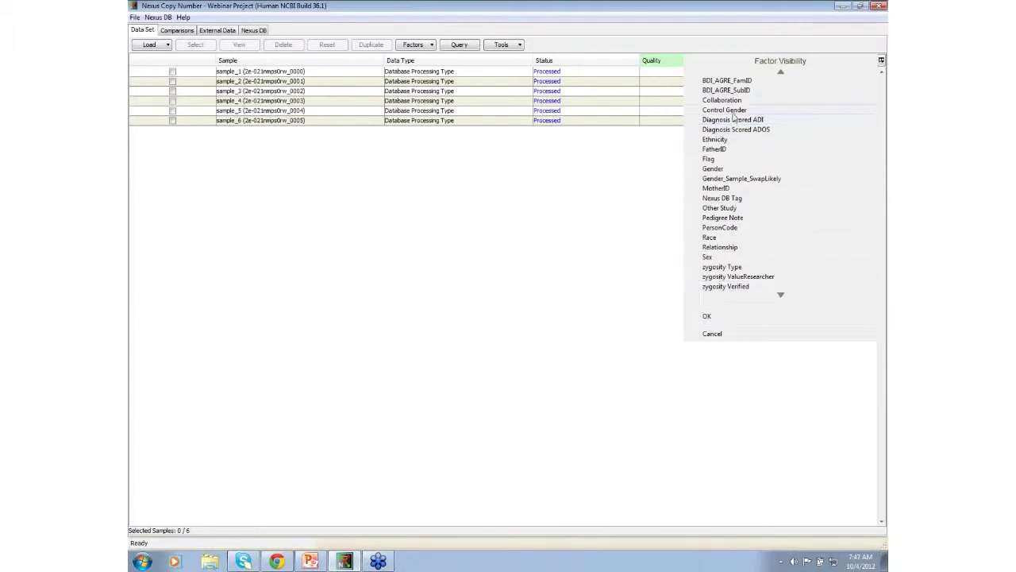
{"action": "left_click", "coordinate": [726, 81]}
{"action": "left_click", "coordinate": [744, 316]}
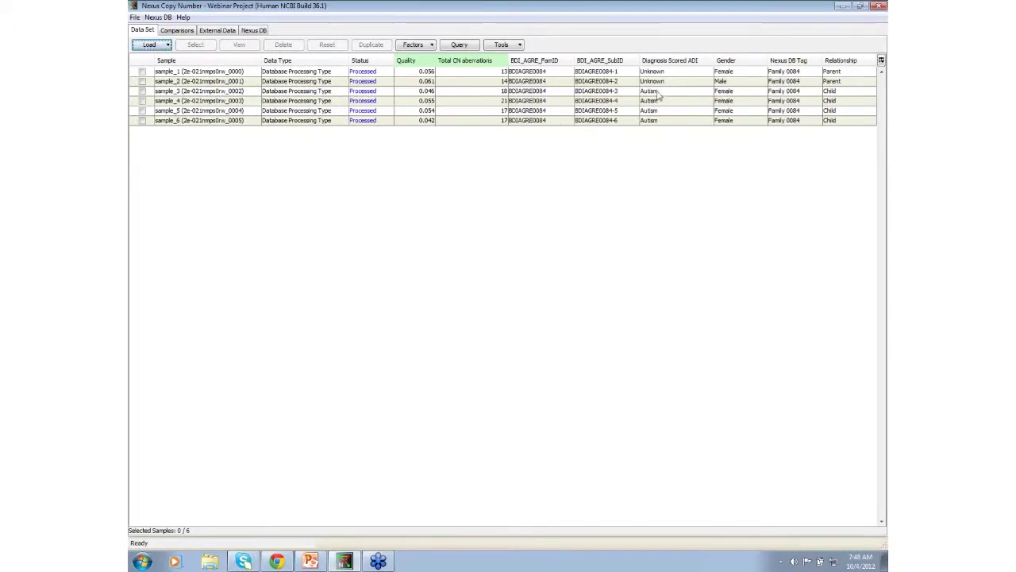
Step: Highlight sample_1 through sample_6 and check all six for analysis
{"action": "left_click_drag", "start_coordinate": [658, 92], "coordinate": [658, 122]}
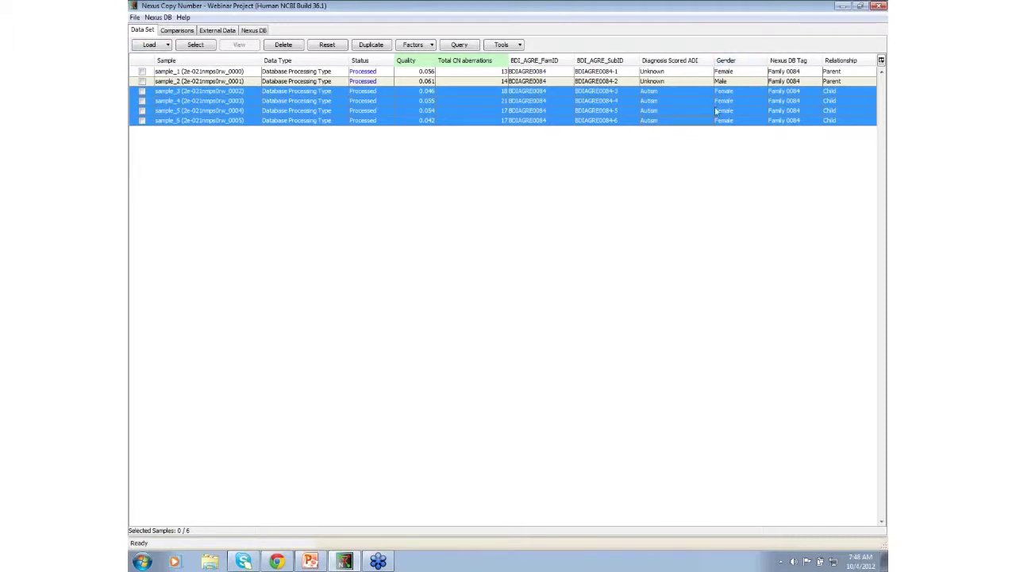
{"action": "left_click", "coordinate": [657, 73]}
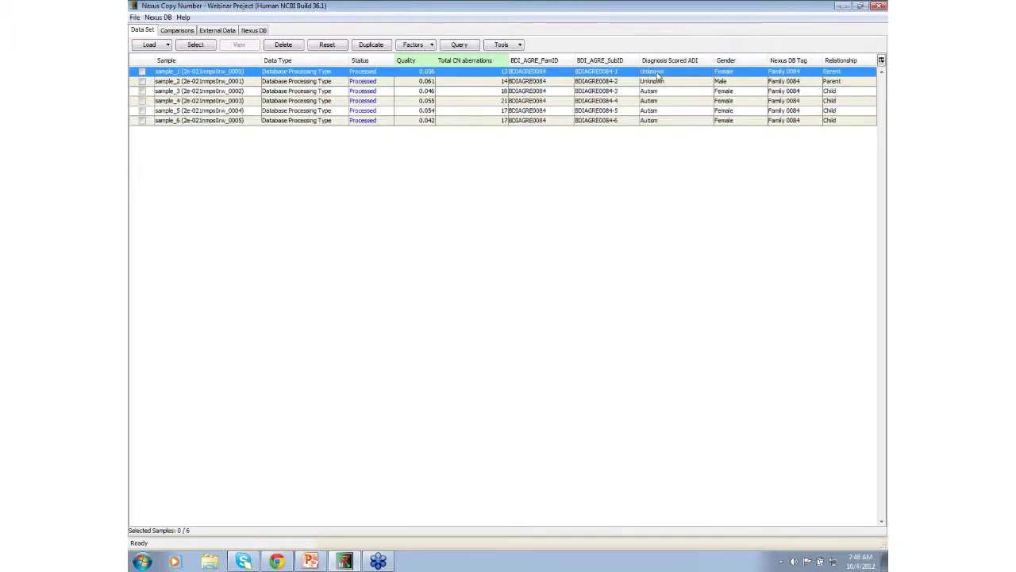
{"action": "left_click_drag", "start_coordinate": [658, 75], "coordinate": [652, 119]}
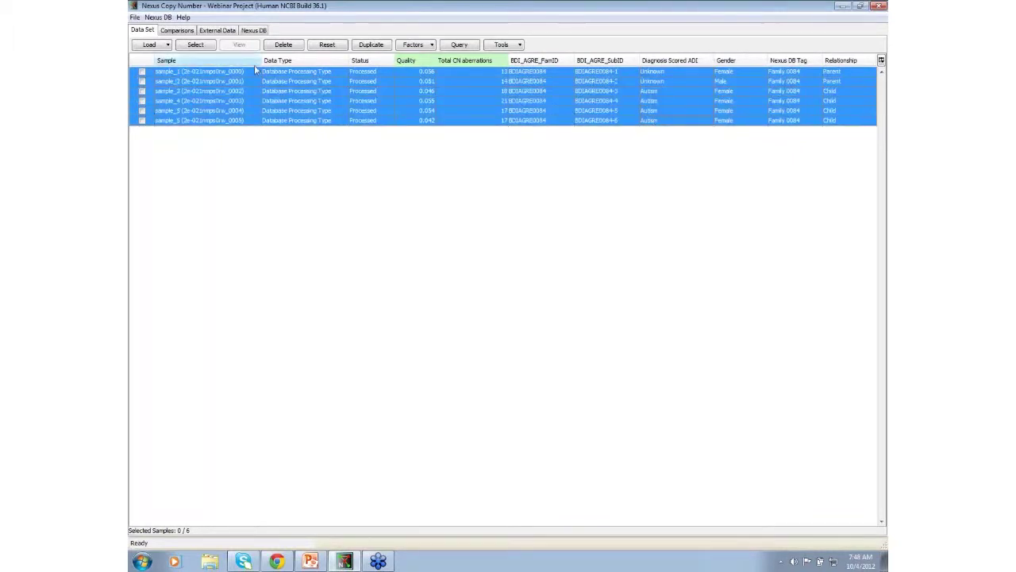
{"action": "left_click", "coordinate": [195, 45]}
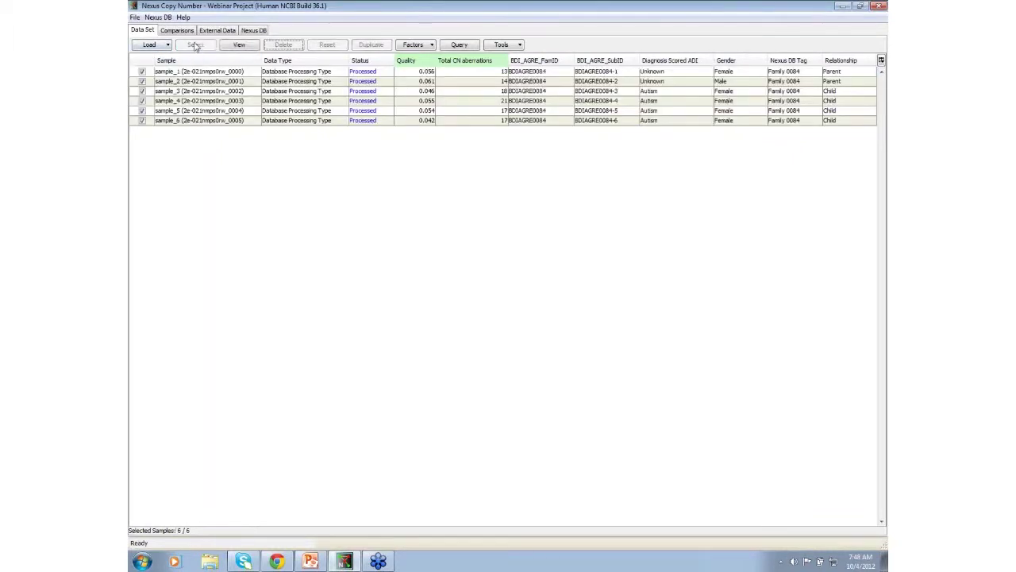
{"action": "left_click", "coordinate": [240, 49]}
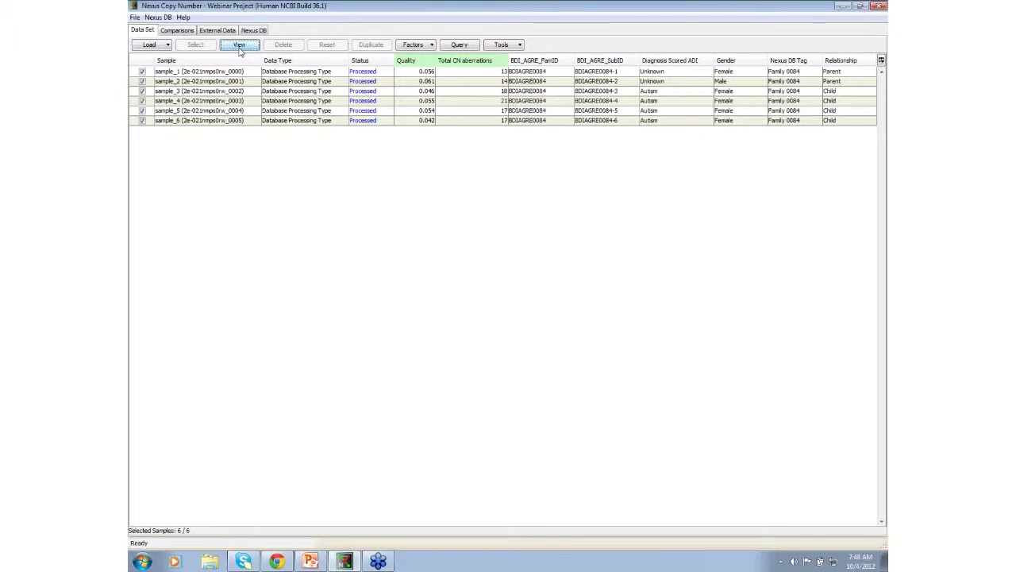
Step: Load the six samples' copy number results, enlarge the tracks, and colour them by Relationship
{"action": "left_click", "coordinate": [239, 46]}
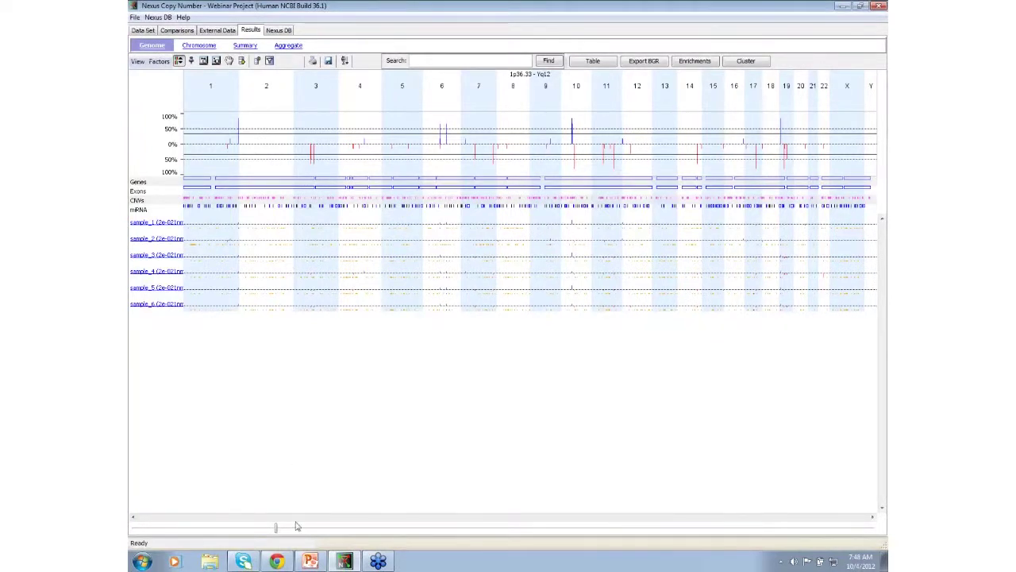
{"action": "left_click_drag", "start_coordinate": [276, 534], "coordinate": [435, 530]}
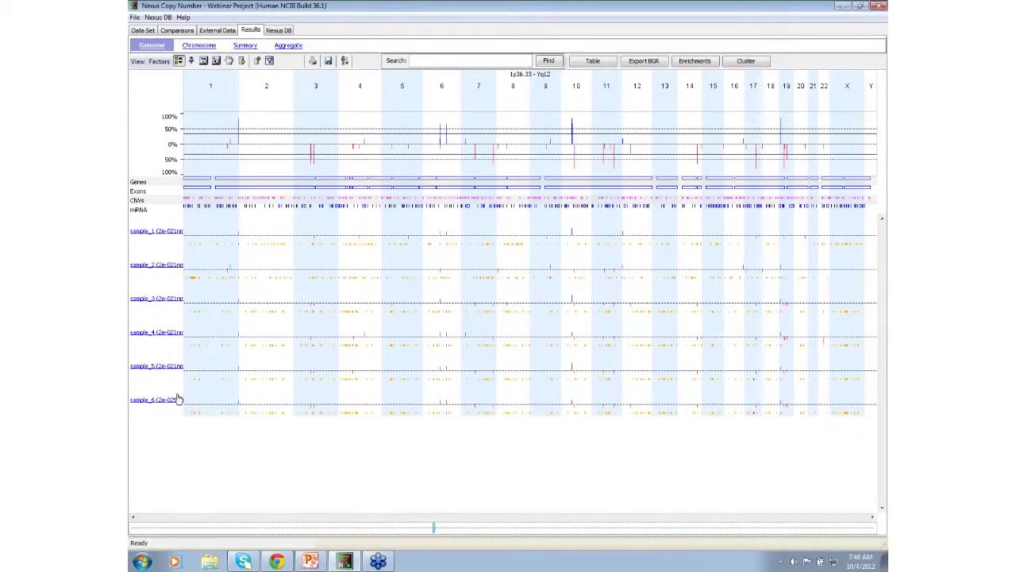
{"action": "left_click", "coordinate": [157, 63]}
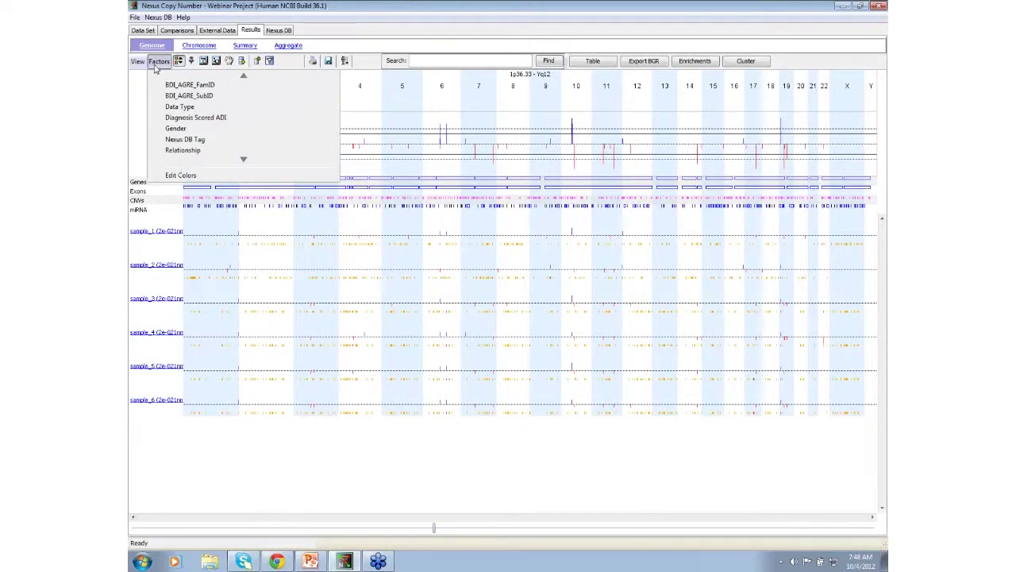
{"action": "left_click", "coordinate": [180, 150]}
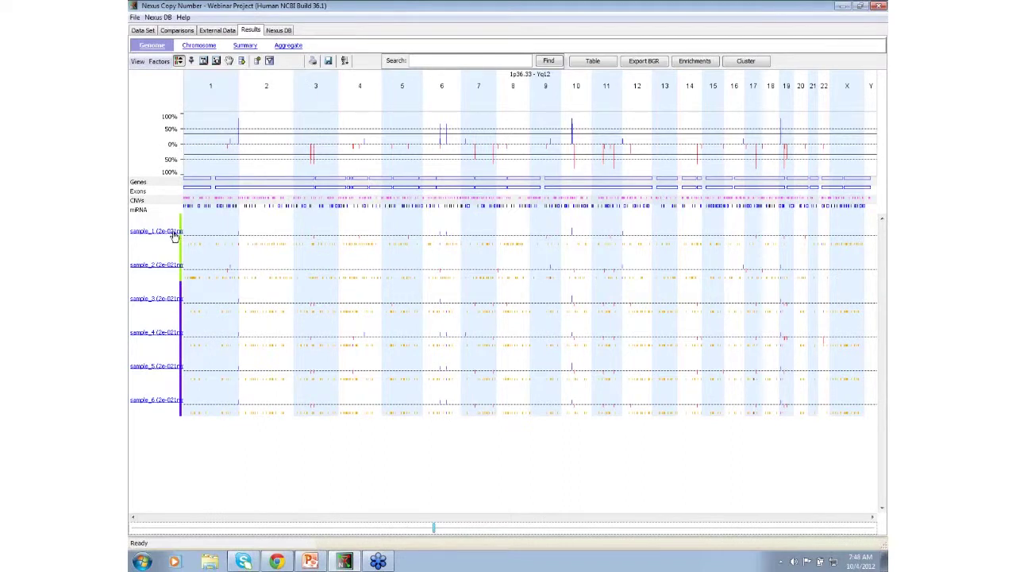
{"action": "mouse_move", "coordinate": [182, 243]}
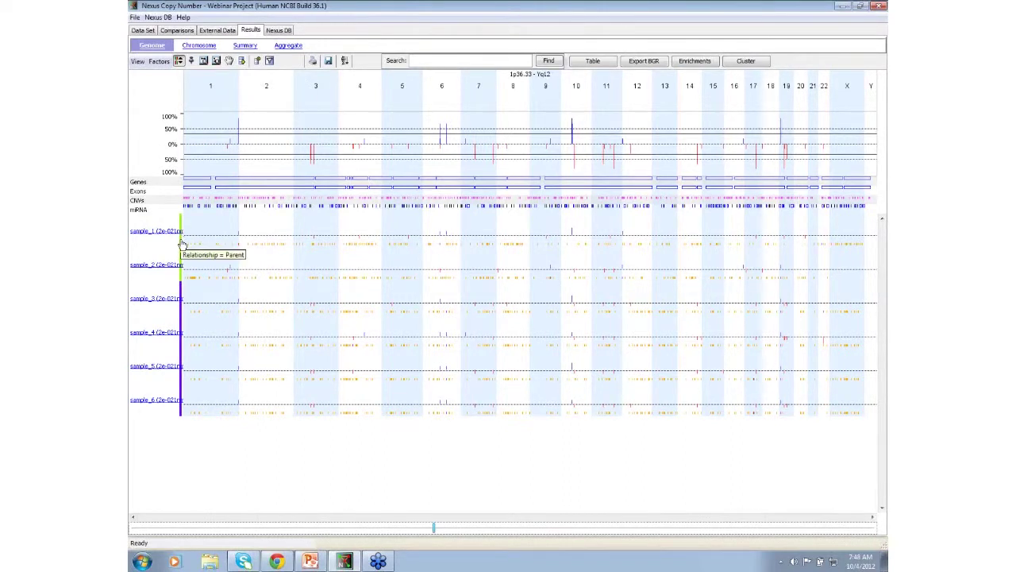
{"action": "mouse_move", "coordinate": [181, 322]}
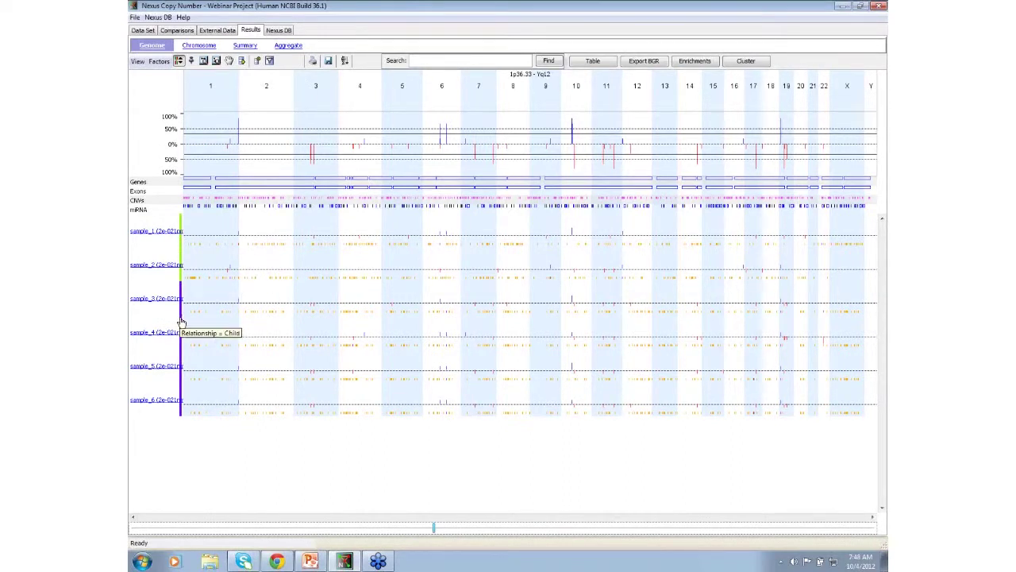
Step: Replace the Relationship colouring with Diagnosis Scored ADI colour-coding for each sample
{"action": "left_click", "coordinate": [159, 61]}
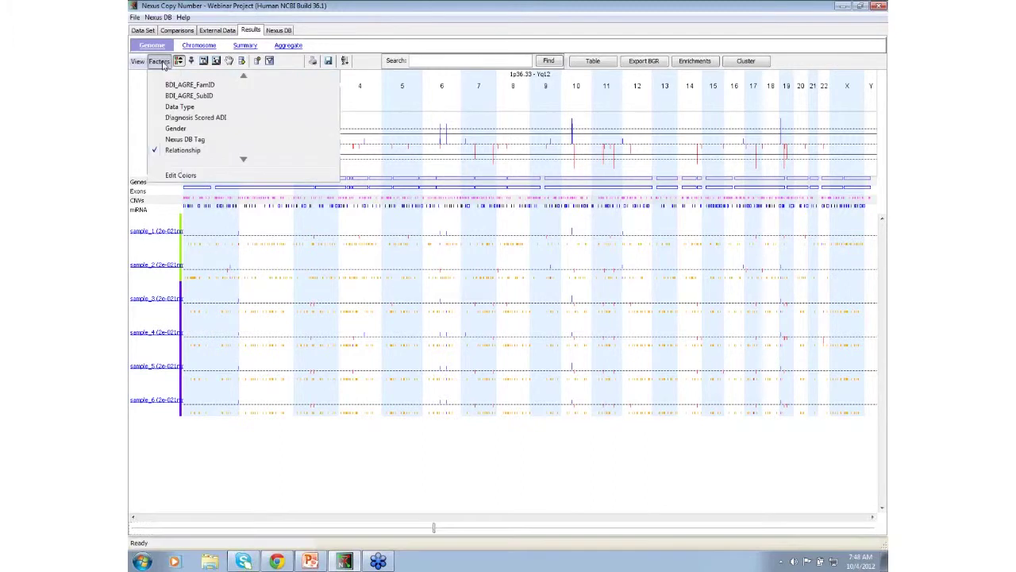
{"action": "left_click", "coordinate": [170, 156]}
{"action": "left_click", "coordinate": [159, 61]}
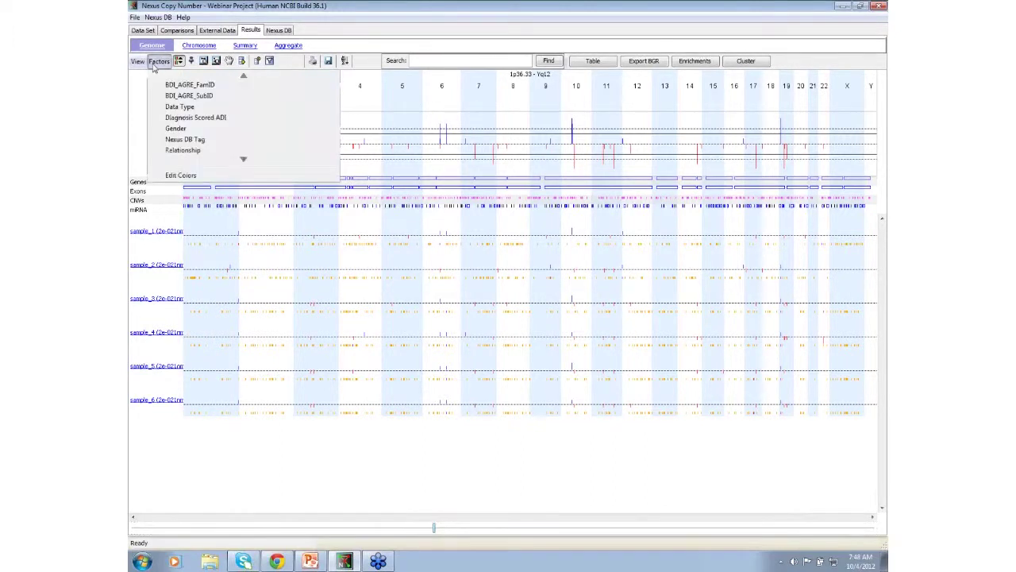
{"action": "left_click", "coordinate": [173, 118]}
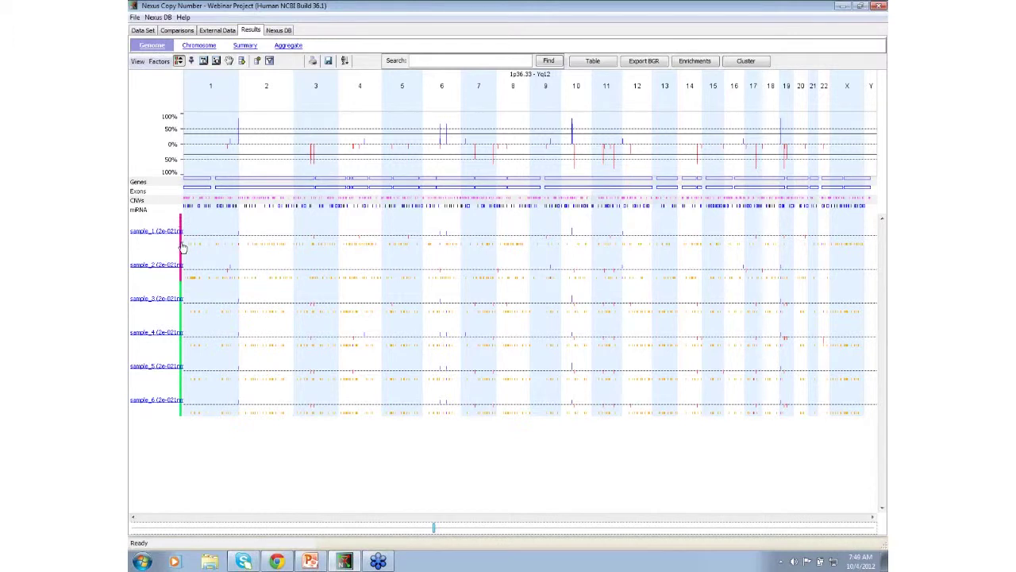
{"action": "mouse_move", "coordinate": [181, 246]}
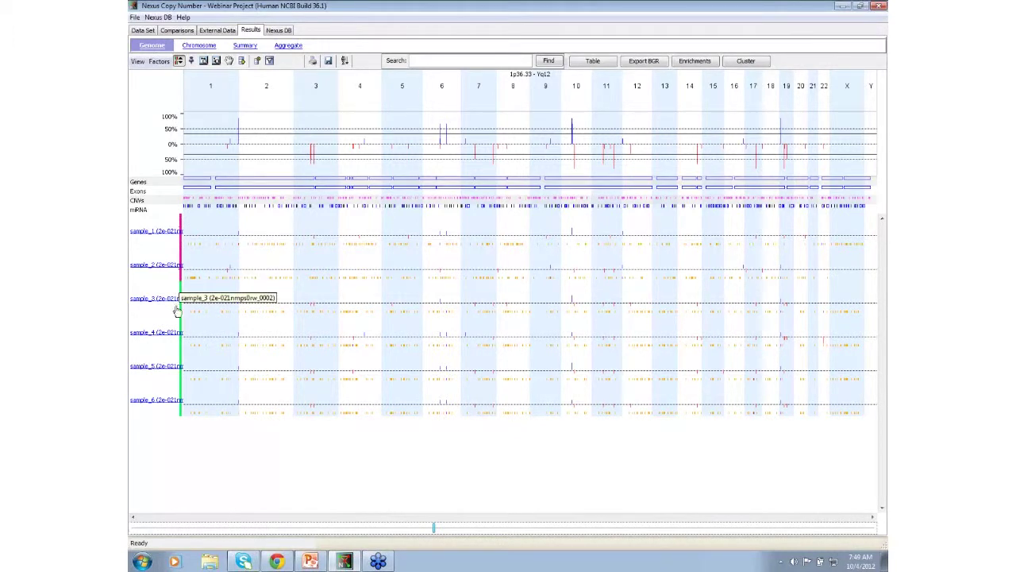
{"action": "mouse_move", "coordinate": [182, 316]}
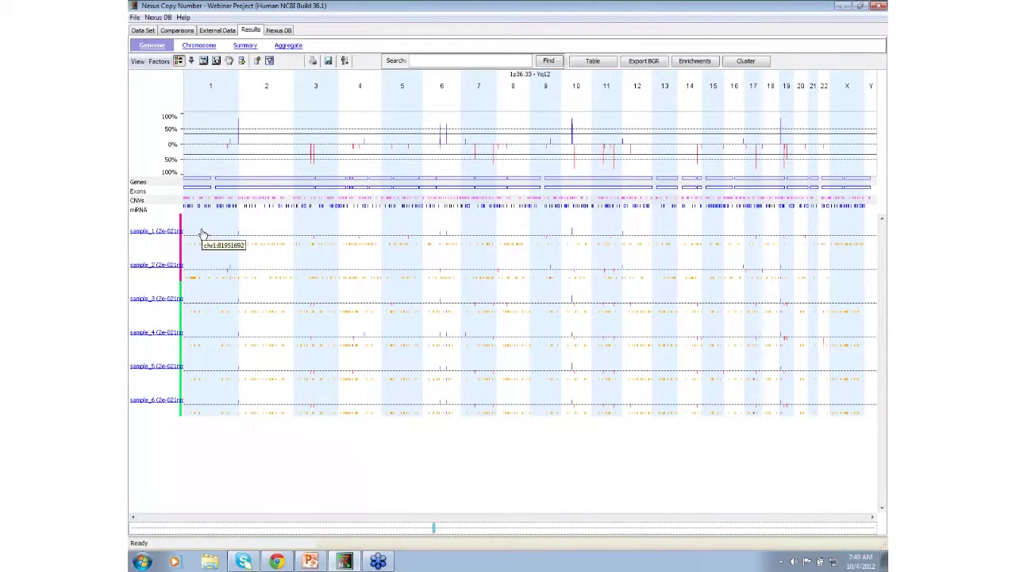
{"action": "left_click", "coordinate": [204, 61]}
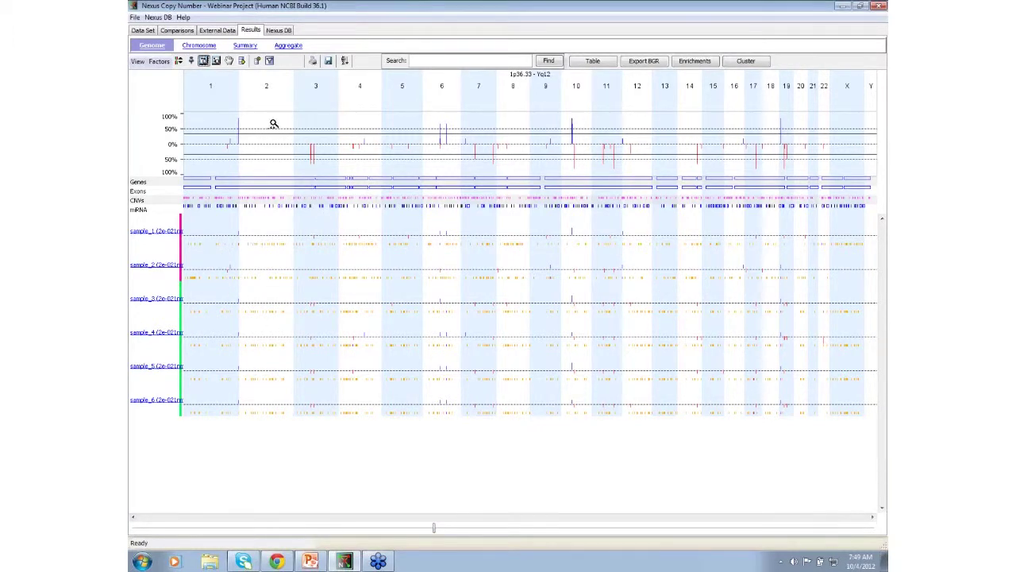
Step: Zoom chromosome 3 to the shared 3p12.3 loss and query known CNVs at chr3:75,642,813-75,643,202
{"action": "mouse_move", "coordinate": [306, 158]}
{"action": "left_click_drag", "start_coordinate": [306, 158], "coordinate": [318, 157]}
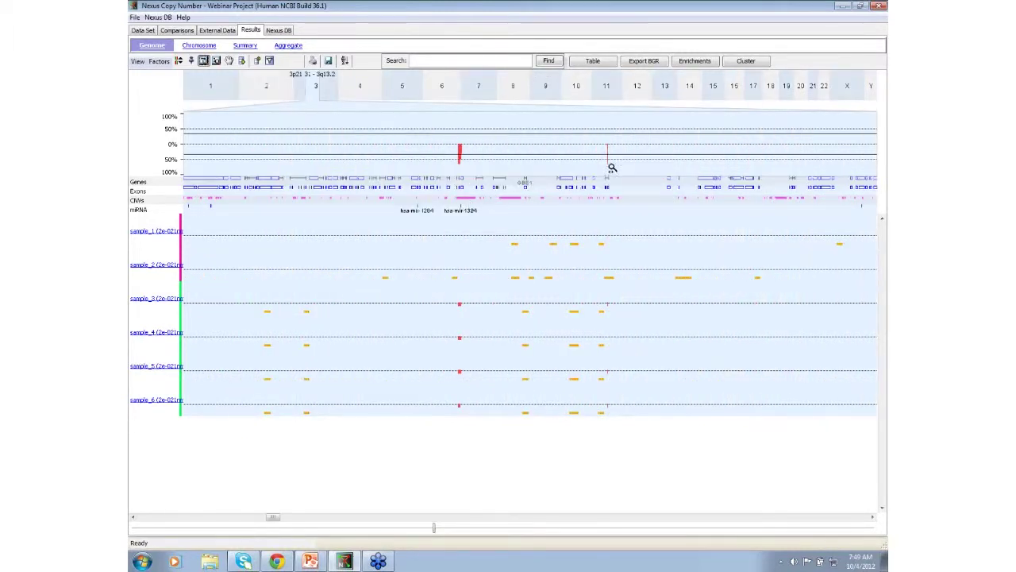
{"action": "mouse_move", "coordinate": [651, 146]}
{"action": "mouse_move", "coordinate": [460, 155]}
{"action": "left_click_drag", "start_coordinate": [444, 151], "coordinate": [492, 154]}
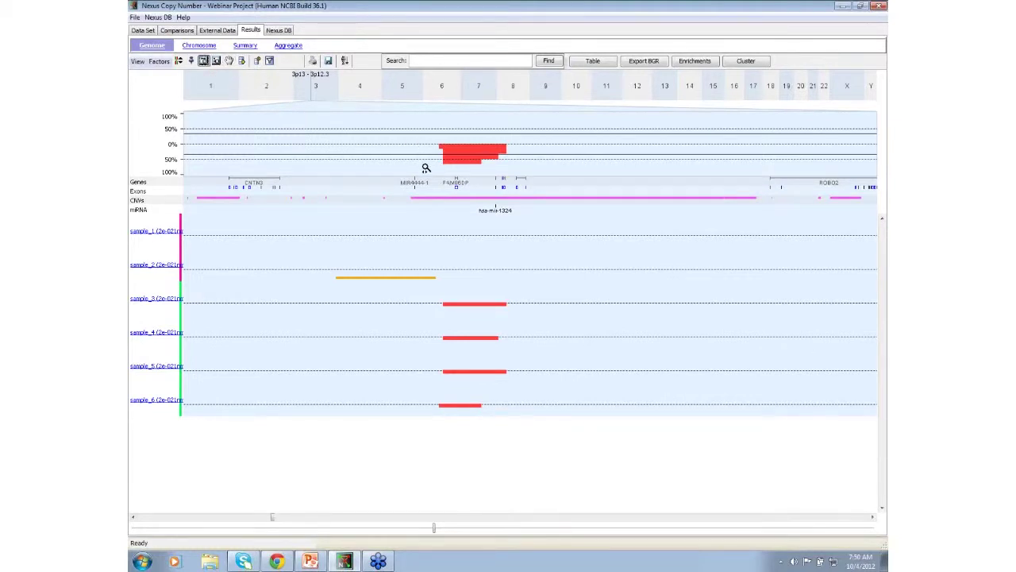
{"action": "left_click_drag", "start_coordinate": [424, 166], "coordinate": [522, 171]}
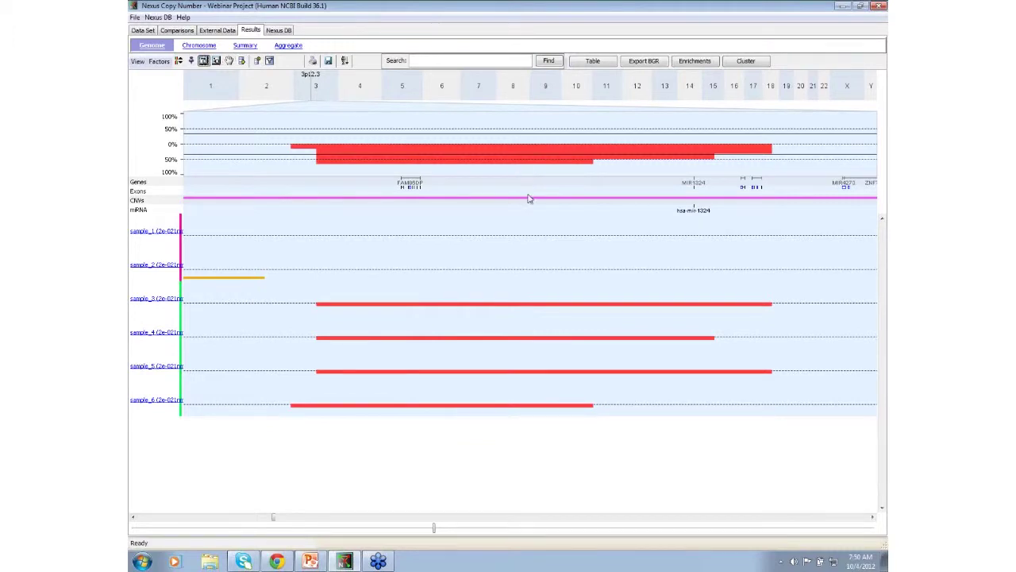
{"action": "left_click", "coordinate": [528, 199]}
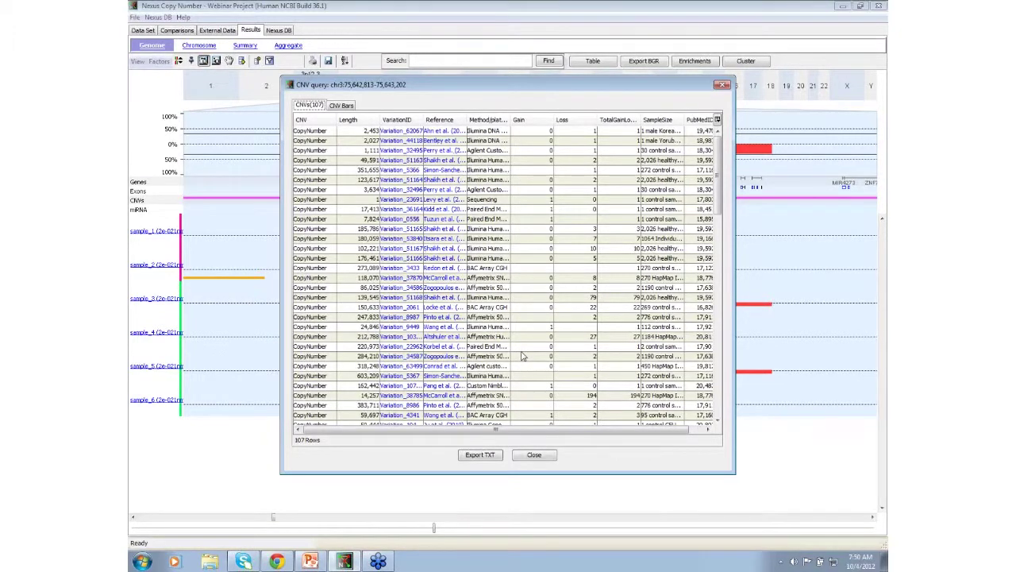
{"action": "scroll", "coordinate": [523, 355], "scroll_direction": "down", "scroll_amount": 1}
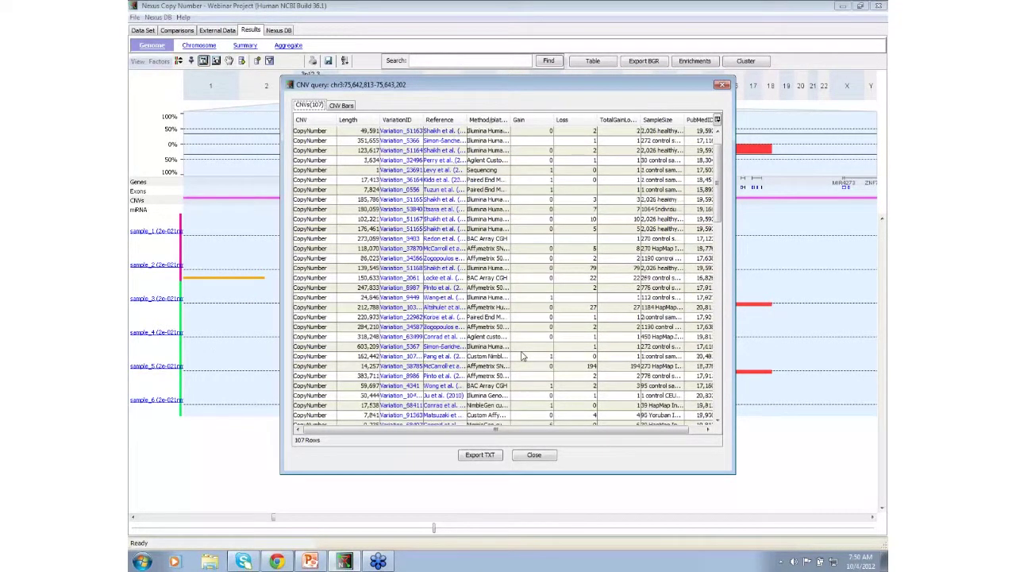
{"action": "scroll", "coordinate": [522, 356], "scroll_direction": "down", "scroll_amount": 5}
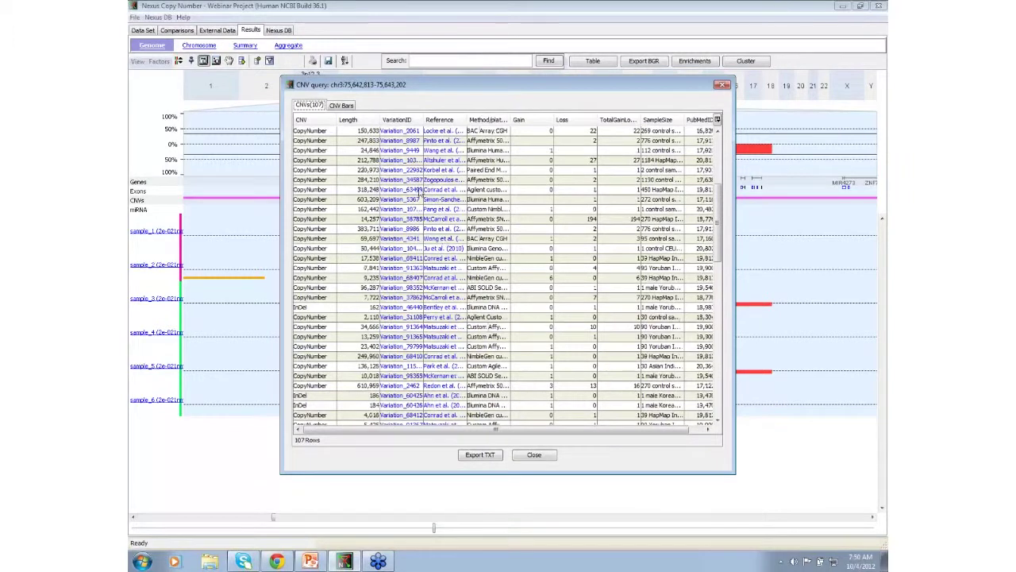
{"action": "left_click", "coordinate": [342, 105]}
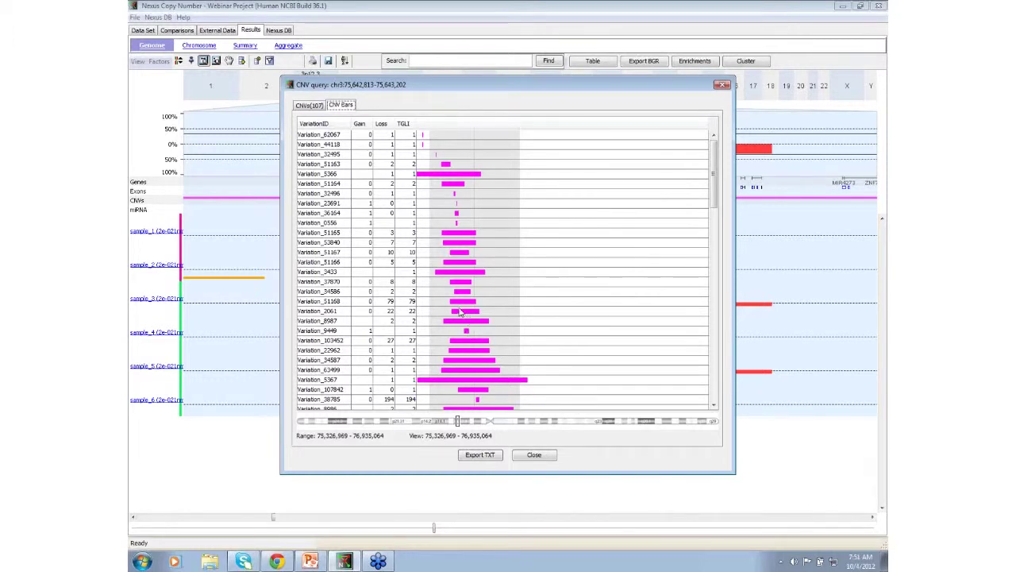
{"action": "scroll", "coordinate": [479, 349], "scroll_direction": "down", "scroll_amount": 3}
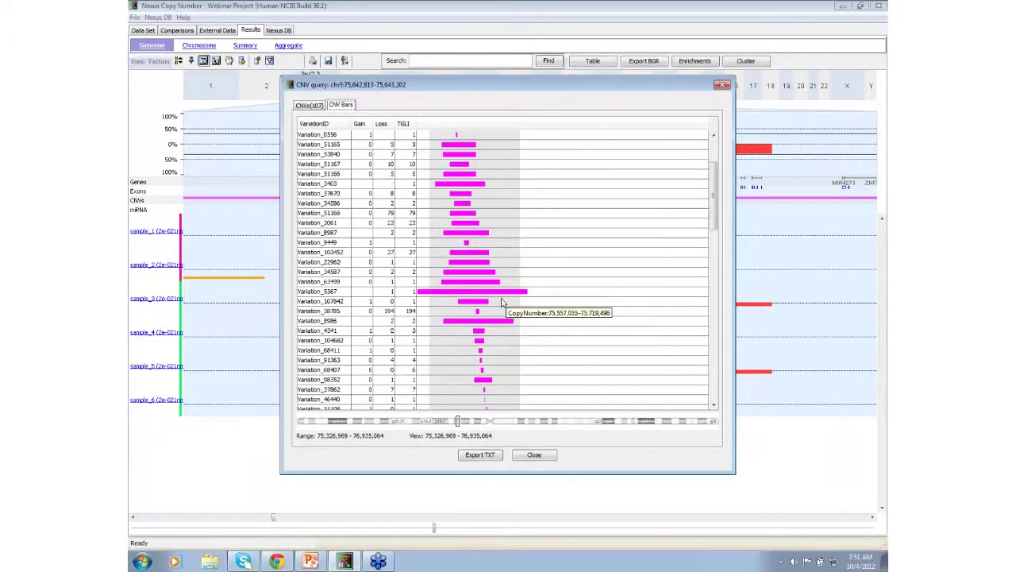
{"action": "scroll", "coordinate": [487, 300], "scroll_direction": "down", "scroll_amount": 4}
{"action": "scroll", "coordinate": [487, 300], "scroll_direction": "down", "scroll_amount": 1}
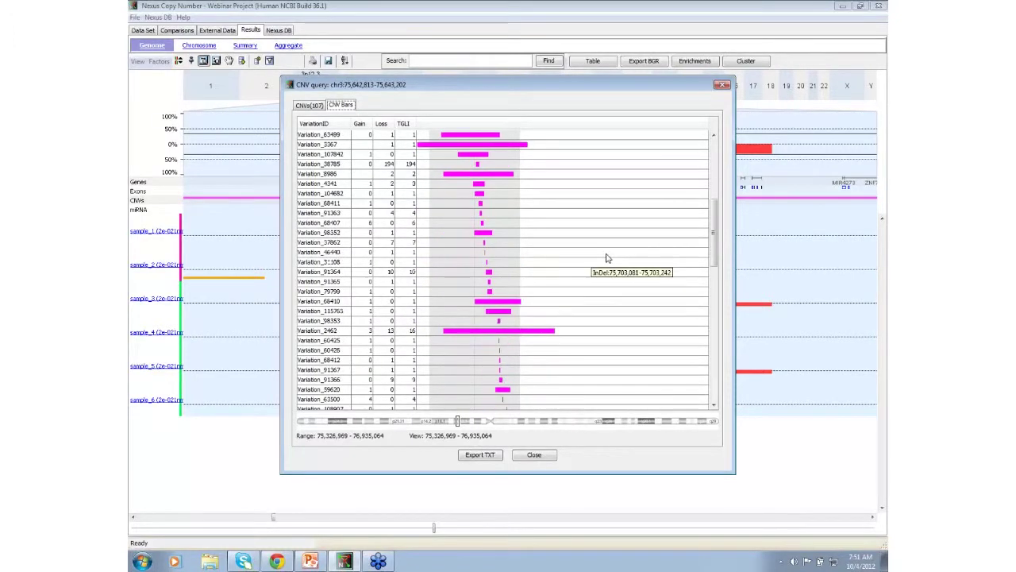
{"action": "left_click", "coordinate": [721, 85]}
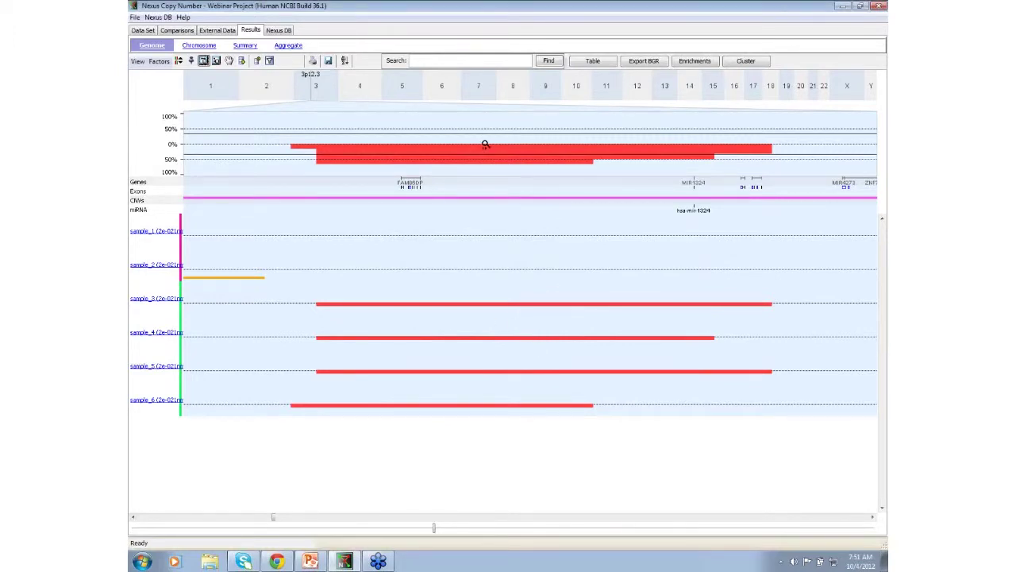
{"action": "left_click", "coordinate": [484, 311]}
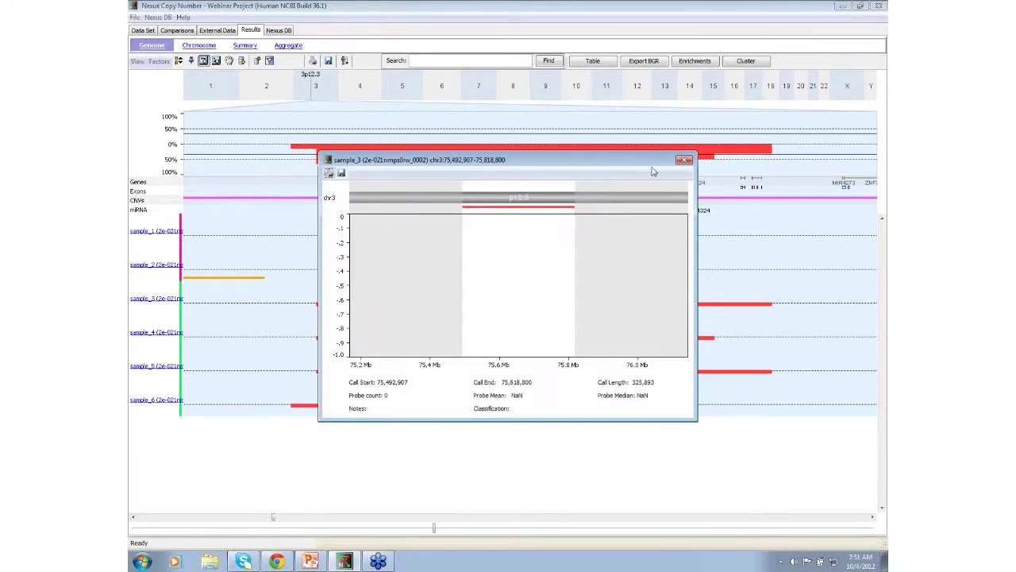
{"action": "left_click", "coordinate": [684, 161]}
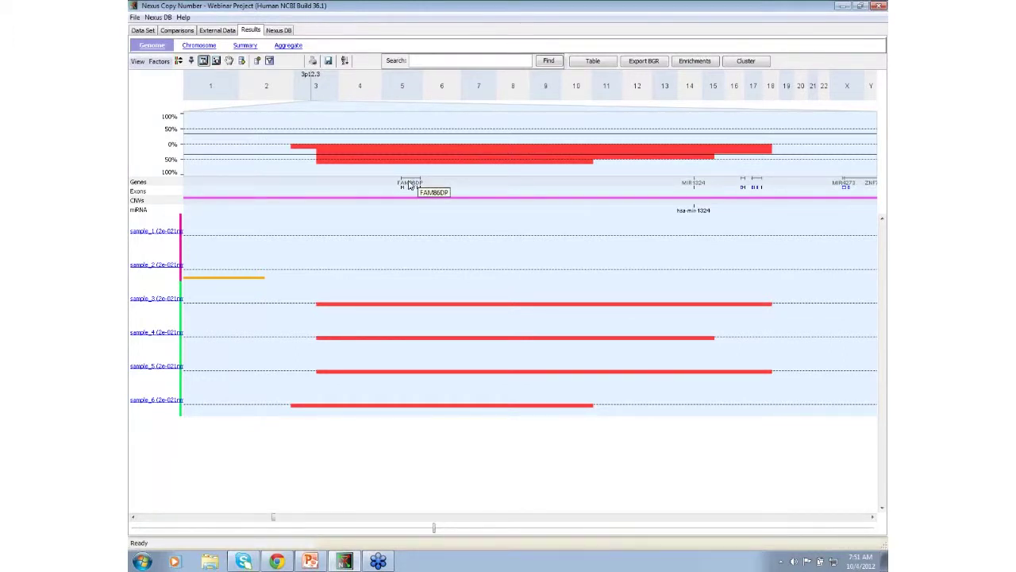
{"action": "left_click", "coordinate": [346, 61]}
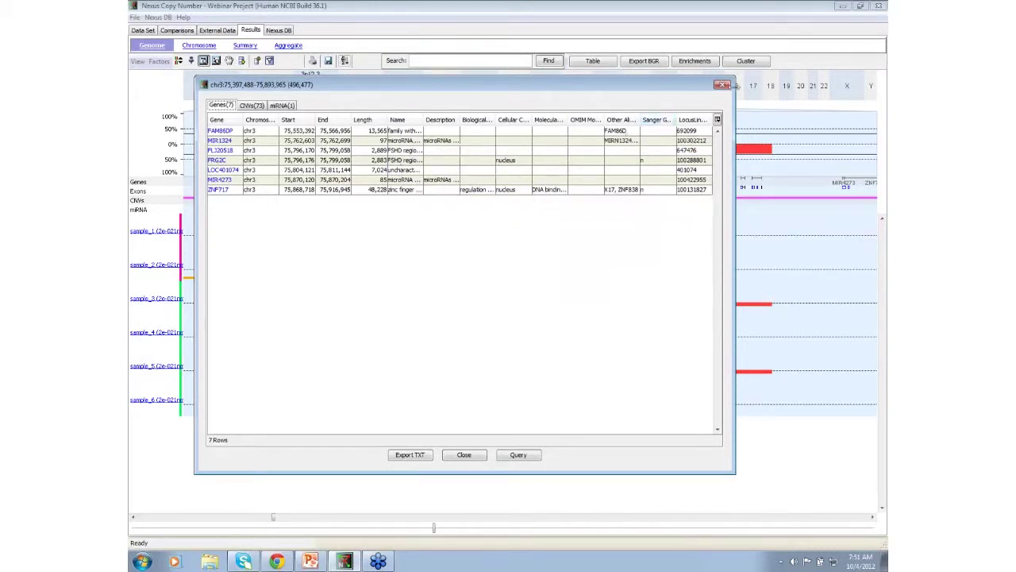
{"action": "left_click", "coordinate": [722, 85]}
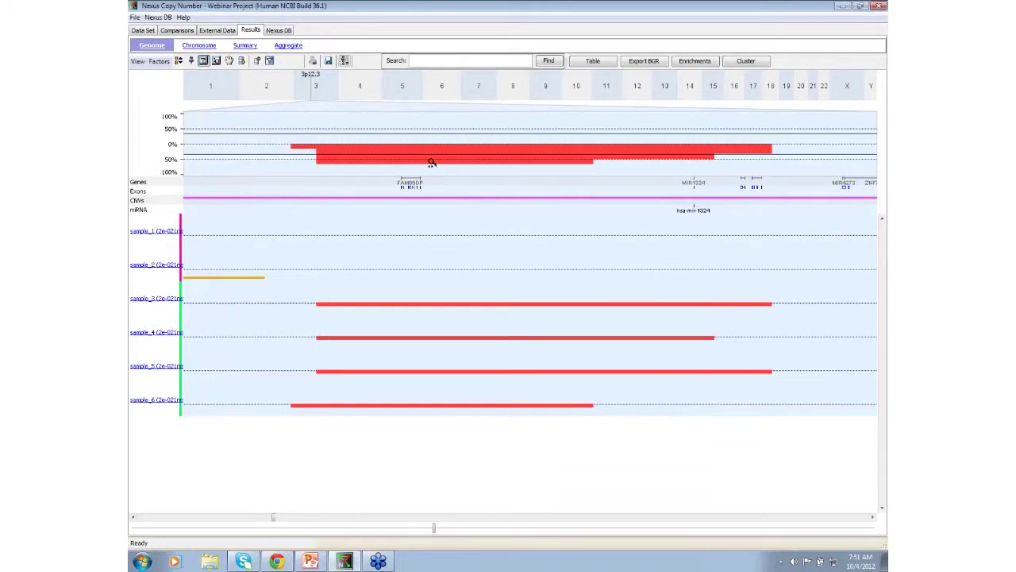
{"action": "left_click", "coordinate": [414, 186]}
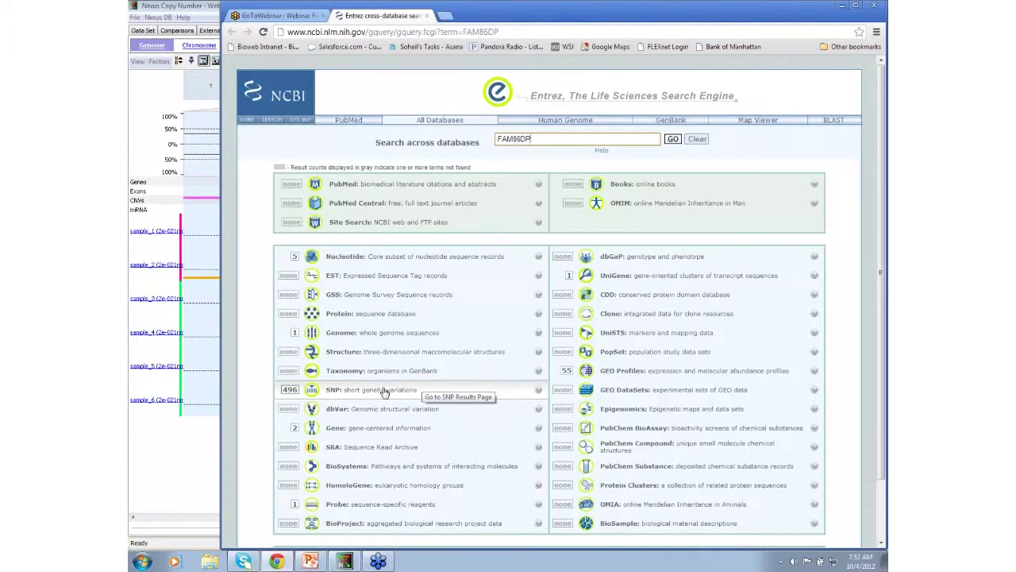
Step: Minimize the NCBI Entrez browser to bring back the 3p12.3 genome view
{"action": "left_click", "coordinate": [840, 7]}
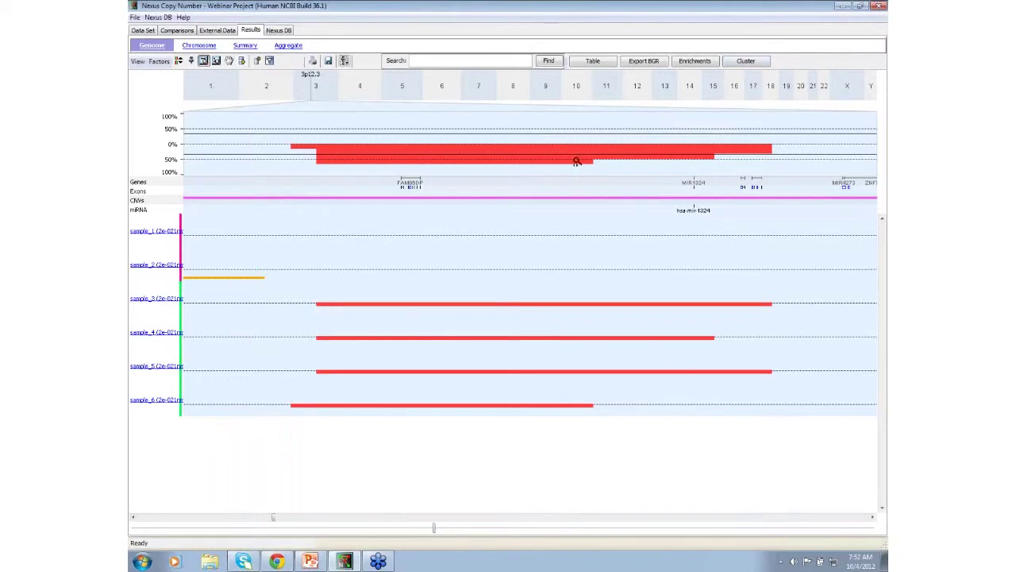
Step: Show FAM86DP's lookup links, then zoom back out to the whole-genome view of six samples
{"action": "scroll", "coordinate": [494, 156], "scroll_direction": "down", "scroll_amount": 1}
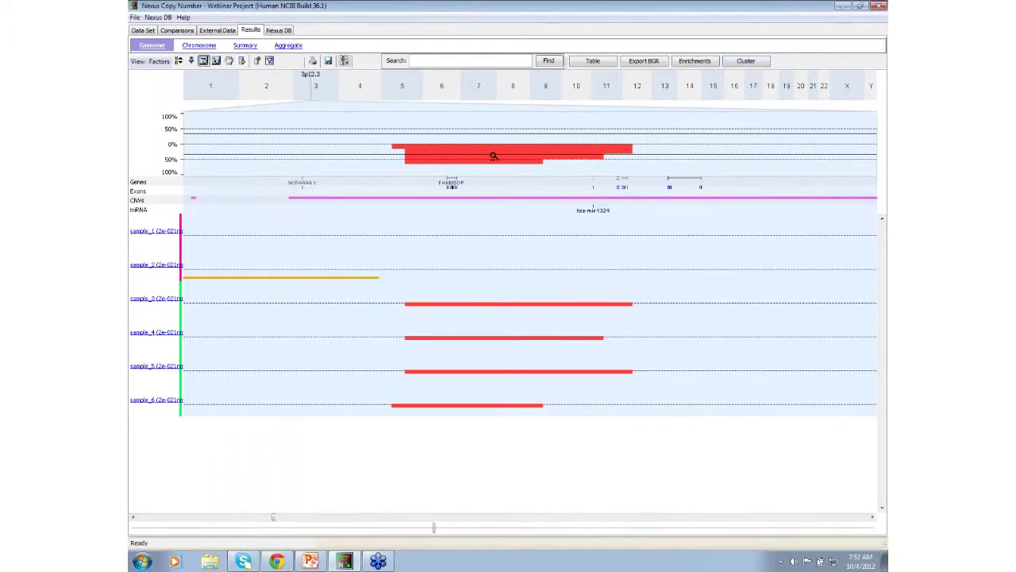
{"action": "left_click", "coordinate": [449, 183]}
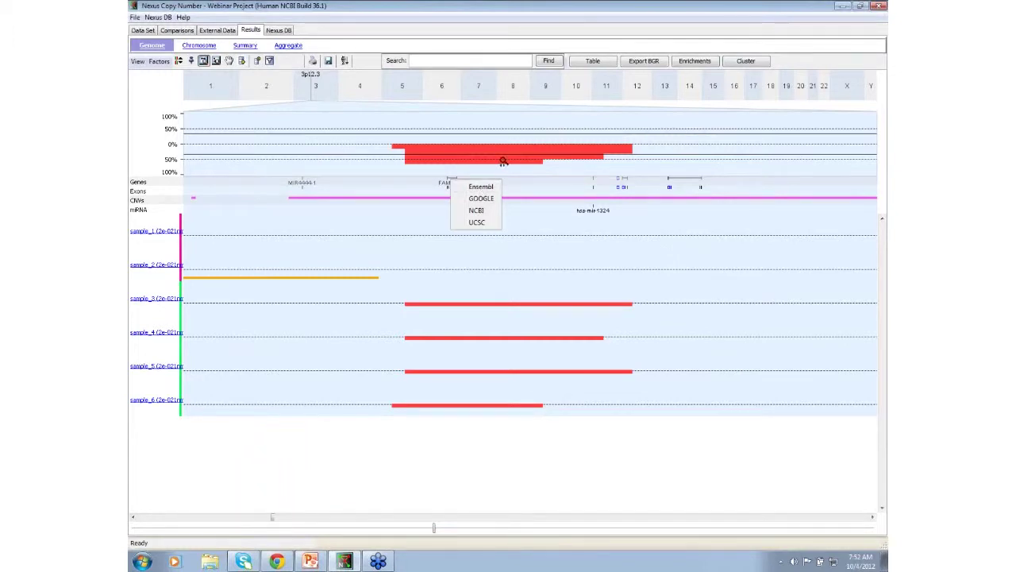
{"action": "mouse_move", "coordinate": [508, 141]}
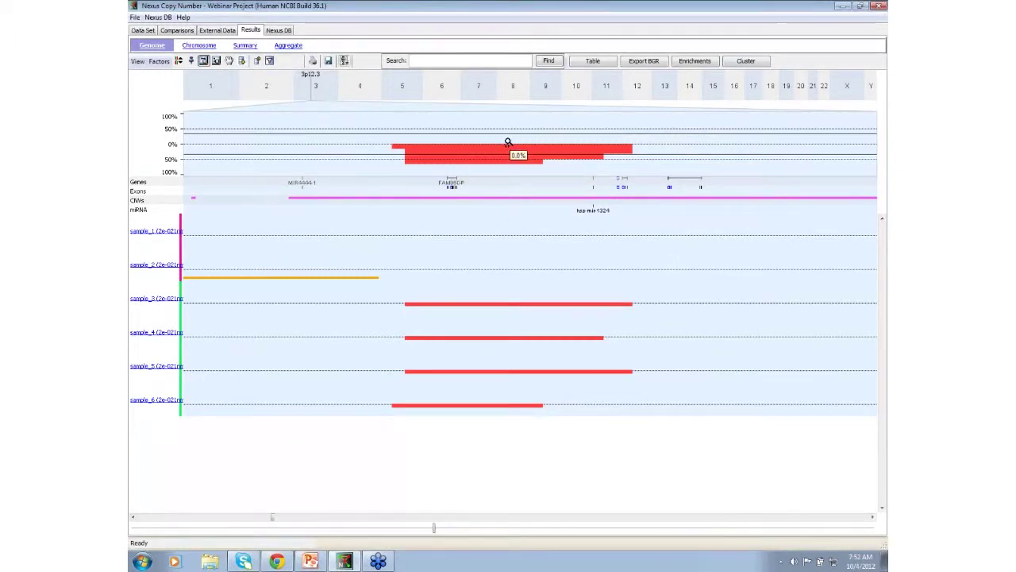
{"action": "left_click", "coordinate": [507, 146]}
{"action": "right_click", "coordinate": [506, 148]}
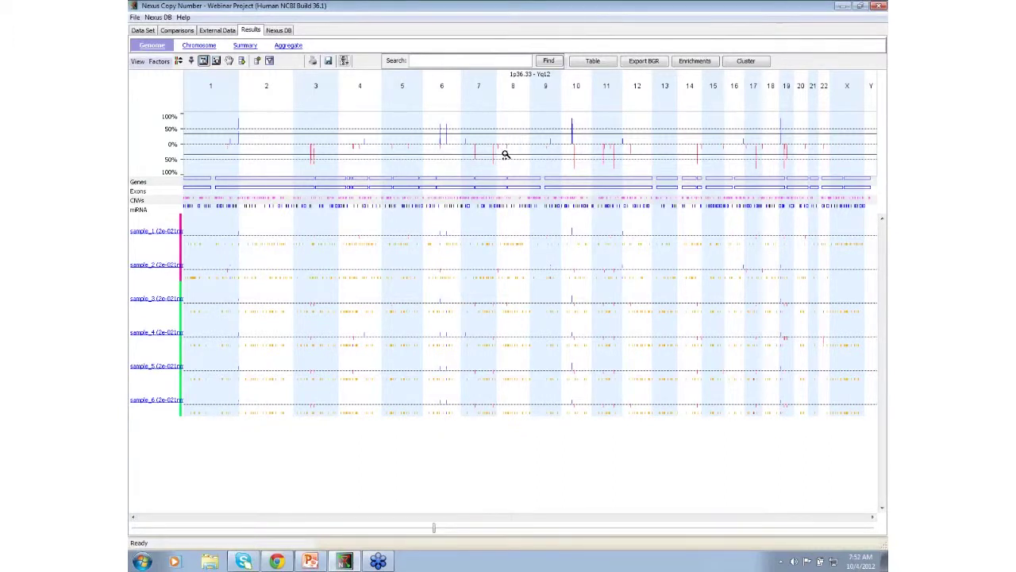
Step: Group the samples into Autism and Unknown factor aggregates and make their rows taller
{"action": "left_click", "coordinate": [137, 62]}
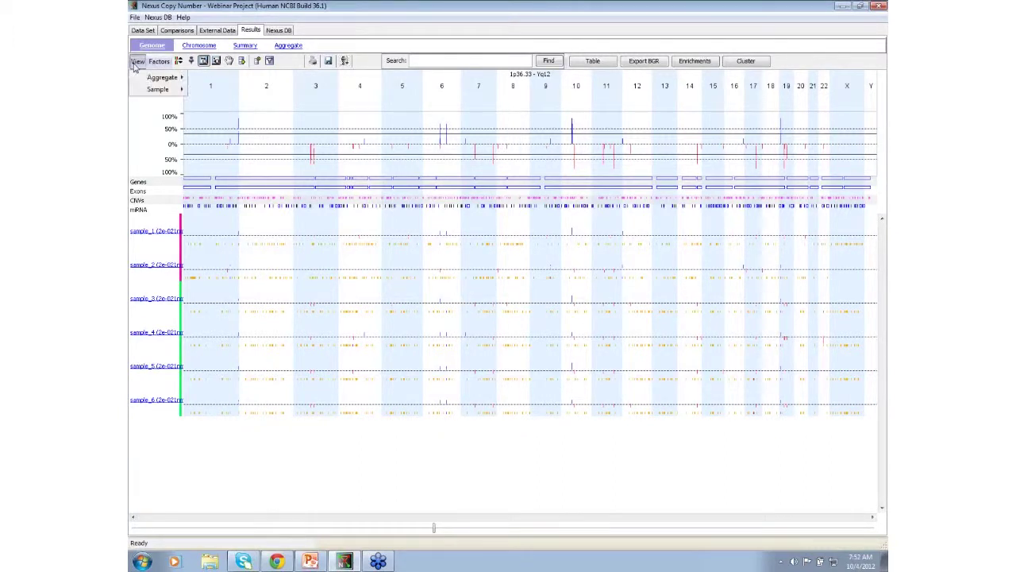
{"action": "mouse_move", "coordinate": [146, 92]}
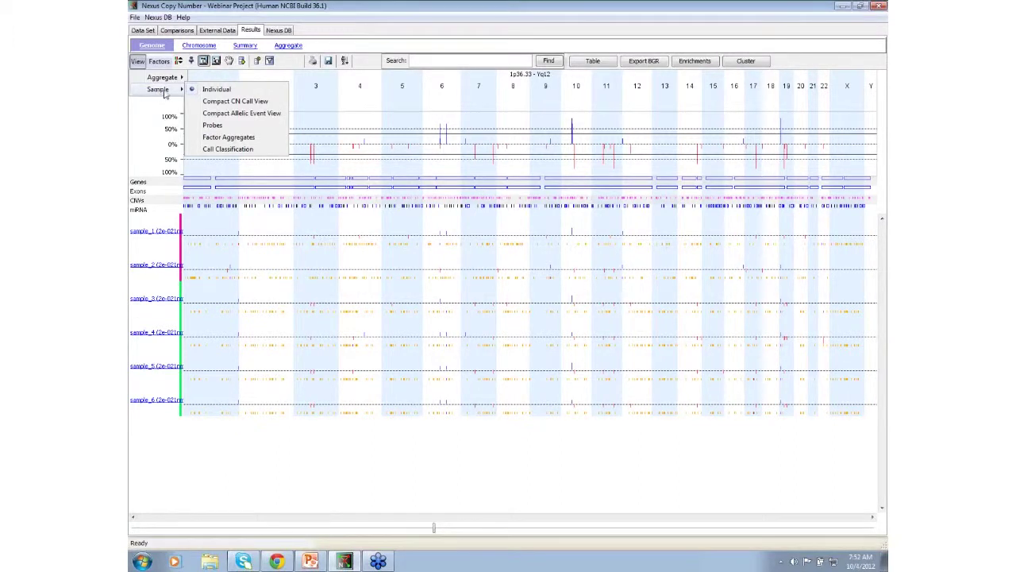
{"action": "left_click", "coordinate": [214, 137]}
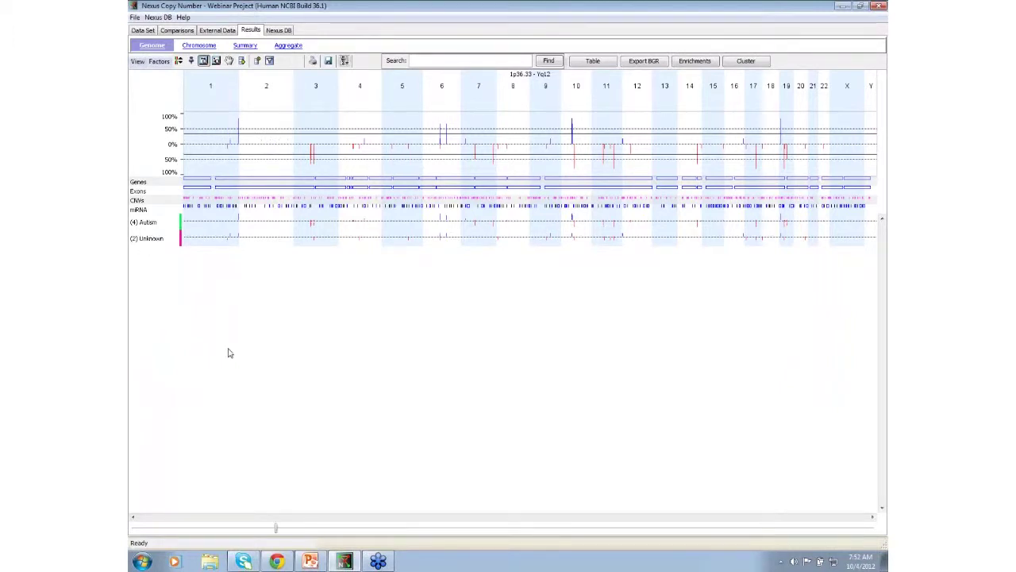
{"action": "left_click_drag", "start_coordinate": [276, 529], "coordinate": [794, 528]}
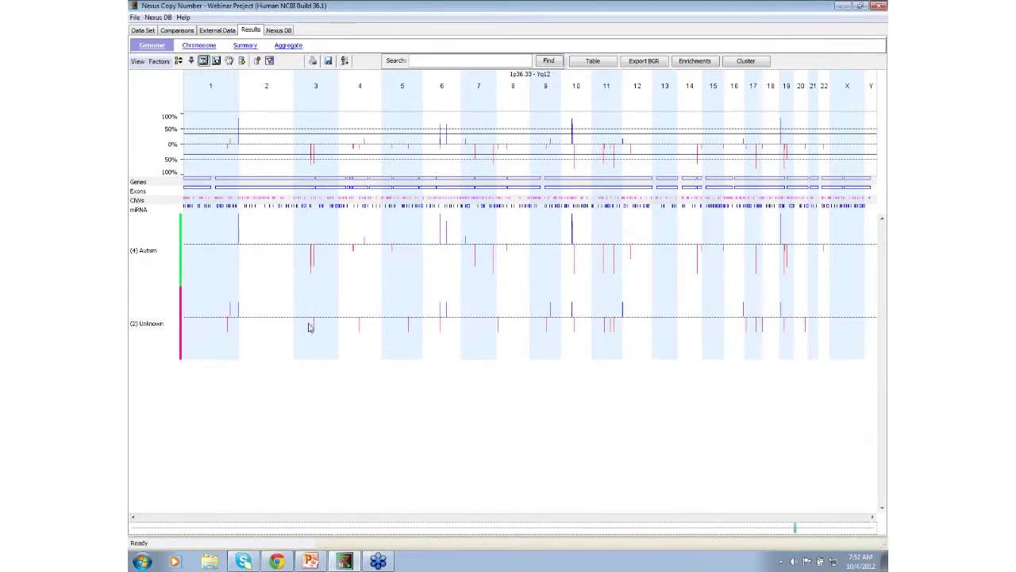
Step: Zoom into chromosome 3, then return to the whole-genome aggregate view
{"action": "left_click", "coordinate": [311, 143]}
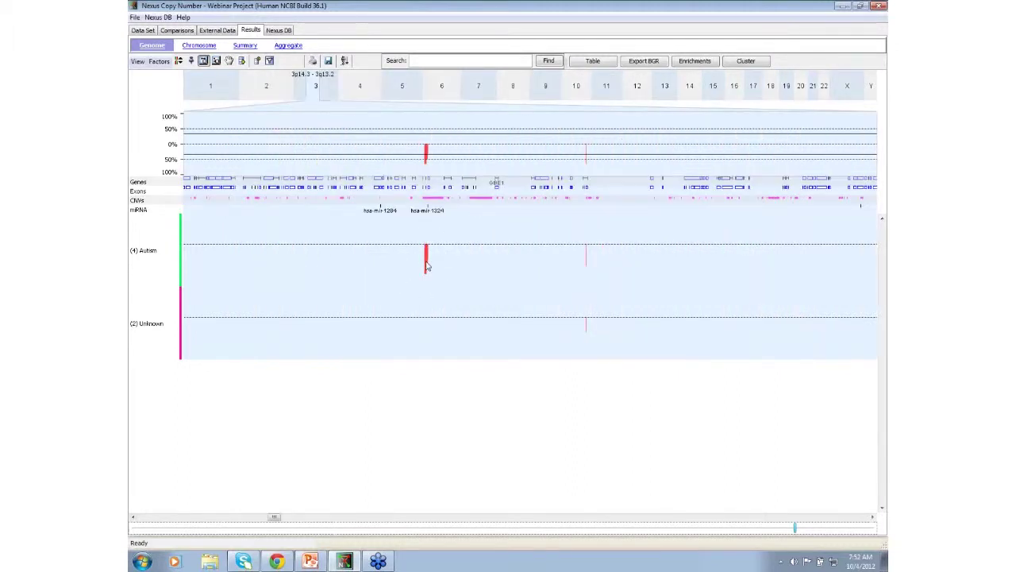
{"action": "mouse_move", "coordinate": [427, 266]}
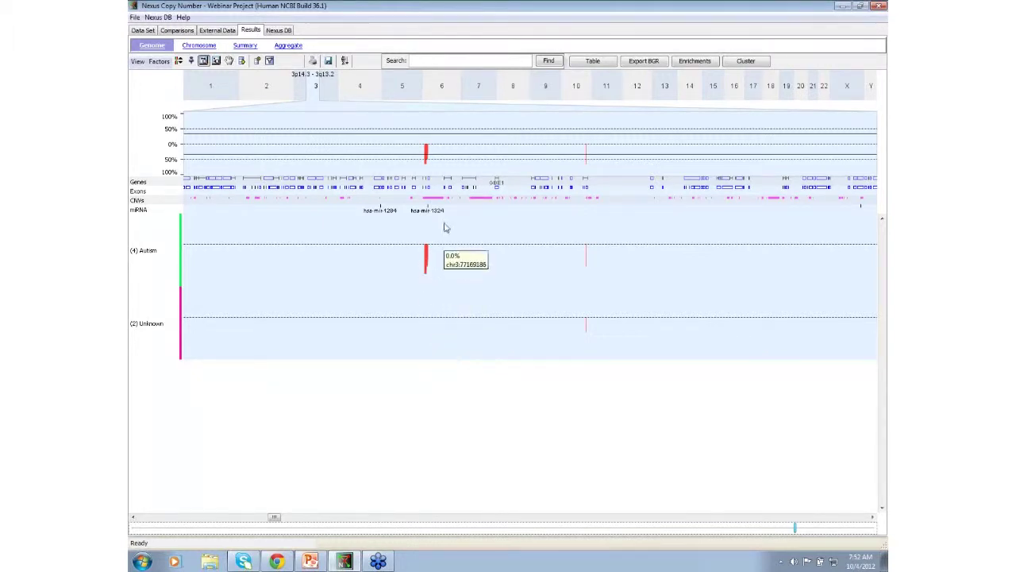
{"action": "left_click", "coordinate": [424, 157]}
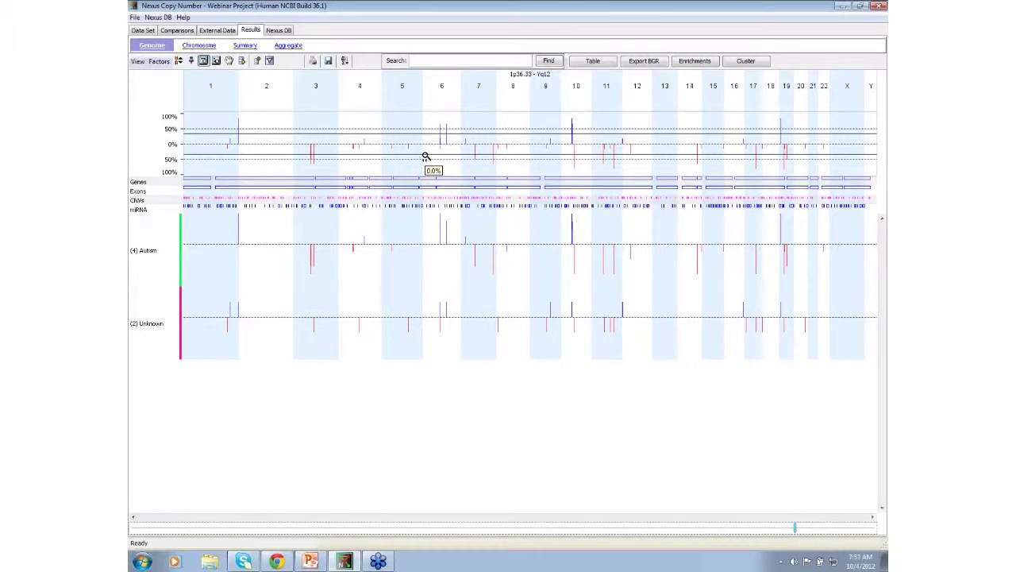
{"action": "left_click", "coordinate": [138, 61]}
Step: Switch back to individual sample rows and open sample_3's details without probe-level data
{"action": "mouse_move", "coordinate": [158, 89]}
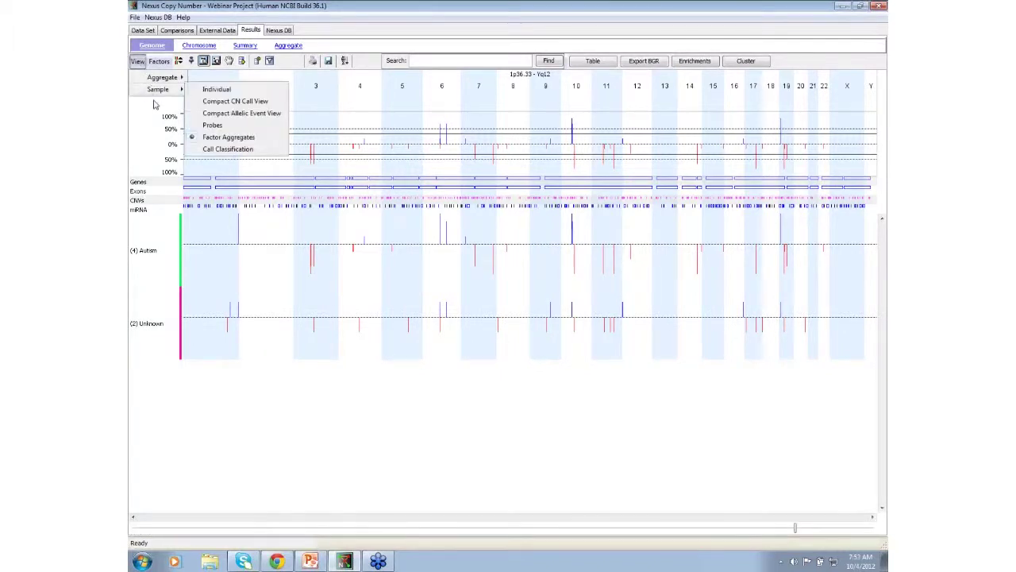
{"action": "left_click", "coordinate": [204, 89]}
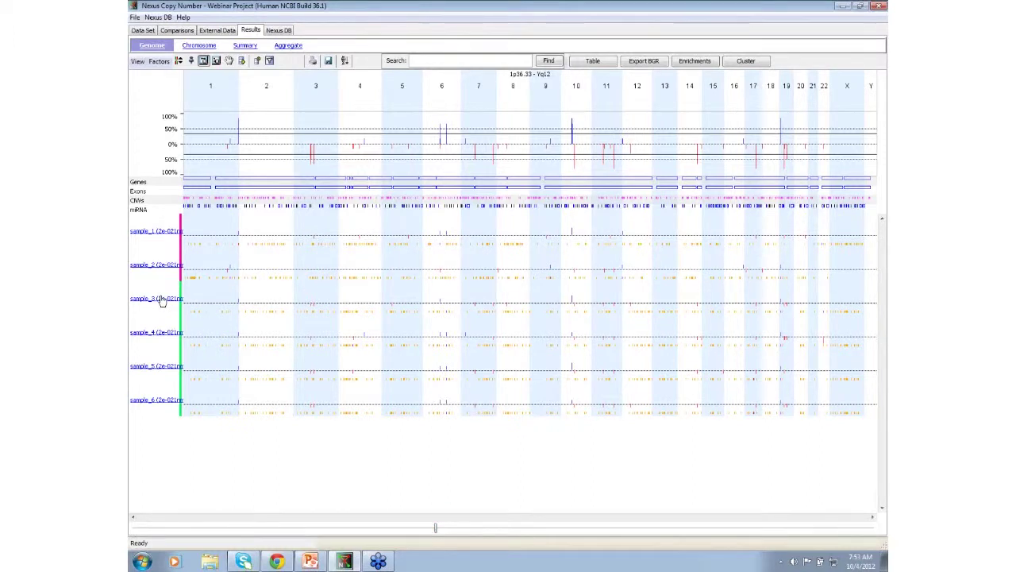
{"action": "double_click", "coordinate": [161, 299]}
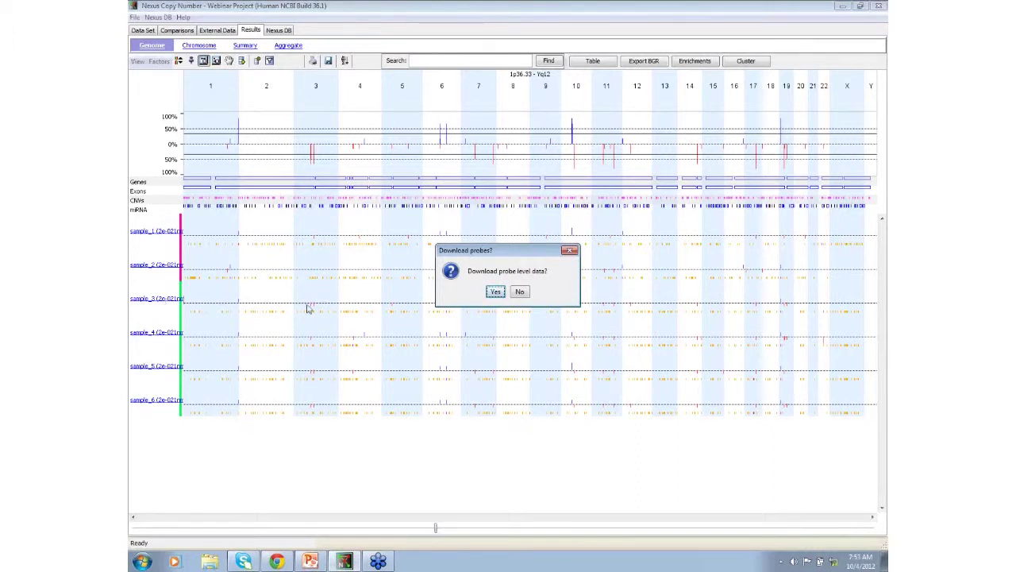
{"action": "left_click", "coordinate": [520, 292]}
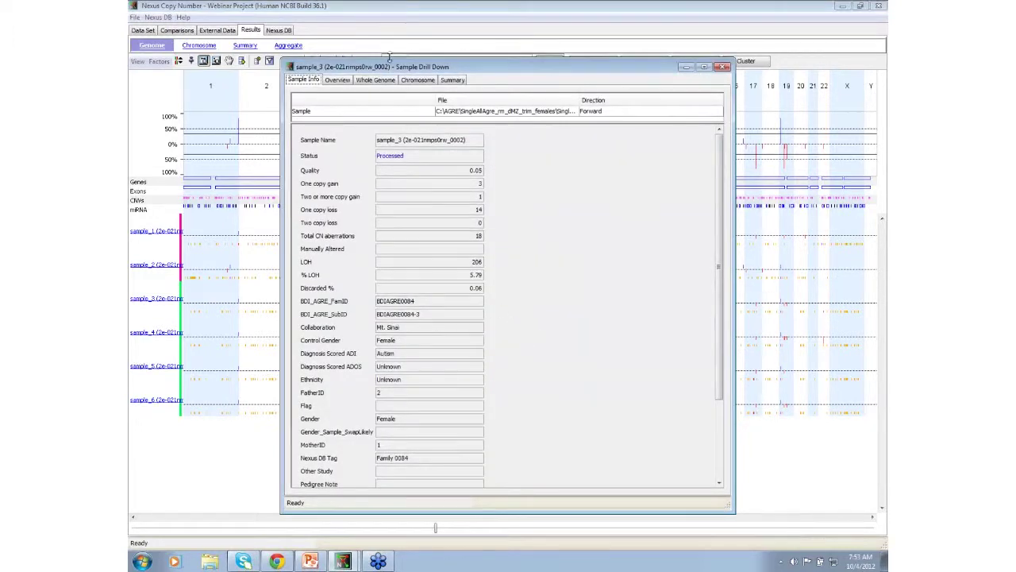
{"action": "left_click_drag", "start_coordinate": [390, 58], "coordinate": [389, 25]}
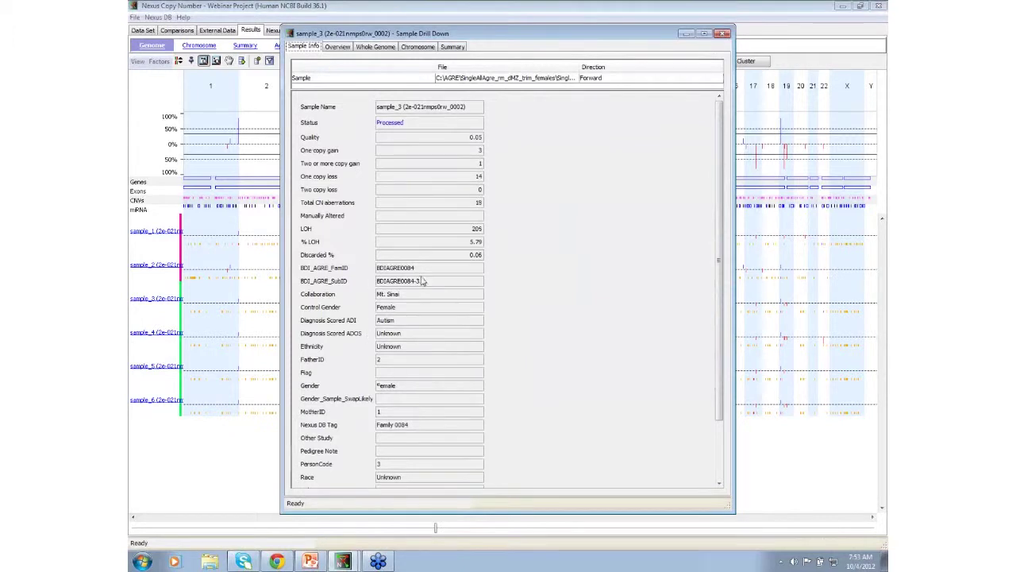
{"action": "scroll", "coordinate": [422, 278], "scroll_direction": "down", "scroll_amount": 2}
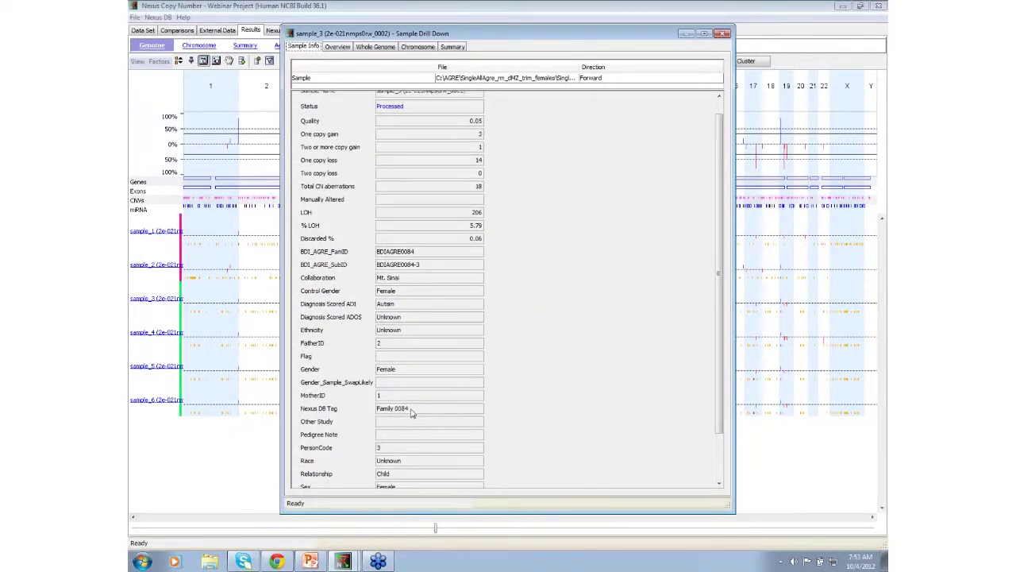
{"action": "scroll", "coordinate": [400, 197], "scroll_direction": "up", "scroll_amount": 2}
Step: Review sample_3's overview, chromosome 10 at about 44–50 Mb and whole-genome plot, then reopen it
{"action": "left_click", "coordinate": [338, 47]}
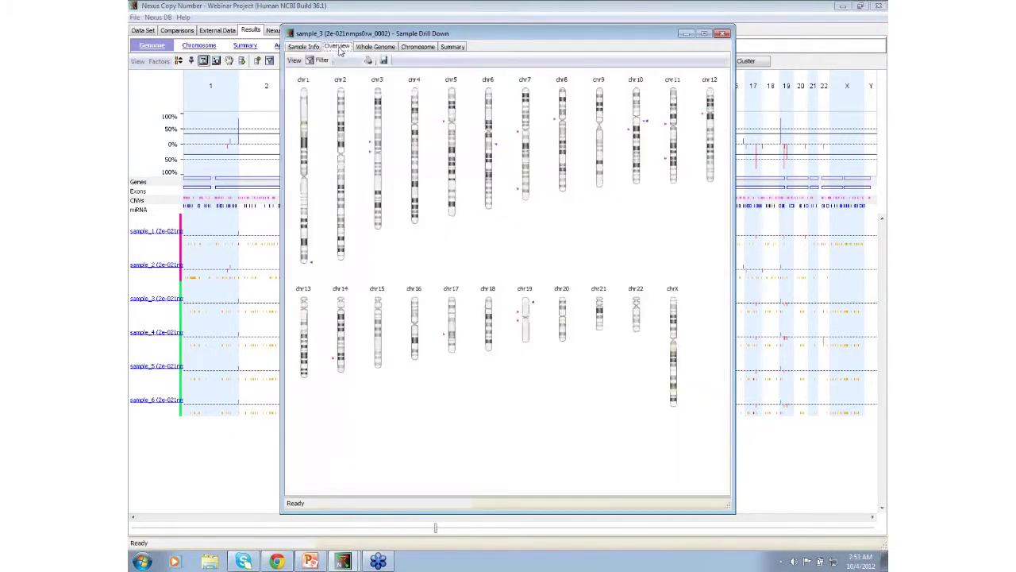
{"action": "double_click", "coordinate": [639, 127]}
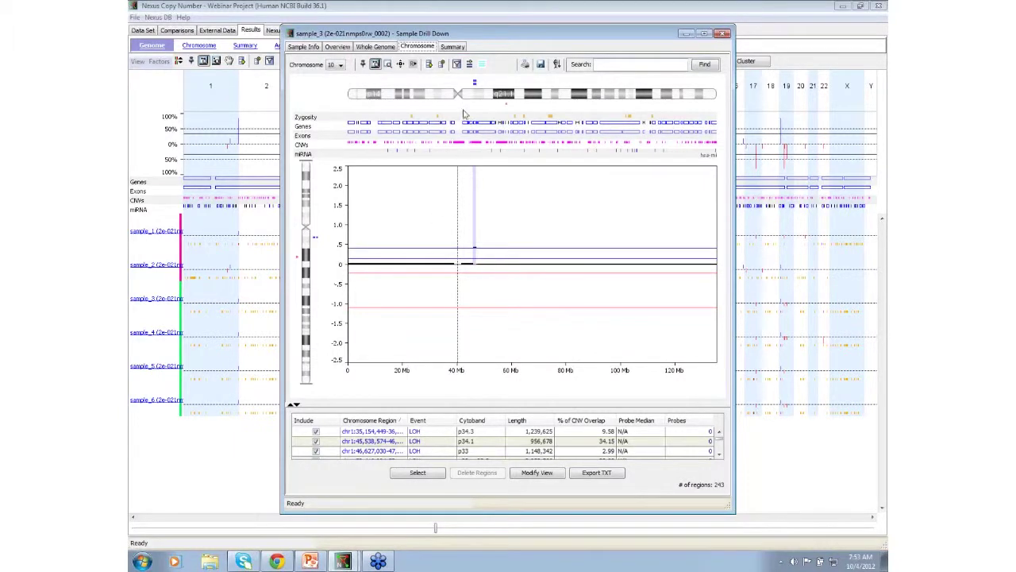
{"action": "left_click_drag", "start_coordinate": [469, 97], "coordinate": [485, 97]}
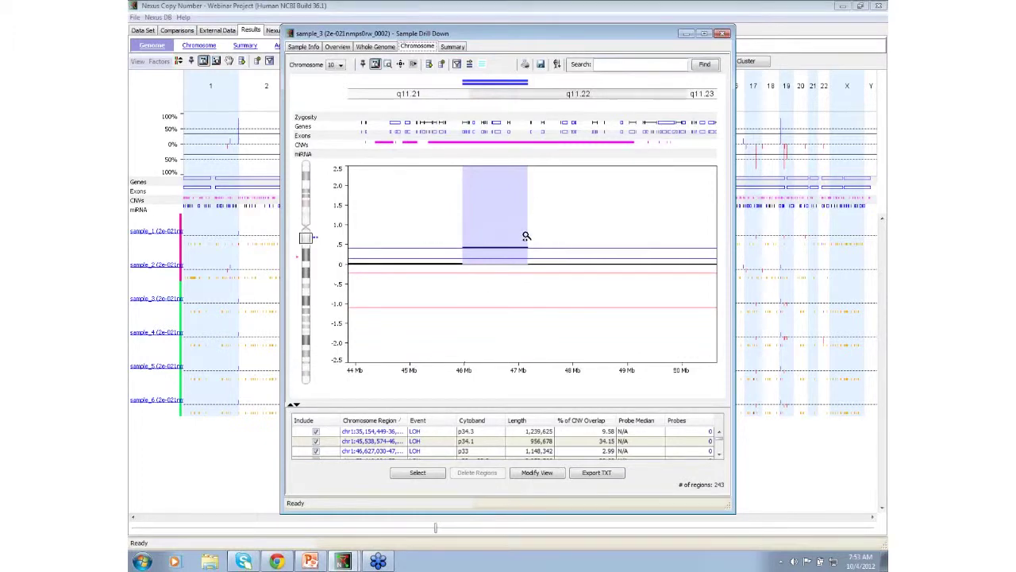
{"action": "left_click", "coordinate": [378, 47]}
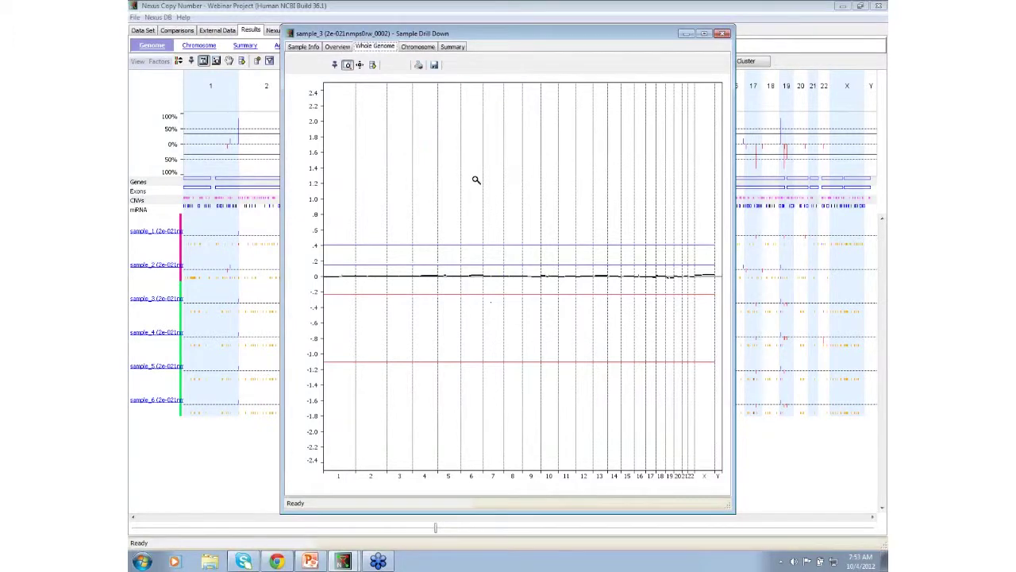
{"action": "left_click", "coordinate": [723, 33]}
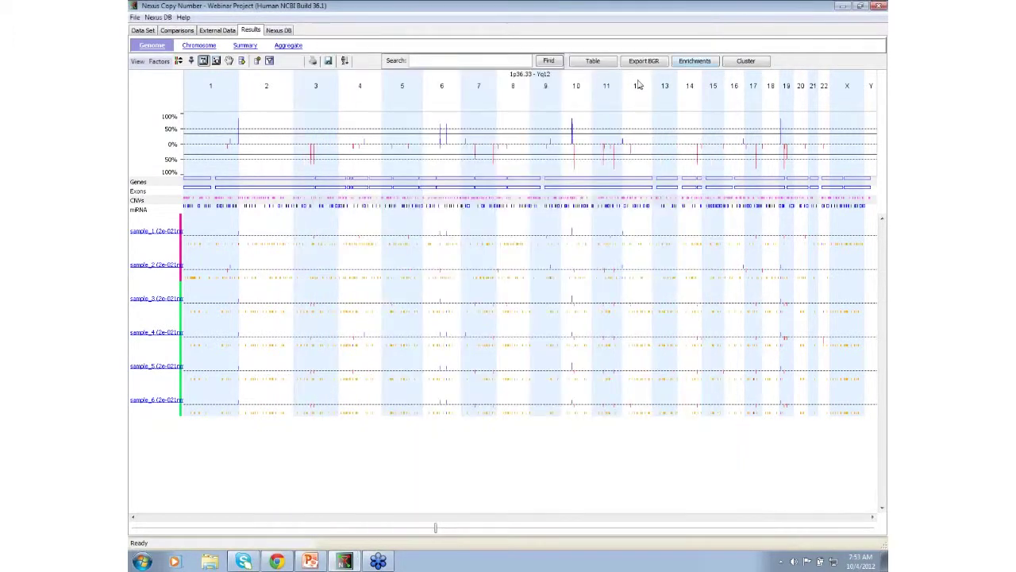
{"action": "left_click", "coordinate": [156, 300]}
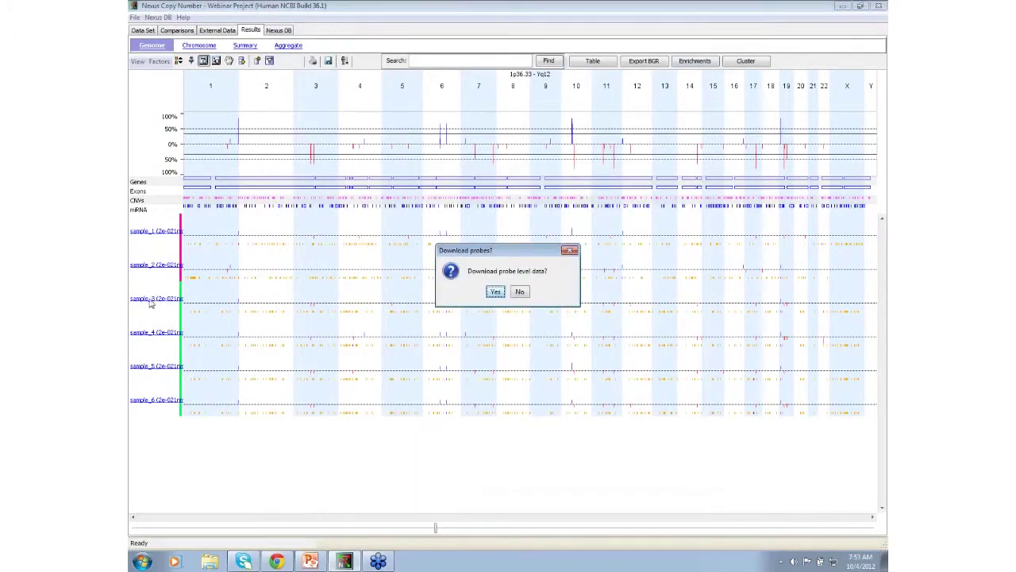
Step: Load sample_3 with probe data, zoom chromosome 10 to the q11.22 gain, and query its known CNVs
{"action": "left_click", "coordinate": [495, 292]}
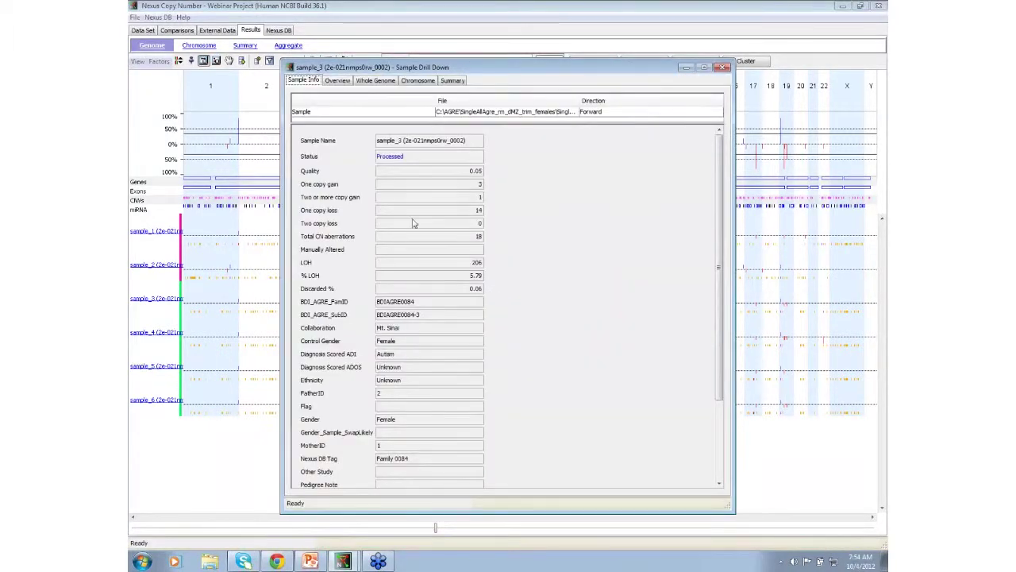
{"action": "left_click_drag", "start_coordinate": [360, 61], "coordinate": [356, 16]}
{"action": "left_click", "coordinate": [338, 36]}
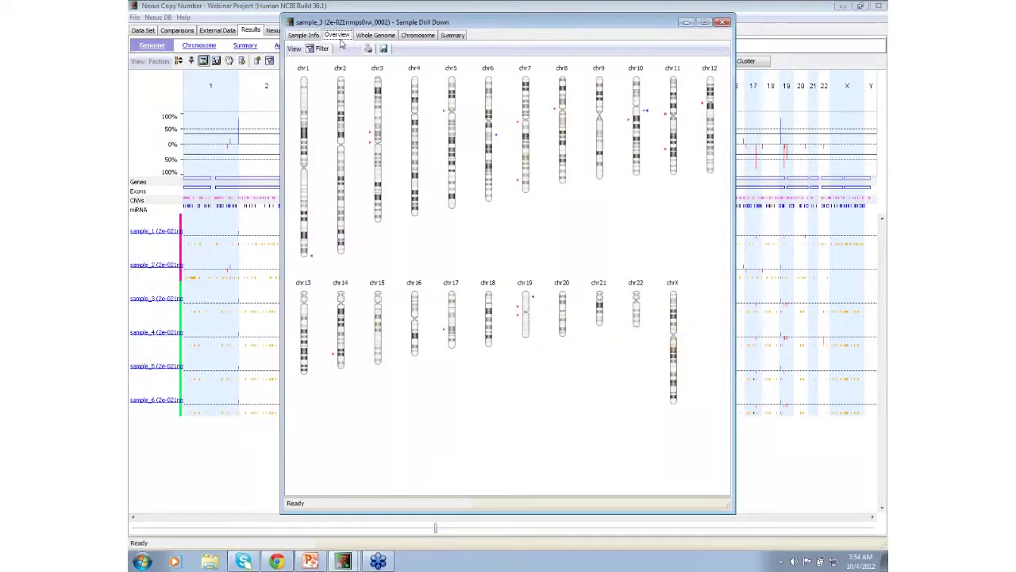
{"action": "double_click", "coordinate": [639, 129]}
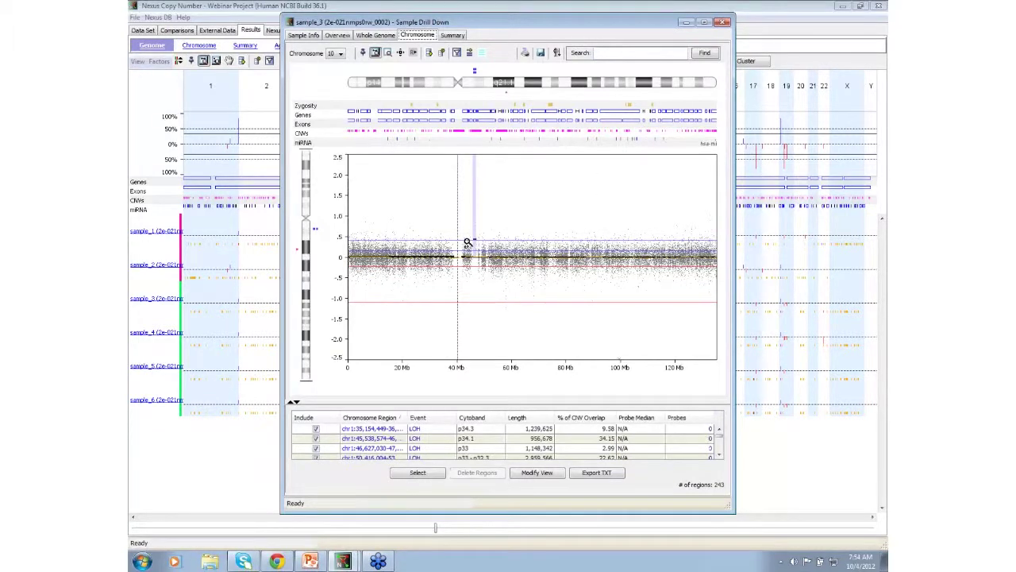
{"action": "left_click_drag", "start_coordinate": [464, 83], "coordinate": [484, 84]}
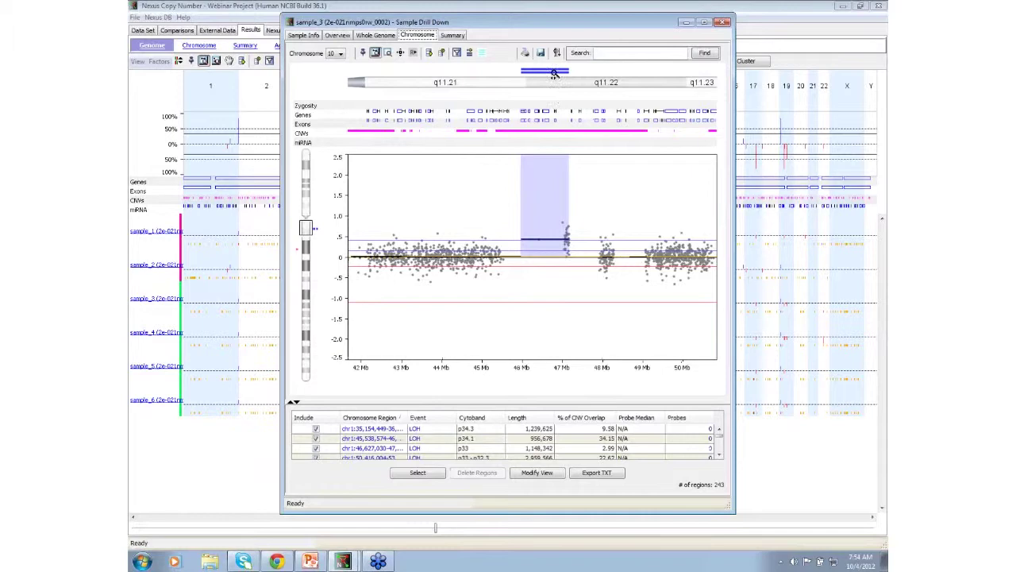
{"action": "left_click", "coordinate": [581, 75]}
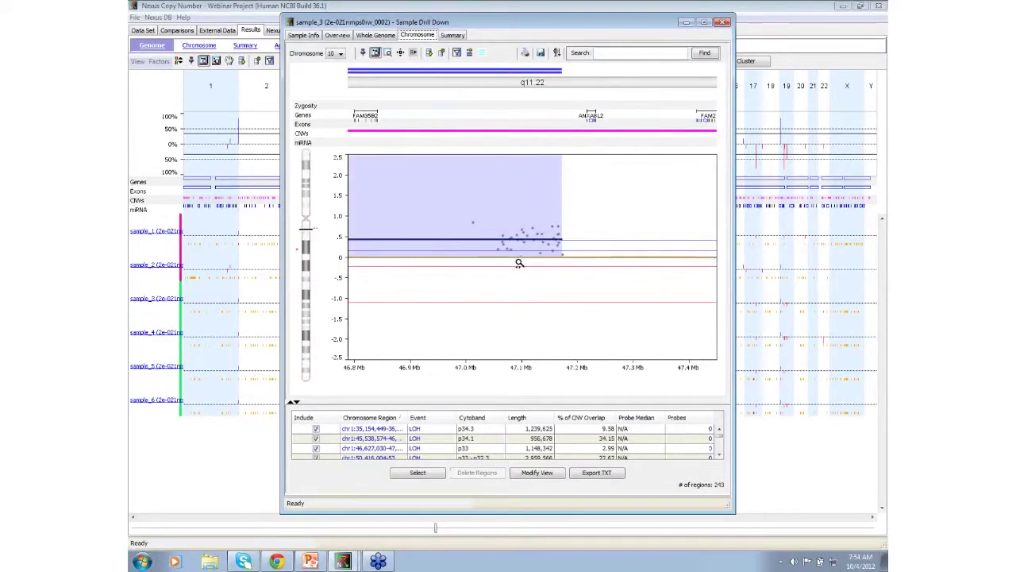
{"action": "left_click", "coordinate": [540, 132]}
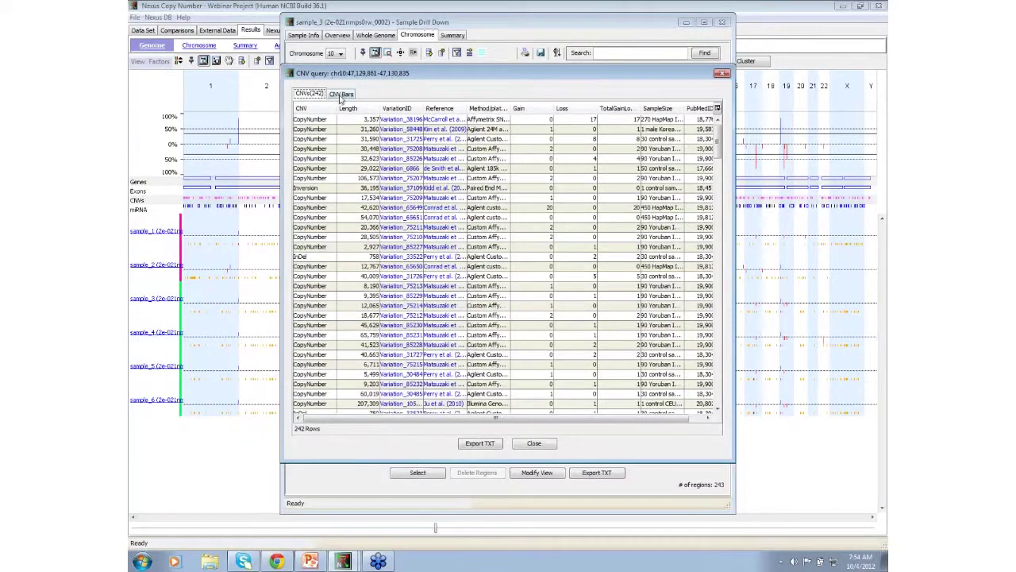
{"action": "left_click", "coordinate": [341, 94]}
{"action": "scroll", "coordinate": [489, 202], "scroll_direction": "down", "scroll_amount": 10}
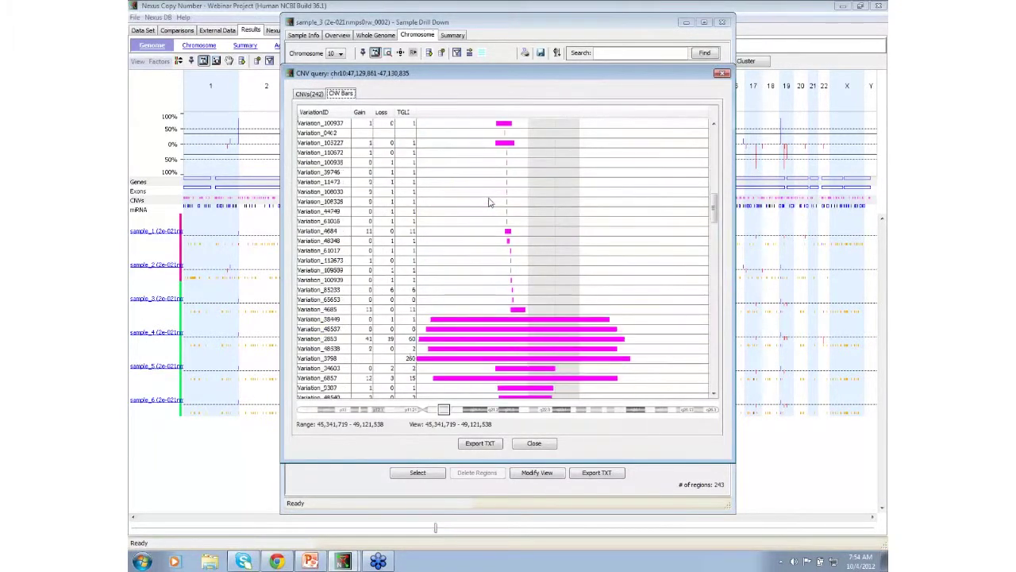
{"action": "scroll", "coordinate": [489, 202], "scroll_direction": "down", "scroll_amount": 6}
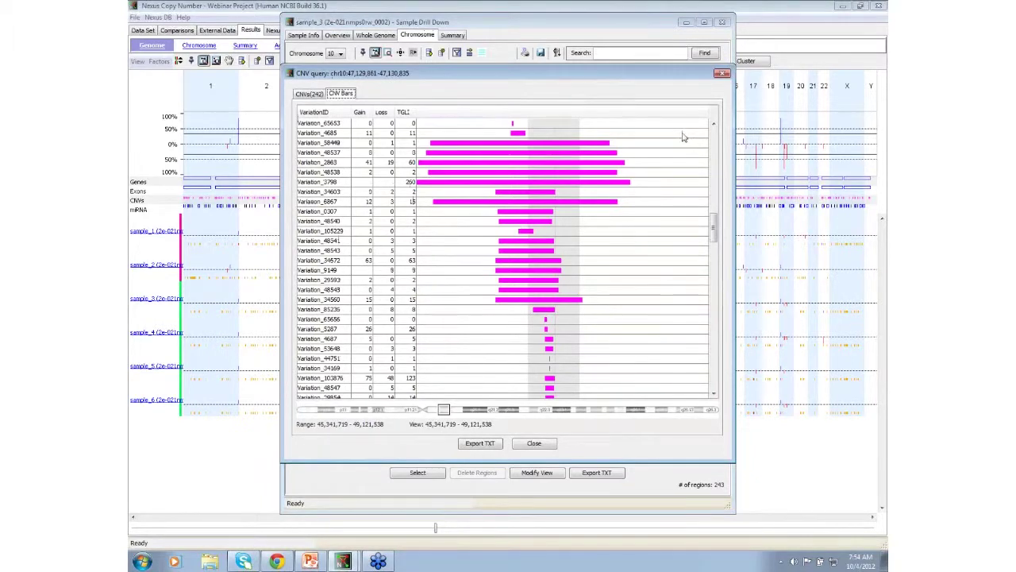
{"action": "left_click", "coordinate": [722, 75]}
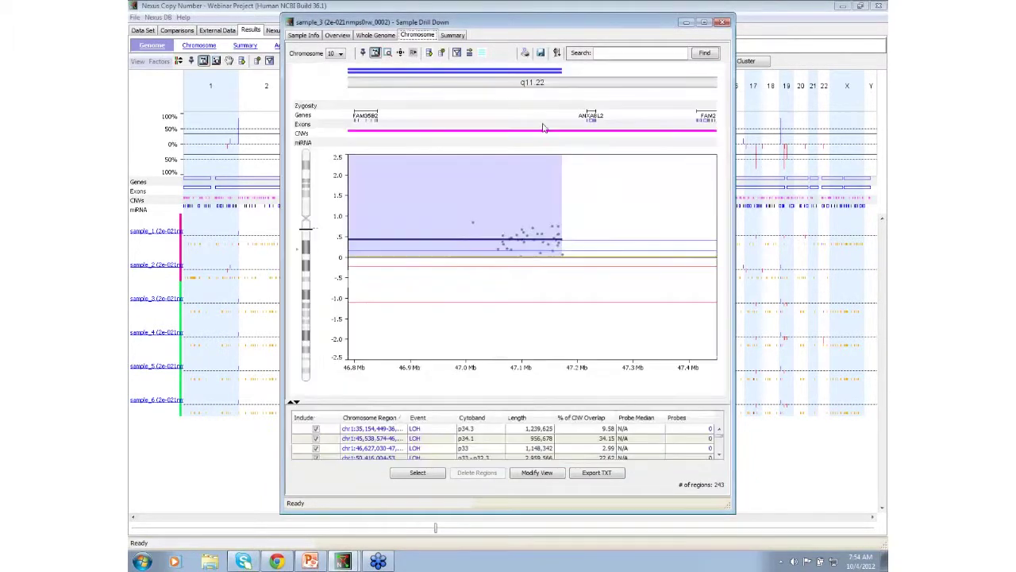
{"action": "left_click", "coordinate": [375, 36]}
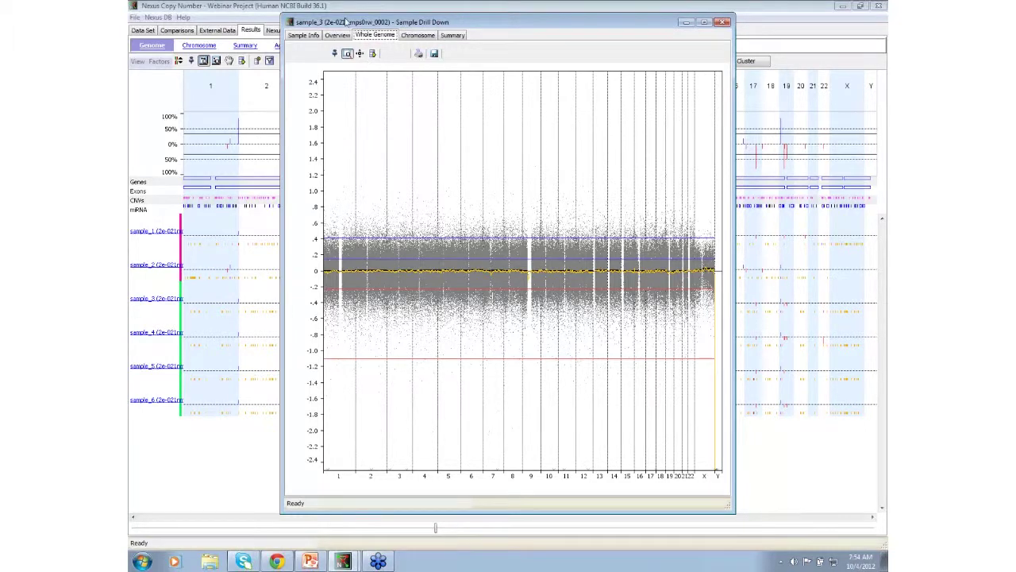
Step: Open sample_3's chromosome 1 and zoom from about 41–61 Mb into the p32.3 region
{"action": "left_click", "coordinate": [341, 37]}
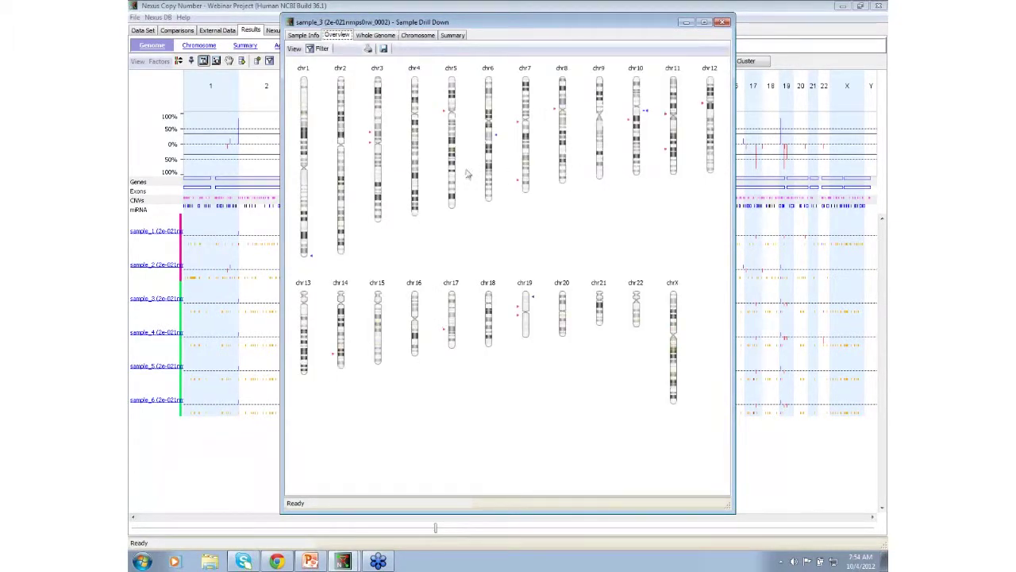
{"action": "double_click", "coordinate": [305, 119]}
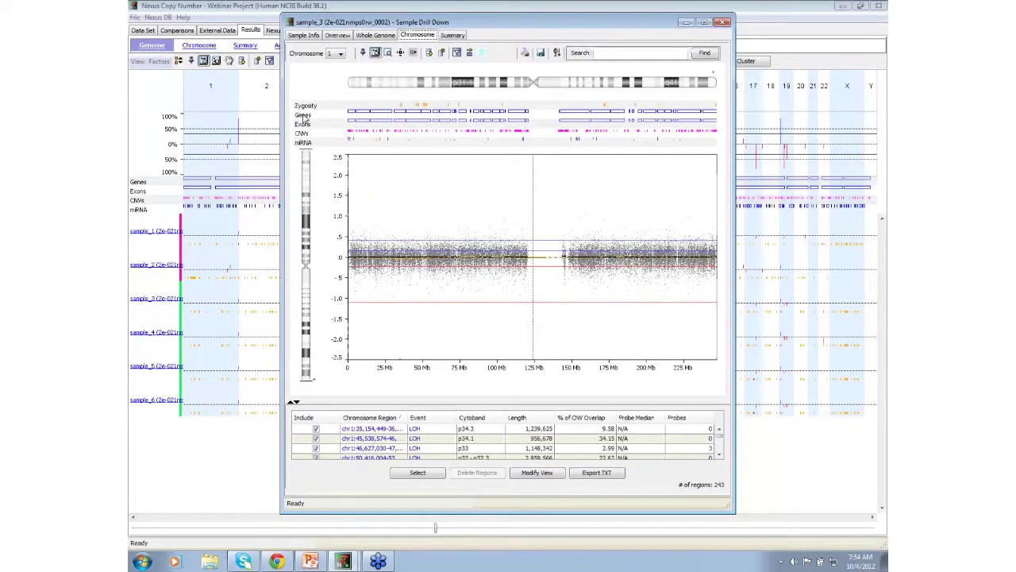
{"action": "left_click_drag", "start_coordinate": [409, 83], "coordinate": [441, 89]}
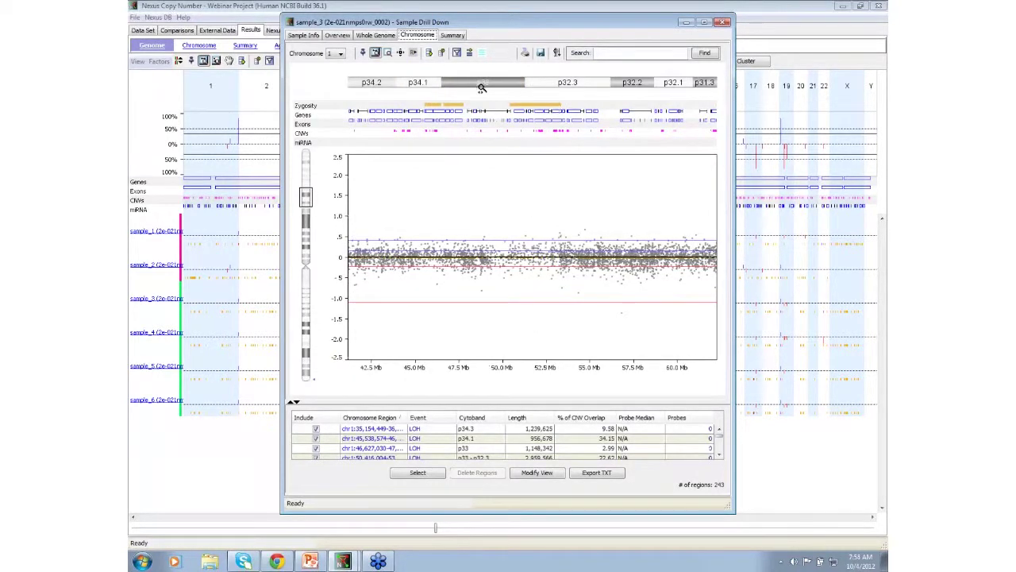
{"action": "left_click_drag", "start_coordinate": [506, 93], "coordinate": [567, 97]}
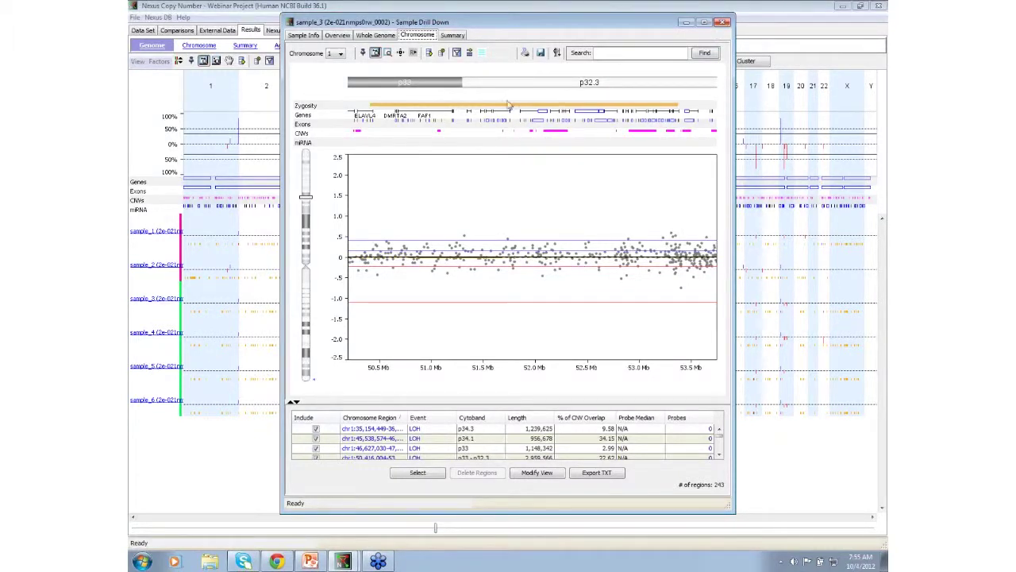
{"action": "left_click", "coordinate": [617, 55]}
Step: Jump to the PARK2 gene region, then close sample_3's drill-down window
{"action": "key", "text": "Return"}
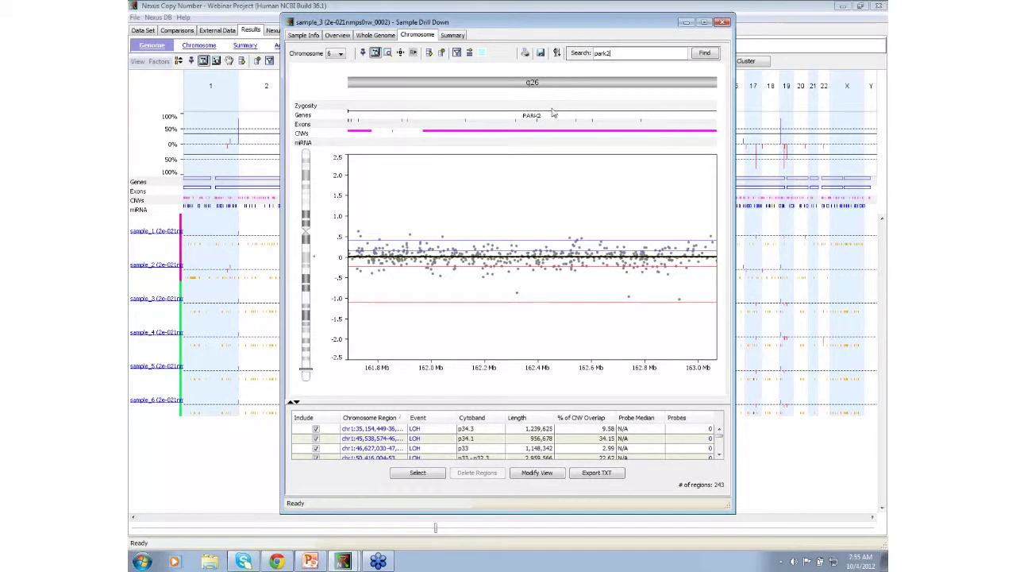
{"action": "left_click", "coordinate": [723, 25]}
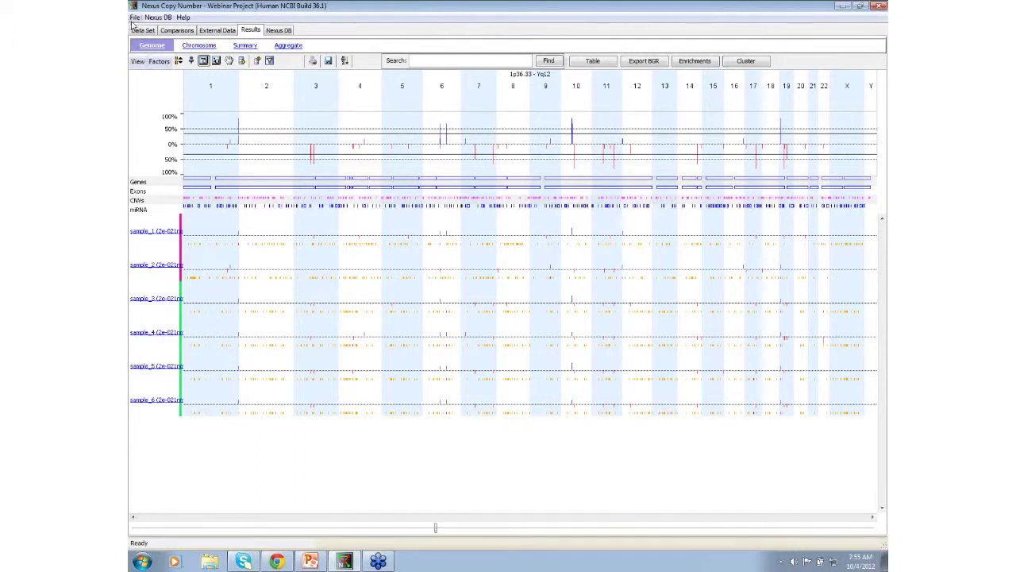
Step: Select AGRE_MBV33-20_V3 in Nexus DB and open MBV33-20_V3 from the recent projects
{"action": "left_click", "coordinate": [278, 30]}
{"action": "left_click", "coordinate": [444, 99]}
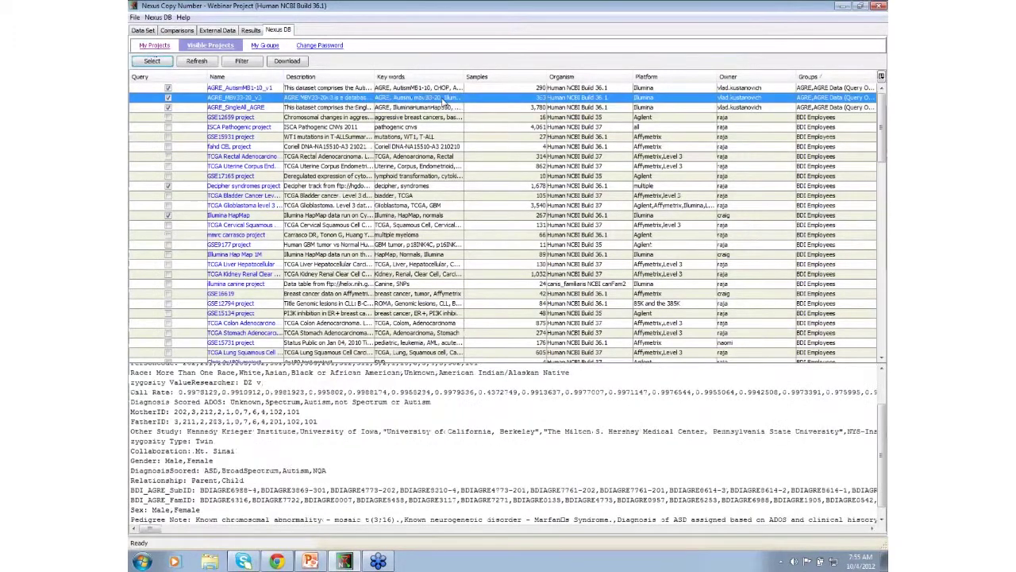
{"action": "left_click", "coordinate": [135, 17]}
{"action": "mouse_move", "coordinate": [155, 57]}
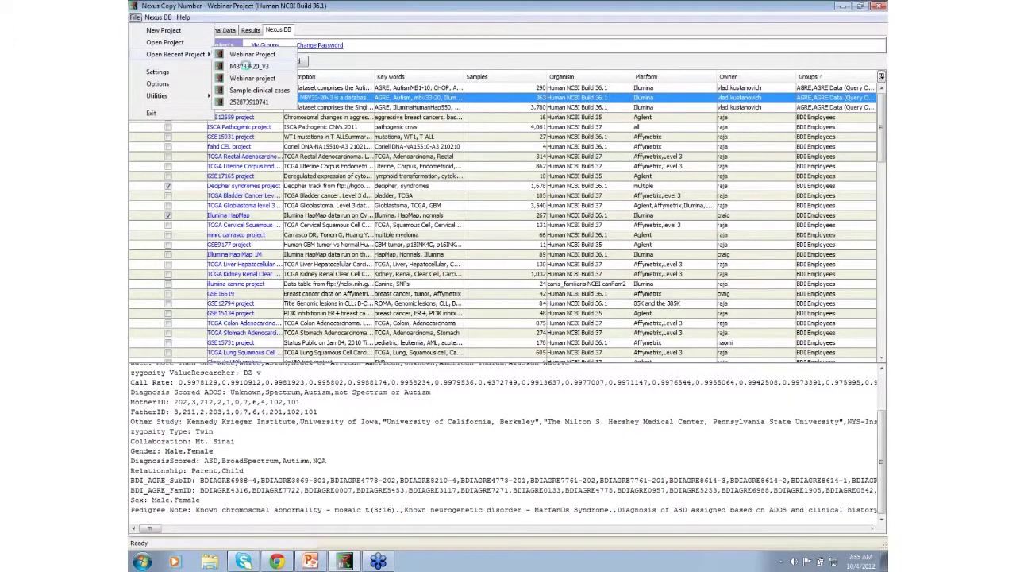
{"action": "left_click", "coordinate": [244, 66]}
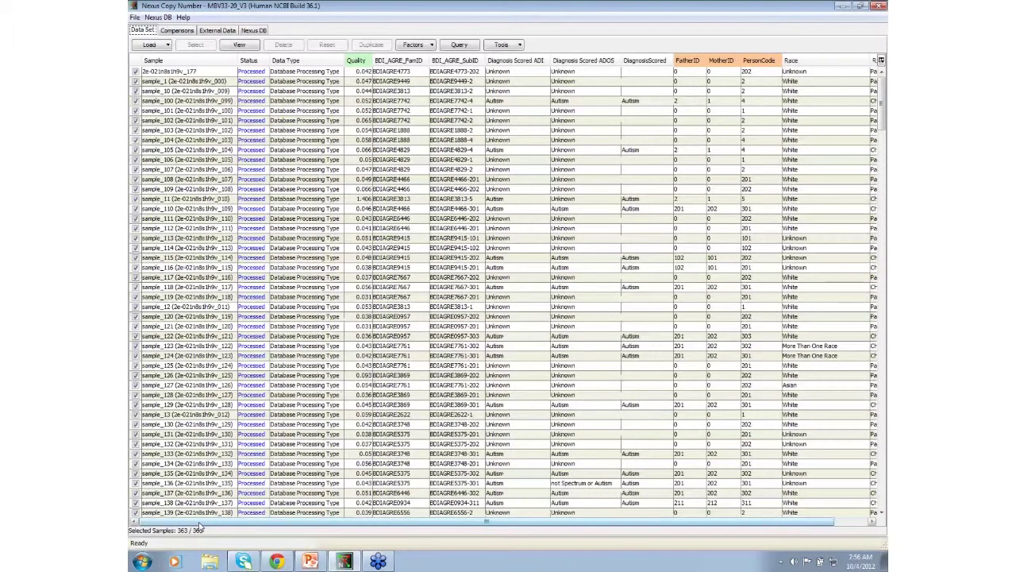
Step: Scroll the MBV33-20_V3 Data Set table right, then load its samples into the Genome results
{"action": "left_click_drag", "start_coordinate": [200, 524], "coordinate": [201, 525]}
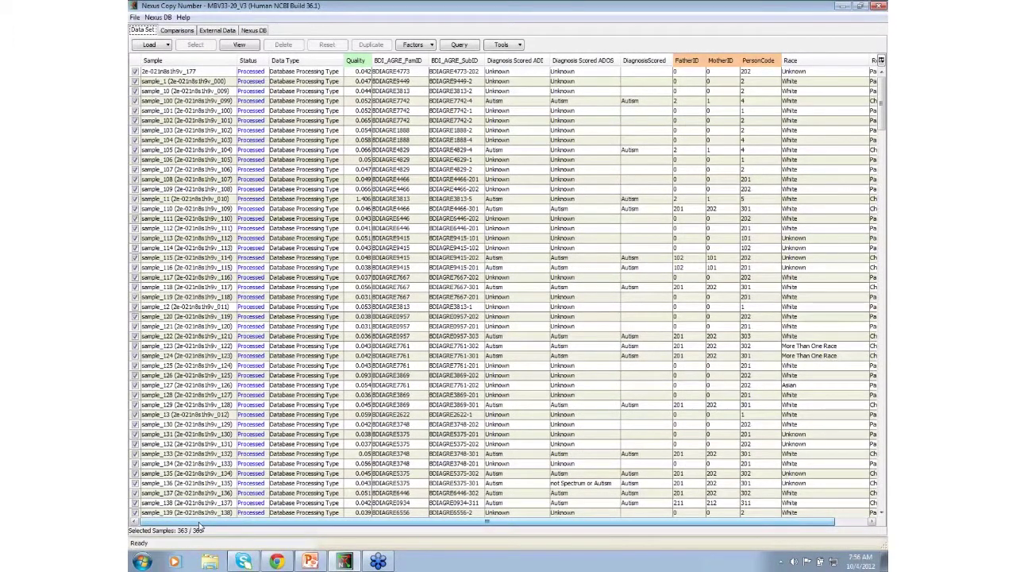
{"action": "left_click_drag", "start_coordinate": [200, 526], "coordinate": [201, 526]}
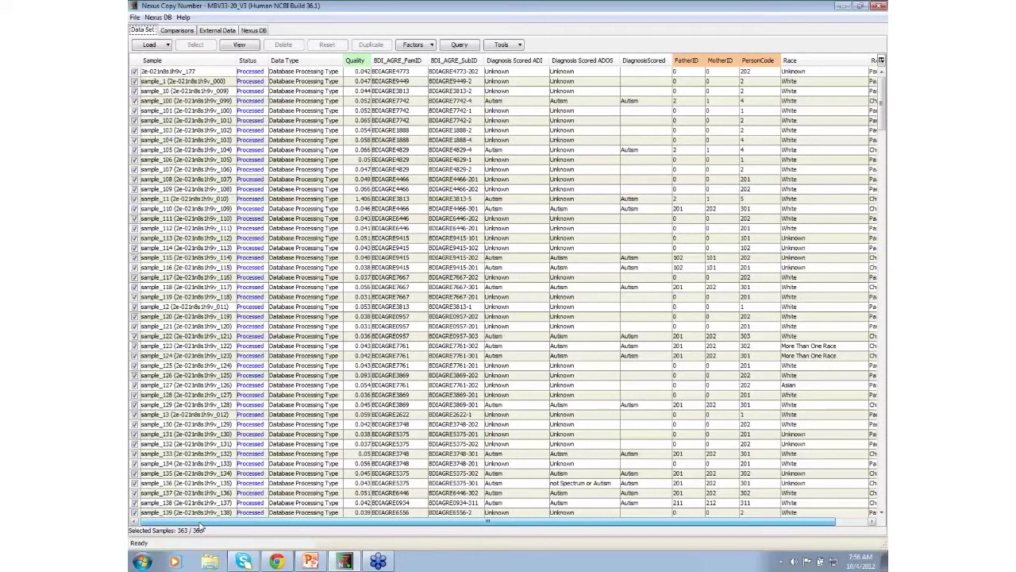
{"action": "left_click_drag", "start_coordinate": [201, 527], "coordinate": [238, 529]}
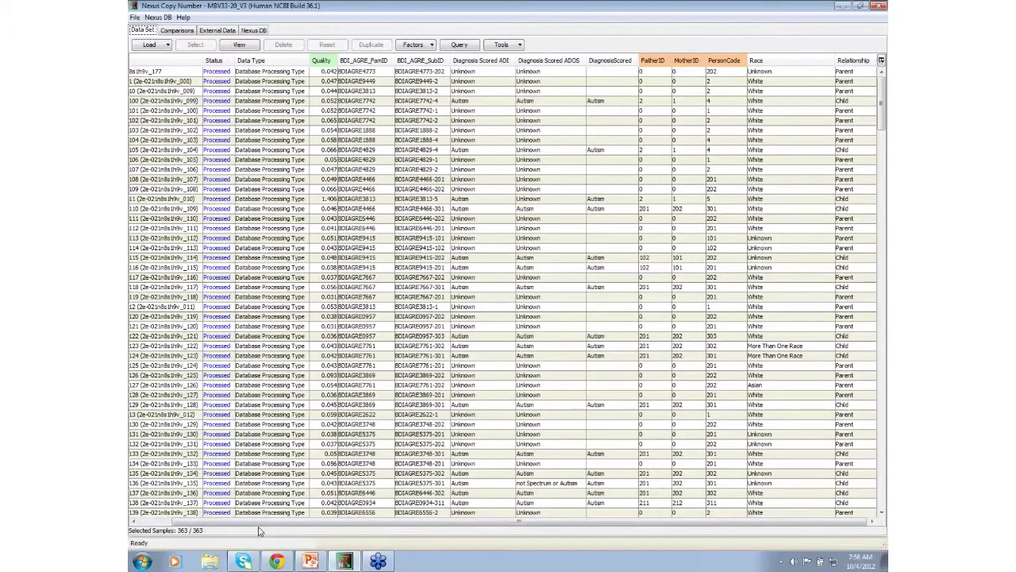
{"action": "left_click", "coordinate": [239, 44]}
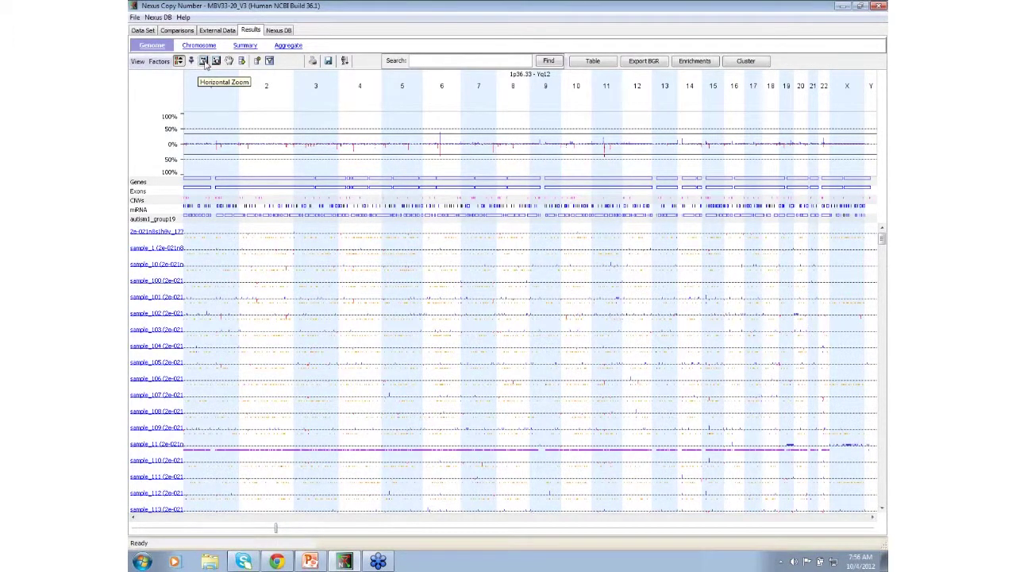
Step: Stretch the aggregate plot's vertical scale to about ±20% and zoom into the chromosome 6 peak
{"action": "left_click", "coordinate": [216, 62]}
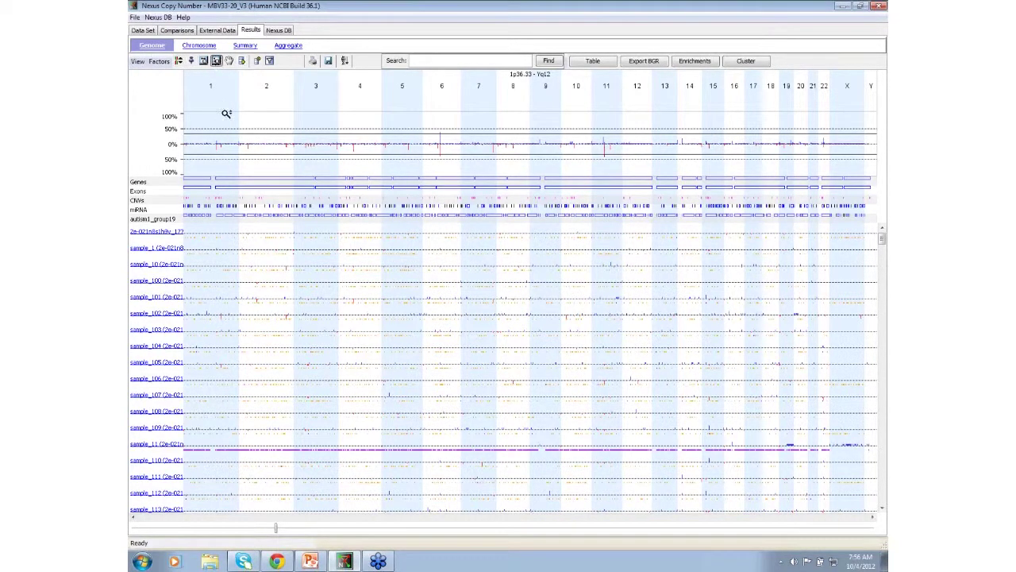
{"action": "left_click", "coordinate": [247, 156]}
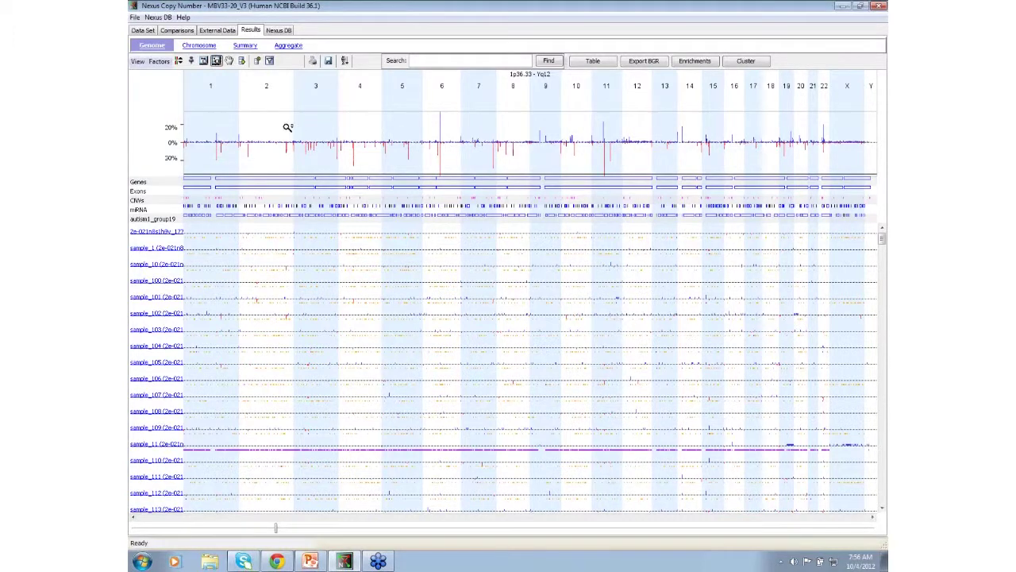
{"action": "left_click", "coordinate": [203, 60]}
{"action": "left_click_drag", "start_coordinate": [433, 129], "coordinate": [450, 131]}
{"action": "left_click_drag", "start_coordinate": [512, 132], "coordinate": [532, 133]}
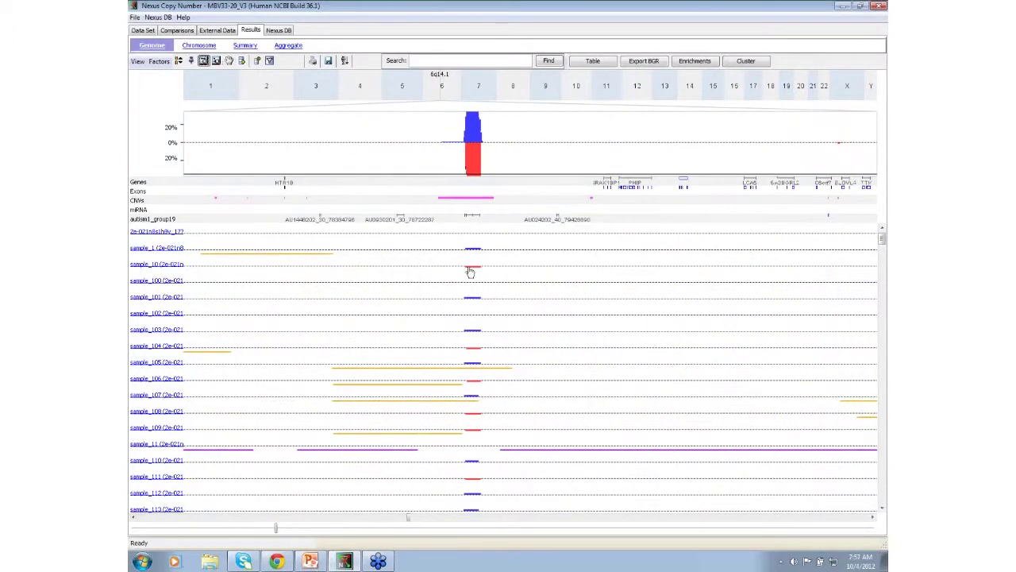
{"action": "left_click_drag", "start_coordinate": [442, 157], "coordinate": [496, 159]}
Step: Query known CNVs at the chromosome 6 peak, review the 34 records, and close the results
{"action": "left_click", "coordinate": [600, 204]}
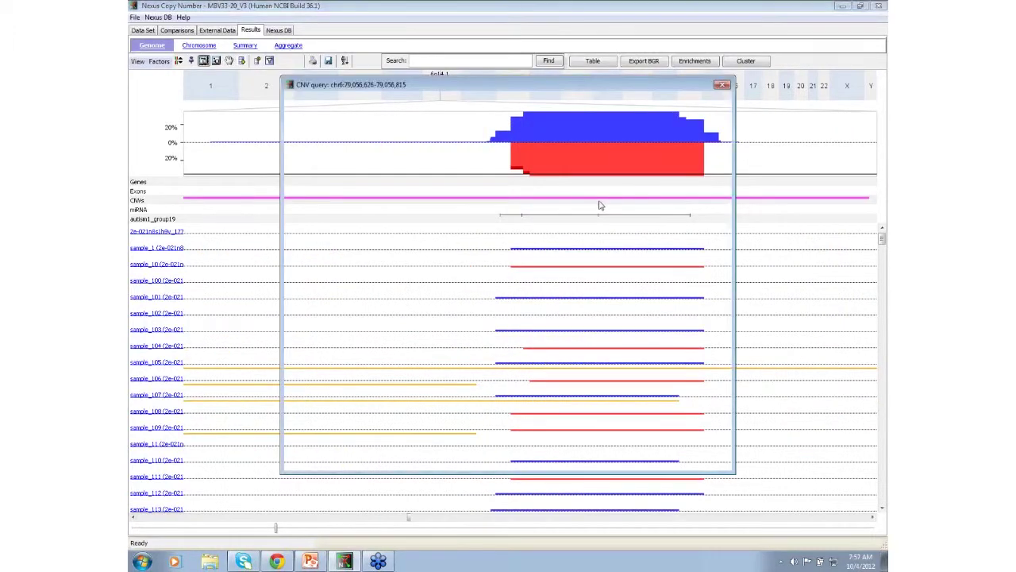
{"action": "scroll", "coordinate": [509, 213], "scroll_direction": "down", "scroll_amount": 1}
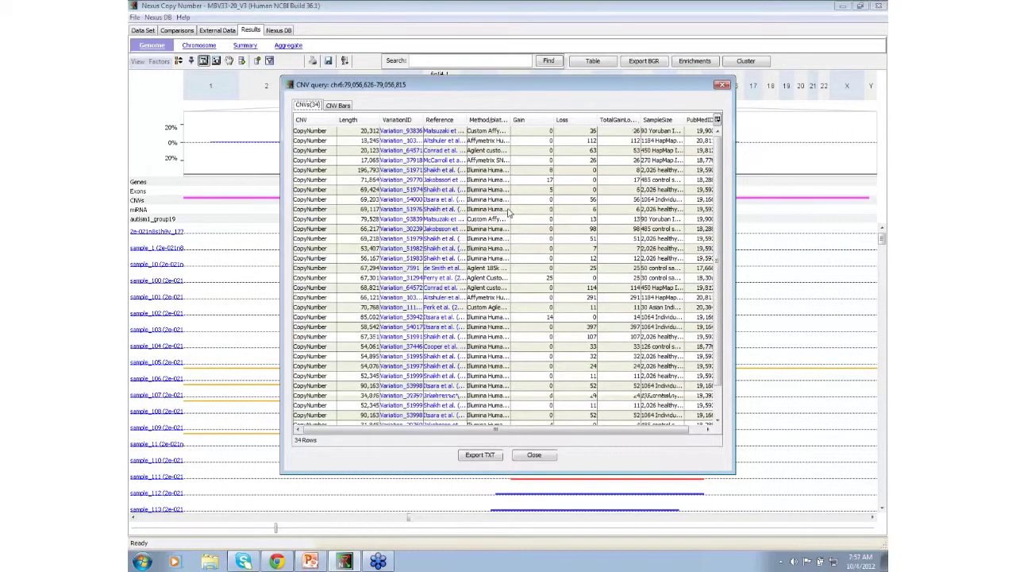
{"action": "scroll", "coordinate": [556, 254], "scroll_direction": "up", "scroll_amount": 1}
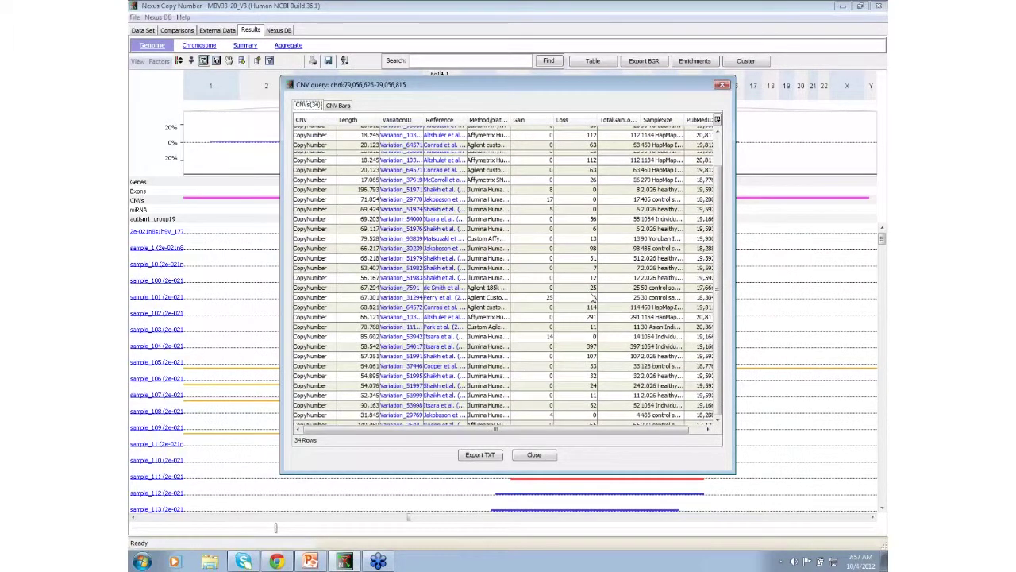
{"action": "left_click", "coordinate": [722, 85]}
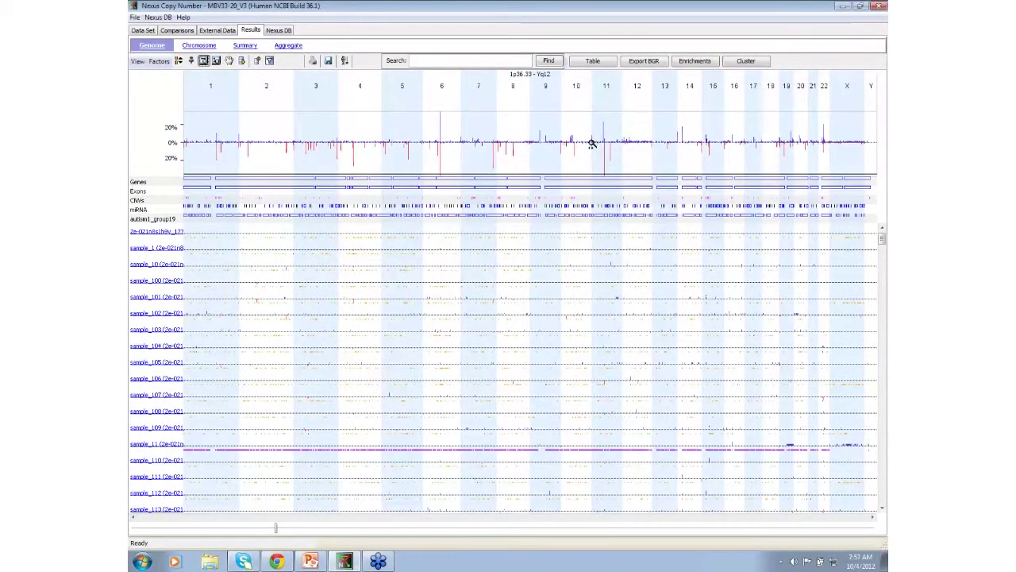
Step: Reset the vertical scale to ±100% and show the aggregate as copy number
{"action": "mouse_move", "coordinate": [558, 140]}
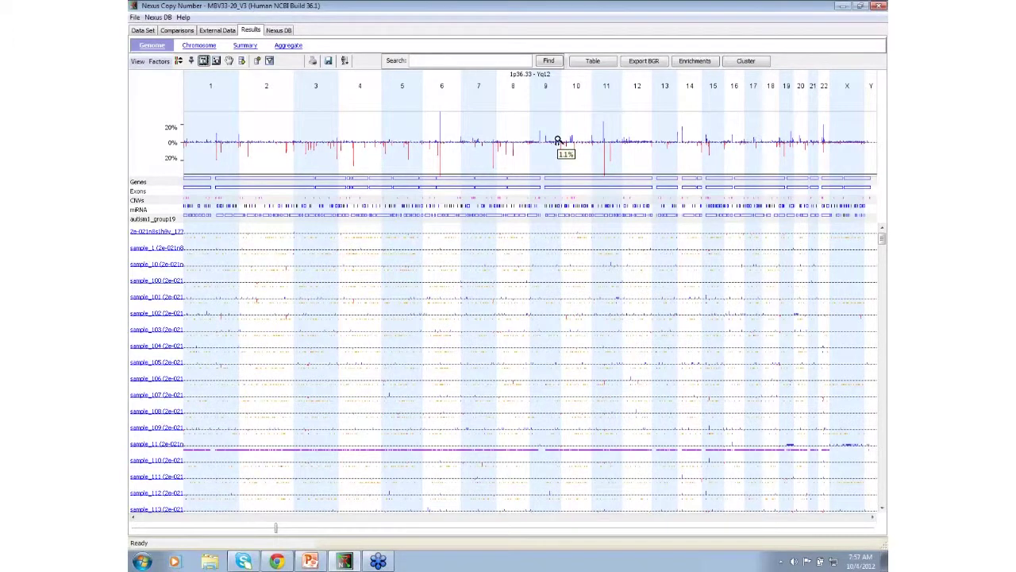
{"action": "left_click", "coordinate": [216, 62]}
{"action": "left_click", "coordinate": [390, 133]}
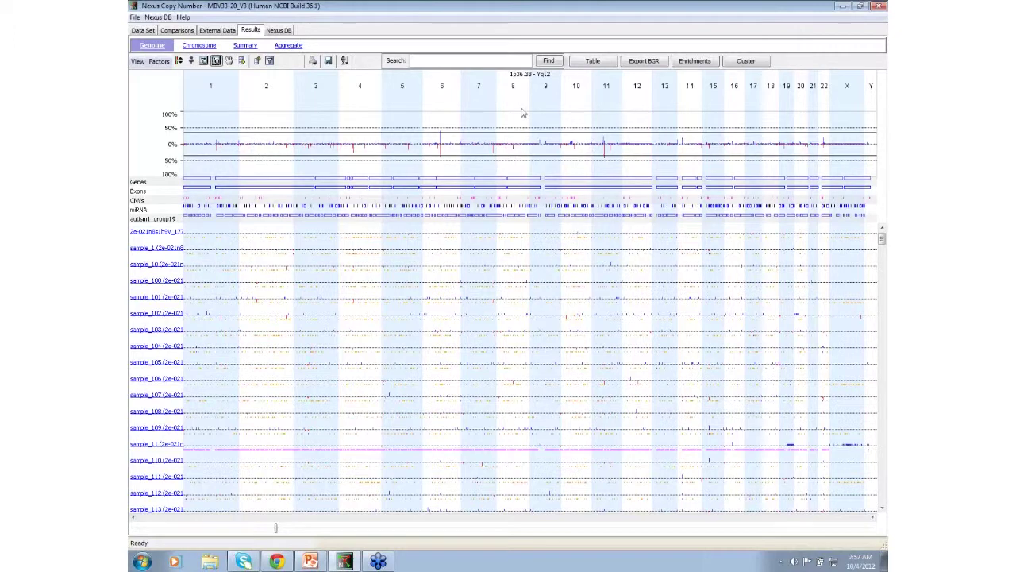
{"action": "mouse_move", "coordinate": [462, 123]}
{"action": "left_click", "coordinate": [138, 61]}
{"action": "mouse_move", "coordinate": [157, 81]}
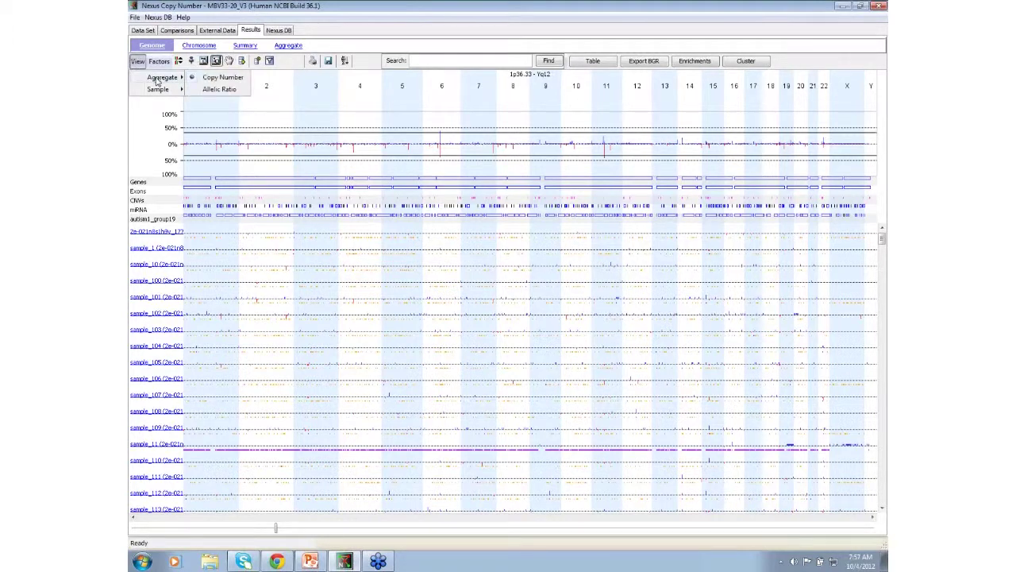
{"action": "left_click", "coordinate": [226, 77]}
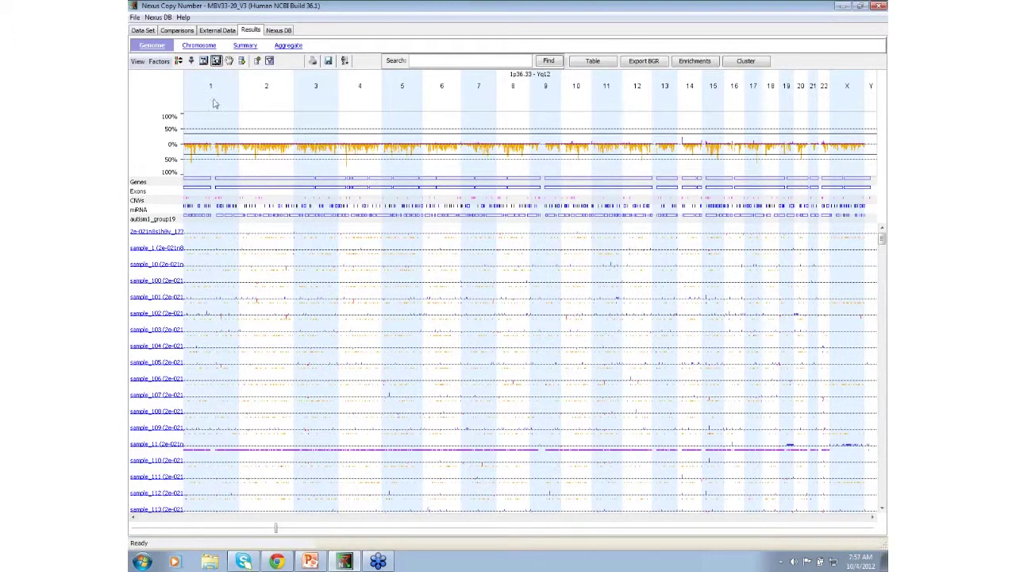
Step: Zoom into region 1p36.1–1p34.3 and sort samples with the aberration there first
{"action": "left_click", "coordinate": [203, 61]}
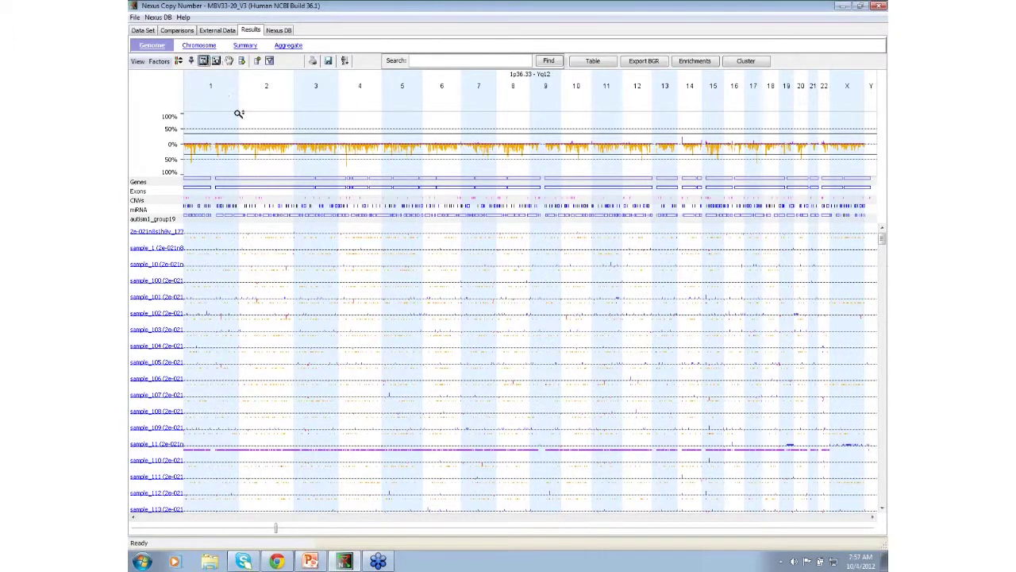
{"action": "left_click", "coordinate": [196, 143]}
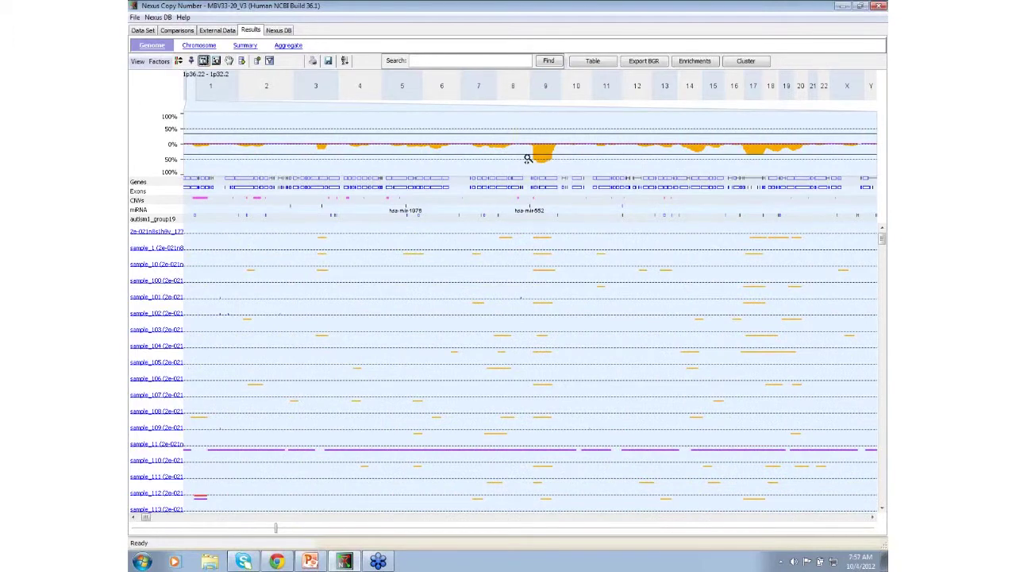
{"action": "left_click", "coordinate": [570, 162]}
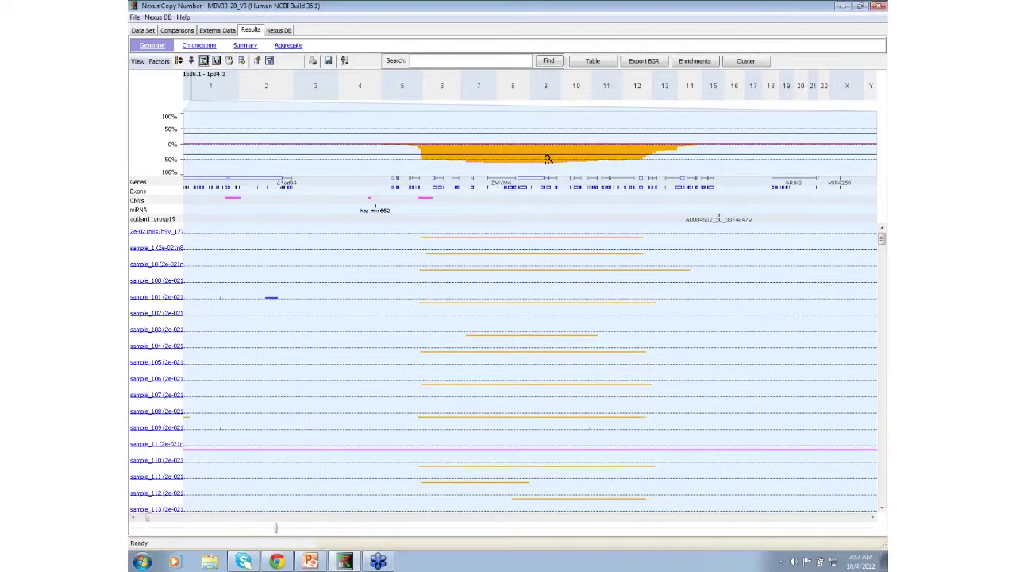
{"action": "mouse_move", "coordinate": [515, 157]}
{"action": "left_click", "coordinate": [179, 62]}
{"action": "left_click", "coordinate": [530, 162]}
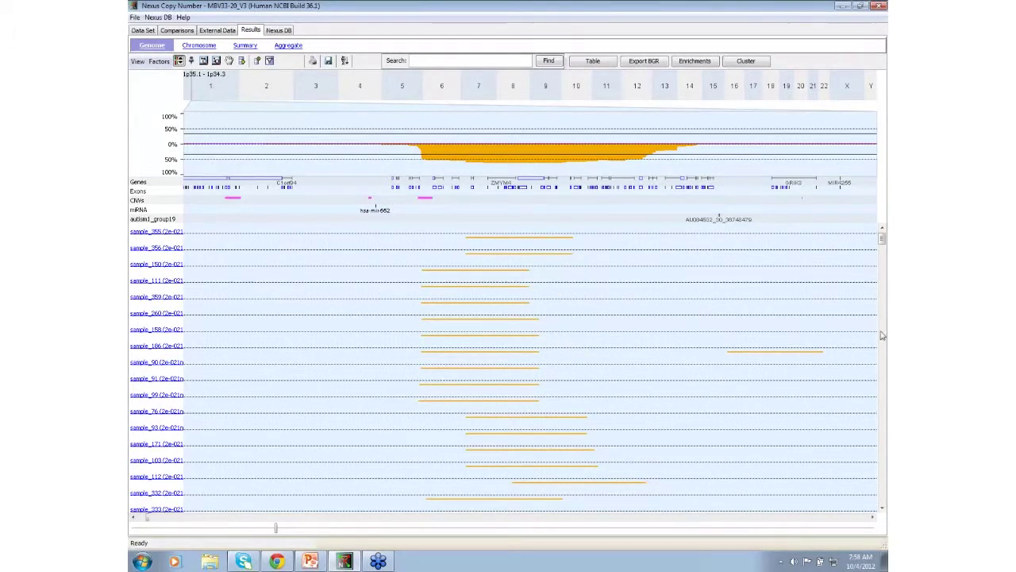
Step: Show sample tracks as compact allelic event blocks, then sort the Data Set table by Diagnosis Scored ADI
{"action": "scroll", "coordinate": [883, 338], "scroll_direction": "down", "scroll_amount": 1}
{"action": "scroll", "coordinate": [882, 338], "scroll_direction": "down", "scroll_amount": 5}
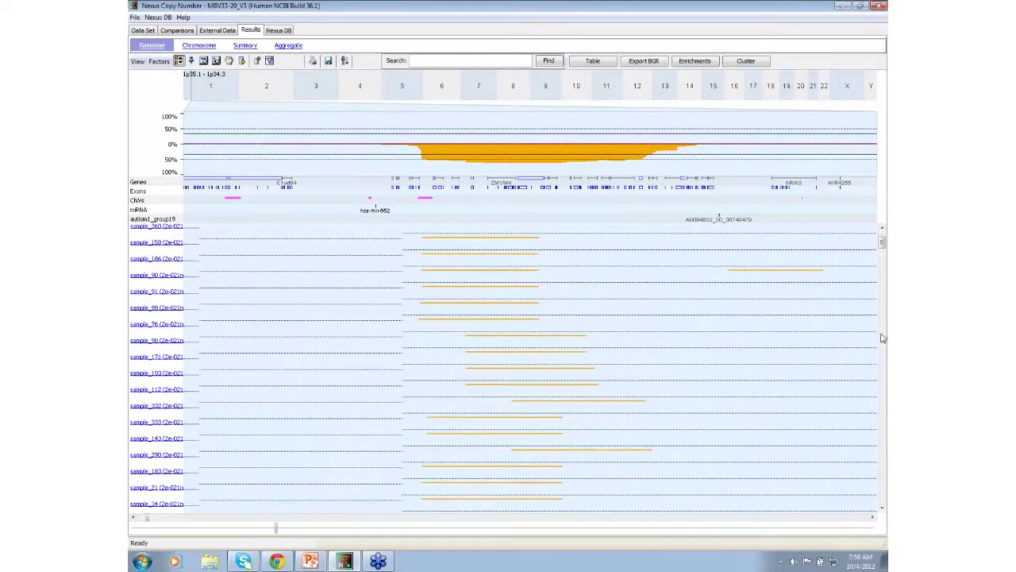
{"action": "scroll", "coordinate": [882, 337], "scroll_direction": "down", "scroll_amount": 8}
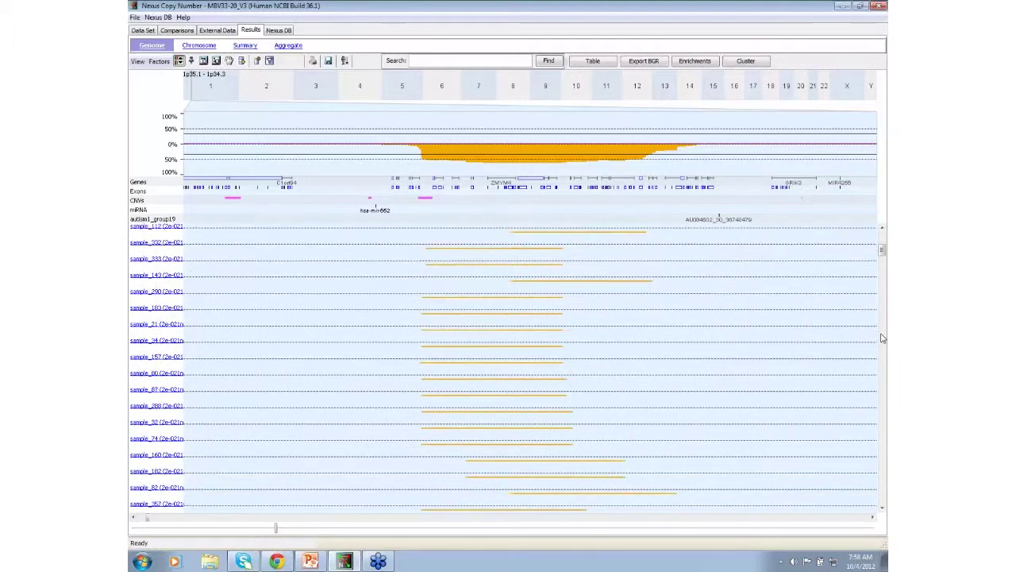
{"action": "left_click", "coordinate": [138, 61]}
{"action": "mouse_move", "coordinate": [153, 89]}
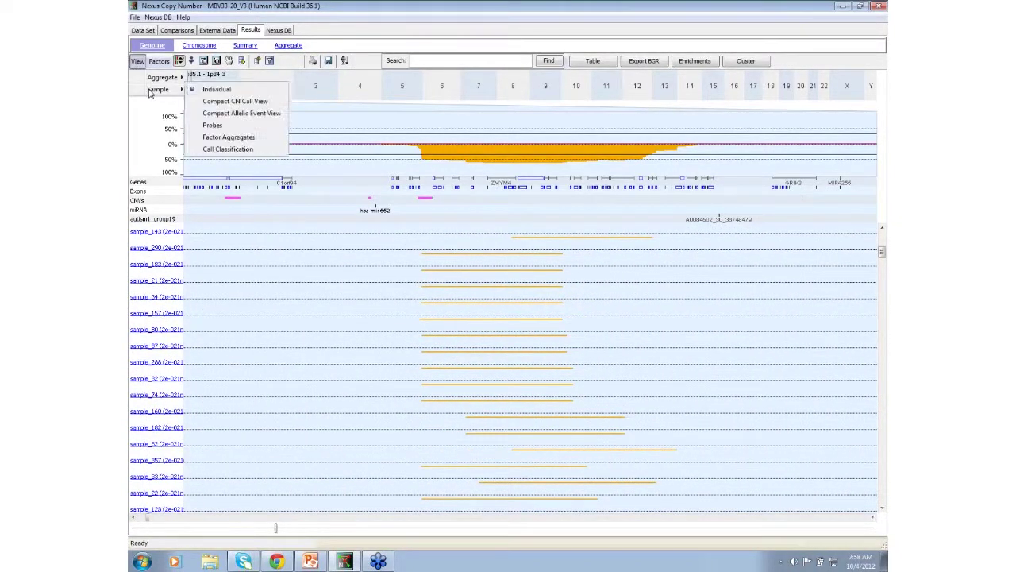
{"action": "left_click", "coordinate": [230, 113]}
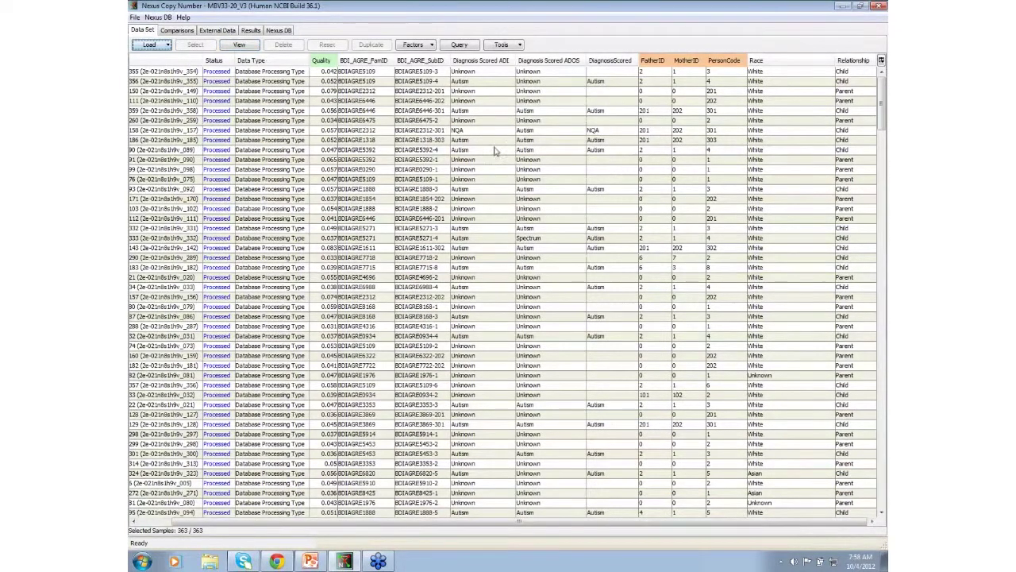
{"action": "left_click", "coordinate": [487, 67]}
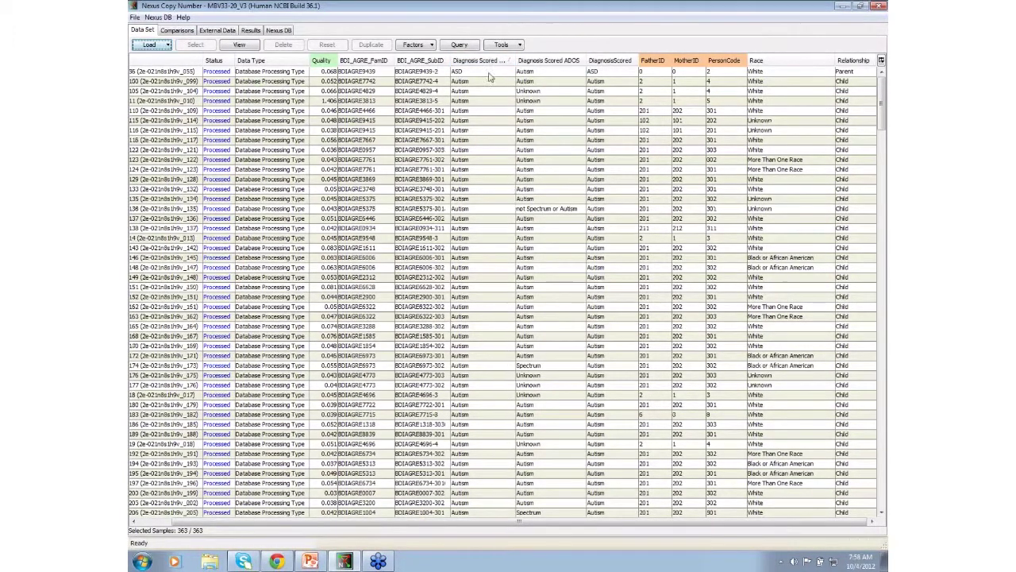
Step: Keep only the 138 Autism samples, widen the Diagnosis Scored ADI column, and view their genome-wide results
{"action": "left_click", "coordinate": [490, 75]}
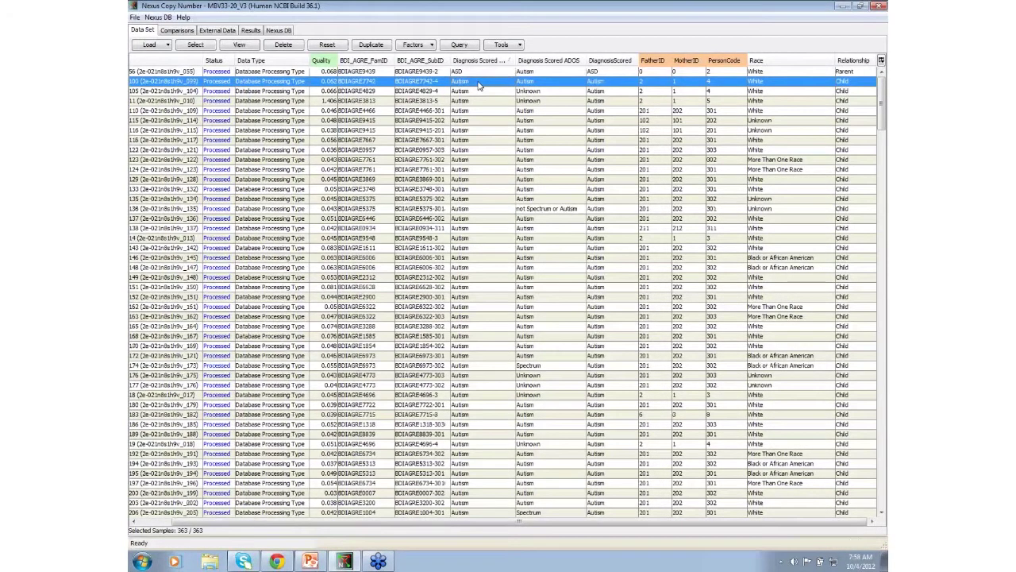
{"action": "scroll", "coordinate": [537, 224], "scroll_direction": "down", "scroll_amount": 1}
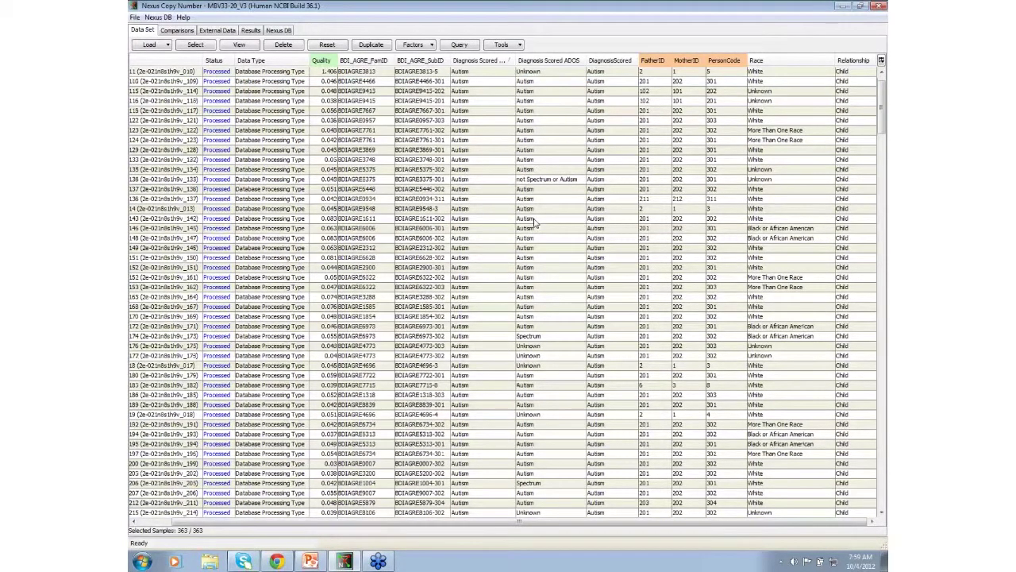
{"action": "scroll", "coordinate": [537, 223], "scroll_direction": "down", "scroll_amount": 20}
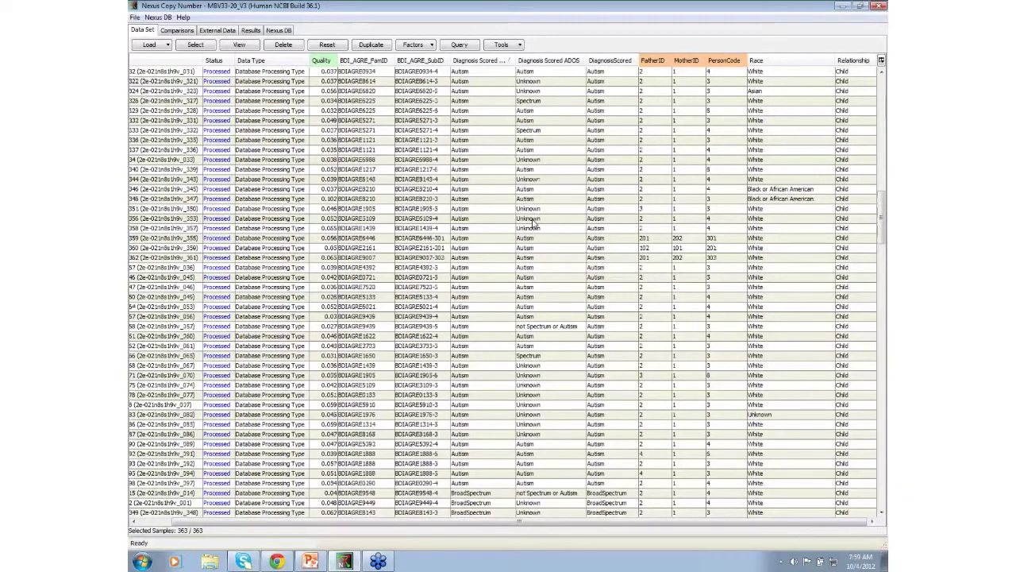
{"action": "scroll", "coordinate": [537, 223], "scroll_direction": "down", "scroll_amount": 5}
{"action": "left_click", "coordinate": [483, 336], "text": "shift"}
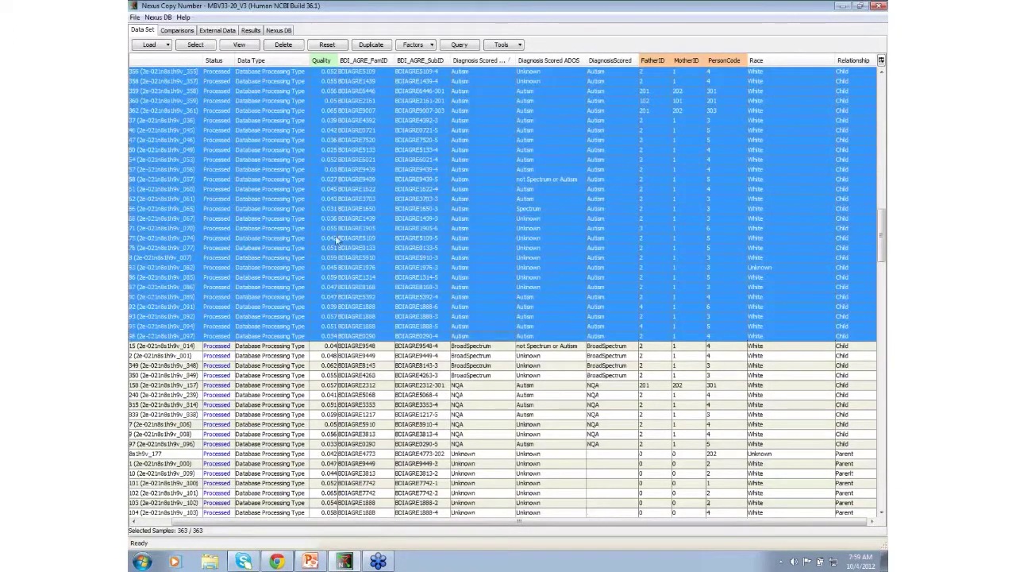
{"action": "left_click", "coordinate": [202, 45]}
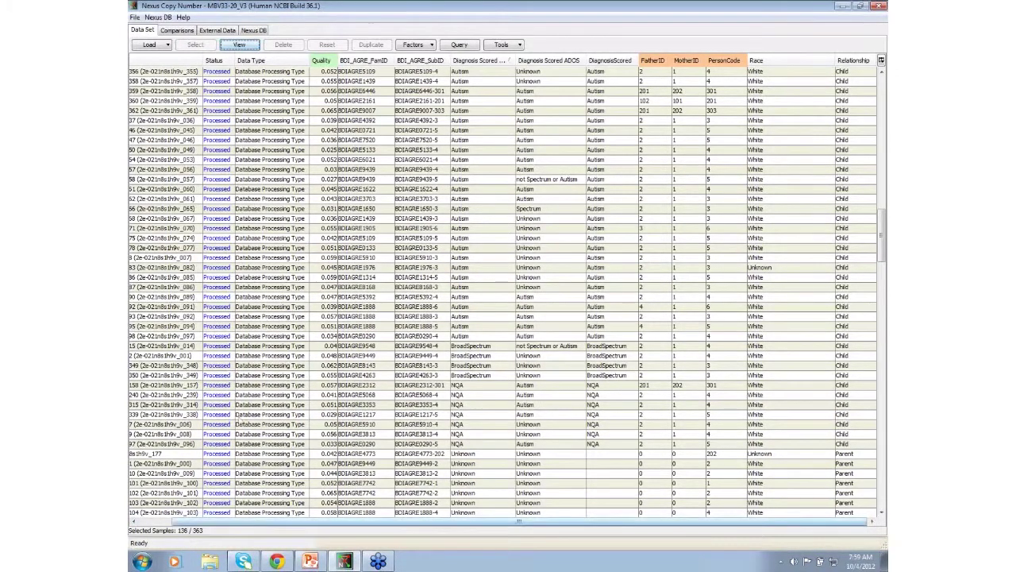
{"action": "left_click_drag", "start_coordinate": [514, 60], "coordinate": [537, 61]}
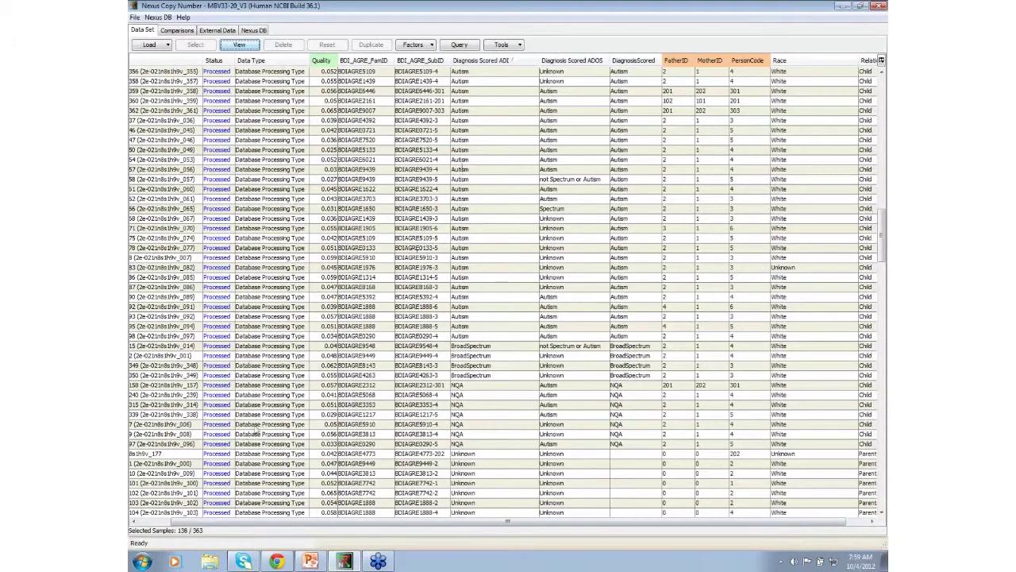
{"action": "left_click", "coordinate": [241, 44]}
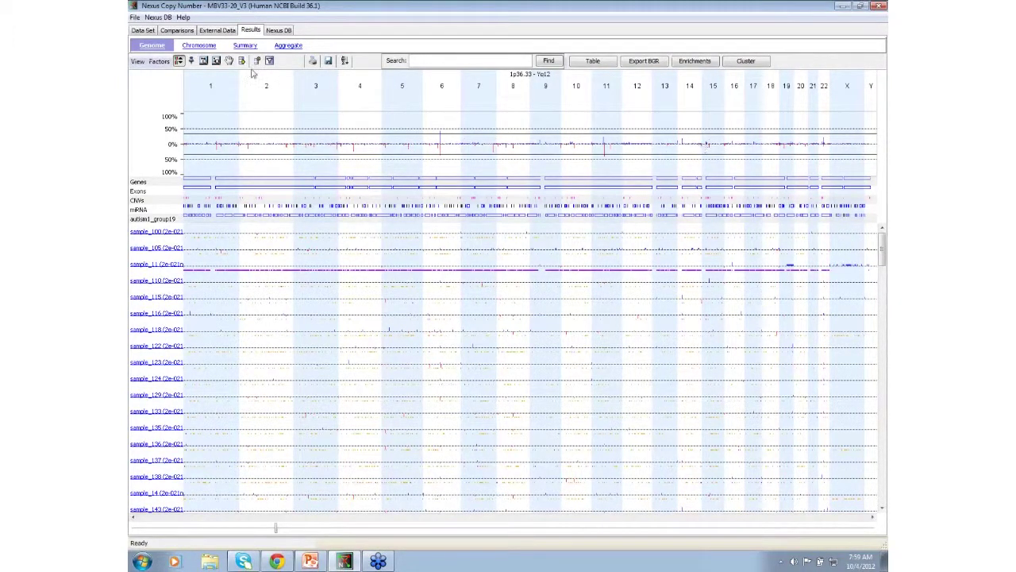
{"action": "left_click", "coordinate": [137, 61]}
{"action": "mouse_move", "coordinate": [149, 89]}
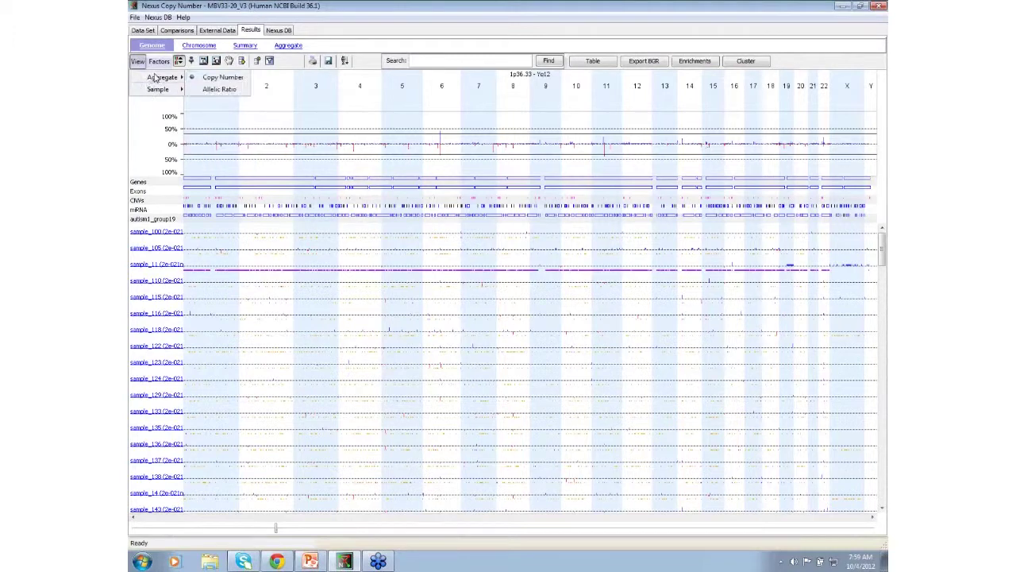
{"action": "left_click", "coordinate": [221, 89]}
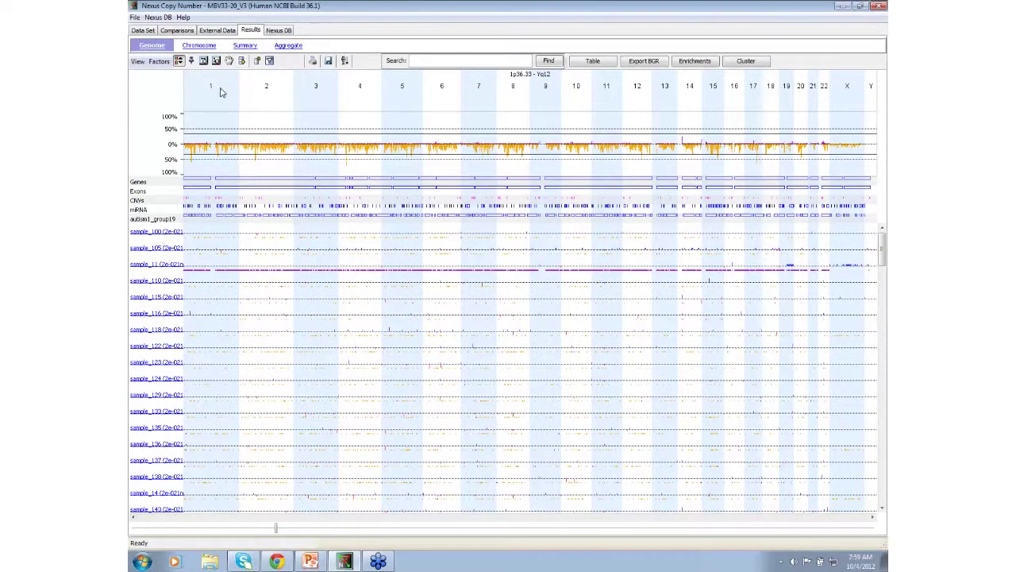
{"action": "left_click", "coordinate": [137, 62]}
{"action": "mouse_move", "coordinate": [151, 82]}
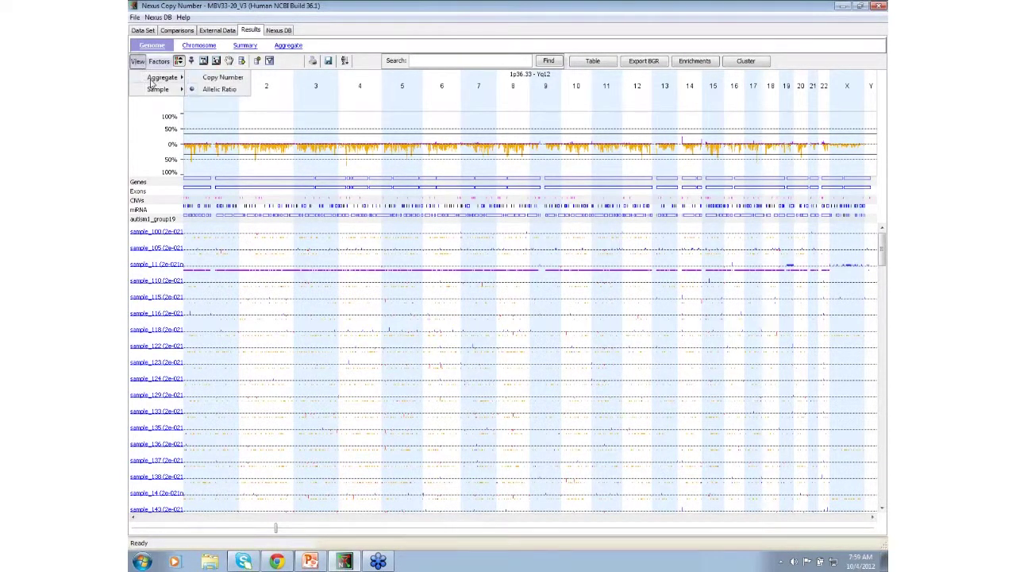
{"action": "left_click", "coordinate": [215, 78]}
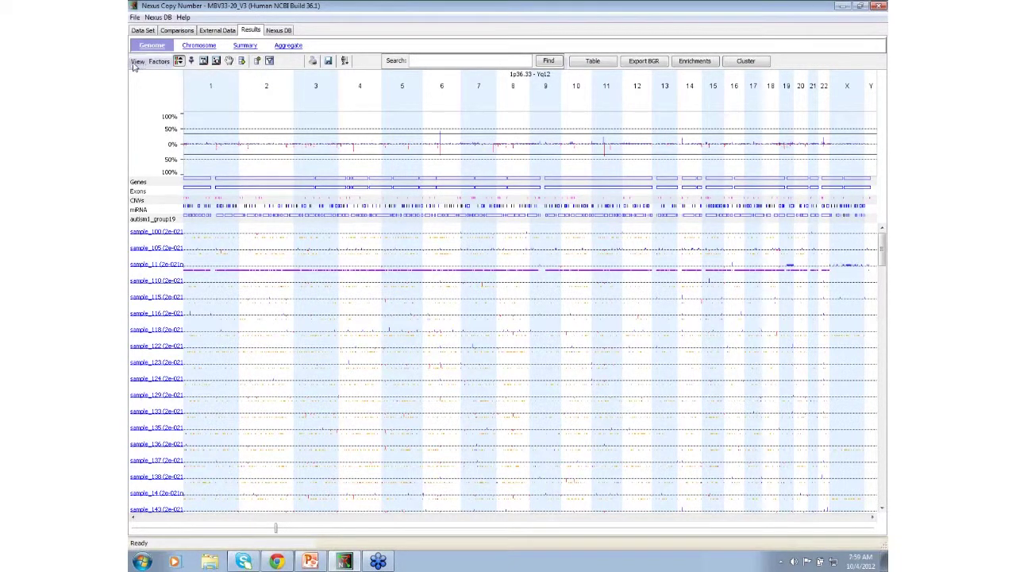
{"action": "left_click", "coordinate": [270, 61]}
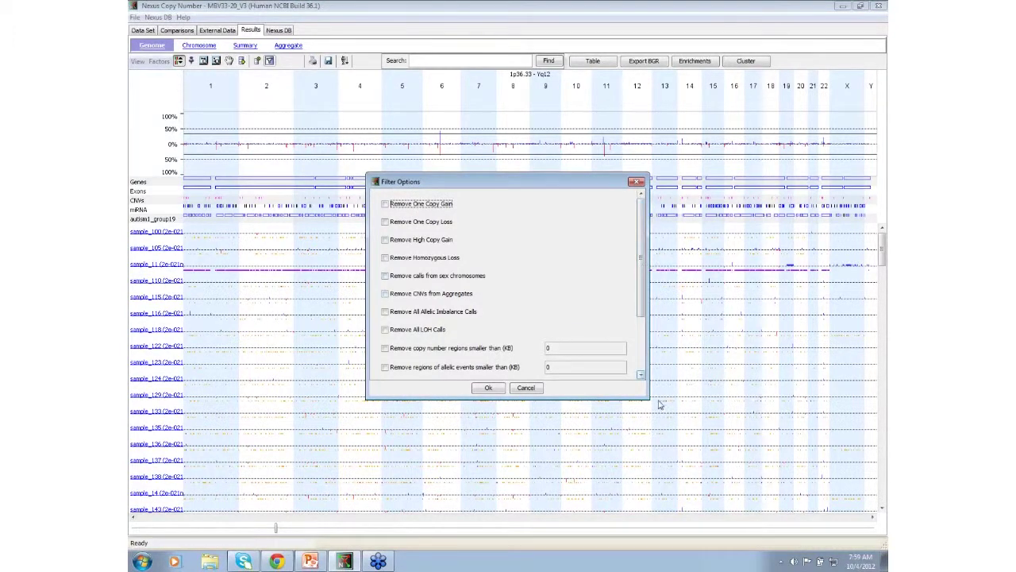
Step: Filter out LOH regions that are also CN losses and allelic events under 2000 KB
{"action": "left_click_drag", "start_coordinate": [648, 399], "coordinate": [704, 483]}
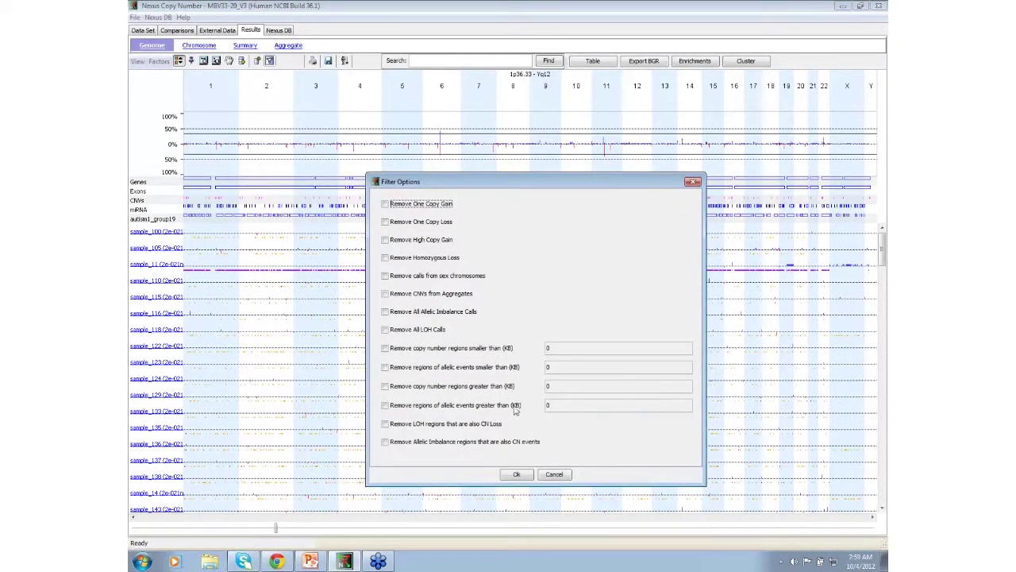
{"action": "left_click", "coordinate": [386, 426]}
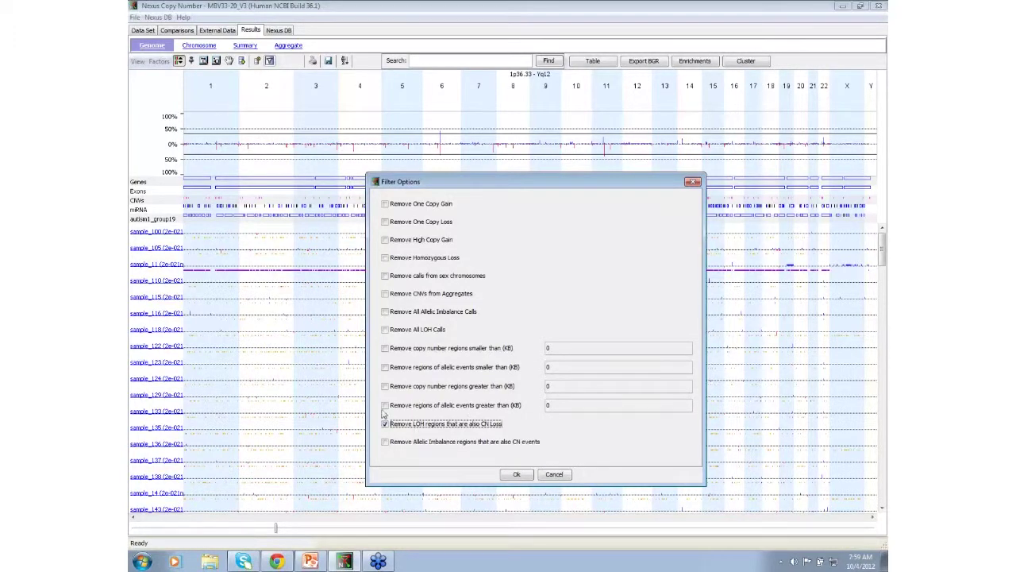
{"action": "left_click", "coordinate": [391, 371]}
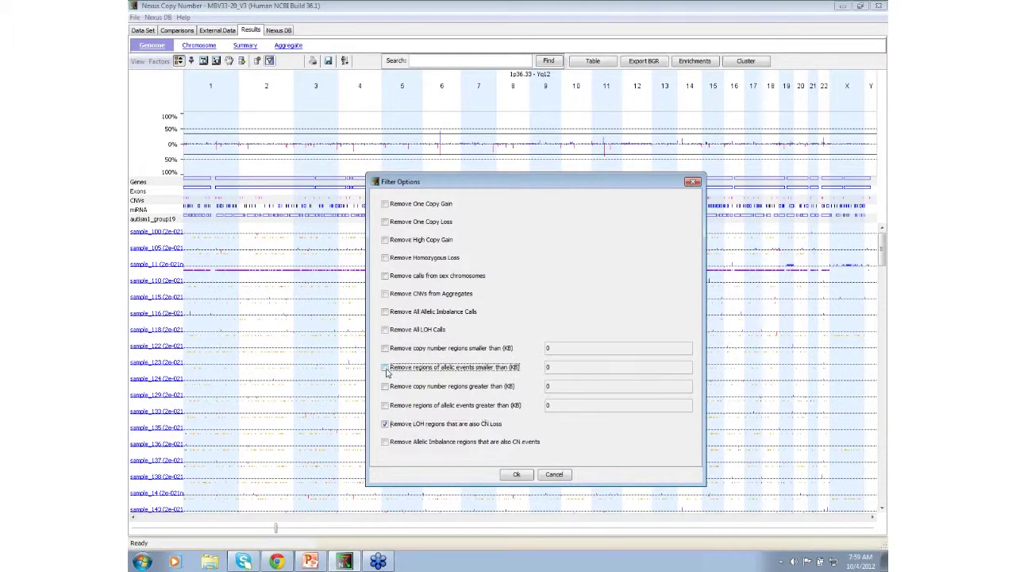
{"action": "left_click", "coordinate": [570, 370]}
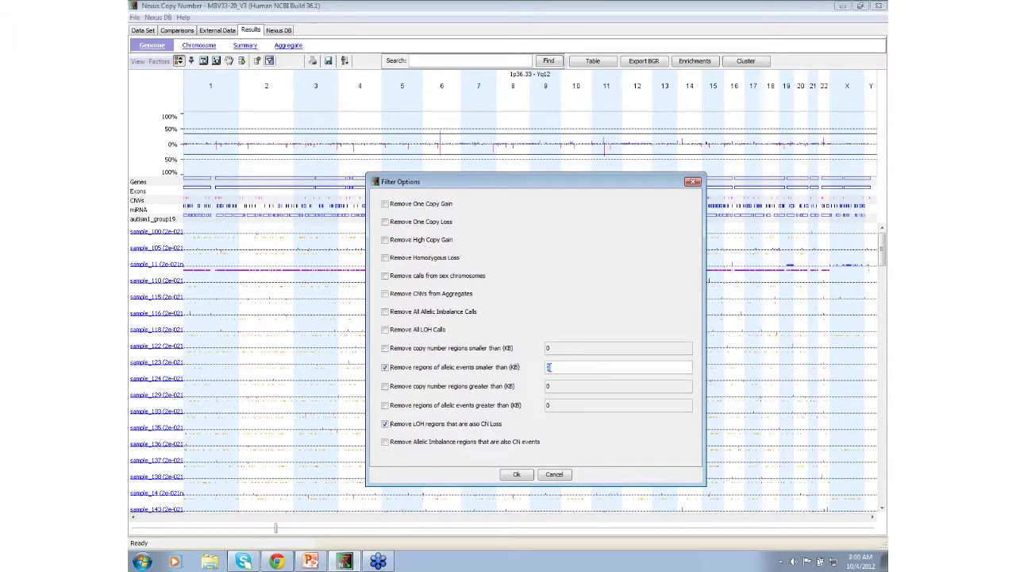
{"action": "type", "text": "000"}
{"action": "left_click", "coordinate": [517, 474]}
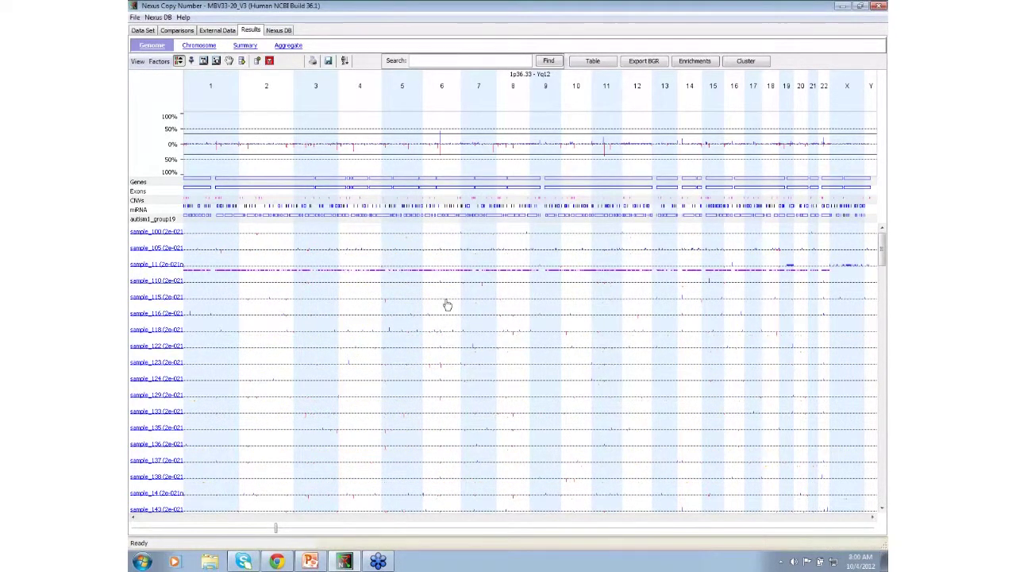
Step: Show the aggregate as allelic ratio, zoom into the chromosome 12 peak, and list aggregate regions
{"action": "left_click", "coordinate": [138, 61]}
{"action": "mouse_move", "coordinate": [159, 77]}
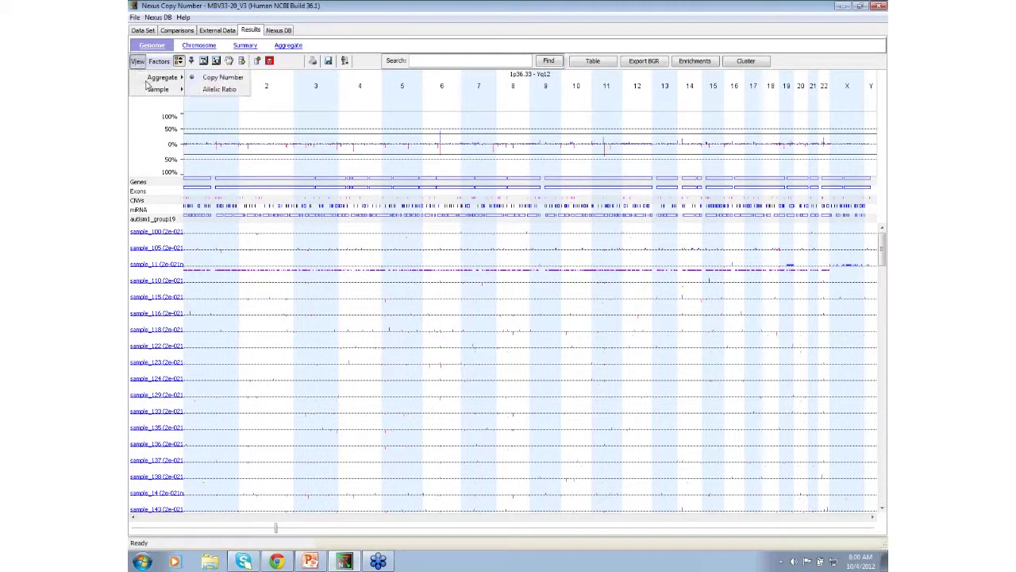
{"action": "left_click", "coordinate": [211, 88]}
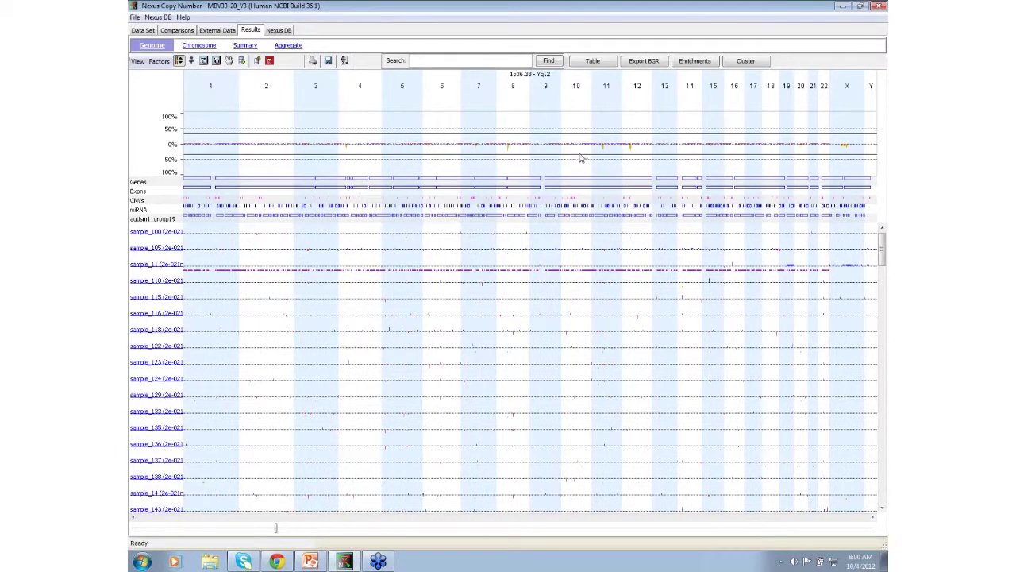
{"action": "left_click", "coordinate": [203, 61]}
{"action": "left_click_drag", "start_coordinate": [626, 149], "coordinate": [637, 151]}
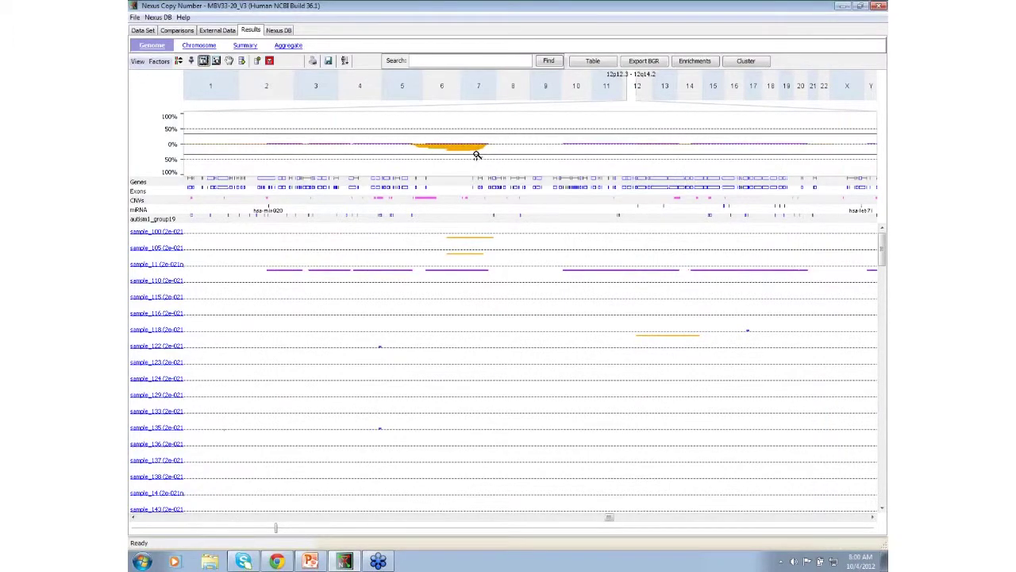
{"action": "mouse_move", "coordinate": [458, 150]}
{"action": "left_click", "coordinate": [289, 46]}
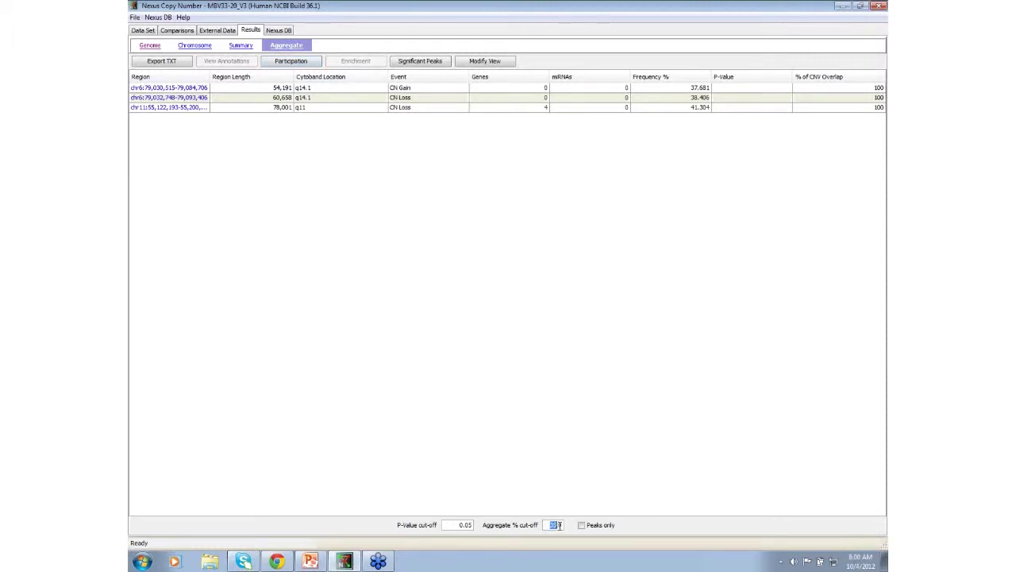
Step: Apply a 15% aggregate cut-off and widen the Region column to show full coordinates
{"action": "key", "text": "Return"}
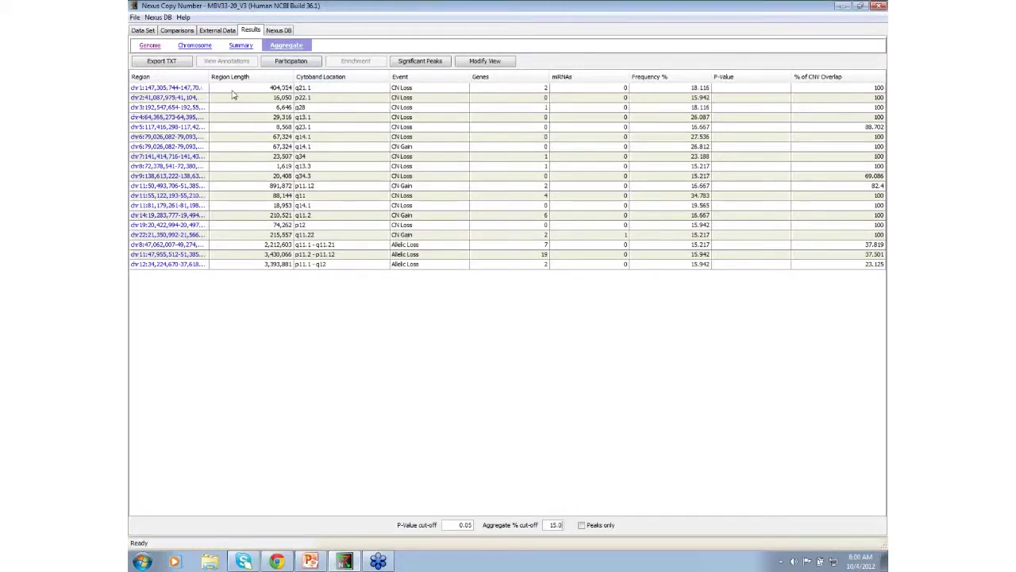
{"action": "left_click_drag", "start_coordinate": [208, 75], "coordinate": [243, 74]}
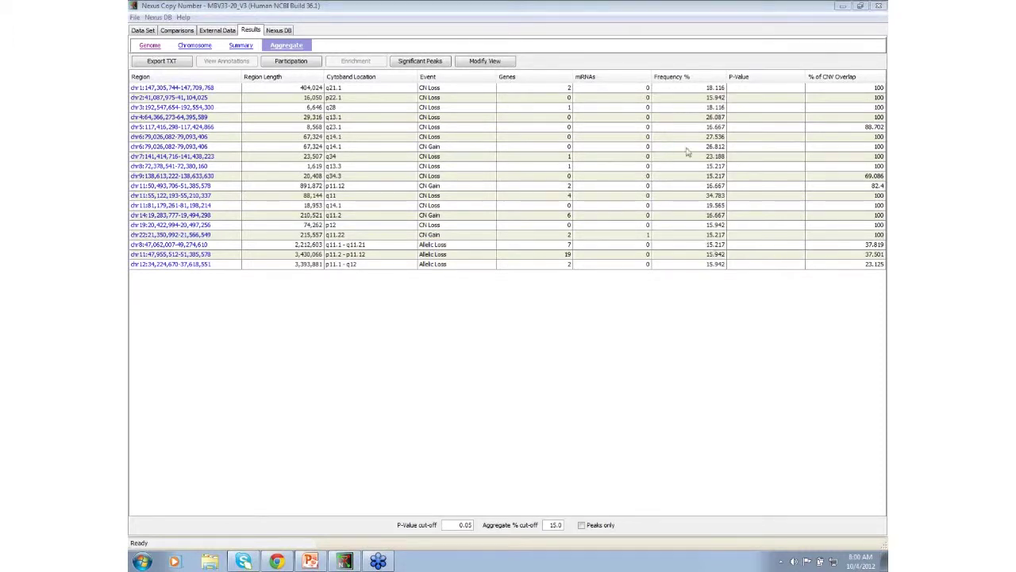
Step: Sort regions by frequency, highest first, and inspect the genes in the top chr11 q11 region
{"action": "left_click", "coordinate": [689, 76]}
{"action": "left_click", "coordinate": [689, 75]}
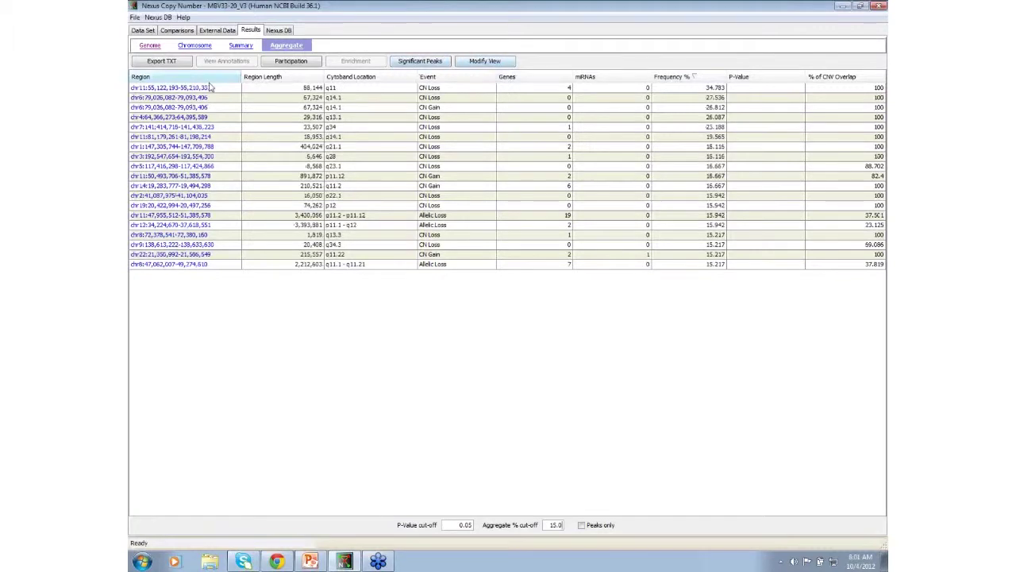
{"action": "left_click", "coordinate": [185, 89]}
{"action": "double_click", "coordinate": [185, 89]}
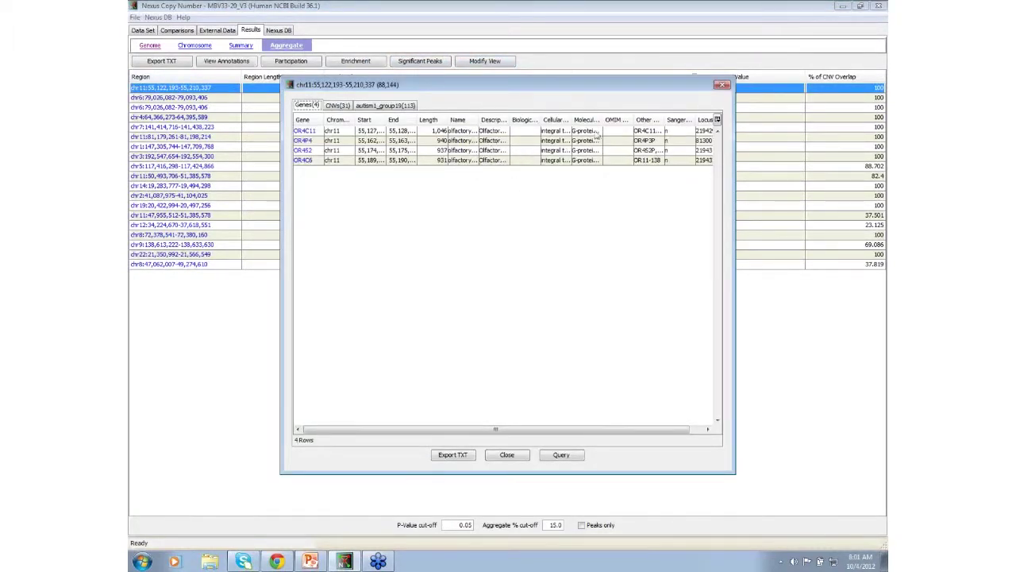
{"action": "left_click", "coordinate": [722, 85]}
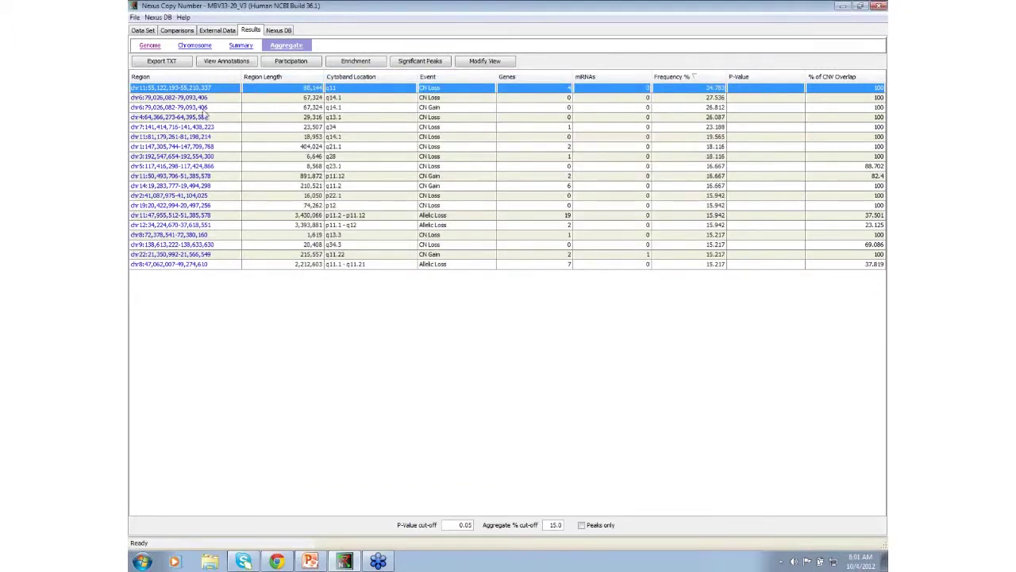
Step: Show the top chr11 q11 region in the Nexus chromosome view
{"action": "right_click", "coordinate": [184, 89]}
{"action": "mouse_move", "coordinate": [227, 98]}
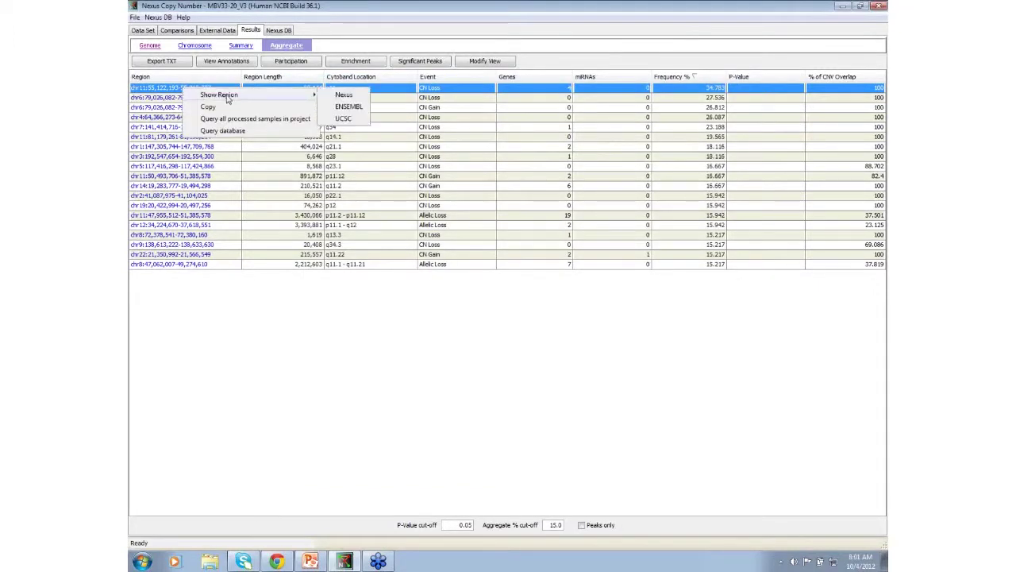
{"action": "left_click", "coordinate": [344, 96]}
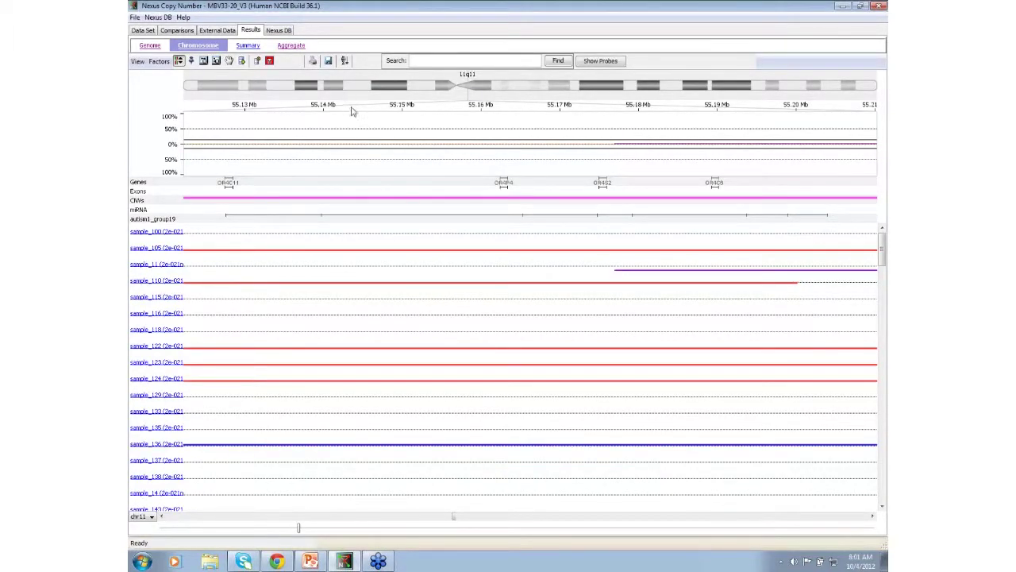
Step: Show the aggregate as copy-number frequencies and bring samples with the 11q11 loss to the top
{"action": "mouse_move", "coordinate": [433, 155]}
{"action": "left_click", "coordinate": [139, 62]}
{"action": "mouse_move", "coordinate": [152, 79]}
{"action": "left_click", "coordinate": [220, 78]}
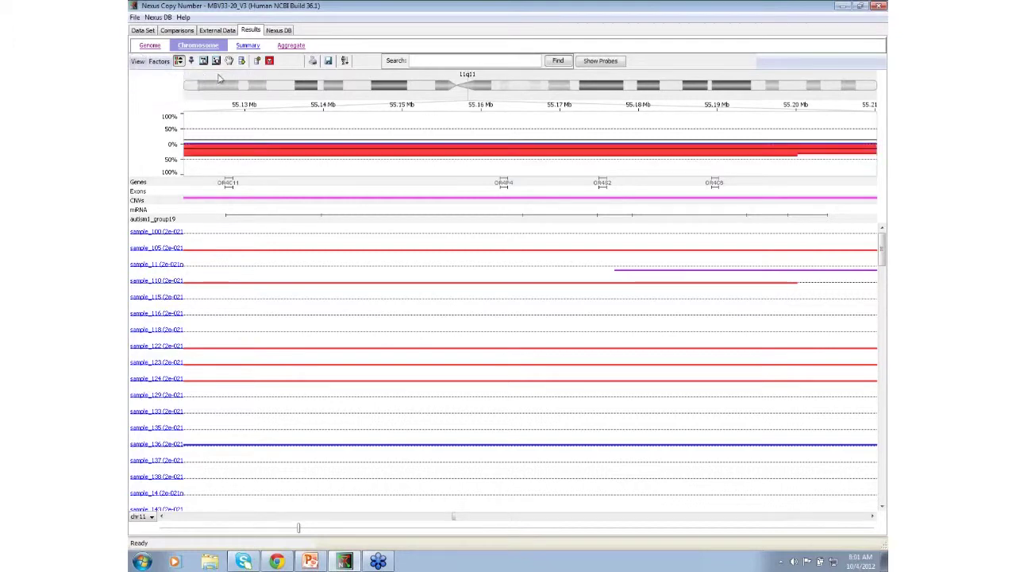
{"action": "left_click", "coordinate": [458, 157]}
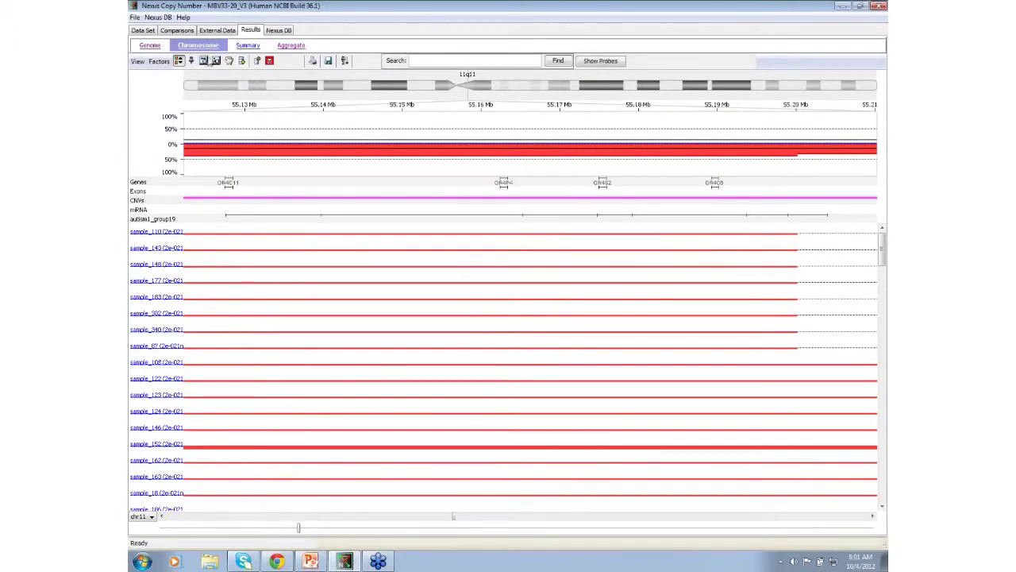
Step: Zoom out to the whole of chromosome 11 and reopen the filter options
{"action": "left_click", "coordinate": [205, 61]}
{"action": "left_click", "coordinate": [343, 145]}
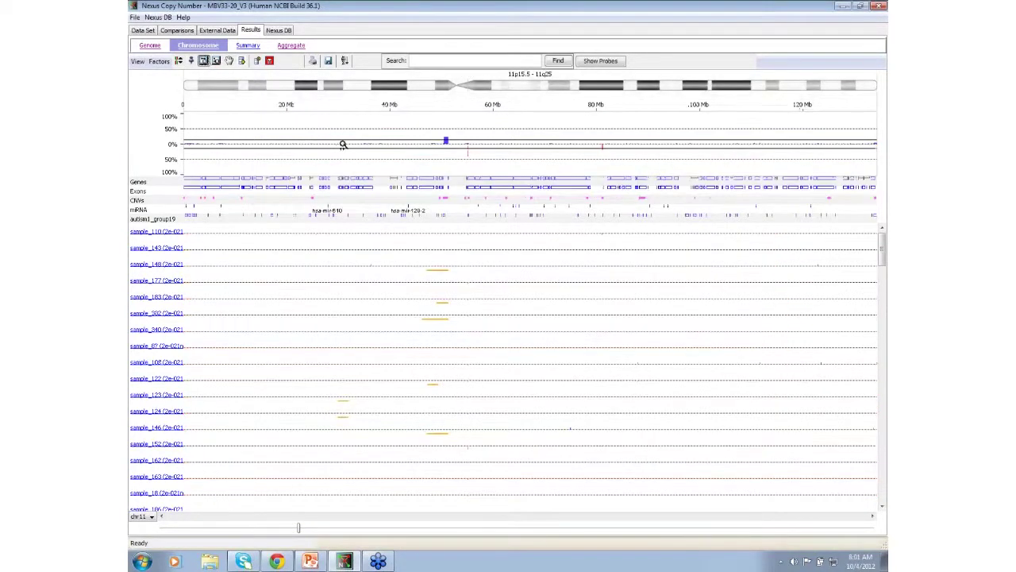
{"action": "left_click", "coordinate": [269, 61]}
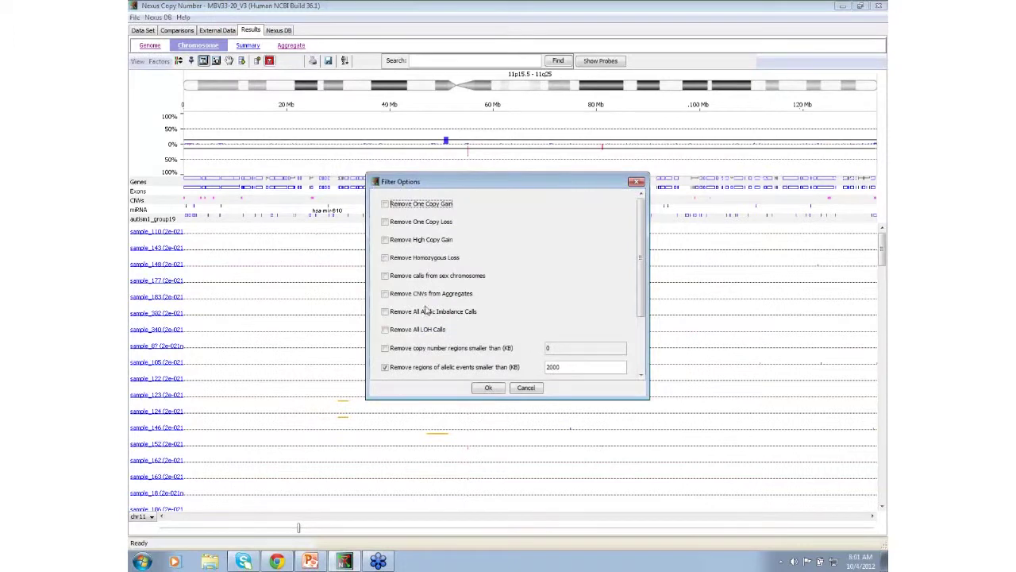
Step: Clear the small-allelic-event and LOH-also-CN-loss filters and apply the change
{"action": "left_click", "coordinate": [414, 367]}
{"action": "scroll", "coordinate": [453, 325], "scroll_direction": "down", "scroll_amount": 2}
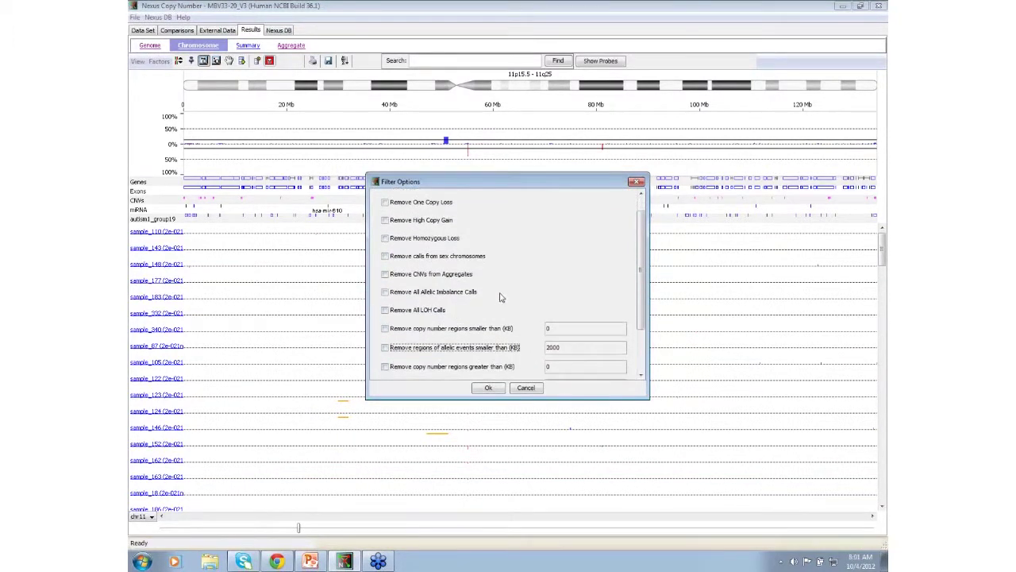
{"action": "scroll", "coordinate": [642, 273], "scroll_direction": "down", "scroll_amount": 3}
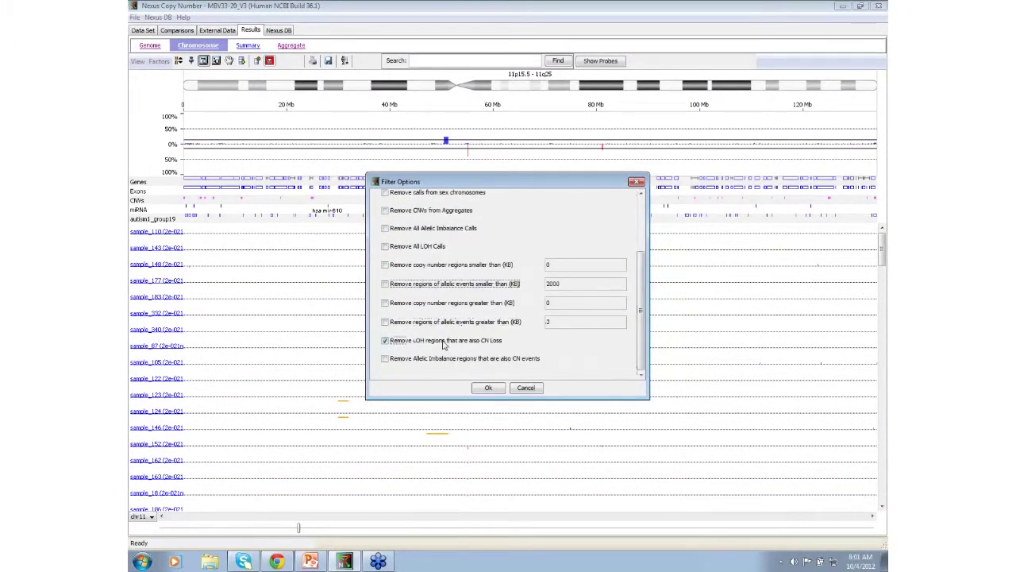
{"action": "left_click", "coordinate": [444, 342]}
{"action": "left_click", "coordinate": [487, 387]}
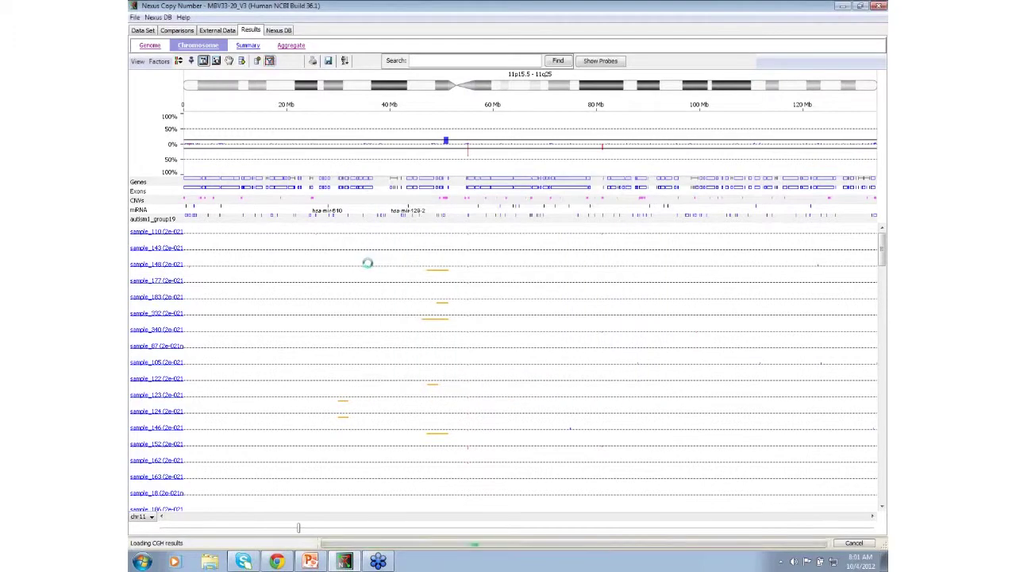
Step: Return to the whole-genome view, then to the sample table, and clear the sample selection
{"action": "left_click", "coordinate": [152, 46]}
{"action": "left_click", "coordinate": [144, 31]}
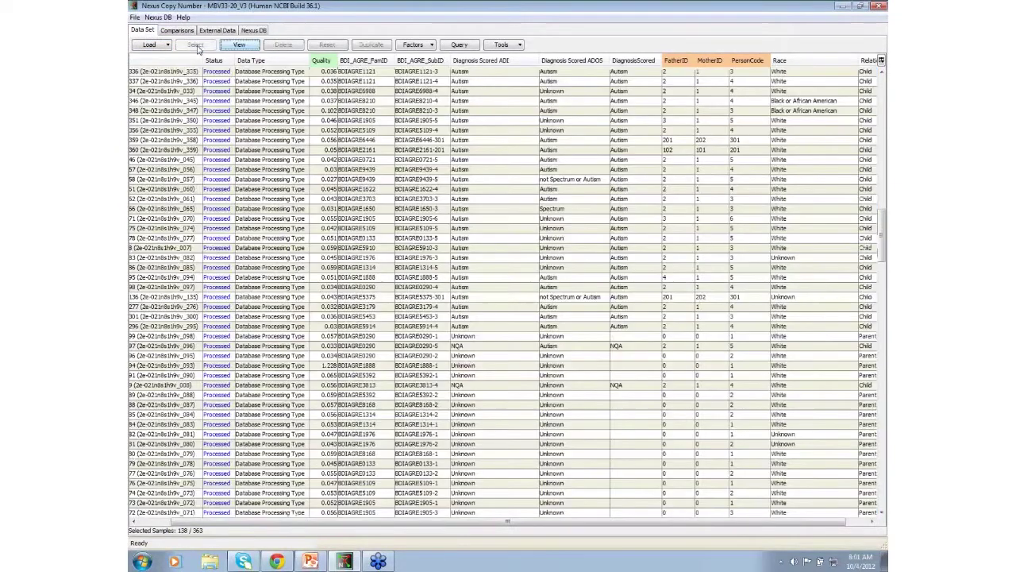
{"action": "left_click", "coordinate": [239, 44]}
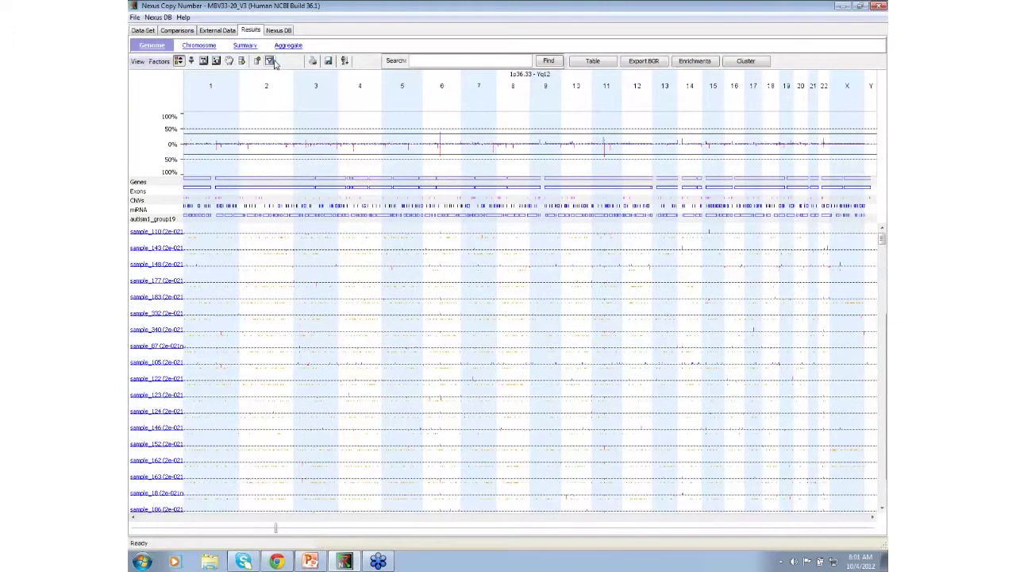
Step: Group samples by Diagnosis Scored into factor aggregate rows and make those tracks taller
{"action": "left_click", "coordinate": [158, 62]}
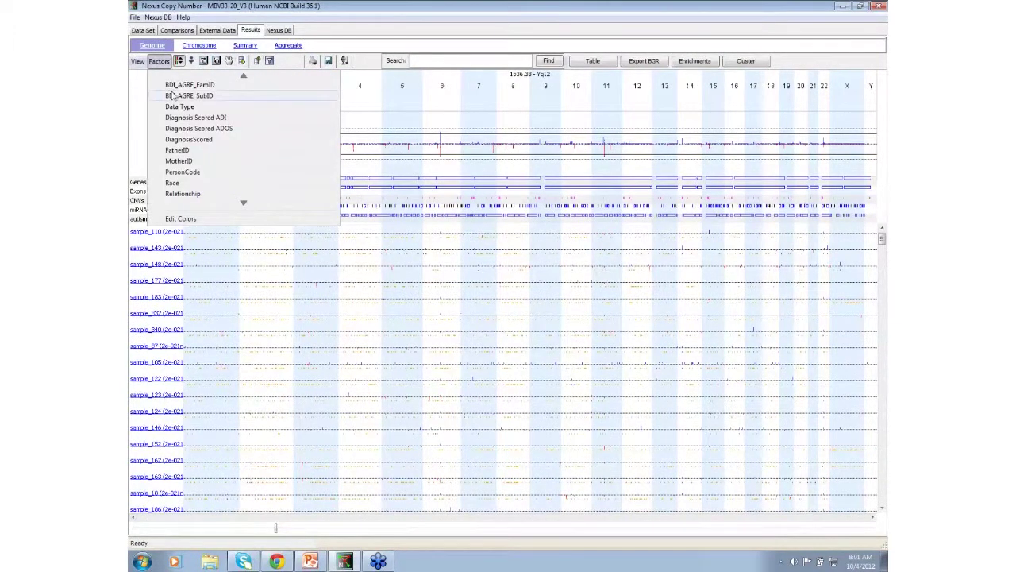
{"action": "left_click", "coordinate": [185, 125]}
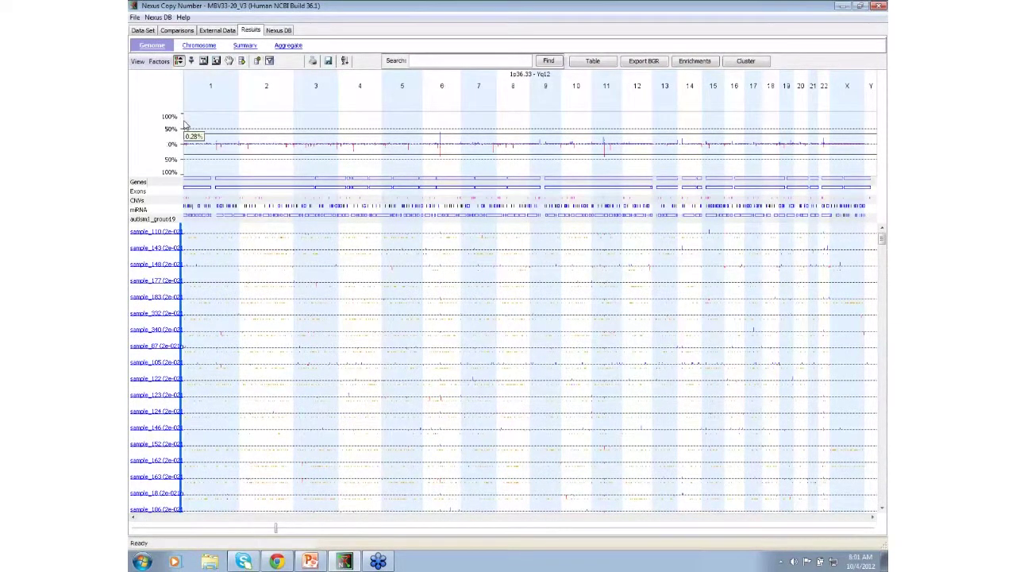
{"action": "left_click", "coordinate": [138, 62]}
{"action": "mouse_move", "coordinate": [162, 77]}
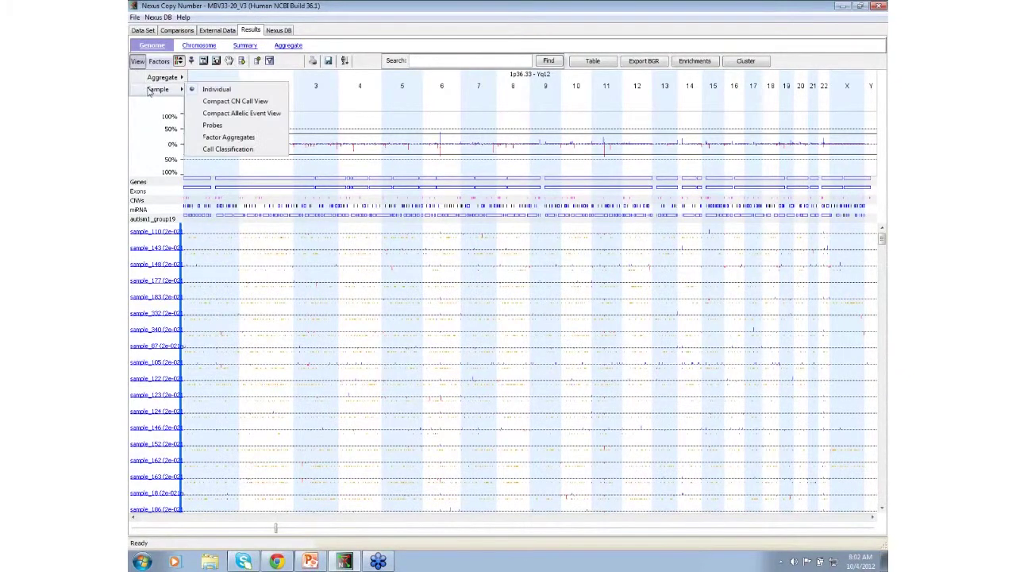
{"action": "left_click", "coordinate": [233, 137]}
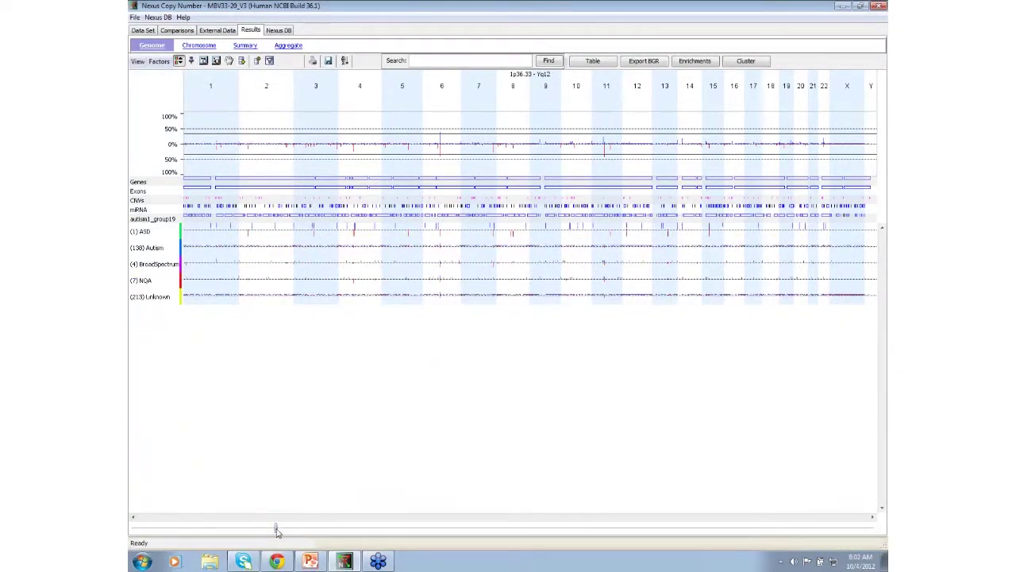
{"action": "left_click_drag", "start_coordinate": [278, 529], "coordinate": [584, 540]}
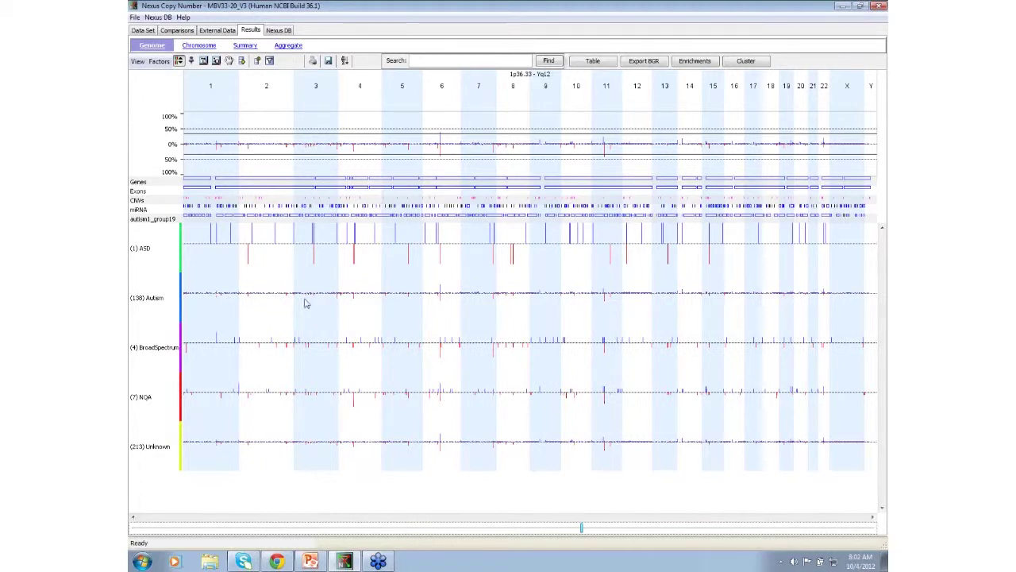
Step: Show the Comparisons list containing the single <Unknown> vs. Average of others comparison
{"action": "left_click", "coordinate": [180, 31]}
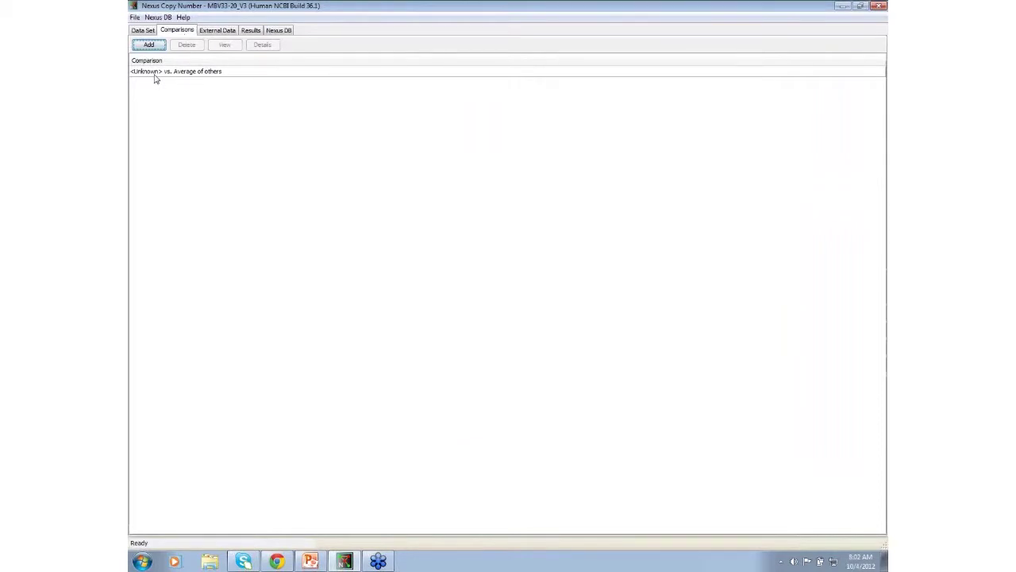
Step: Check the samples in <Unknown> vs. Average of others, then open and reposition its results window
{"action": "left_click", "coordinate": [231, 74]}
{"action": "left_click", "coordinate": [263, 45]}
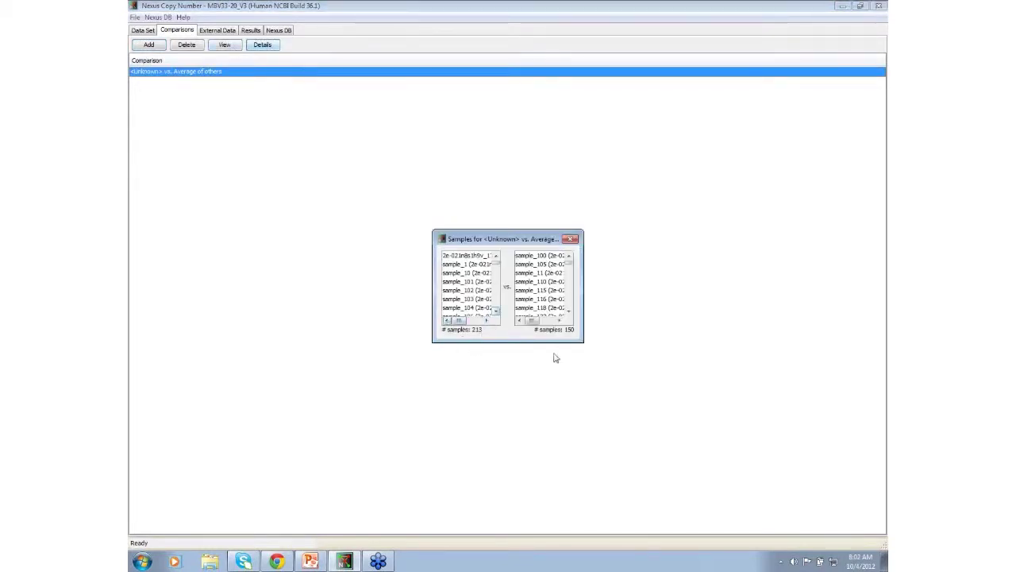
{"action": "left_click_drag", "start_coordinate": [584, 343], "coordinate": [608, 408]}
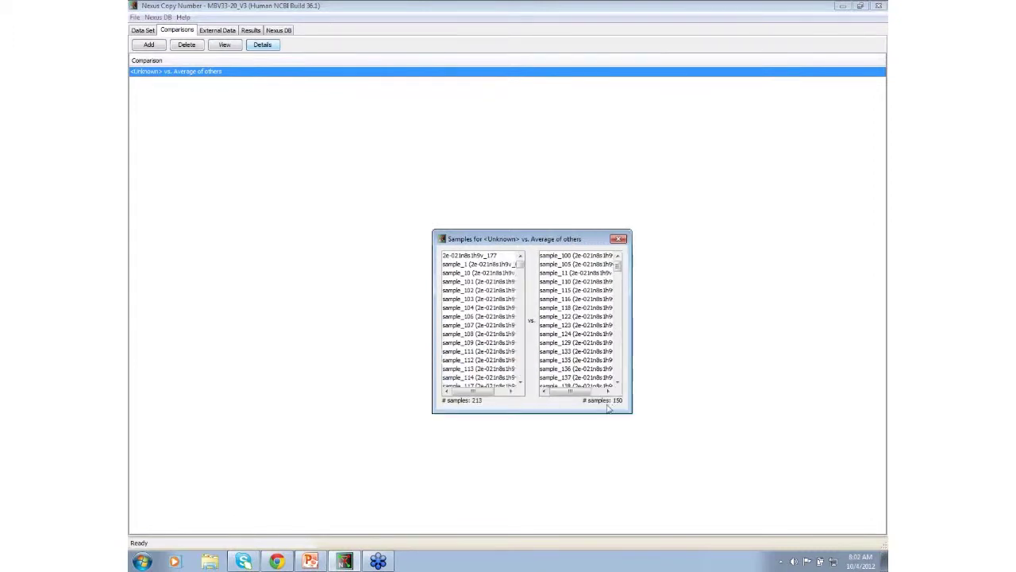
{"action": "left_click", "coordinate": [620, 239]}
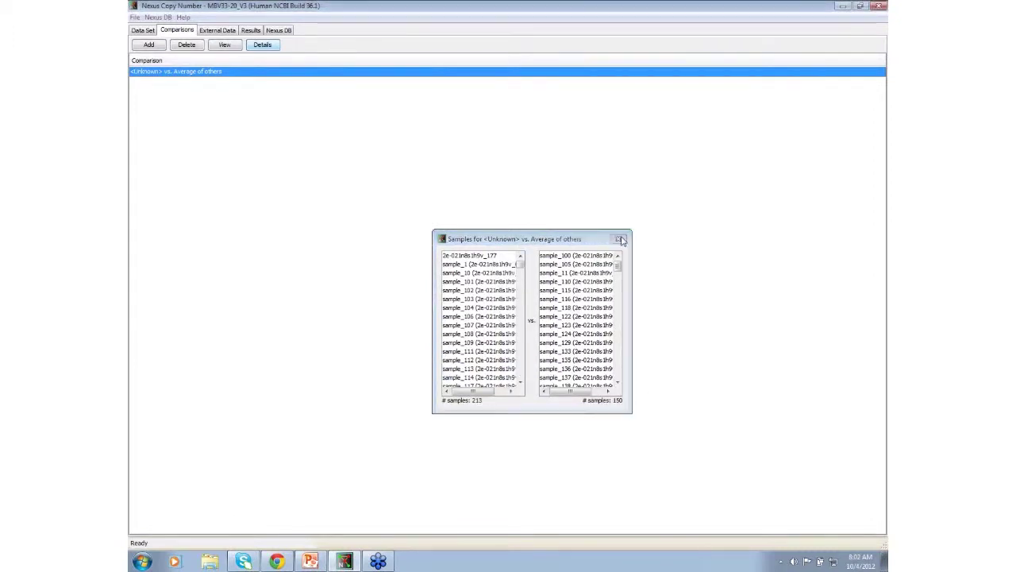
{"action": "left_click", "coordinate": [224, 45]}
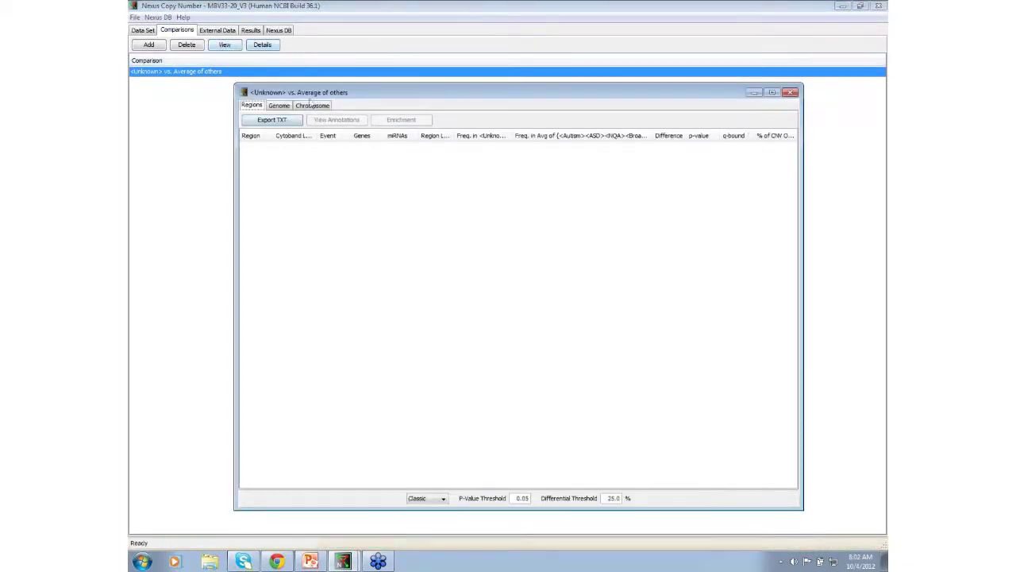
{"action": "left_click_drag", "start_coordinate": [309, 93], "coordinate": [261, 52]}
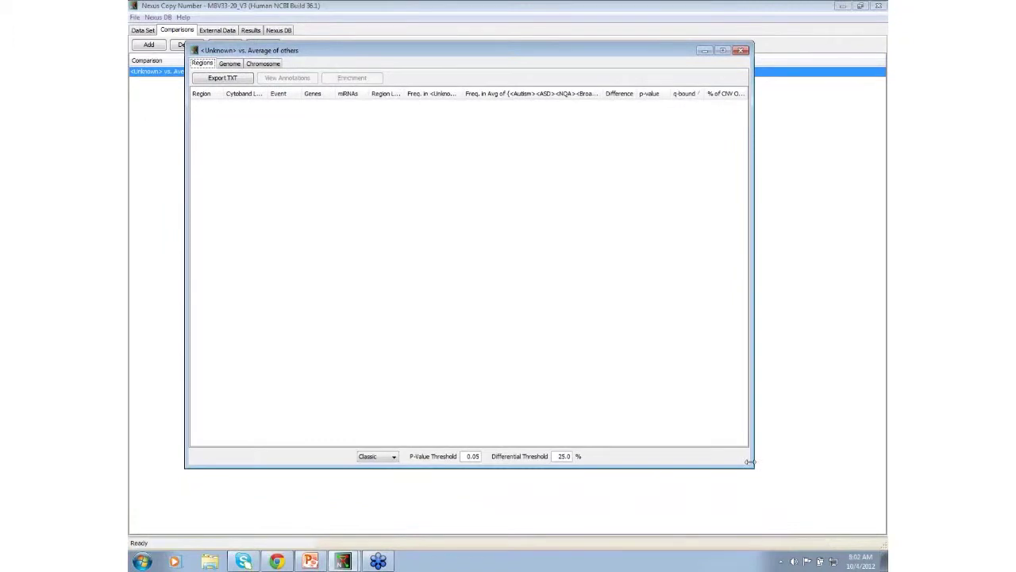
Step: Set differential threshold to 1.0%, widen the Region column, and select chr1:2,256,778-2,259,883
{"action": "left_click_drag", "start_coordinate": [756, 469], "coordinate": [815, 498]}
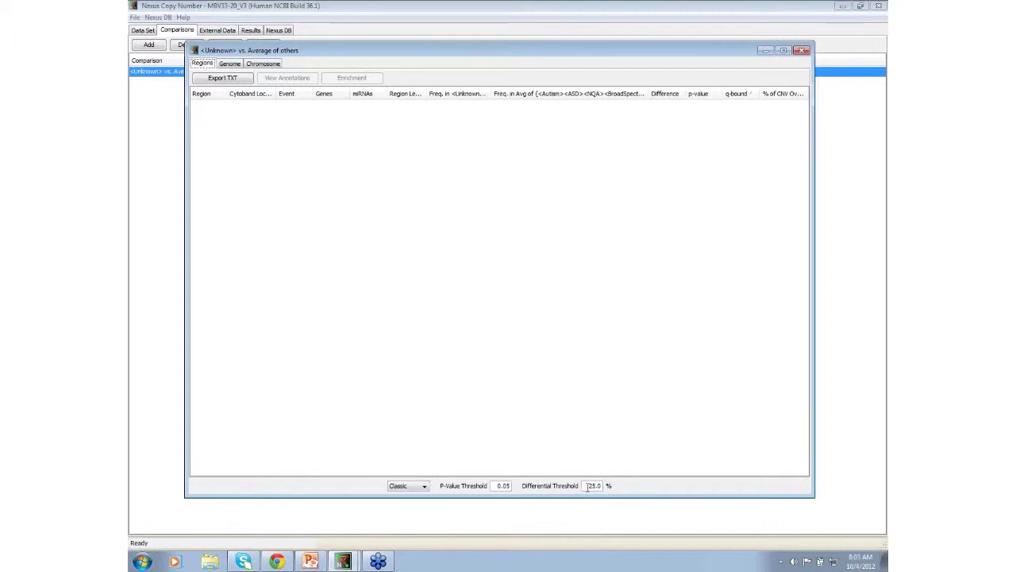
{"action": "left_click_drag", "start_coordinate": [588, 487], "coordinate": [601, 487]}
{"action": "type", "text": "1"}
{"action": "key", "text": "Return"}
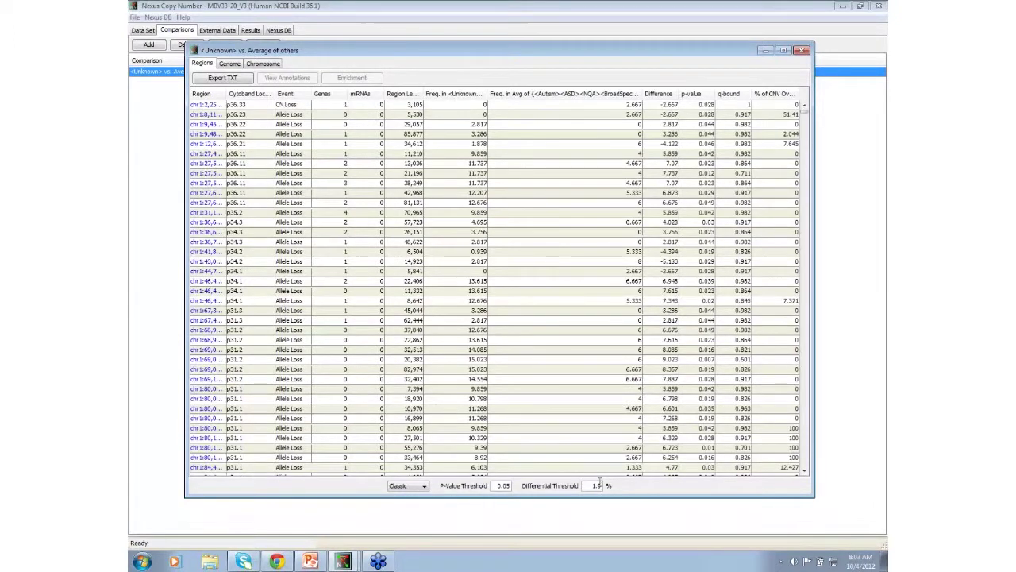
{"action": "left_click_drag", "start_coordinate": [226, 95], "coordinate": [300, 104]}
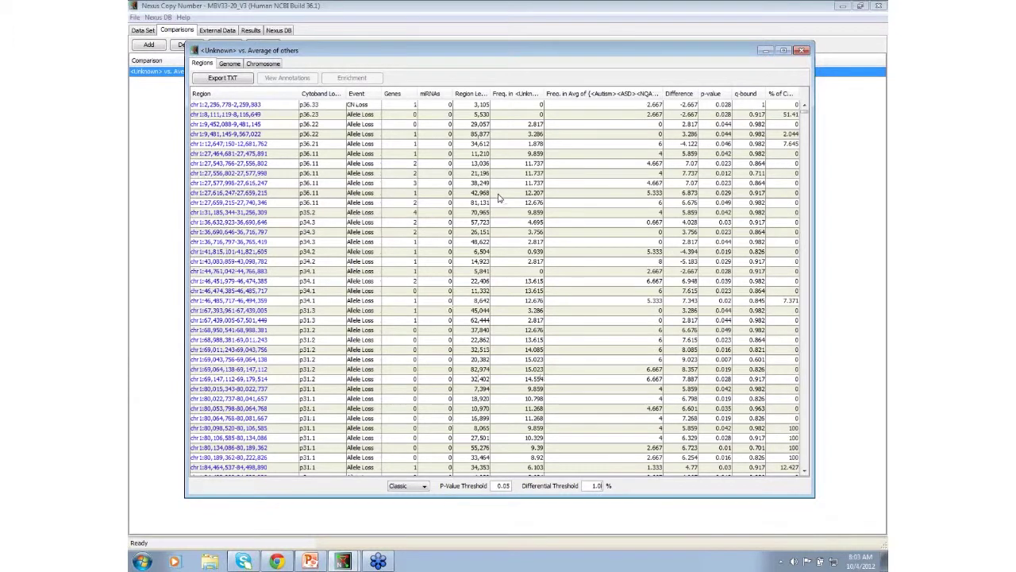
{"action": "left_click", "coordinate": [322, 106]}
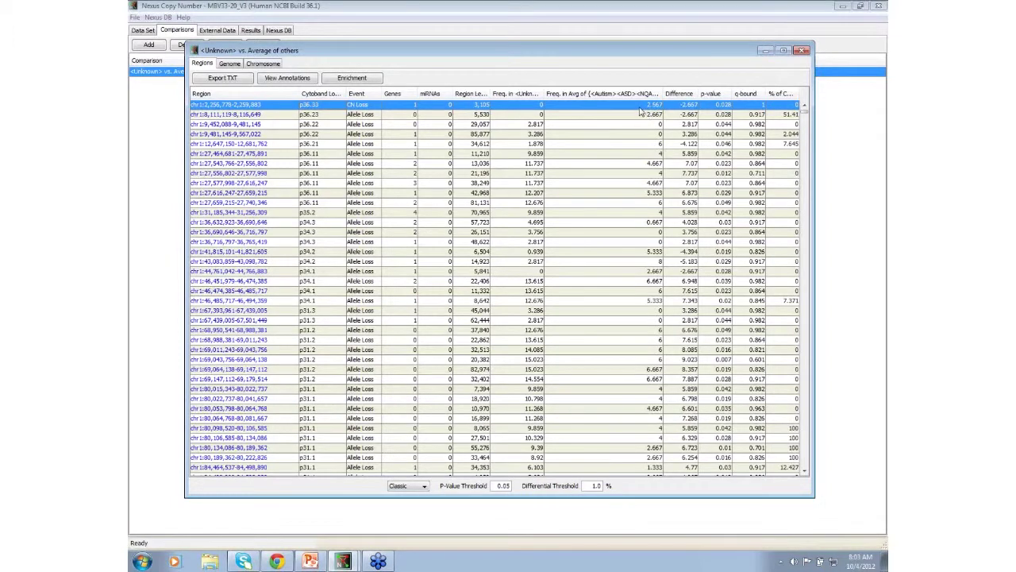
Step: Open genes for chr1:2,256,778-2,259,883 and search MORN1 in NCBI Entrez, yielding 17 Gene records
{"action": "double_click", "coordinate": [228, 104]}
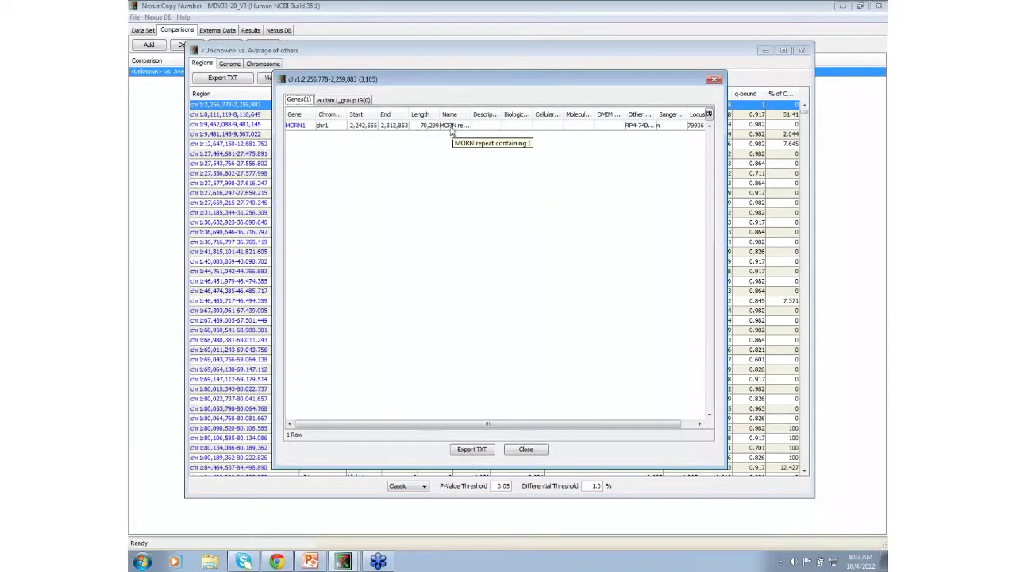
{"action": "left_click", "coordinate": [293, 129]}
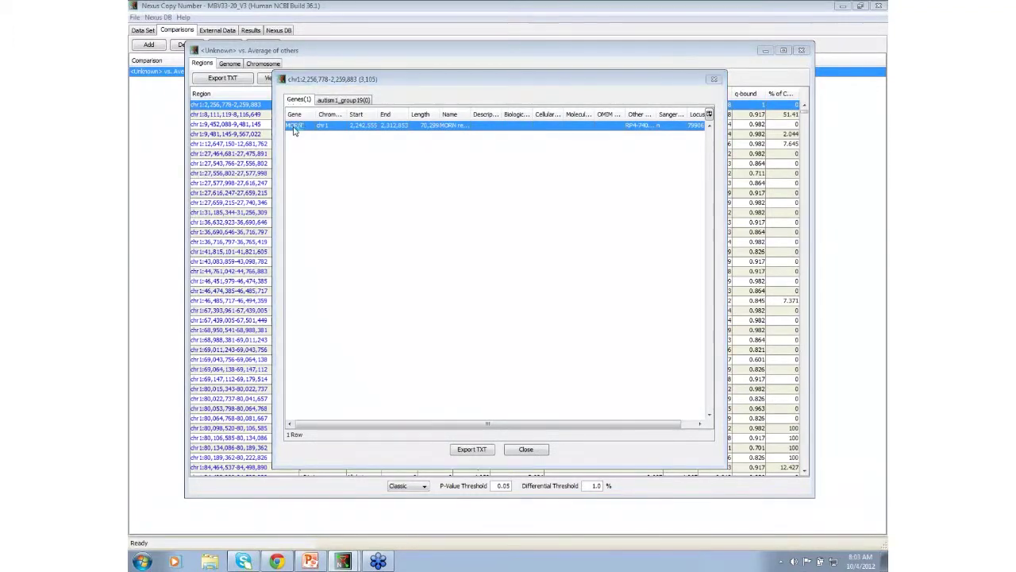
{"action": "left_click", "coordinate": [293, 130]}
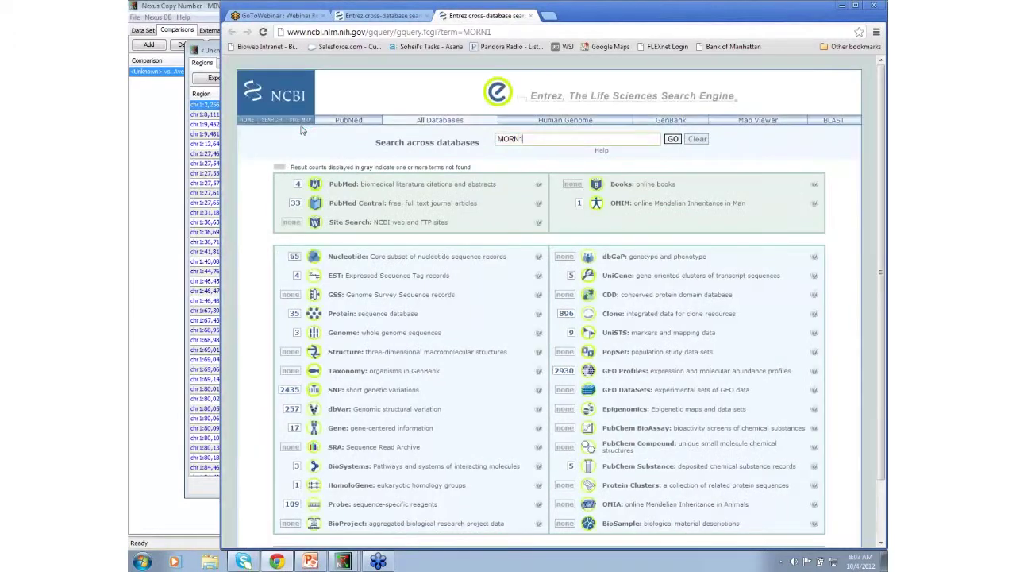
Step: Show the 33 PubMed Central articles on MORN1, then minimise Chrome
{"action": "left_click", "coordinate": [377, 206]}
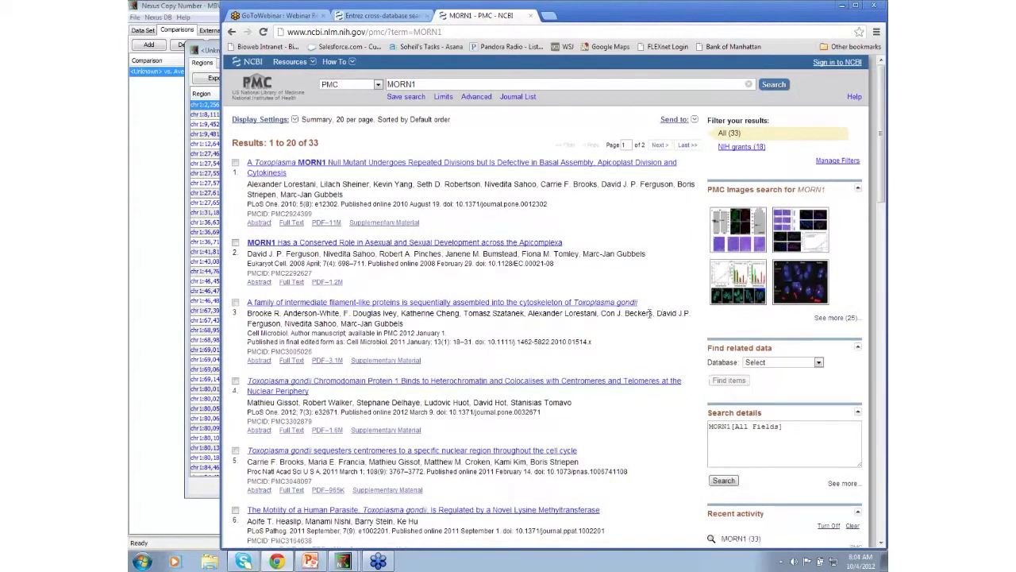
{"action": "left_click", "coordinate": [843, 7]}
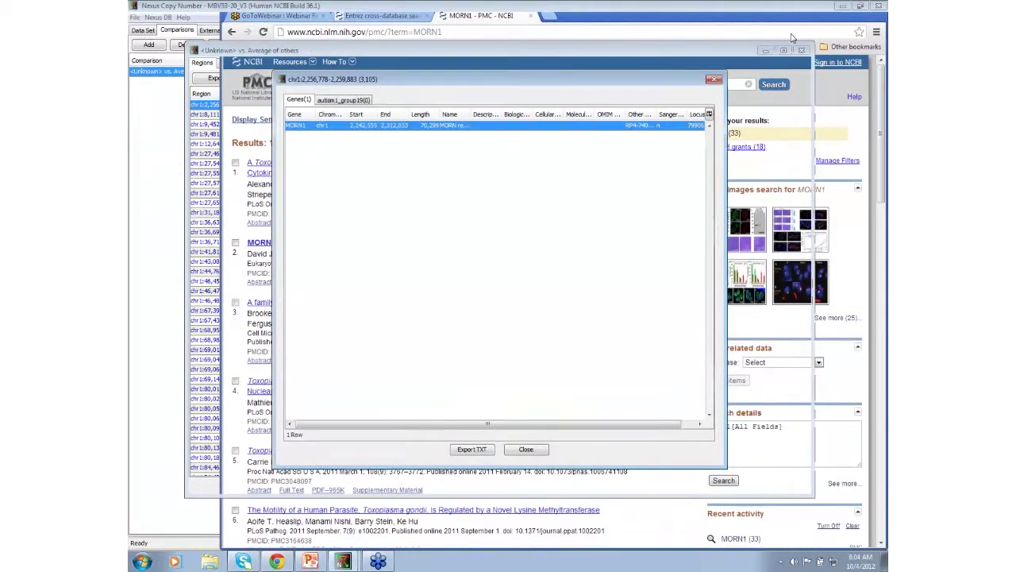
Step: Close the MORN1 gene details and show the first region in the chromosome view
{"action": "left_click", "coordinate": [714, 80]}
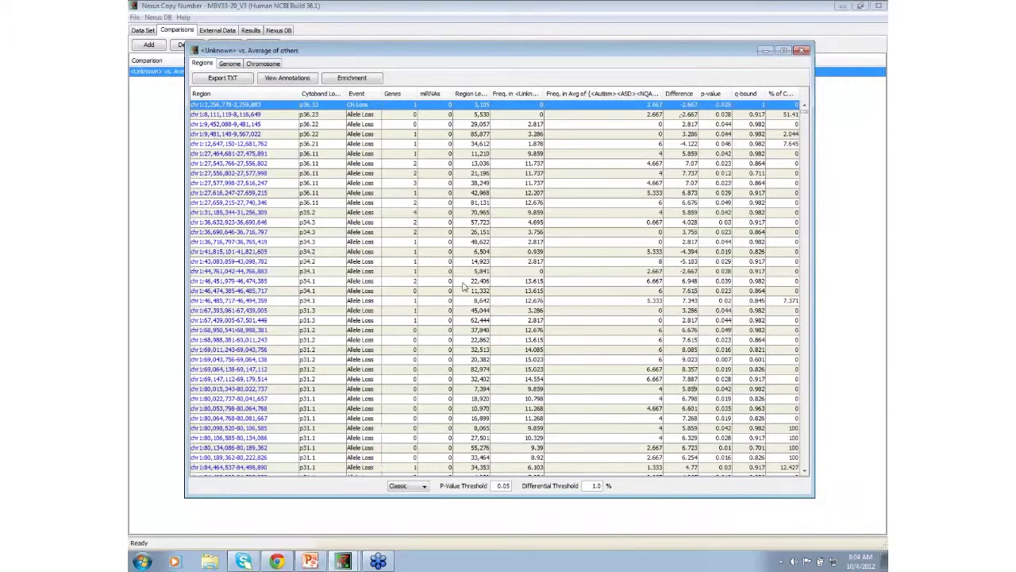
{"action": "right_click", "coordinate": [236, 107]}
{"action": "mouse_move", "coordinate": [246, 112]}
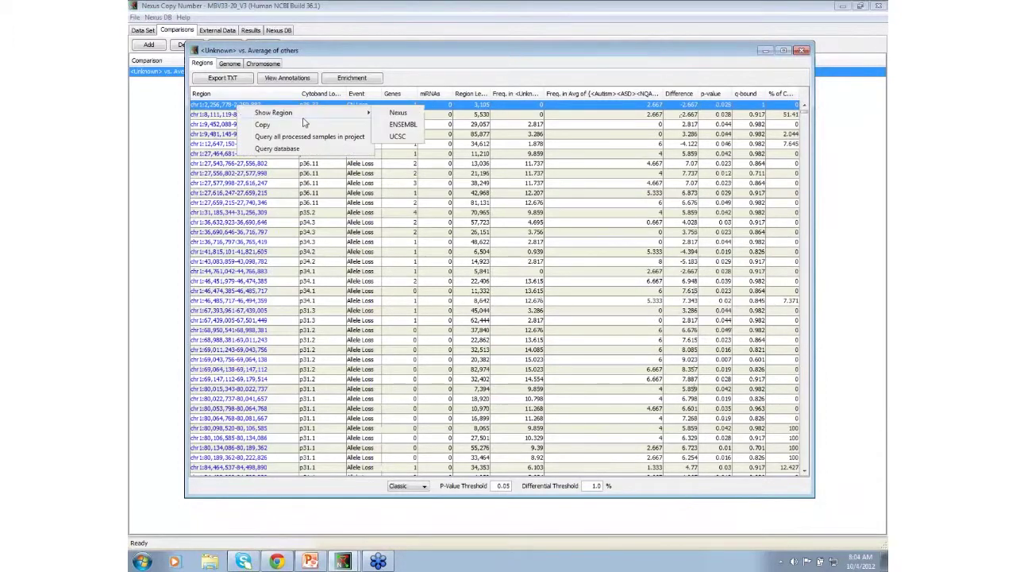
{"action": "left_click", "coordinate": [401, 120]}
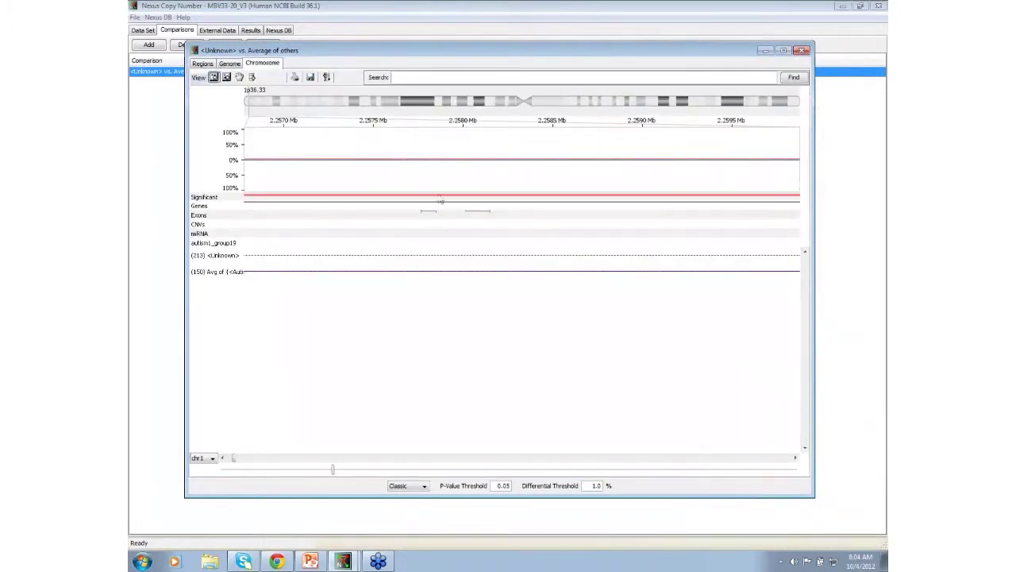
Step: Make the Unknown and Avg tracks taller and zoom out to the 2.1–2.4 Mb span
{"action": "left_click_drag", "start_coordinate": [334, 473], "coordinate": [702, 470]}
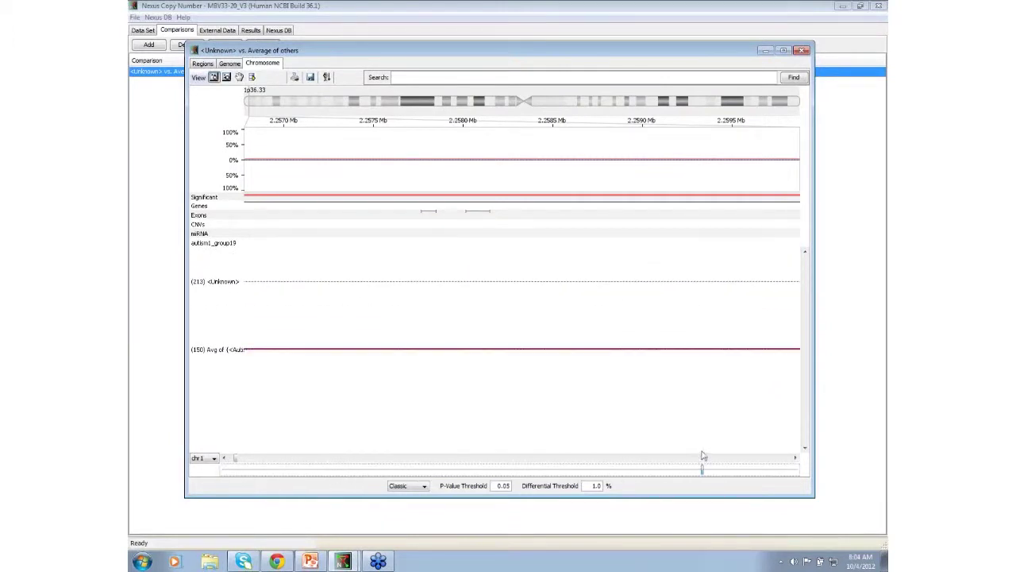
{"action": "left_click", "coordinate": [488, 166]}
{"action": "right_click", "coordinate": [488, 166]}
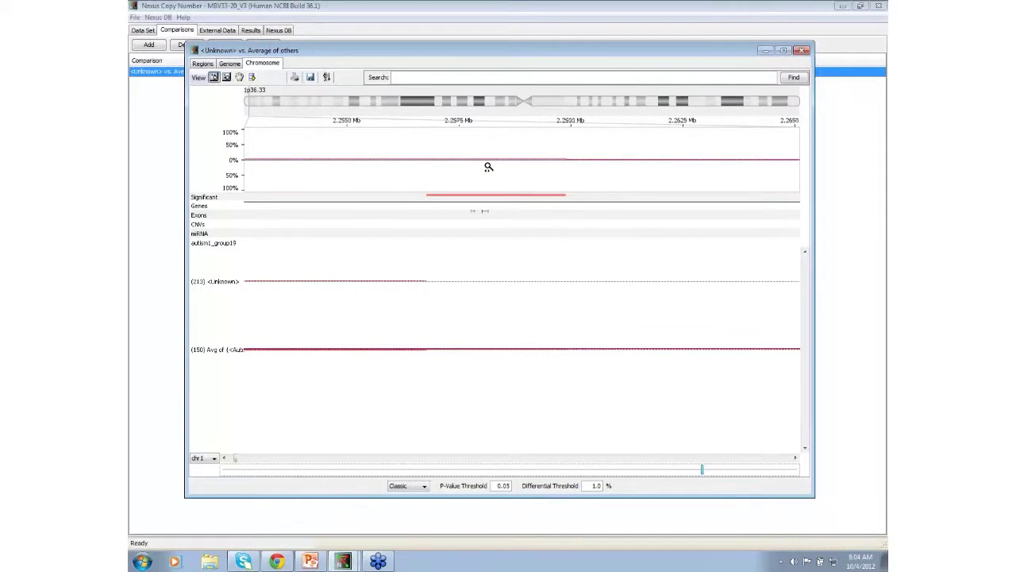
{"action": "right_click", "coordinate": [488, 167]}
{"action": "right_click", "coordinate": [489, 167]}
{"action": "right_click", "coordinate": [488, 167]}
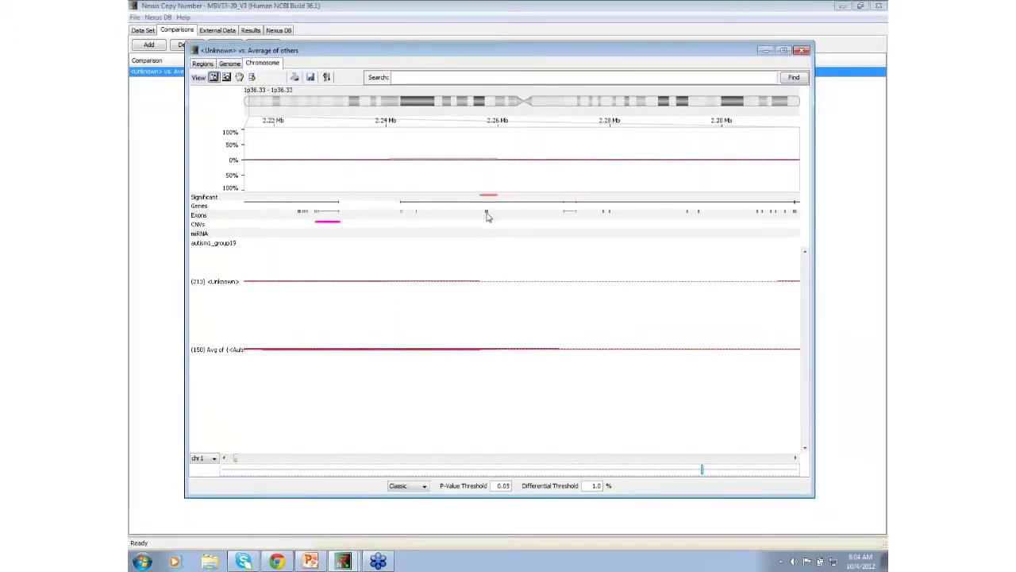
{"action": "mouse_move", "coordinate": [479, 362]}
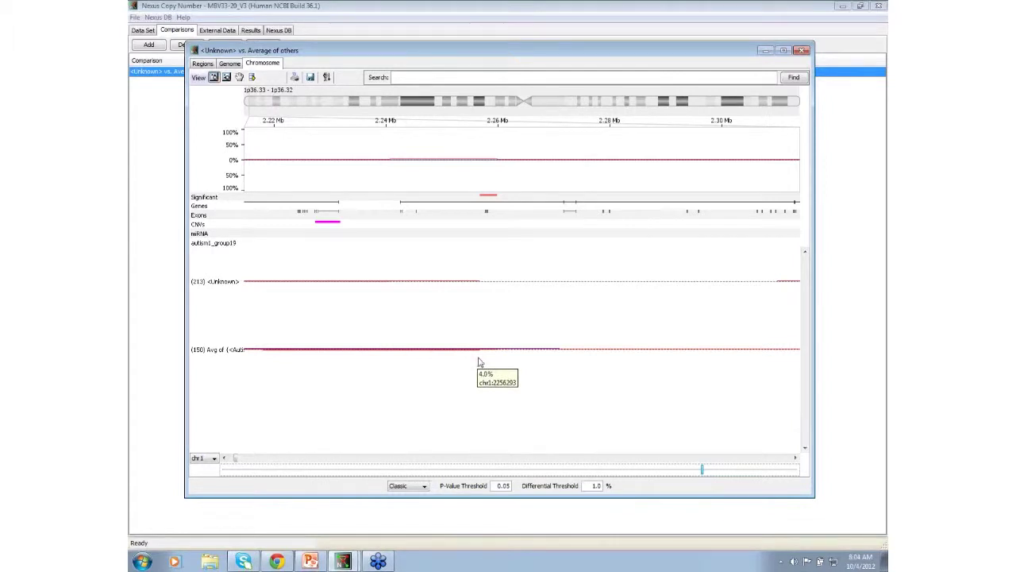
{"action": "mouse_move", "coordinate": [471, 284]}
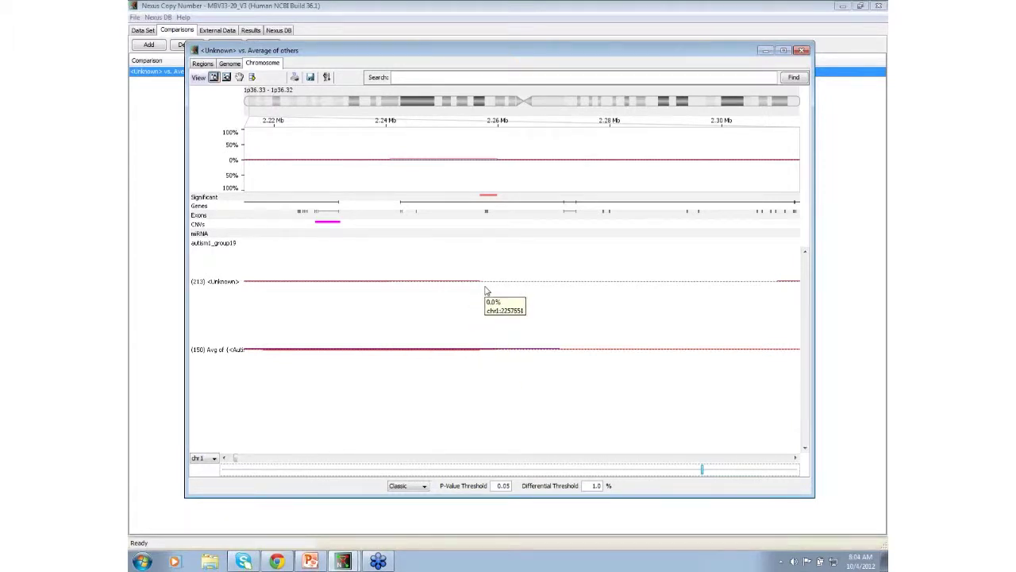
{"action": "right_click", "coordinate": [554, 165]}
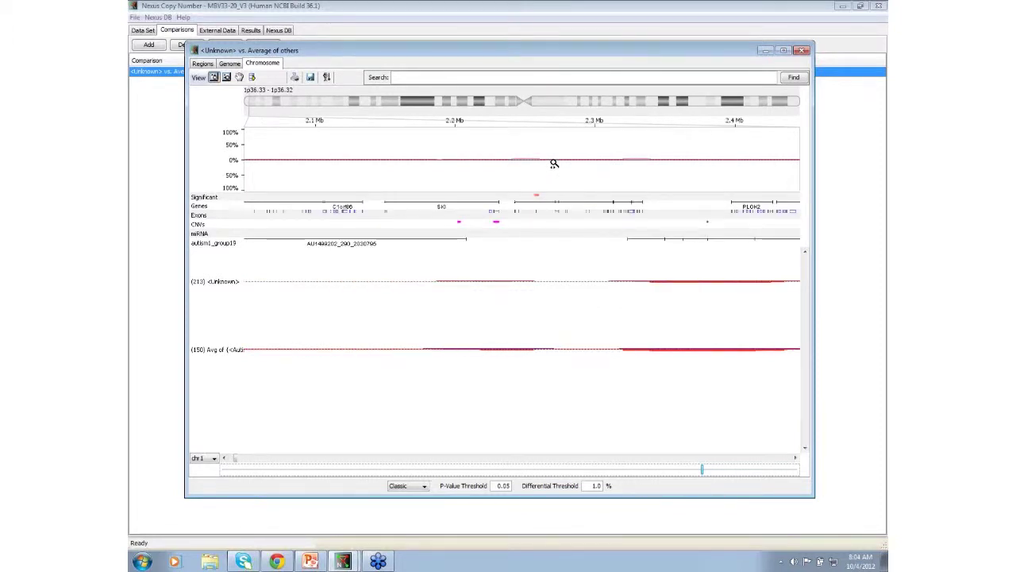
Step: Zoom into the span near 2.26 Mb, back out to show MORN1's neighbours, and select MORN1
{"action": "left_click_drag", "start_coordinate": [511, 181], "coordinate": [642, 180]}
{"action": "left_click_drag", "start_coordinate": [641, 180], "coordinate": [658, 182]}
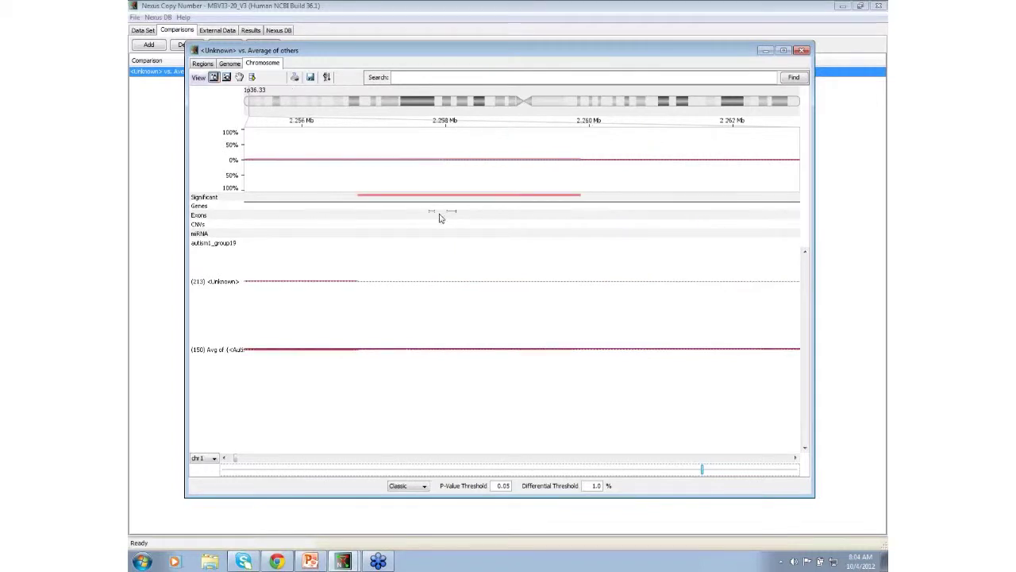
{"action": "right_click", "coordinate": [479, 159]}
{"action": "right_click", "coordinate": [480, 159]}
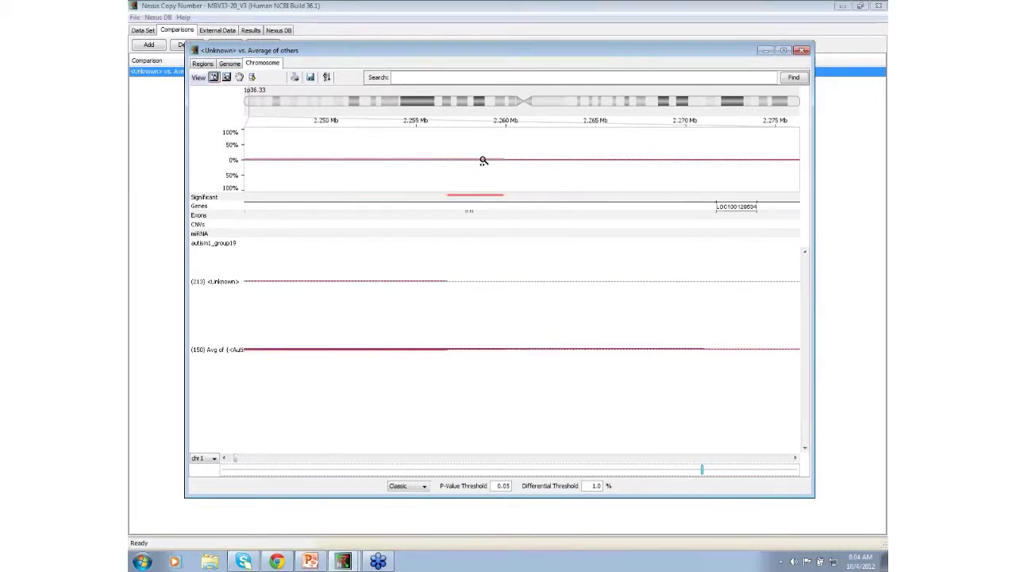
{"action": "right_click", "coordinate": [483, 161]}
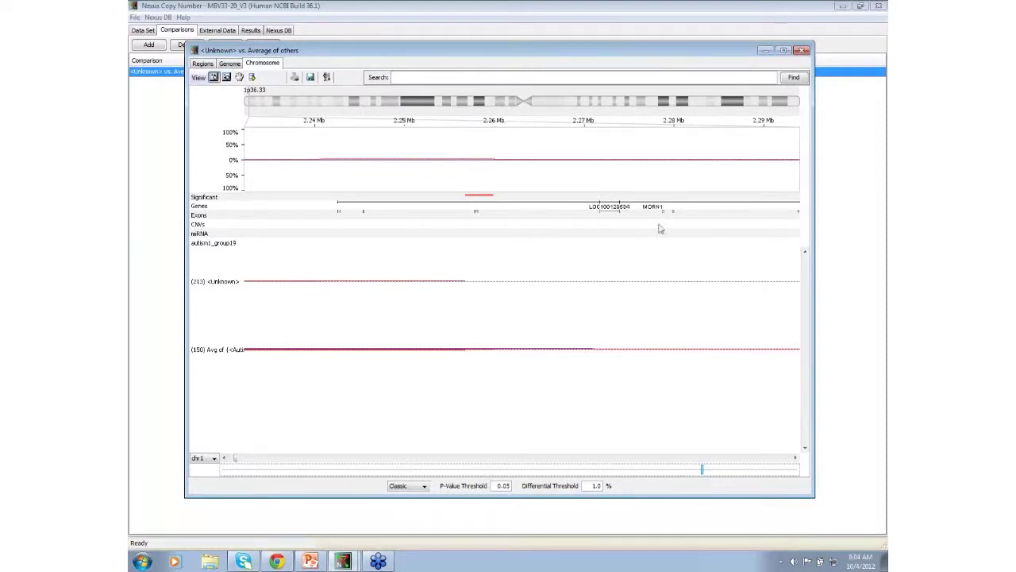
{"action": "mouse_move", "coordinate": [670, 220]}
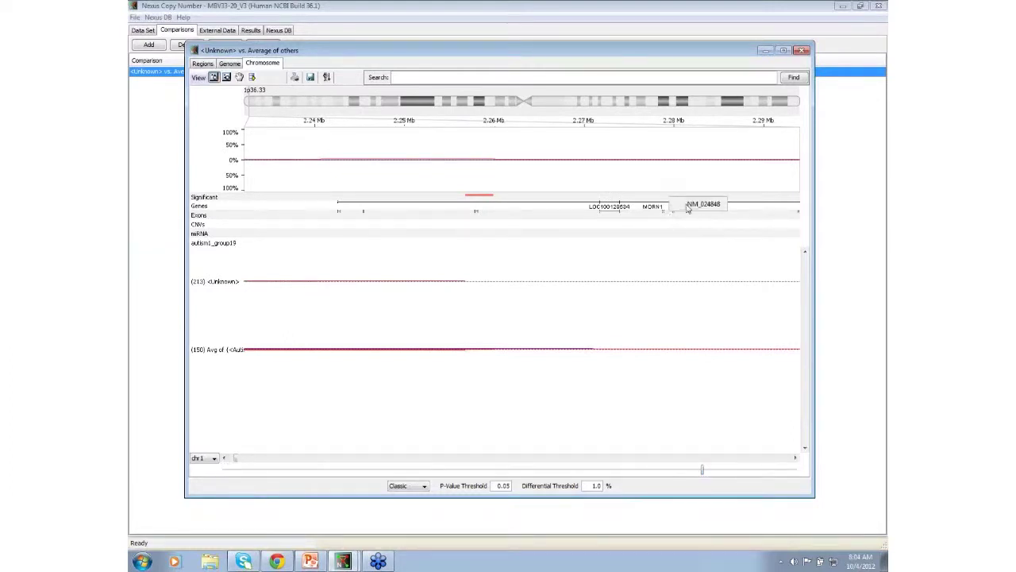
{"action": "left_click", "coordinate": [670, 209]}
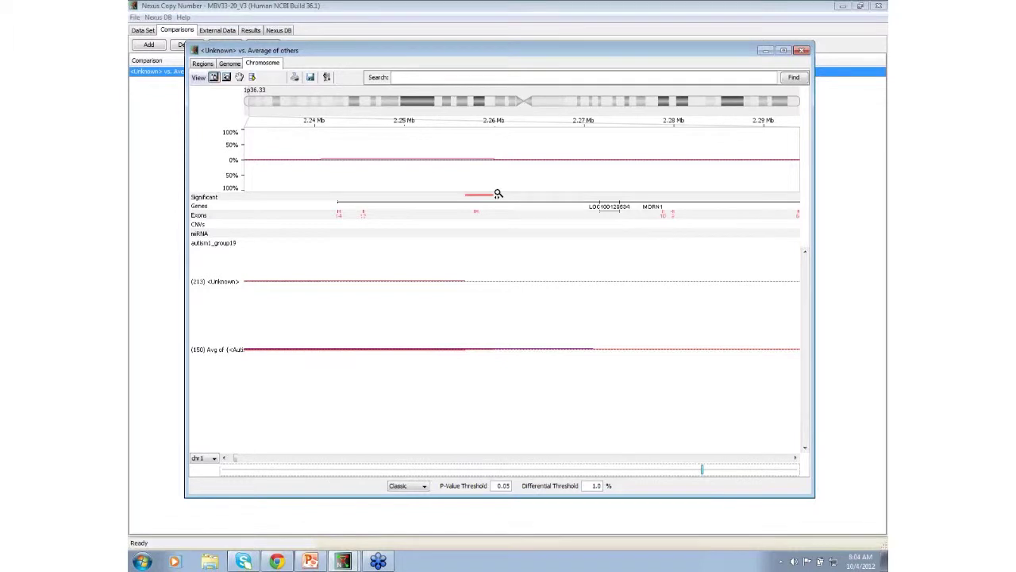
Step: Zoom in on the significant 2.256–2.261 Mb loss, then return to the Regions table
{"action": "left_click_drag", "start_coordinate": [451, 192], "coordinate": [512, 199]}
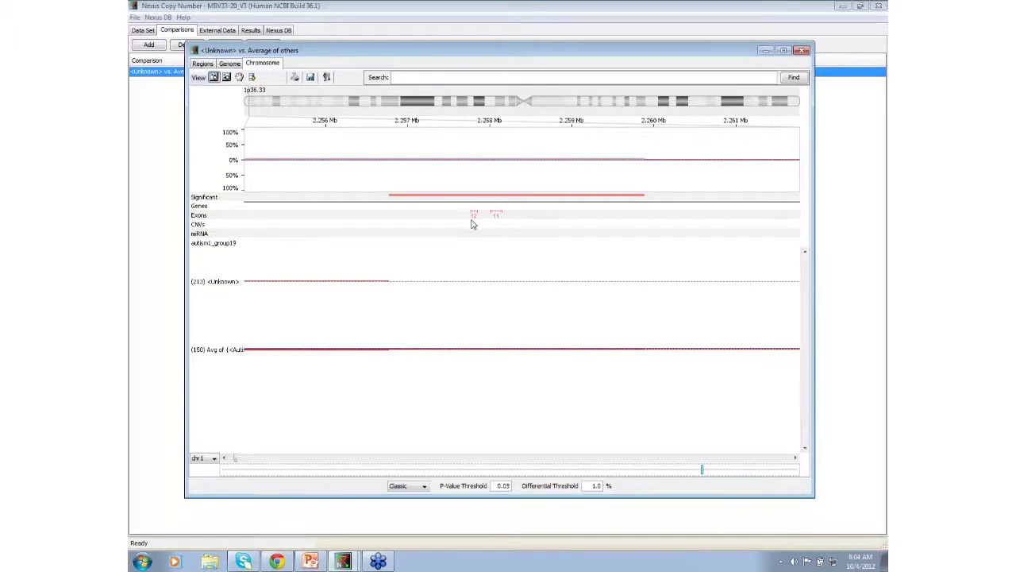
{"action": "mouse_move", "coordinate": [506, 184]}
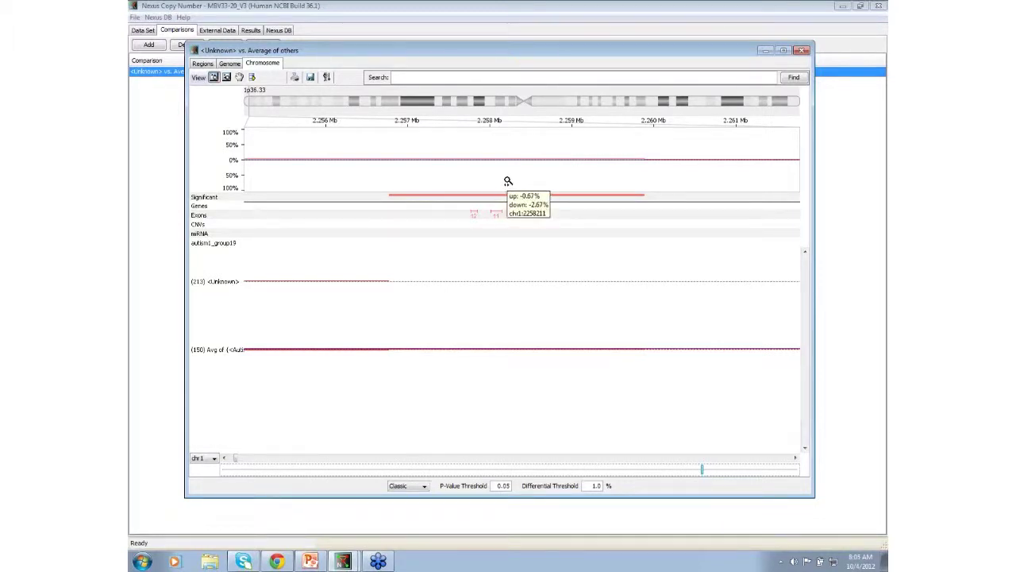
{"action": "left_click", "coordinate": [203, 63]}
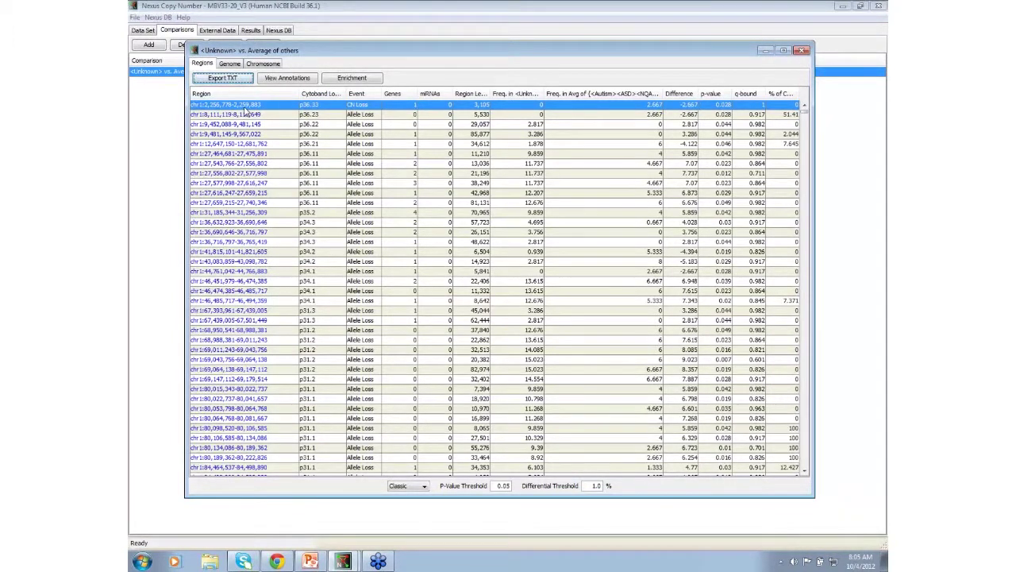
Step: Query the database for chr1:2,256,778-2,259,883 and show aggregate bars for the six matching projects
{"action": "right_click", "coordinate": [246, 106]}
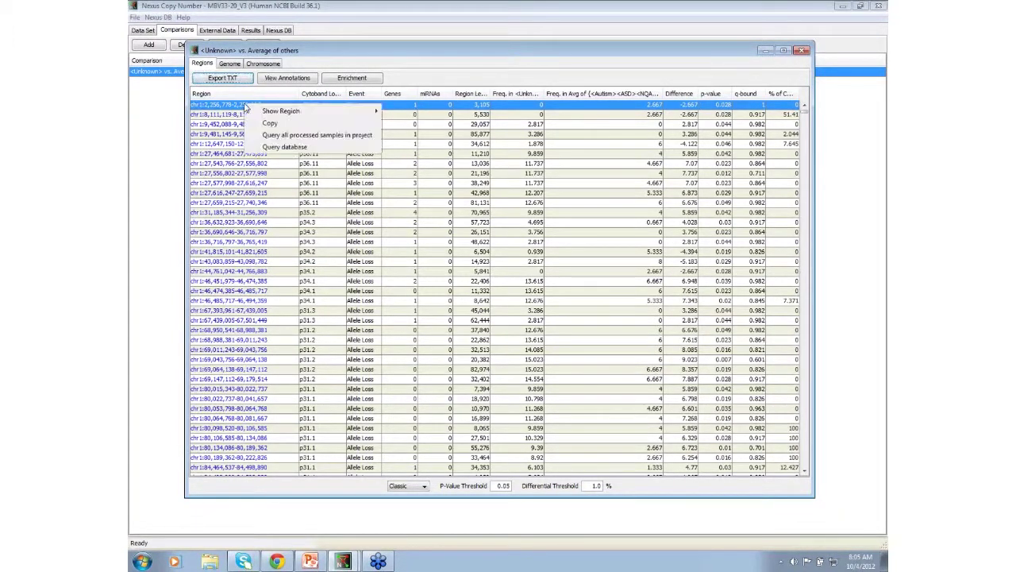
{"action": "left_click", "coordinate": [289, 135]}
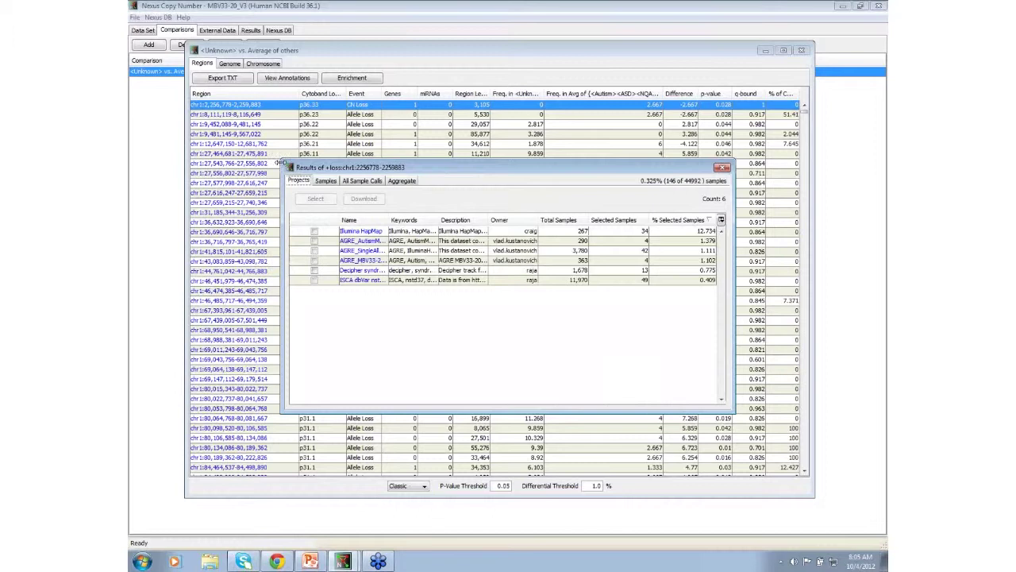
{"action": "left_click_drag", "start_coordinate": [278, 161], "coordinate": [256, 140]}
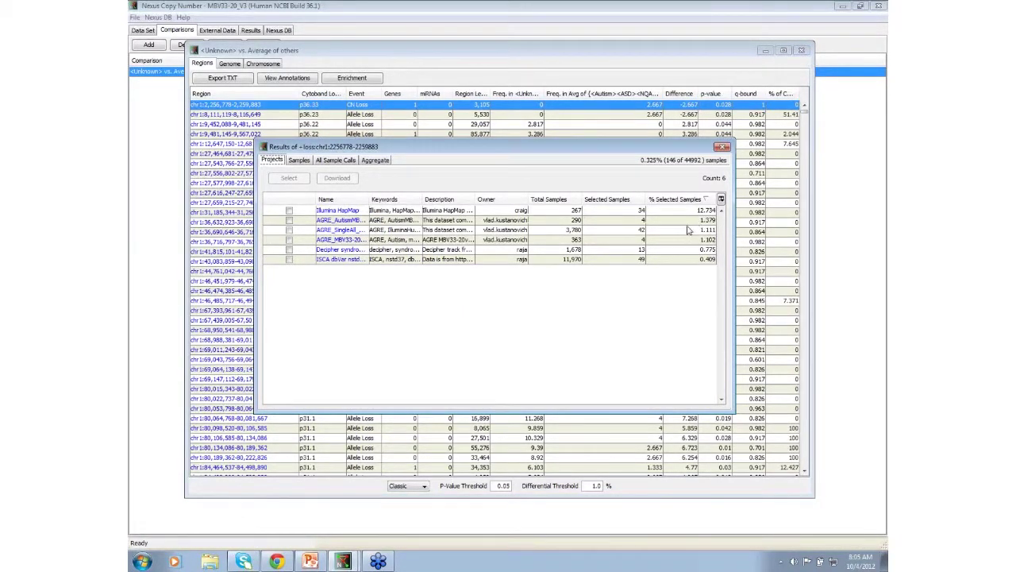
{"action": "left_click", "coordinate": [373, 161]}
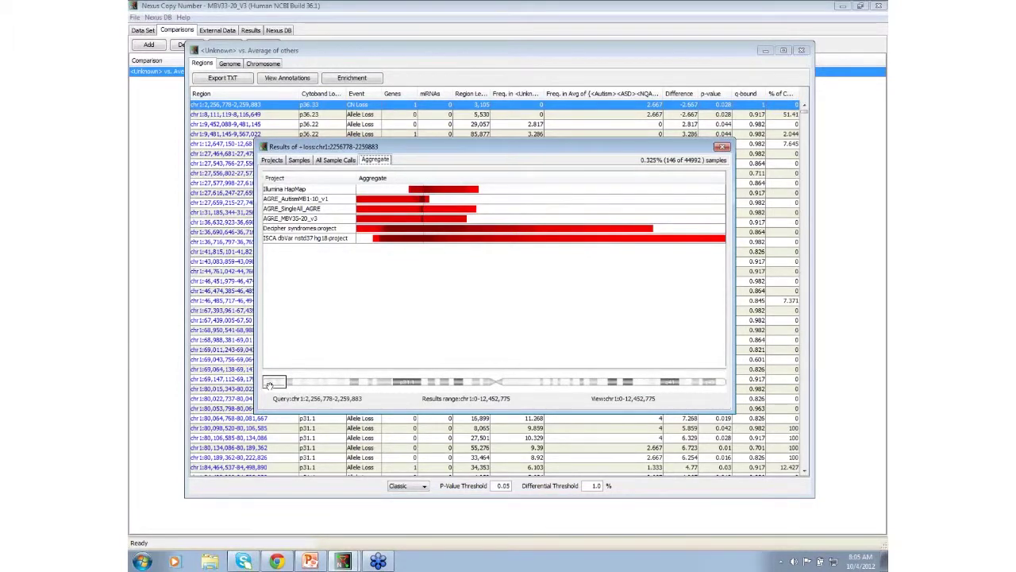
{"action": "left_click", "coordinate": [424, 200]}
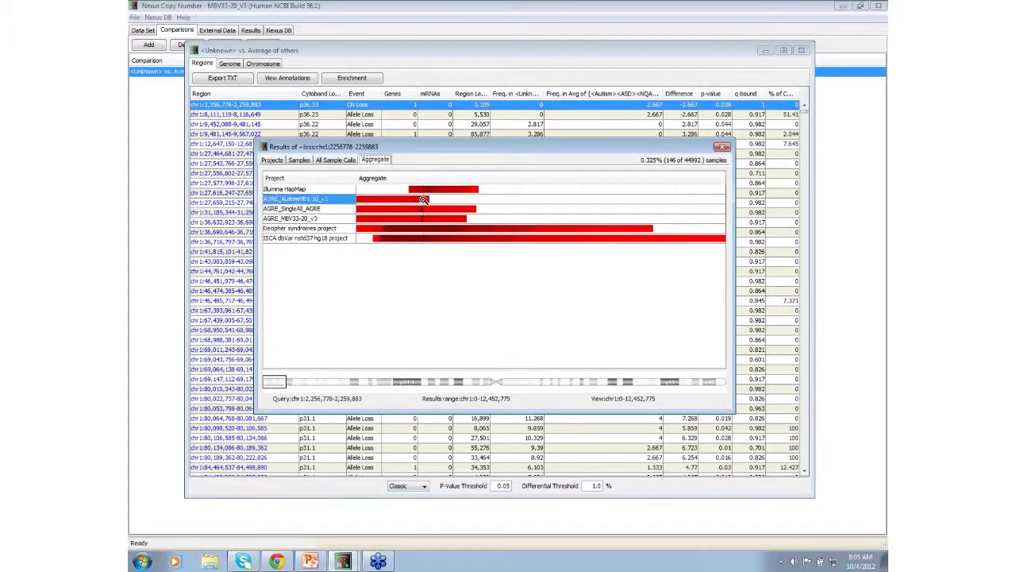
{"action": "left_click", "coordinate": [513, 208]}
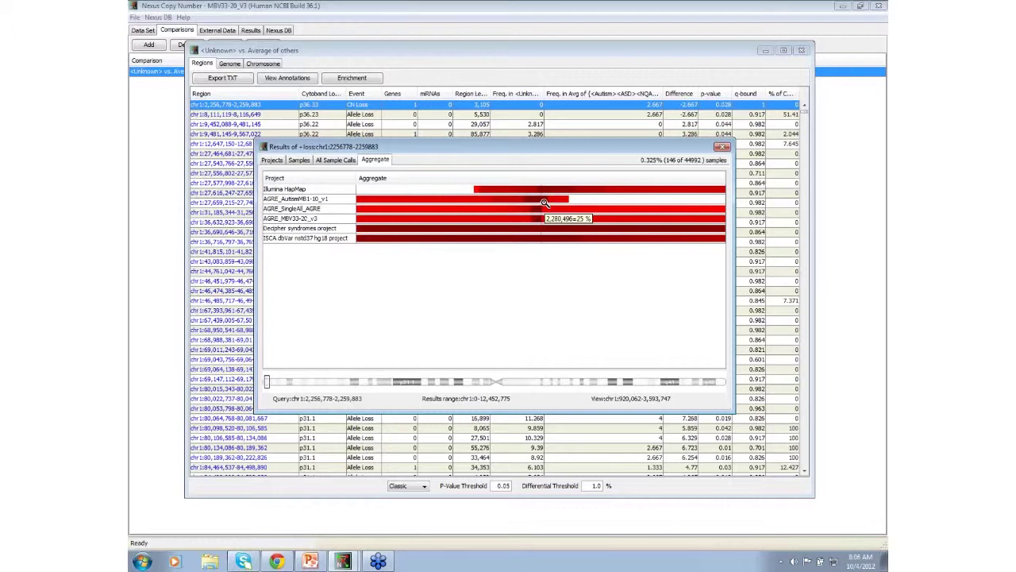
{"action": "left_click", "coordinate": [272, 160]}
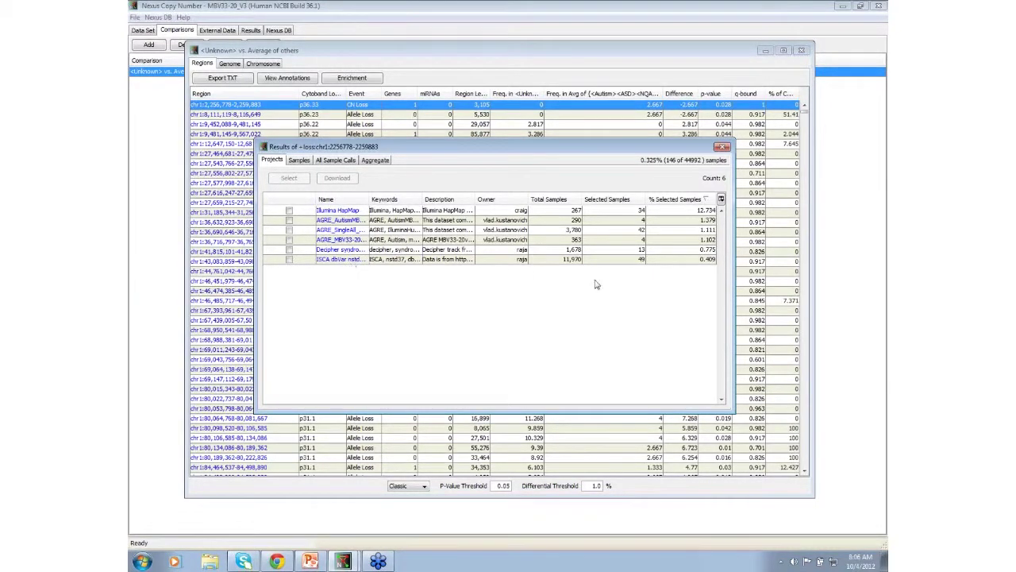
{"action": "left_click", "coordinate": [344, 263]}
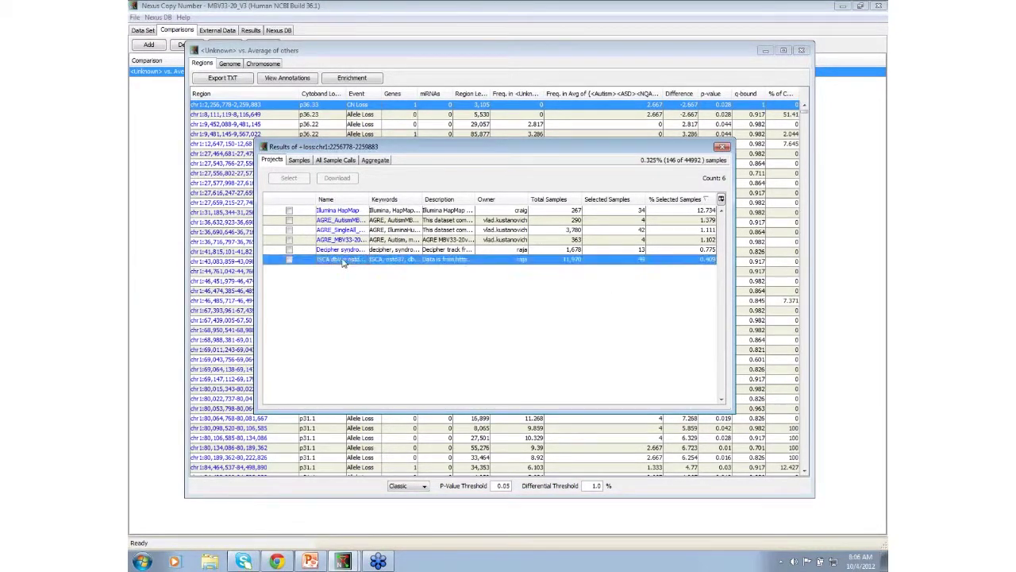
{"action": "double_click", "coordinate": [344, 263]}
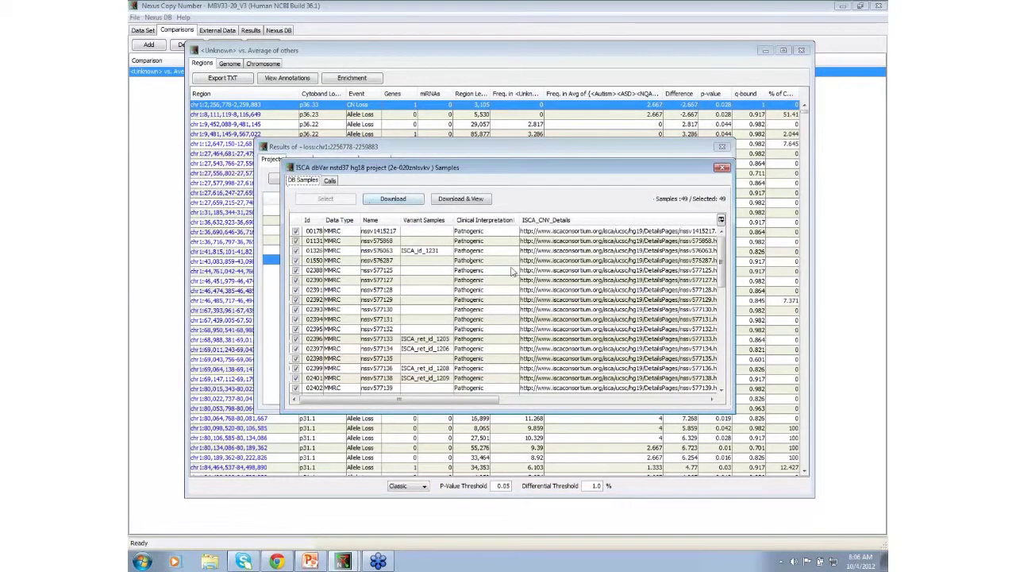
{"action": "scroll", "coordinate": [481, 288], "scroll_direction": "down", "scroll_amount": 5}
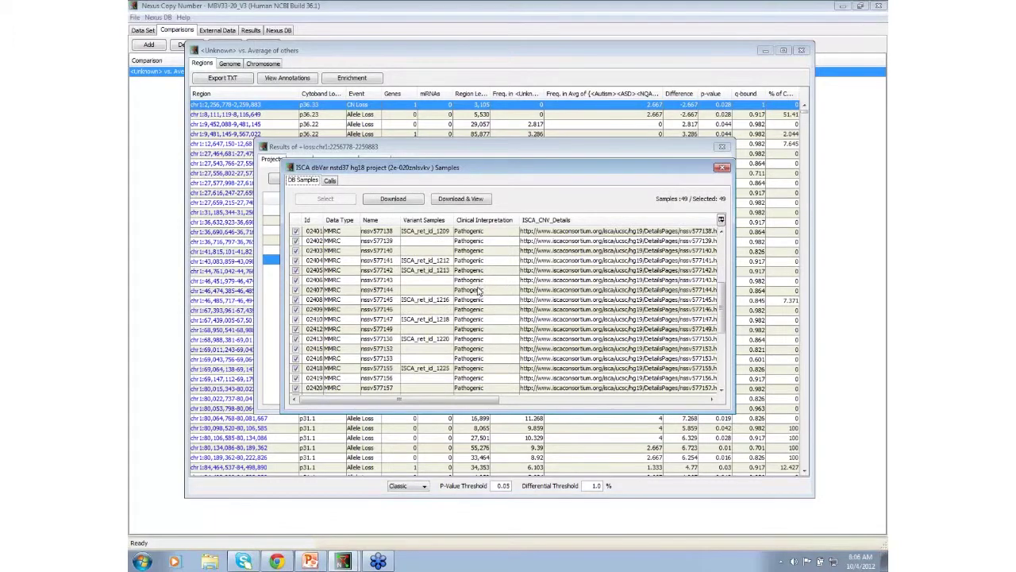
{"action": "left_click", "coordinate": [331, 181]}
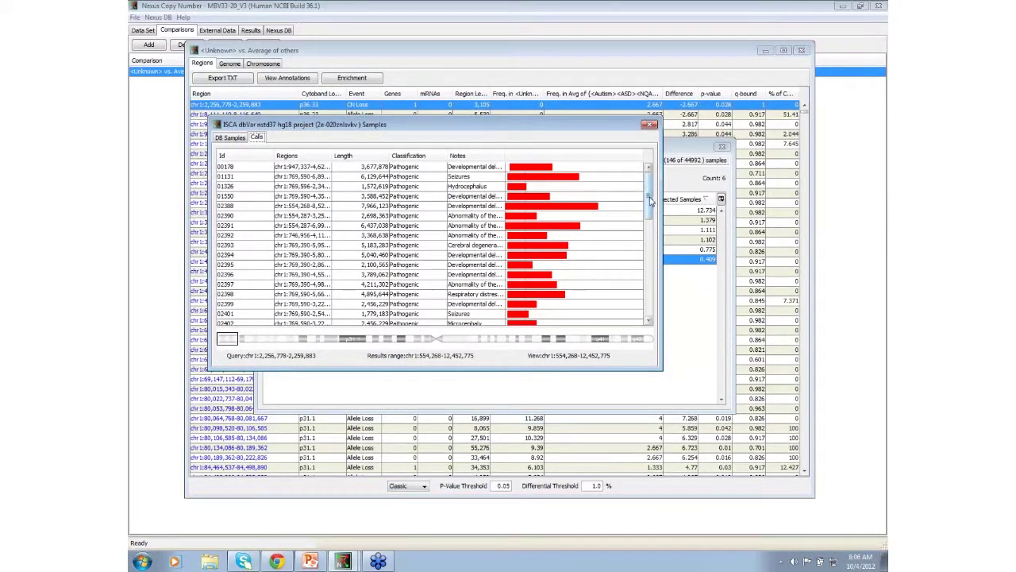
{"action": "scroll", "coordinate": [650, 202], "scroll_direction": "down", "scroll_amount": 1}
{"action": "mouse_move", "coordinate": [650, 202]}
{"action": "left_mouse_down"}
{"action": "mouse_move", "coordinate": [659, 276]}
{"action": "mouse_move", "coordinate": [650, 191]}
{"action": "left_mouse_up"}
{"action": "left_click", "coordinate": [364, 157]}
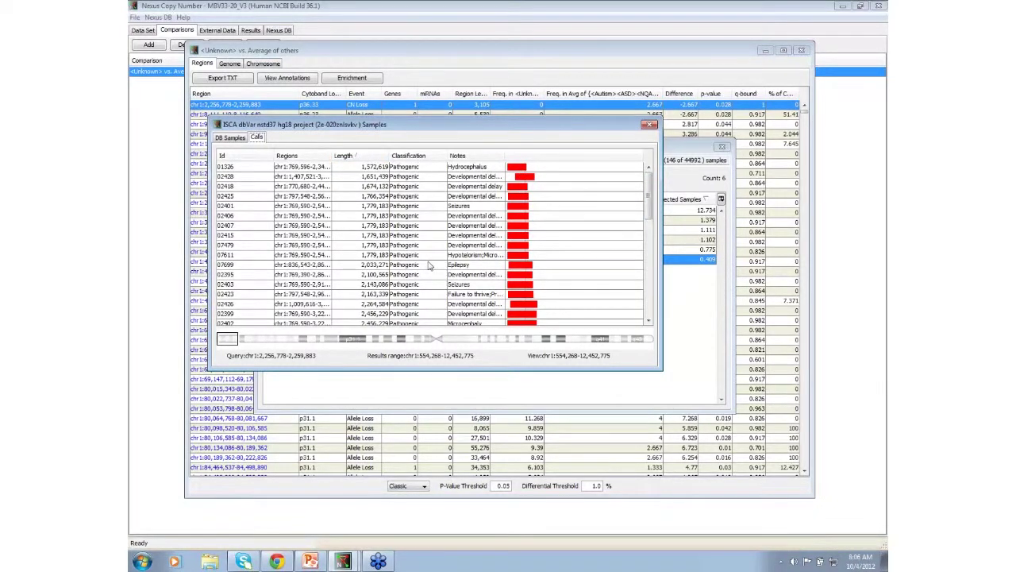
{"action": "scroll", "coordinate": [430, 262], "scroll_direction": "down", "scroll_amount": 5}
{"action": "scroll", "coordinate": [429, 265], "scroll_direction": "down", "scroll_amount": 5}
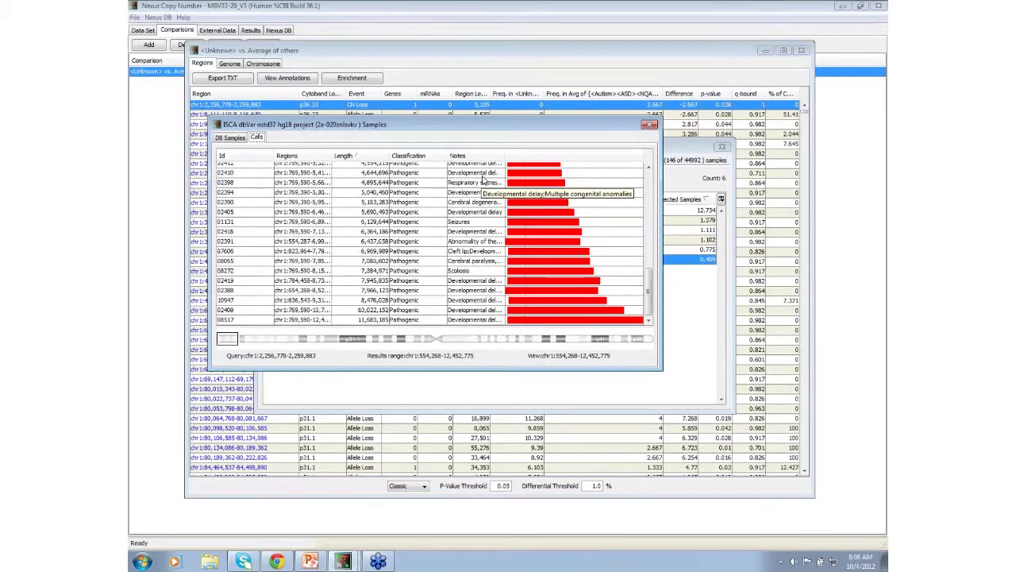
{"action": "left_click", "coordinate": [650, 124]}
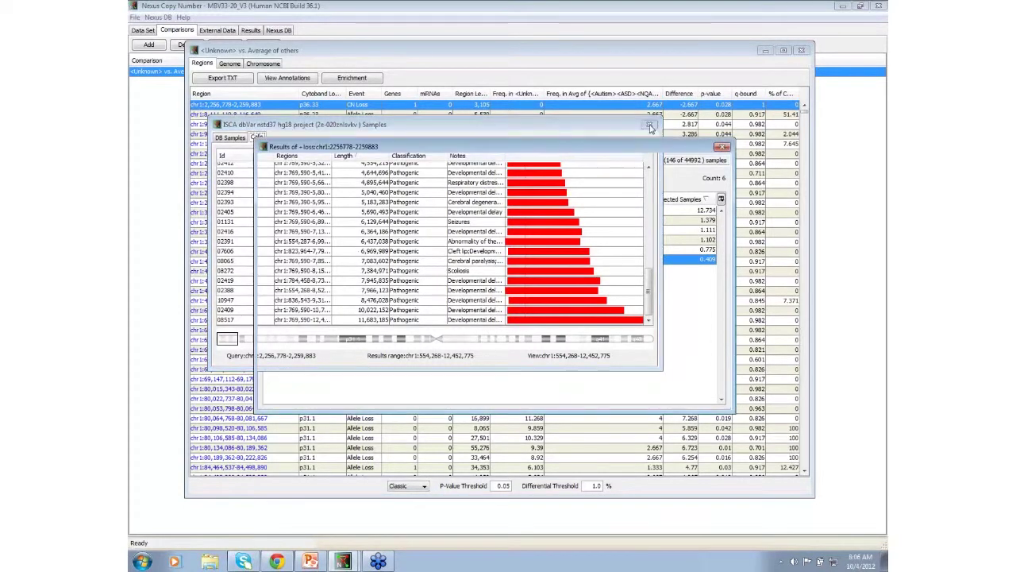
Step: Close the query results and sort regions by Difference ascending, led by chr11:87,937,691-87,954,606
{"action": "left_click", "coordinate": [723, 148]}
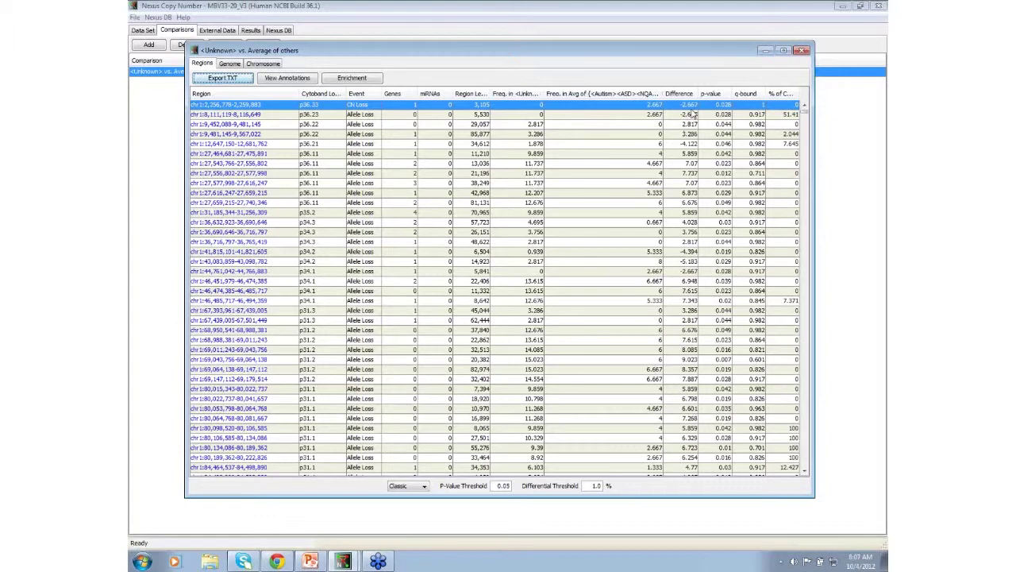
{"action": "left_click", "coordinate": [686, 95]}
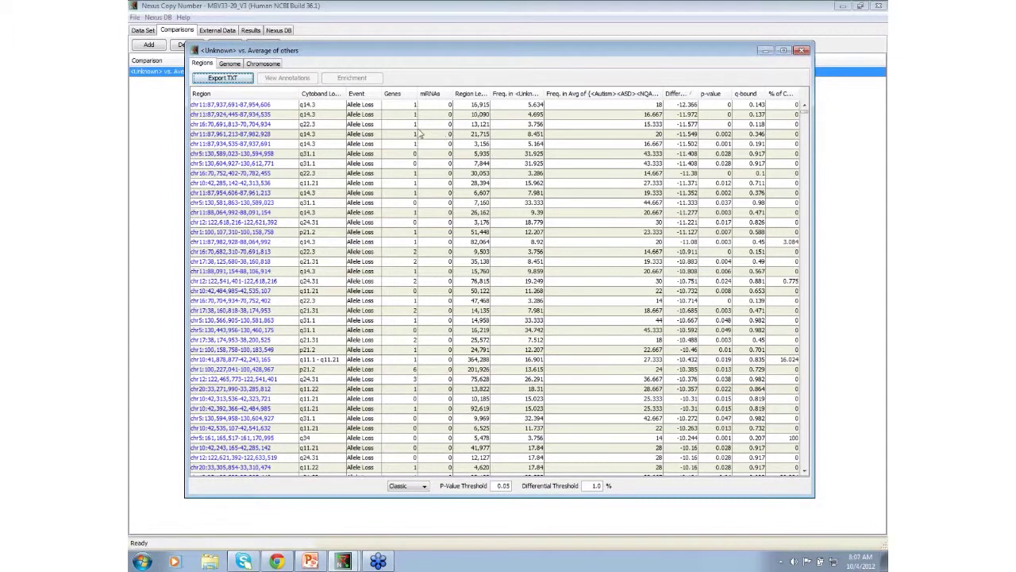
Step: Open chr11:87,937,691-87,954,606 details and search its gene GRM5 in NCBI Entrez (52 Gene records)
{"action": "double_click", "coordinate": [222, 105]}
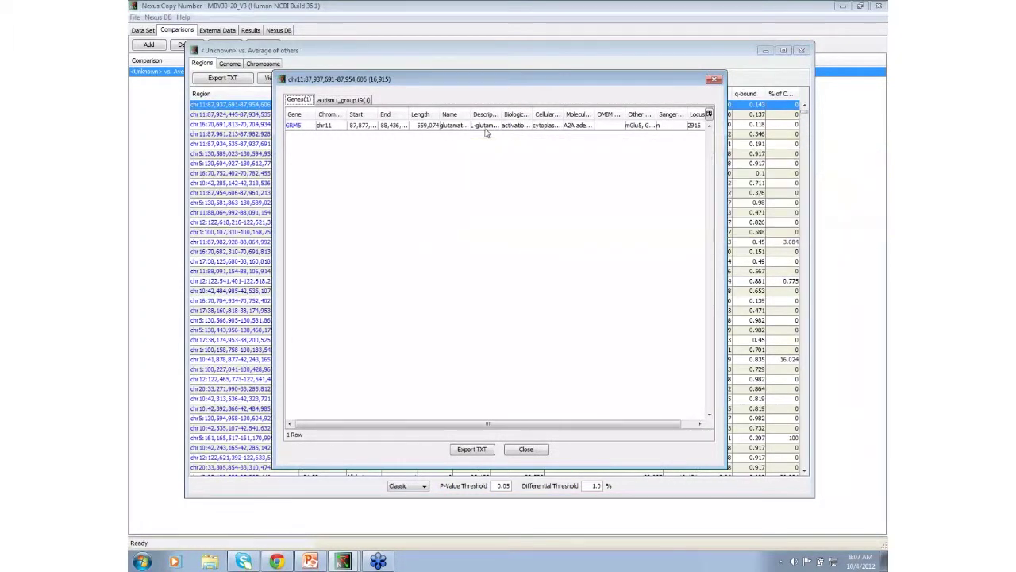
{"action": "left_click", "coordinate": [294, 127]}
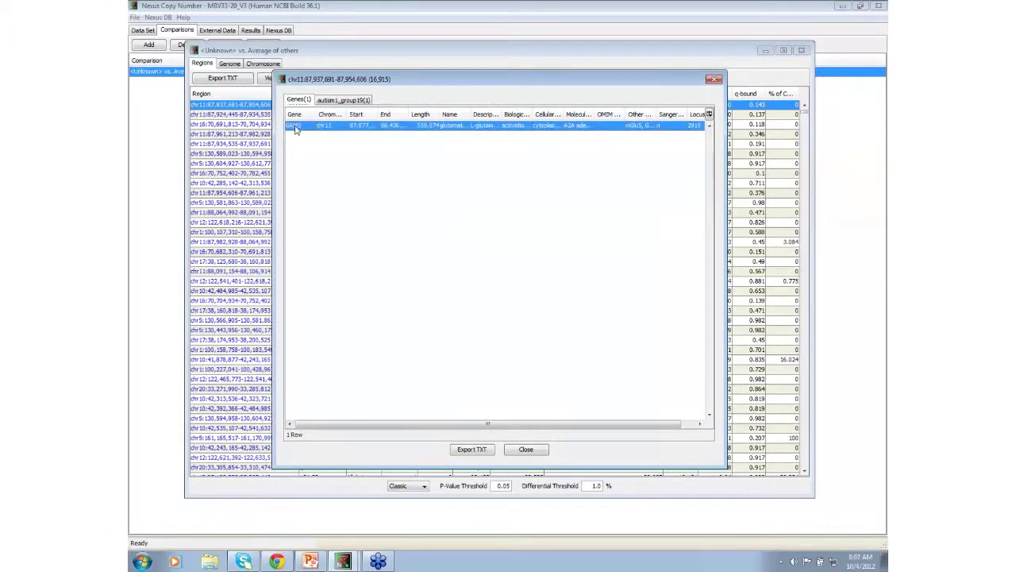
{"action": "double_click", "coordinate": [294, 128]}
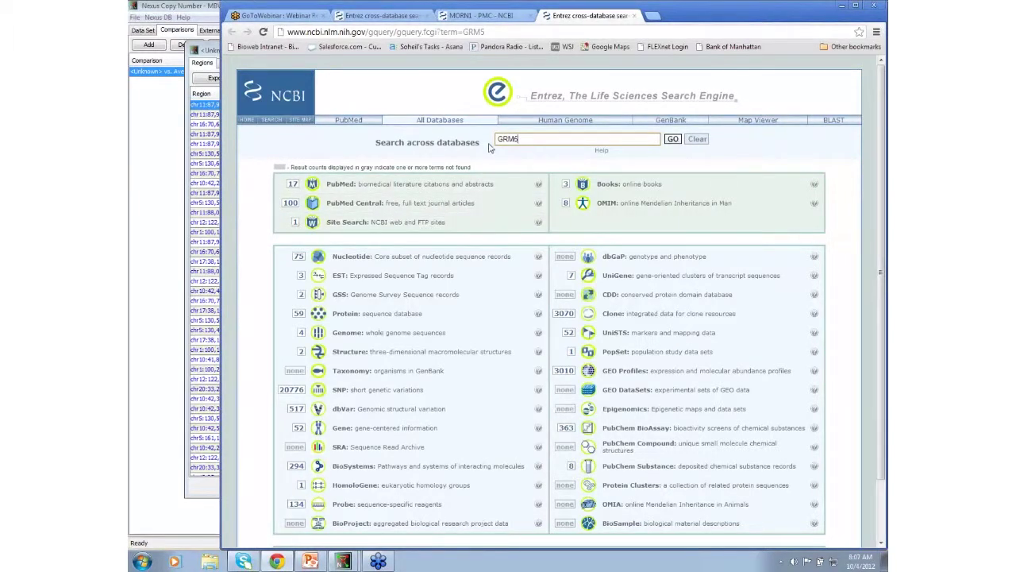
Step: Search PubMed Central for GRM5 autism and open the mGluR rare-variants-in-autism article
{"action": "left_click", "coordinate": [378, 203]}
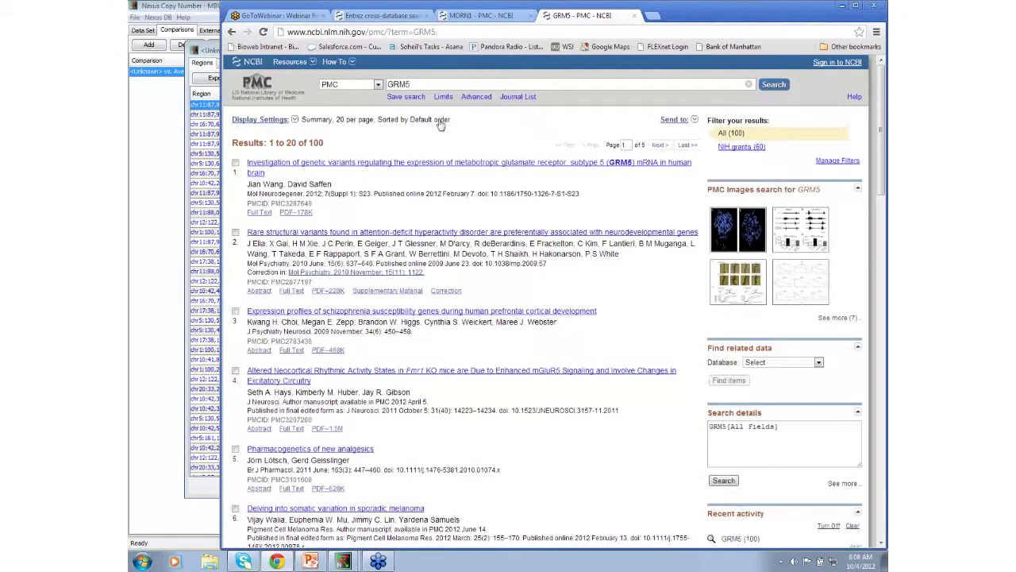
{"action": "left_click", "coordinate": [443, 80]}
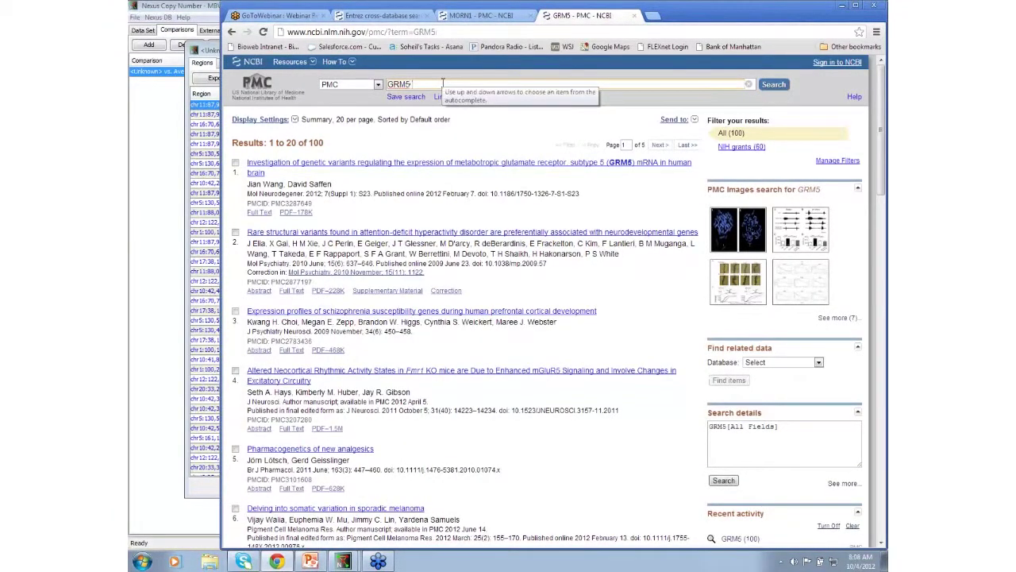
{"action": "key", "text": "Return"}
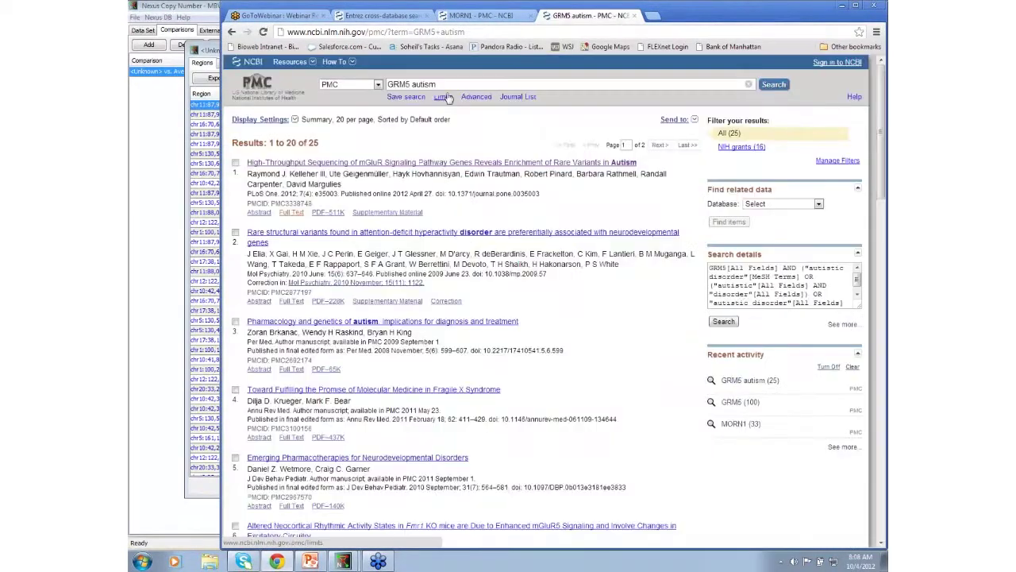
{"action": "left_click", "coordinate": [303, 165]}
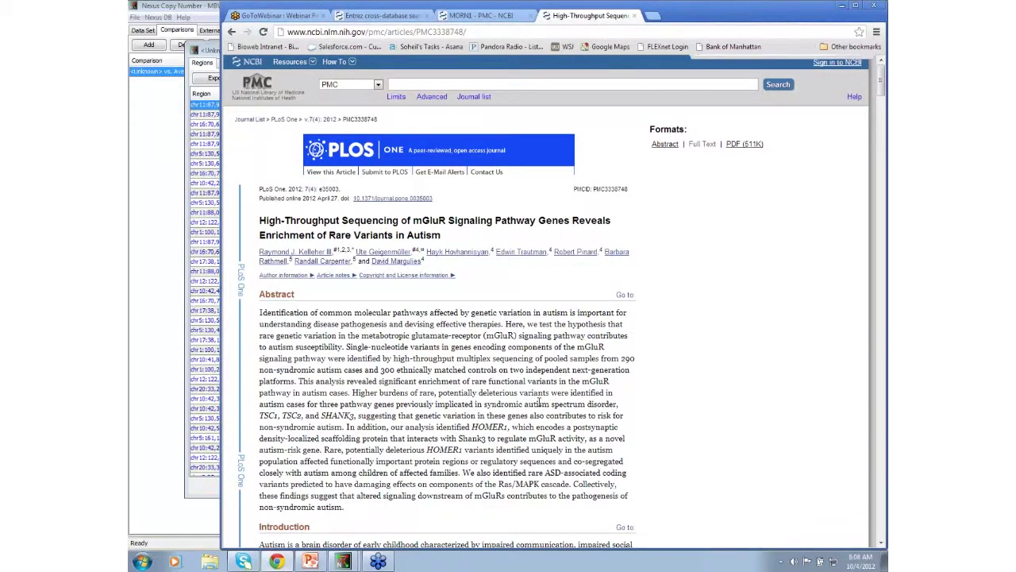
Step: Highlight 'grm' mentions in the article, minimise Chrome, and close the region detail window
{"action": "key", "text": "ctrl+f"}
{"action": "type", "text": "grm"}
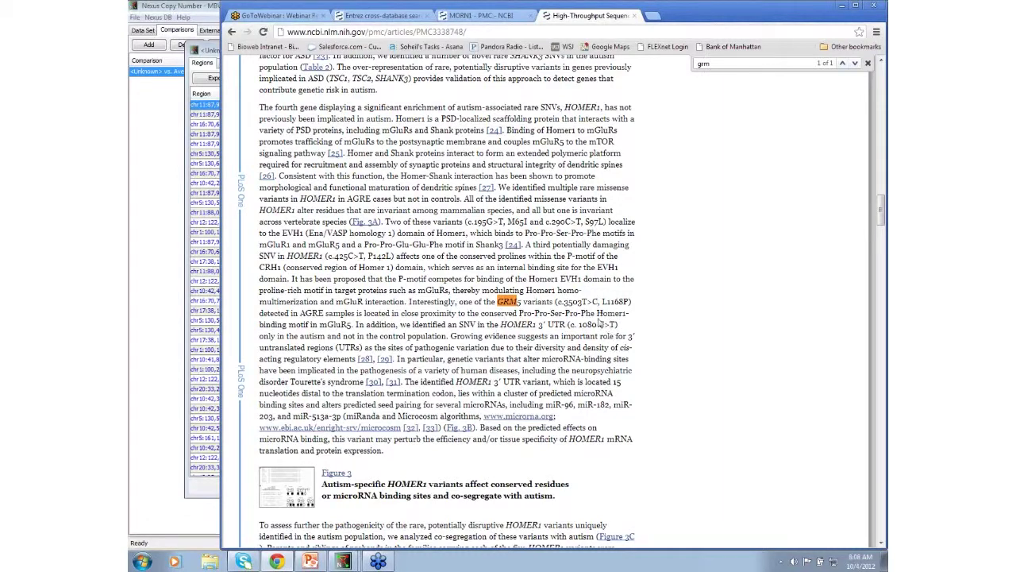
{"action": "left_click", "coordinate": [843, 6]}
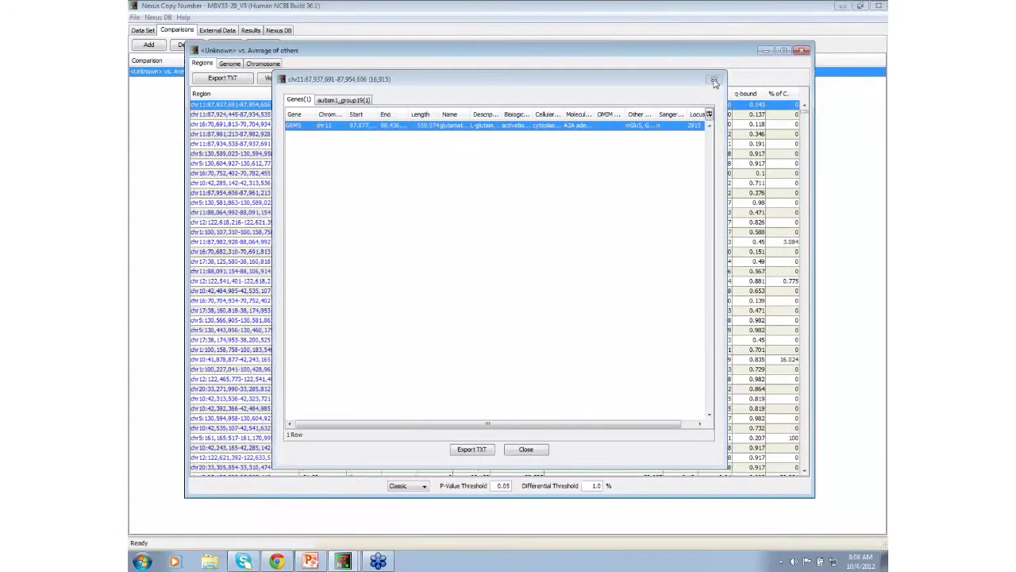
{"action": "left_click", "coordinate": [714, 79]}
Step: Show the top chr11 region in the chromosome view with enlarged track heights
{"action": "right_click", "coordinate": [236, 108]}
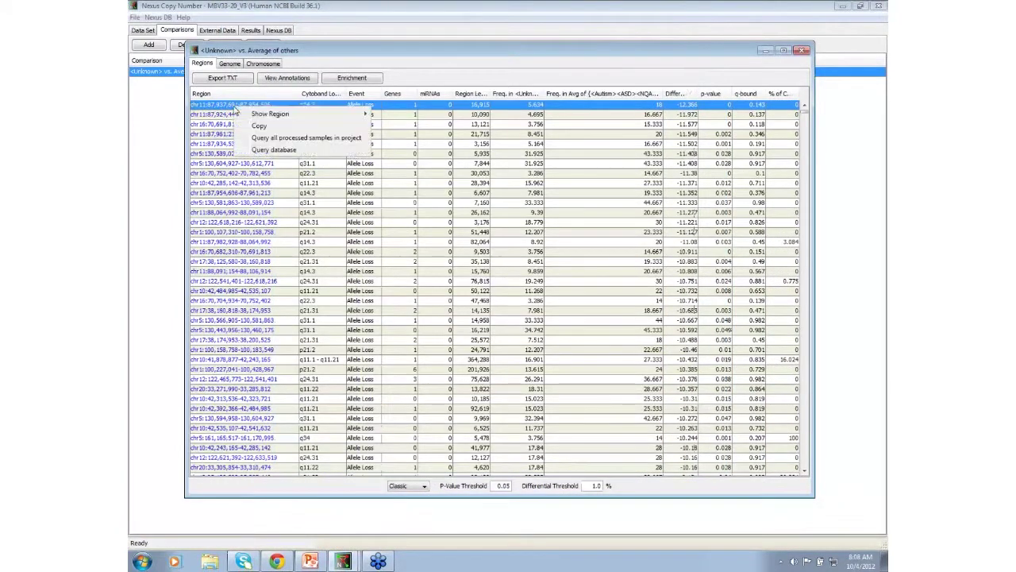
{"action": "mouse_move", "coordinate": [278, 115]}
{"action": "left_click", "coordinate": [396, 117]}
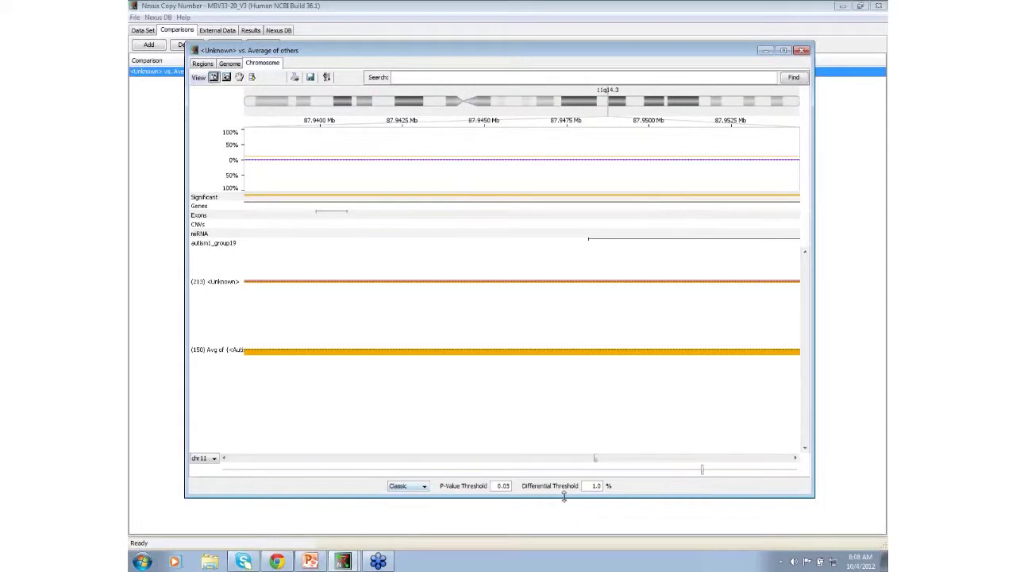
{"action": "left_click", "coordinate": [703, 471]}
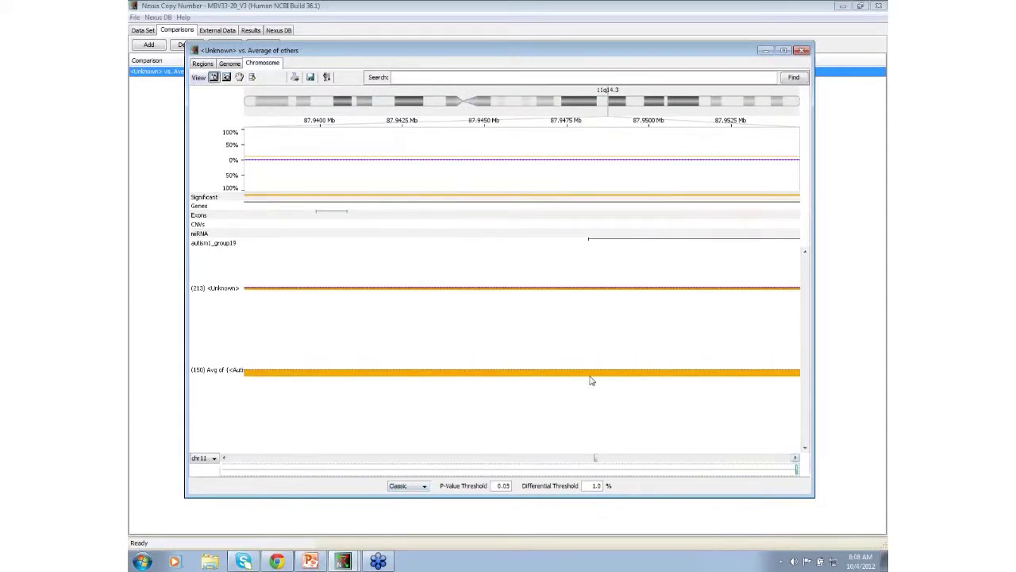
{"action": "mouse_move", "coordinate": [591, 381]}
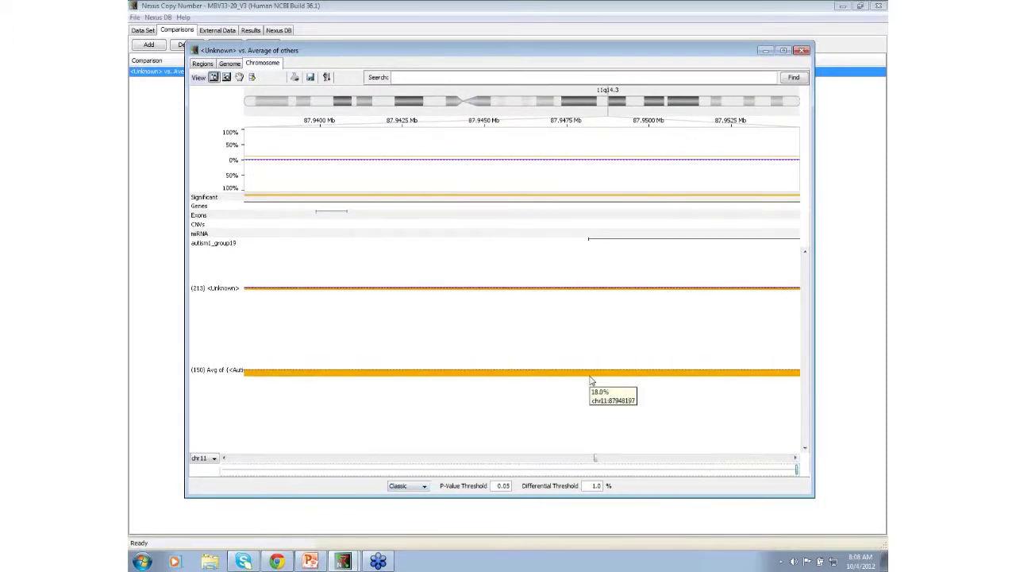
{"action": "mouse_move", "coordinate": [577, 324]}
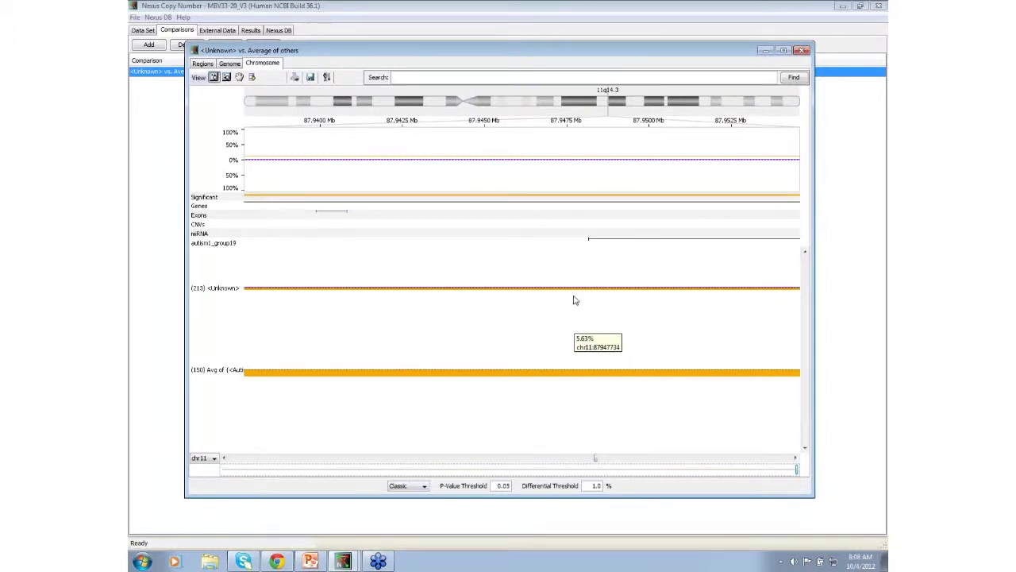
{"action": "mouse_move", "coordinate": [404, 162]}
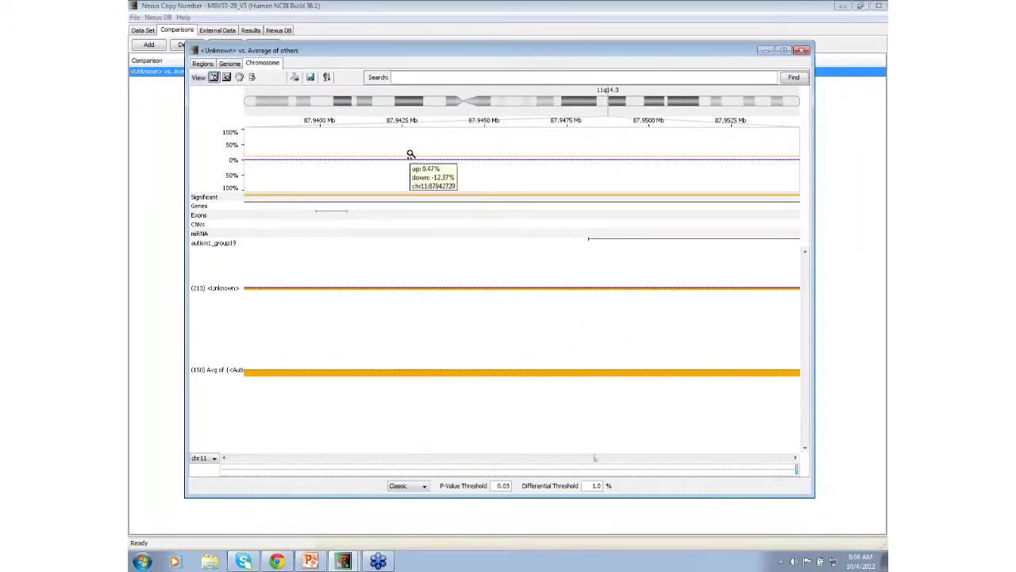
{"action": "scroll", "coordinate": [473, 172], "scroll_direction": "down", "scroll_amount": 3}
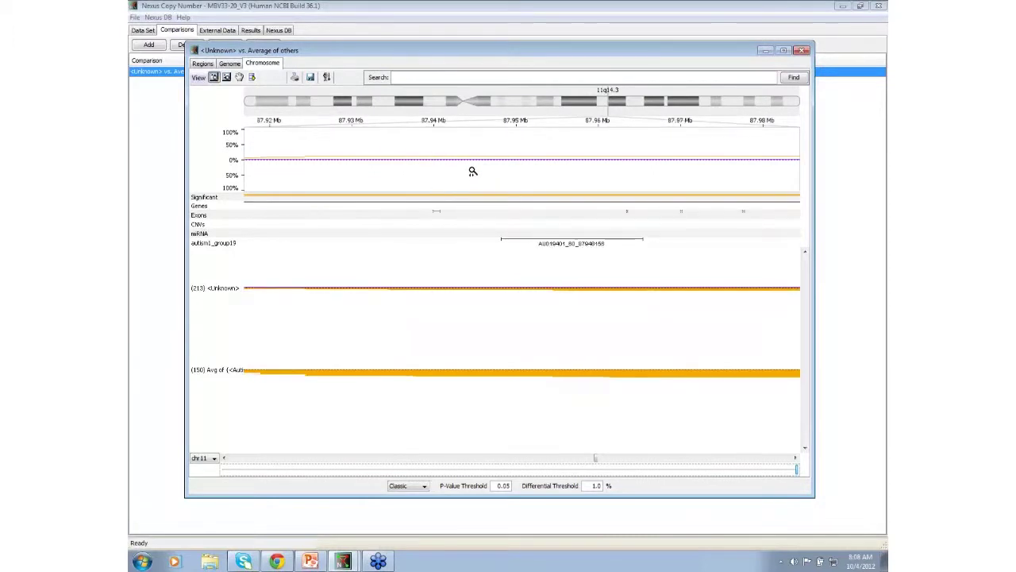
{"action": "scroll", "coordinate": [473, 171], "scroll_direction": "down", "scroll_amount": 1}
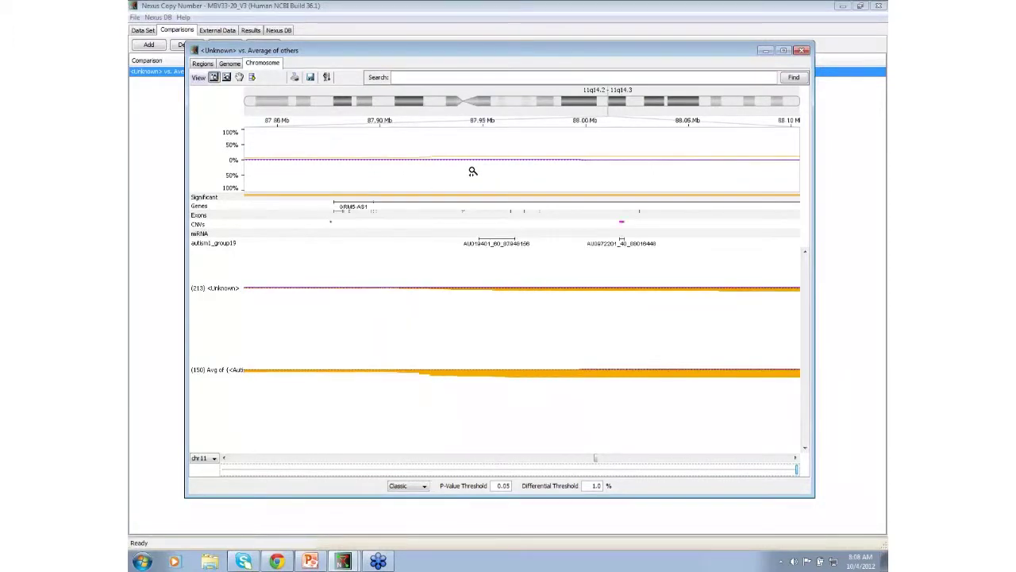
{"action": "scroll", "coordinate": [472, 171], "scroll_direction": "down", "scroll_amount": 1}
{"action": "scroll", "coordinate": [473, 171], "scroll_direction": "down", "scroll_amount": 1}
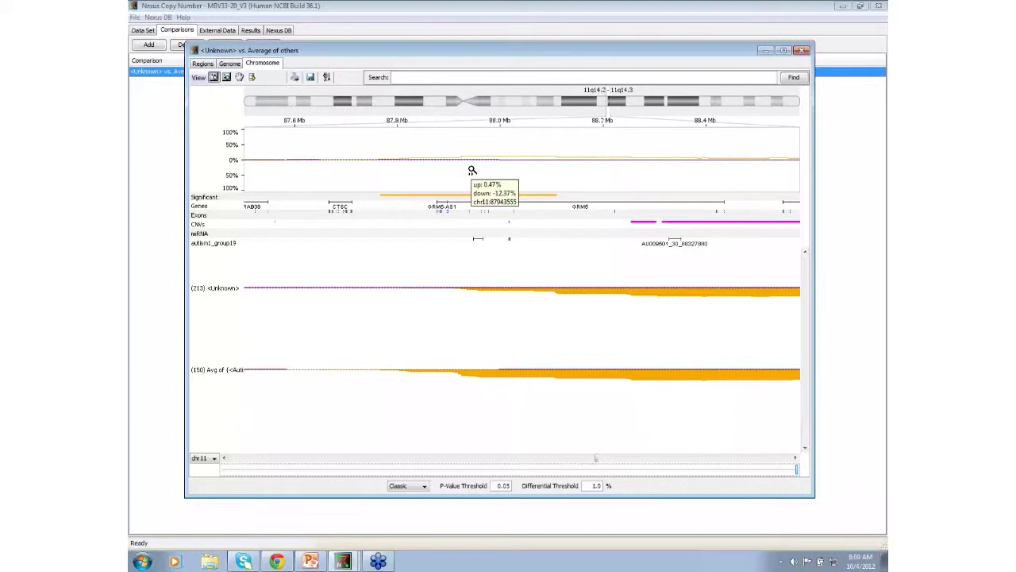
{"action": "scroll", "coordinate": [472, 170], "scroll_direction": "down", "scroll_amount": 1}
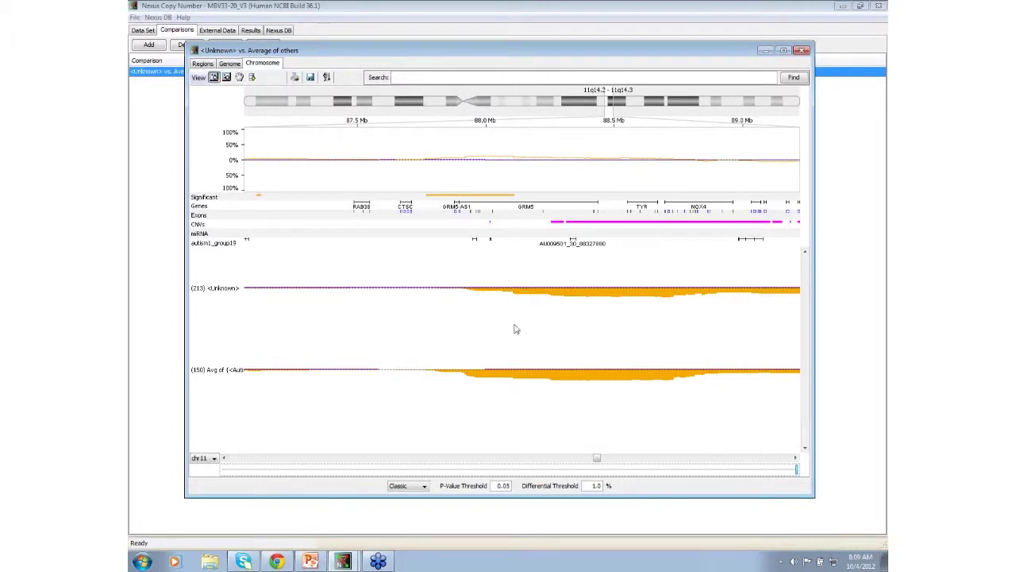
{"action": "mouse_move", "coordinate": [410, 307]}
{"action": "mouse_move", "coordinate": [456, 382]}
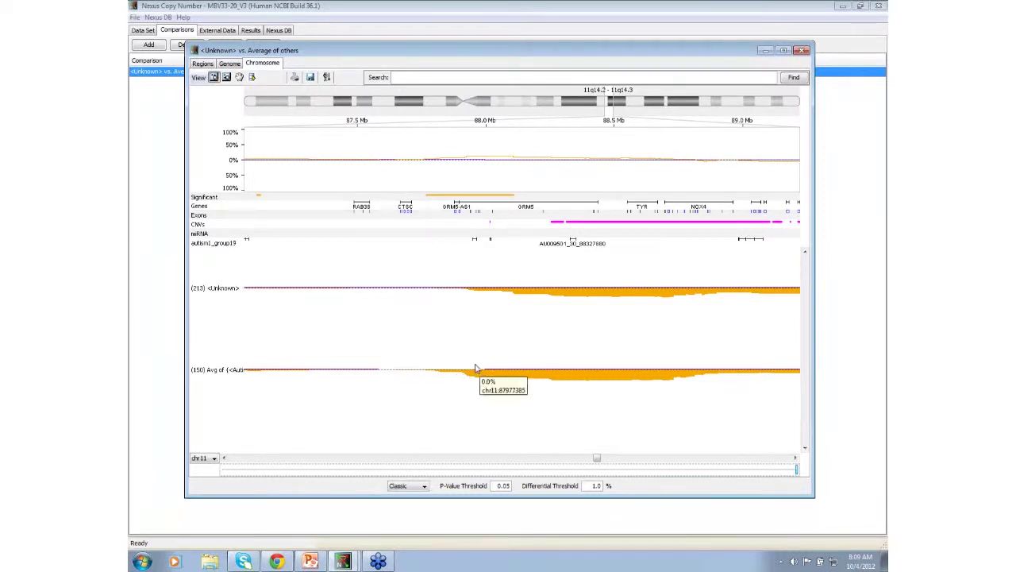
Step: Copy the top region's coordinates from the Regions table and return to the main window
{"action": "left_click", "coordinate": [204, 65]}
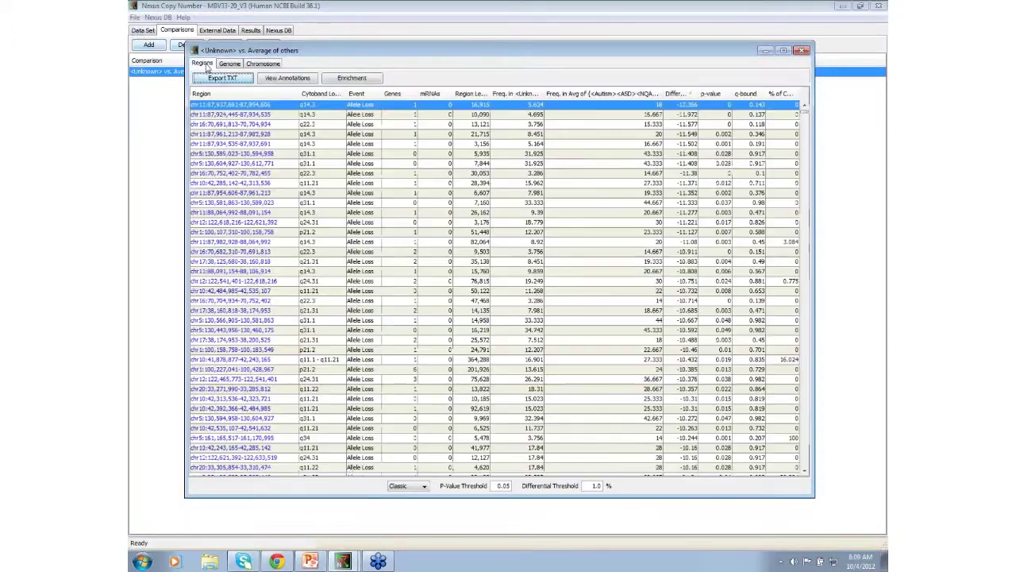
{"action": "right_click", "coordinate": [235, 105]}
{"action": "left_click", "coordinate": [255, 124]}
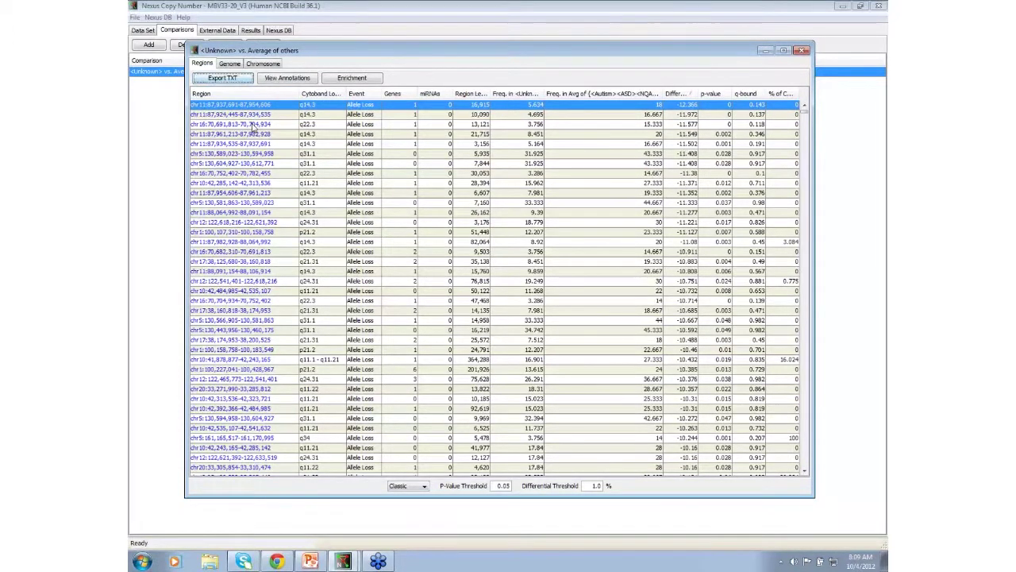
{"action": "left_click", "coordinate": [544, 33]}
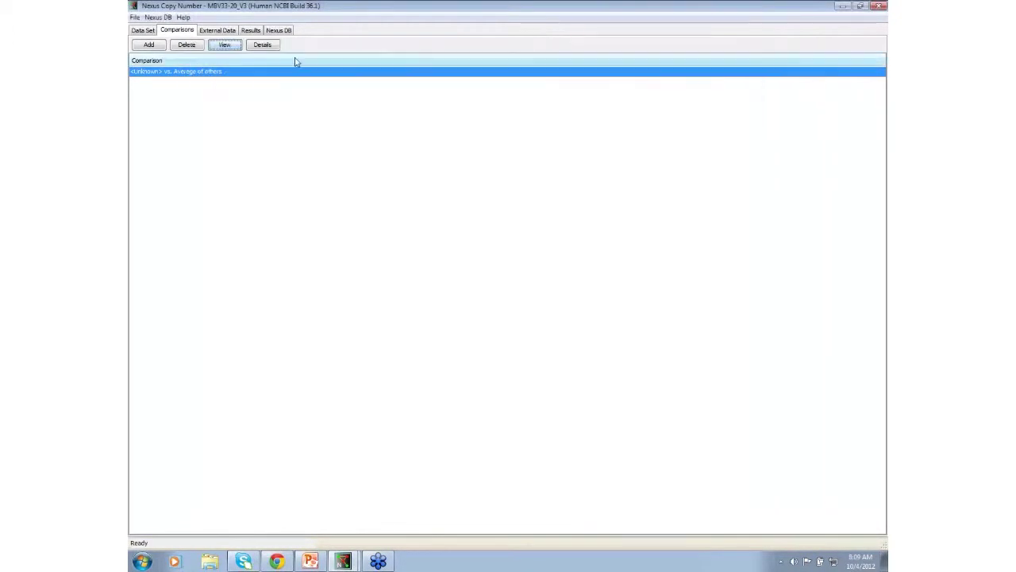
Step: In Results > Chromosome, paste the copied chr11 coordinates into Search to jump there
{"action": "left_click", "coordinate": [253, 31]}
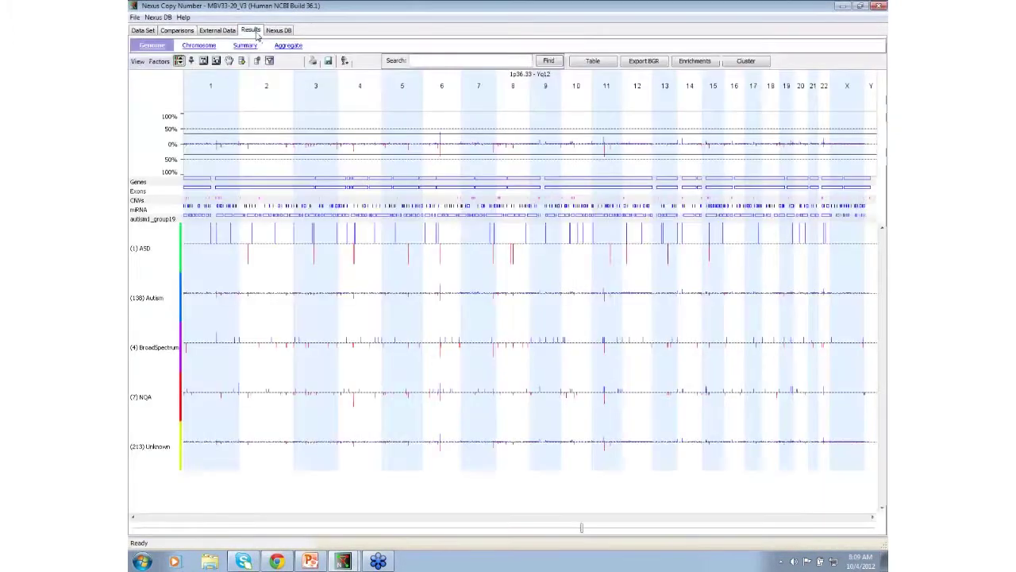
{"action": "left_click", "coordinate": [198, 45]}
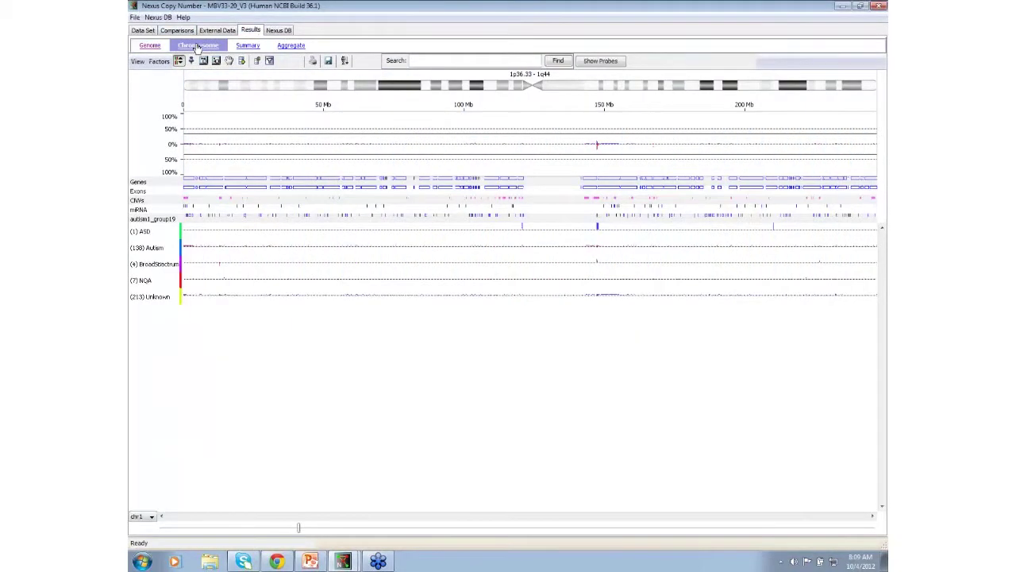
{"action": "left_click", "coordinate": [434, 59]}
{"action": "type", "text": "chr11:87,937,691-87,954,606"}
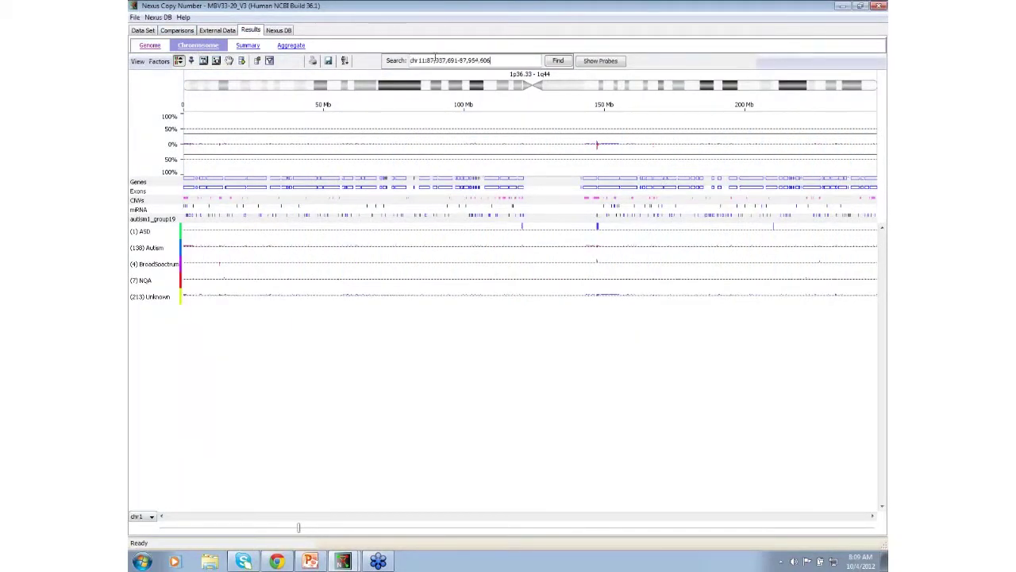
{"action": "key", "text": "Return"}
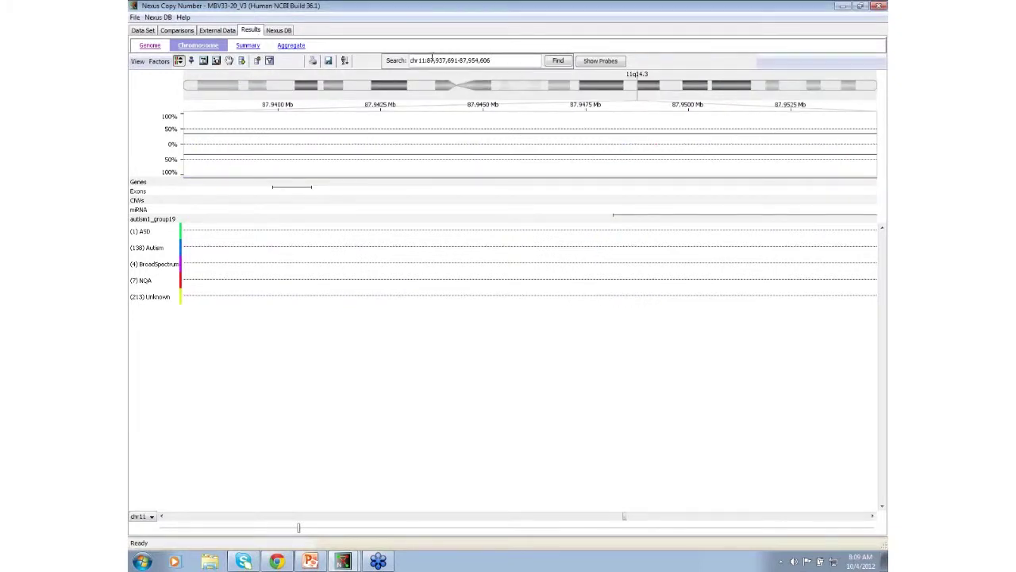
Step: Switch the sample tracks from individual samples to the aggregate frequency plot
{"action": "left_click", "coordinate": [137, 62]}
{"action": "mouse_move", "coordinate": [157, 90]}
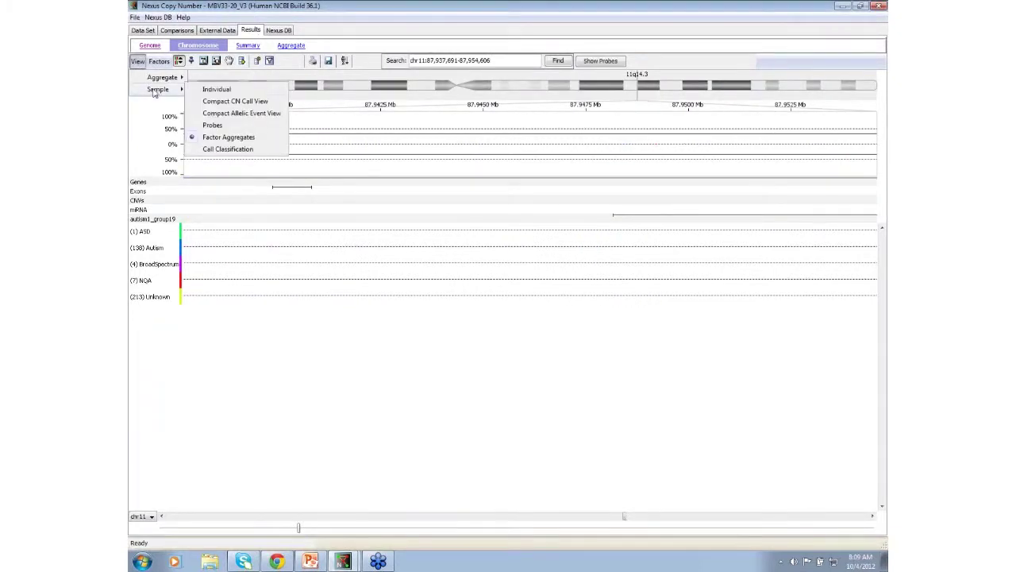
{"action": "left_click", "coordinate": [221, 95]}
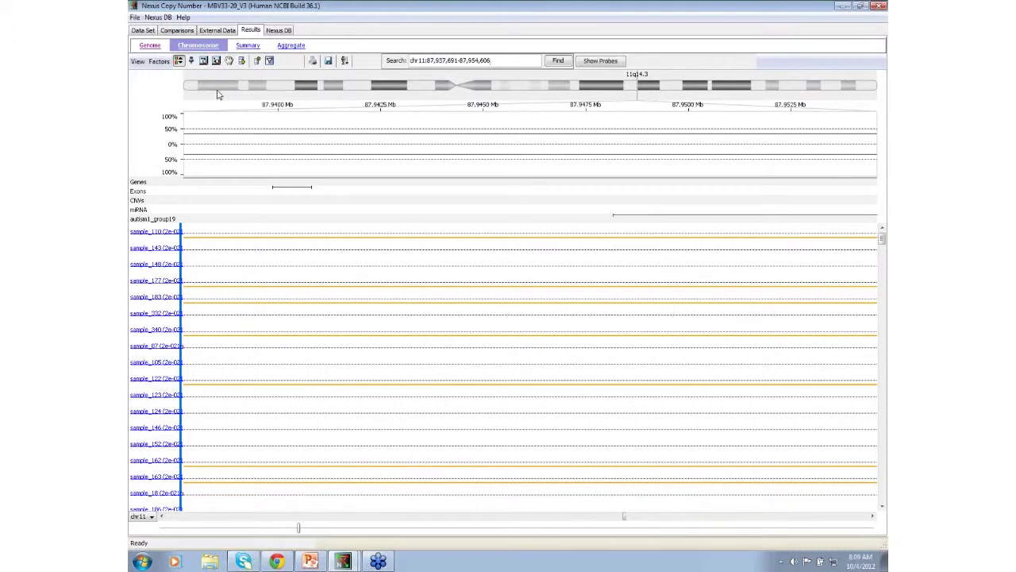
{"action": "left_click", "coordinate": [159, 62]}
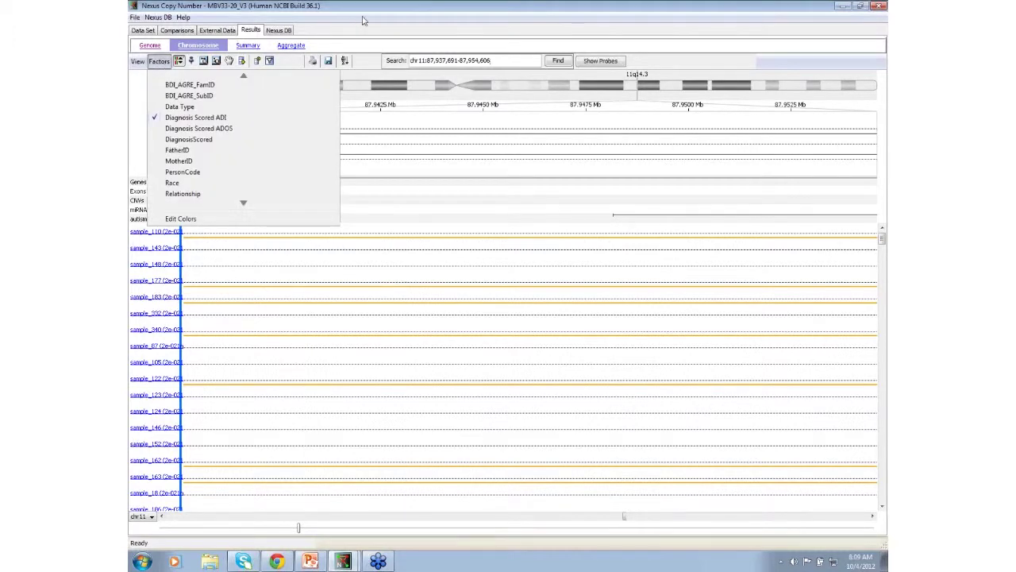
{"action": "left_click", "coordinate": [159, 64]}
{"action": "left_click", "coordinate": [138, 64]}
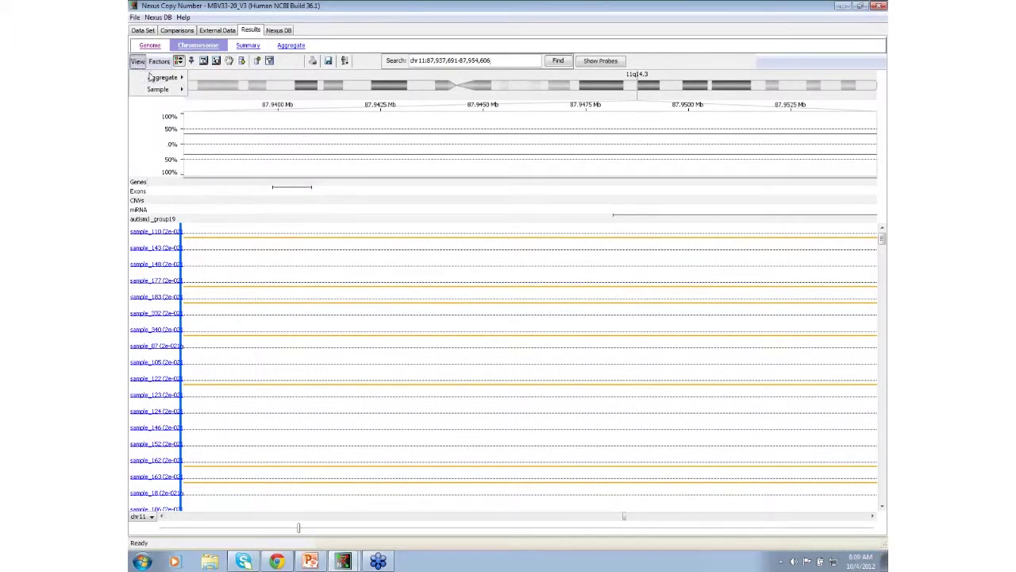
{"action": "mouse_move", "coordinate": [155, 77]}
{"action": "left_click", "coordinate": [222, 91]}
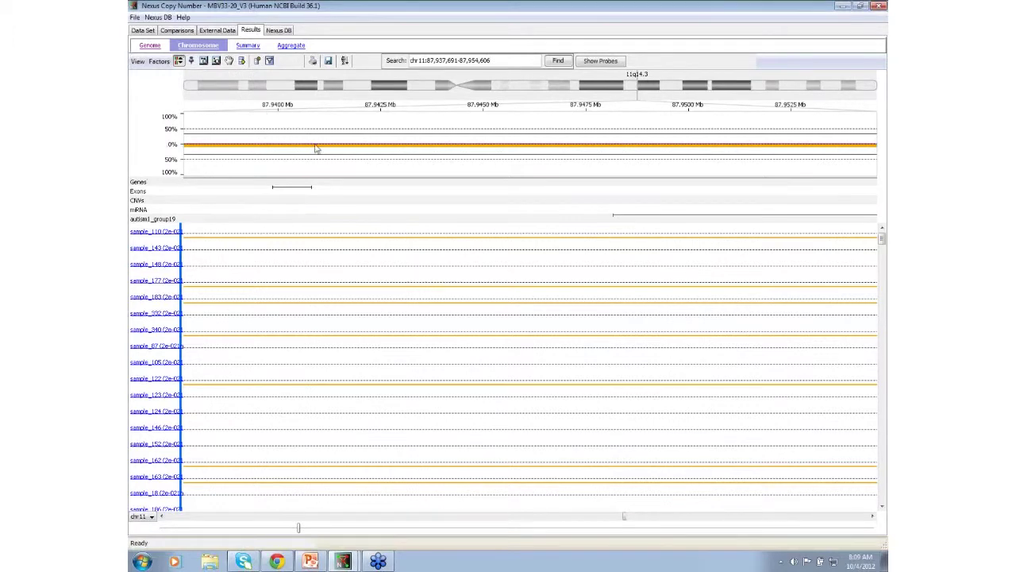
Step: Zoom the region view and group the samples into factor aggregate tracks
{"action": "left_click", "coordinate": [203, 61]}
{"action": "scroll", "coordinate": [443, 155], "scroll_direction": "down", "scroll_amount": 2}
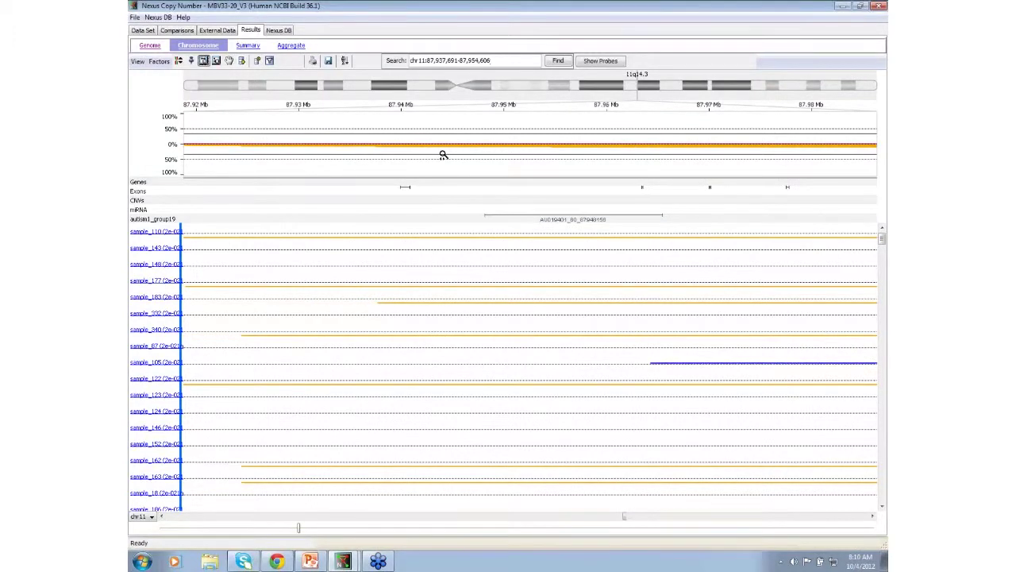
{"action": "scroll", "coordinate": [443, 155], "scroll_direction": "down", "scroll_amount": 1}
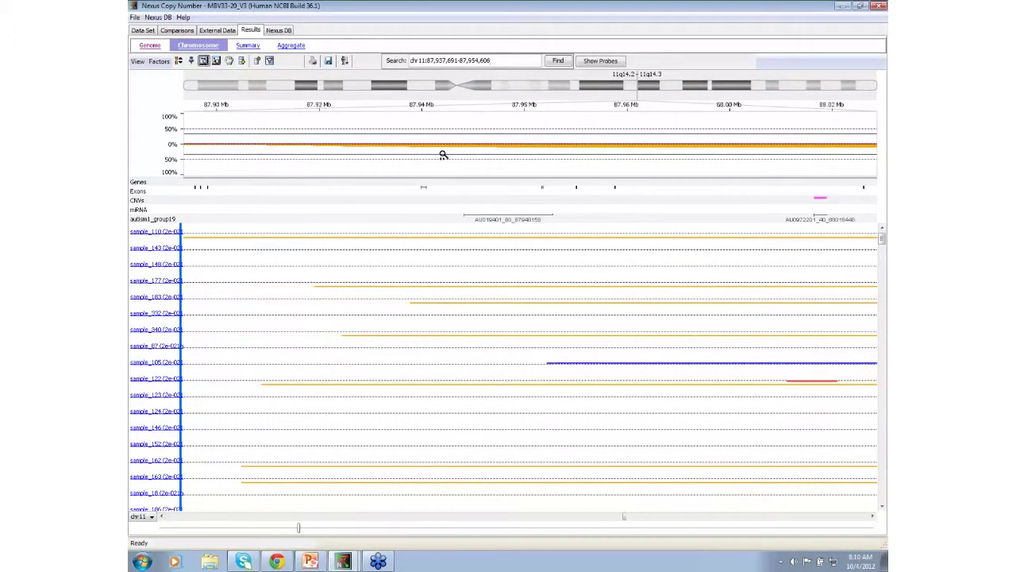
{"action": "left_click", "coordinate": [138, 62]}
{"action": "mouse_move", "coordinate": [151, 90]}
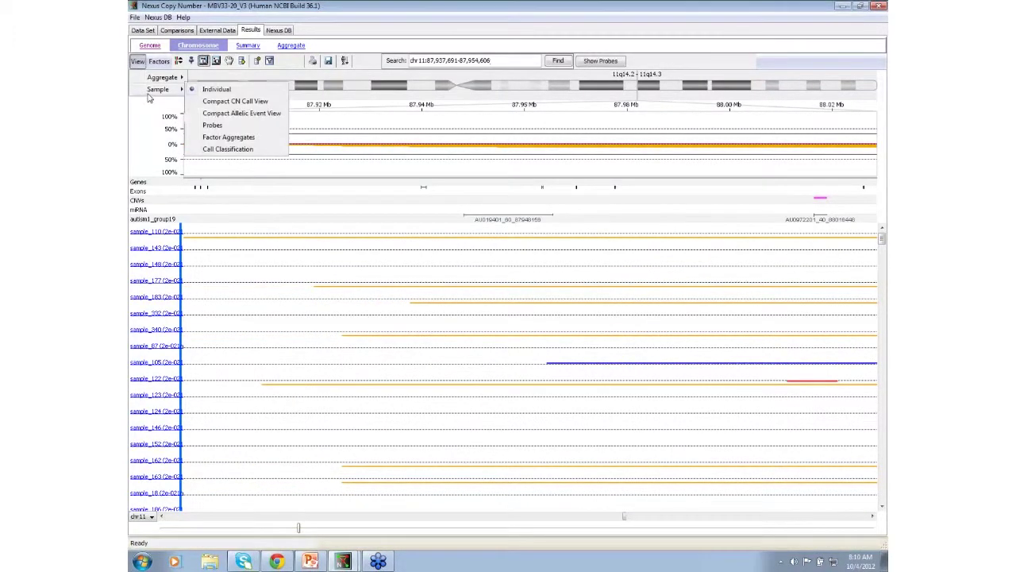
{"action": "left_click", "coordinate": [208, 138]}
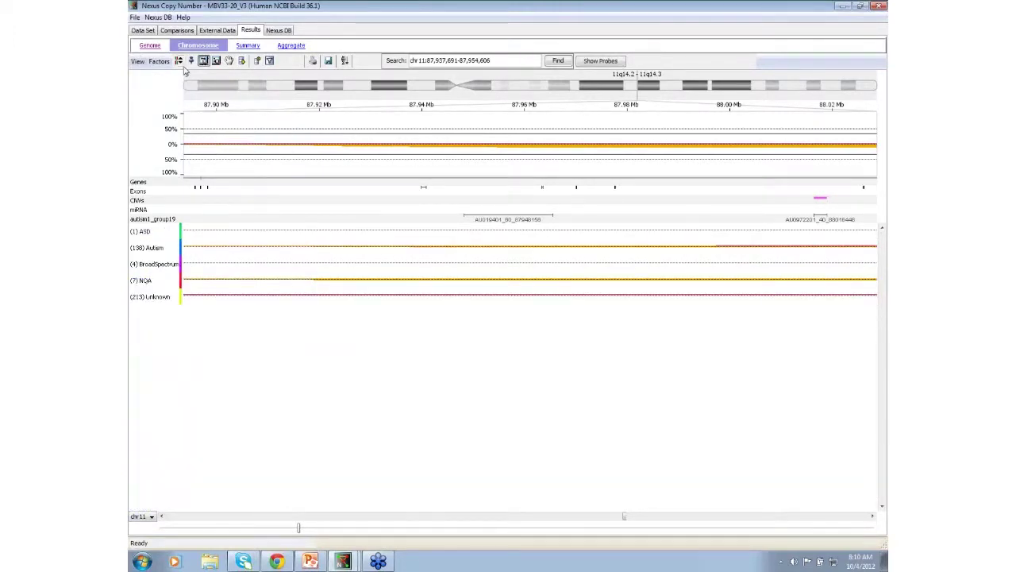
Step: Query Nexus DB at this chr11 position with the database query tool
{"action": "left_click", "coordinate": [243, 62]}
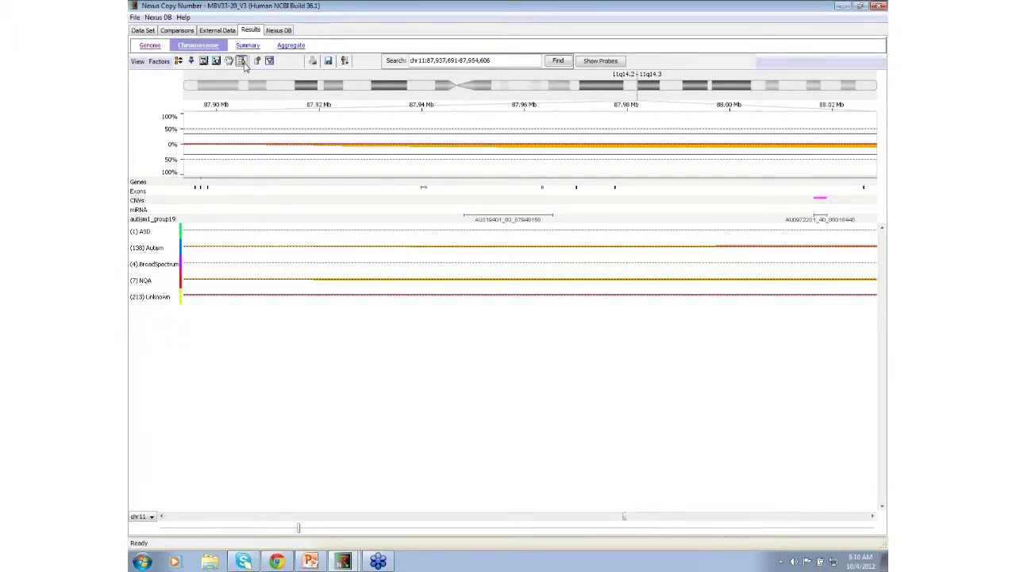
{"action": "mouse_move", "coordinate": [489, 152]}
{"action": "left_click", "coordinate": [478, 147]}
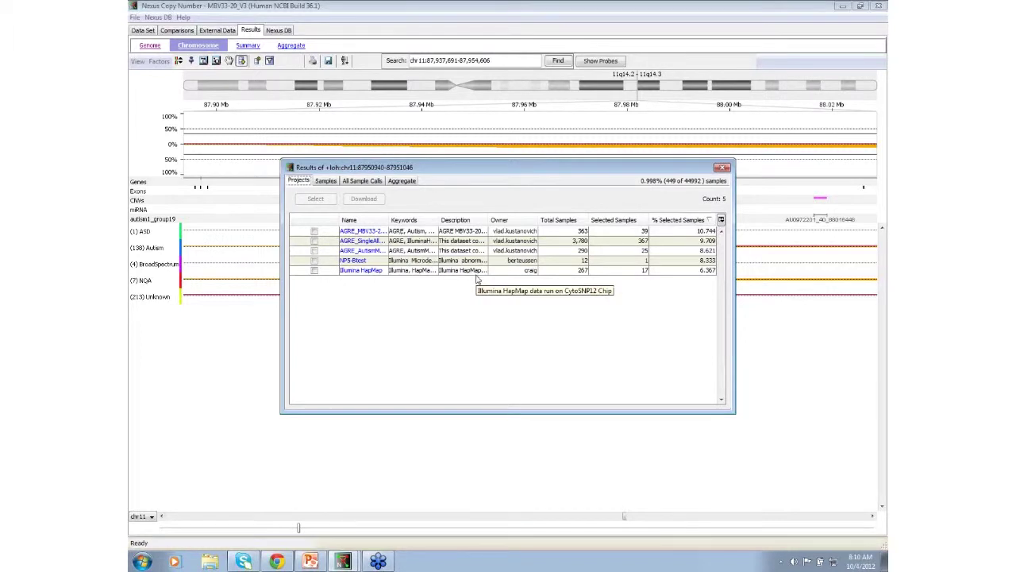
Step: Open the Illumina HapMap project's matching samples, zoom into their call bars, then close the window
{"action": "left_click", "coordinate": [374, 272]}
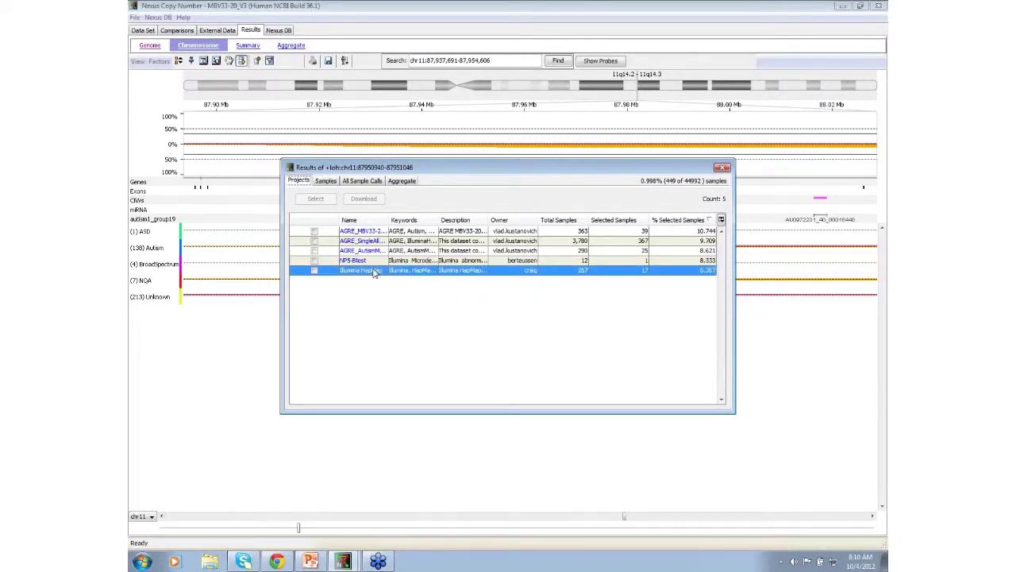
{"action": "left_click", "coordinate": [331, 181]}
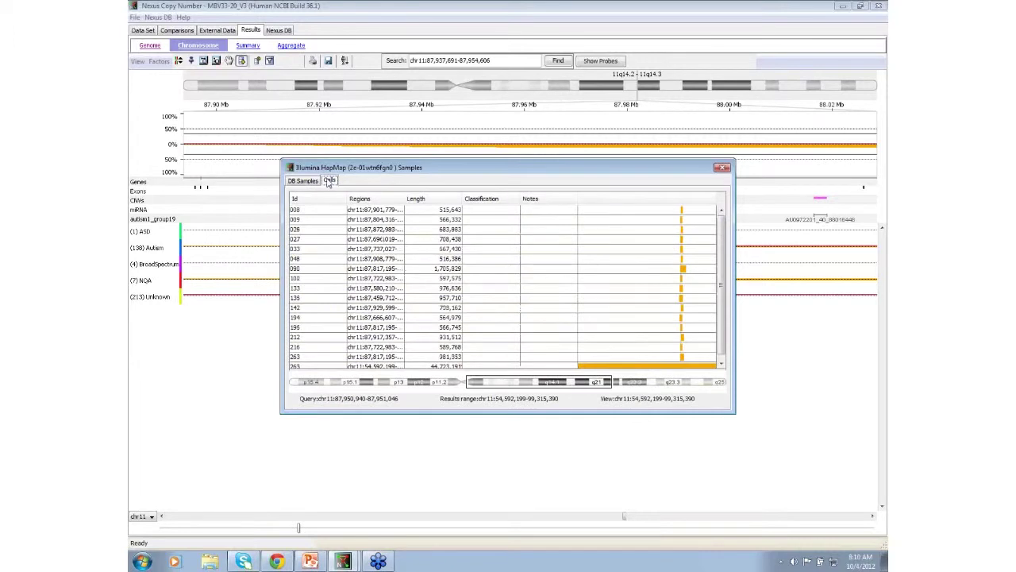
{"action": "left_click", "coordinate": [683, 238]}
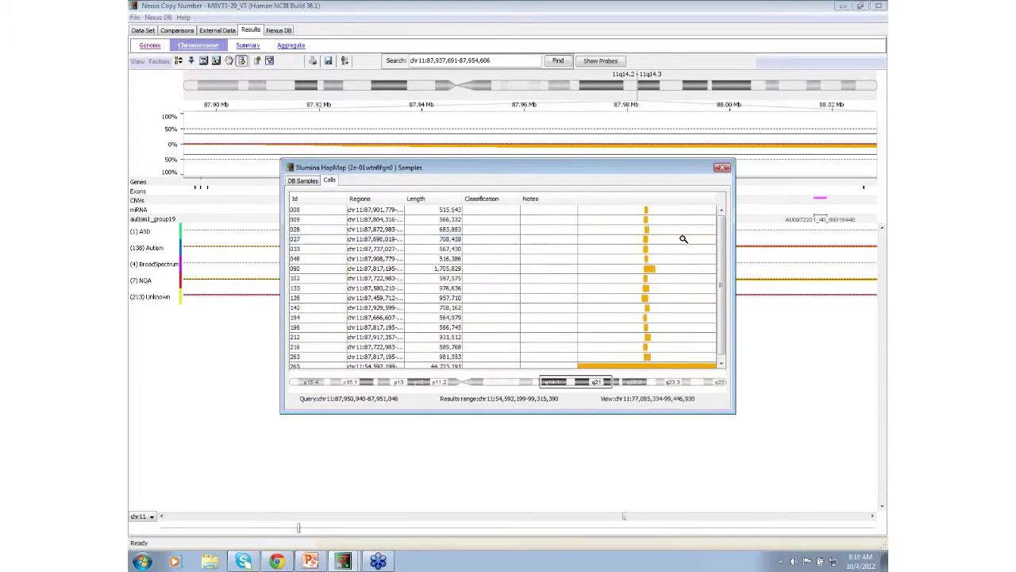
{"action": "left_click", "coordinate": [647, 242]}
{"action": "left_click", "coordinate": [647, 242]}
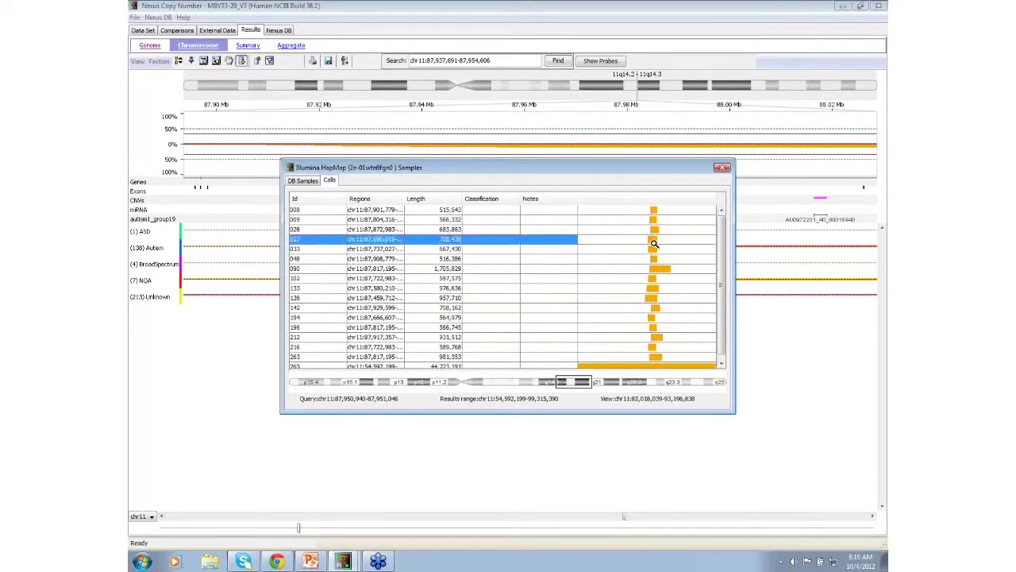
{"action": "left_click", "coordinate": [643, 244]}
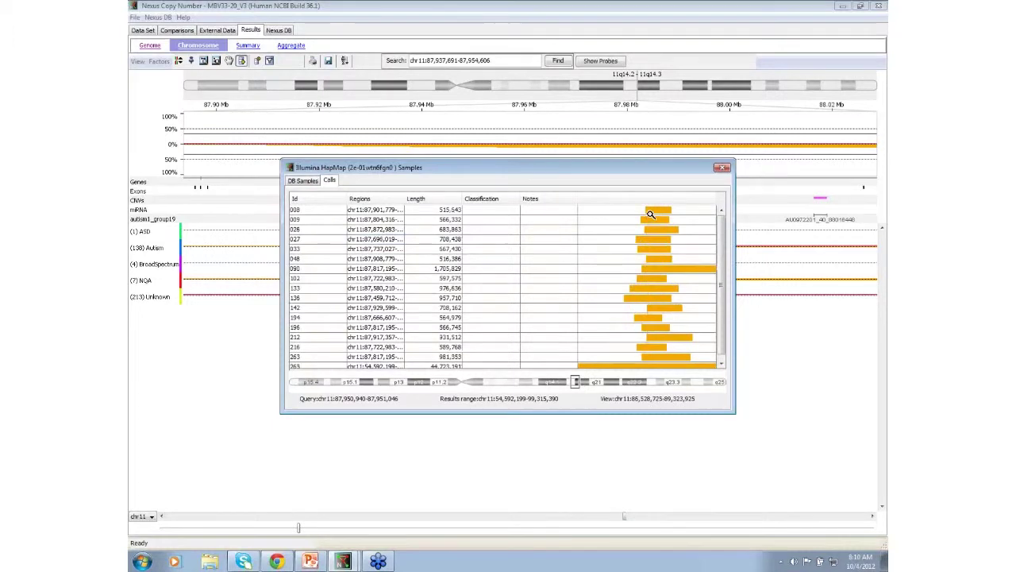
{"action": "mouse_move", "coordinate": [681, 274]}
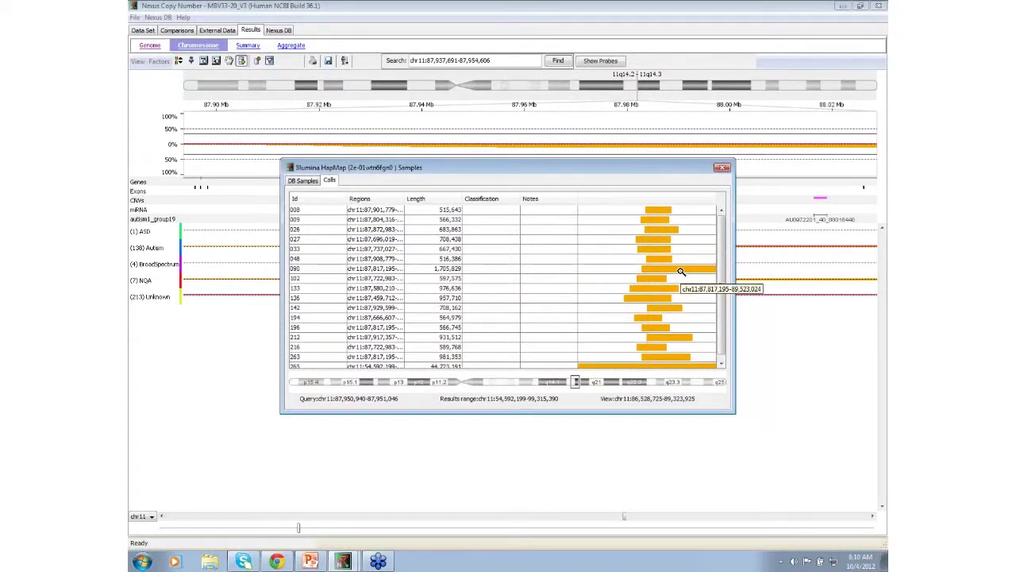
{"action": "left_click", "coordinate": [722, 168]}
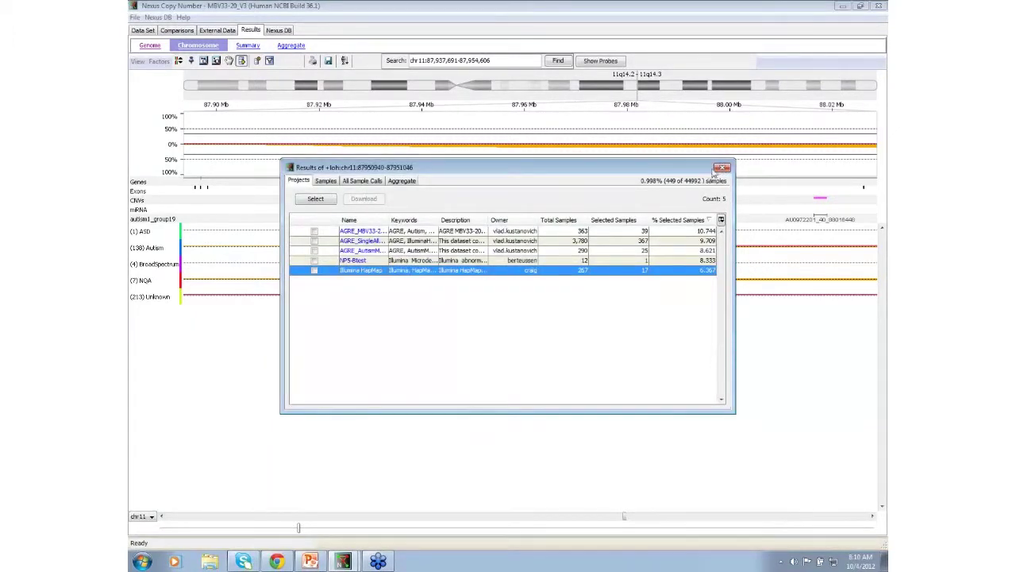
Step: Close the LOH query results to return to the chr11:87,937,691-87,954,606 aggregate view
{"action": "left_click", "coordinate": [722, 168]}
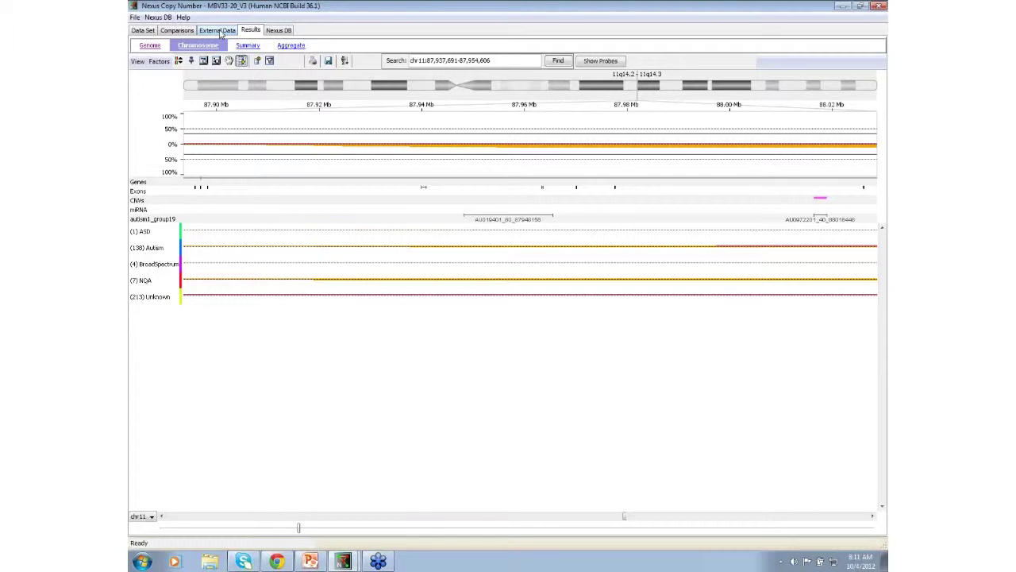
Step: Sort the Nexus DB Visible Projects by Groups so AGRE projects lead, then open Start
{"action": "left_click", "coordinate": [282, 29]}
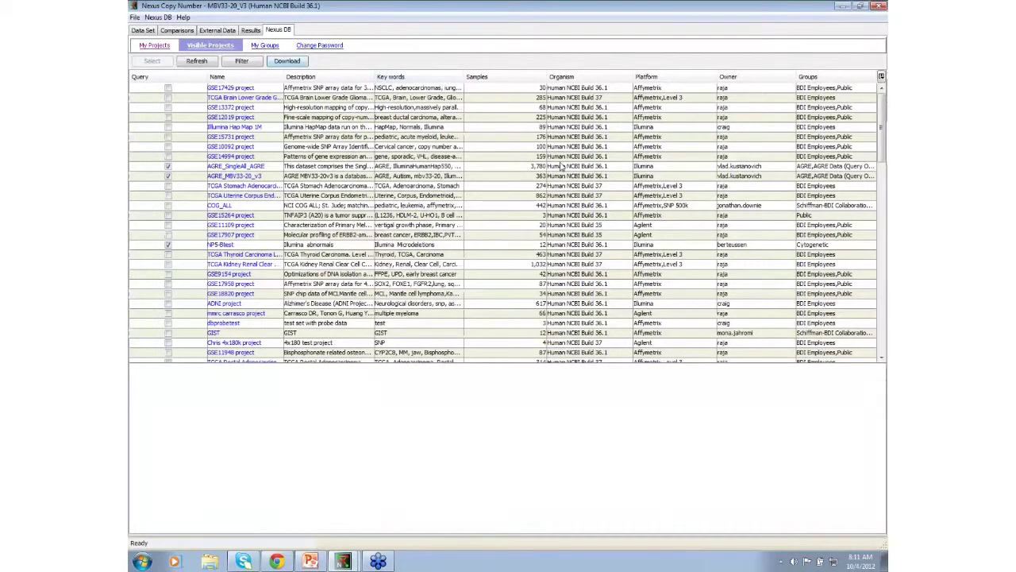
{"action": "left_click", "coordinate": [812, 77]}
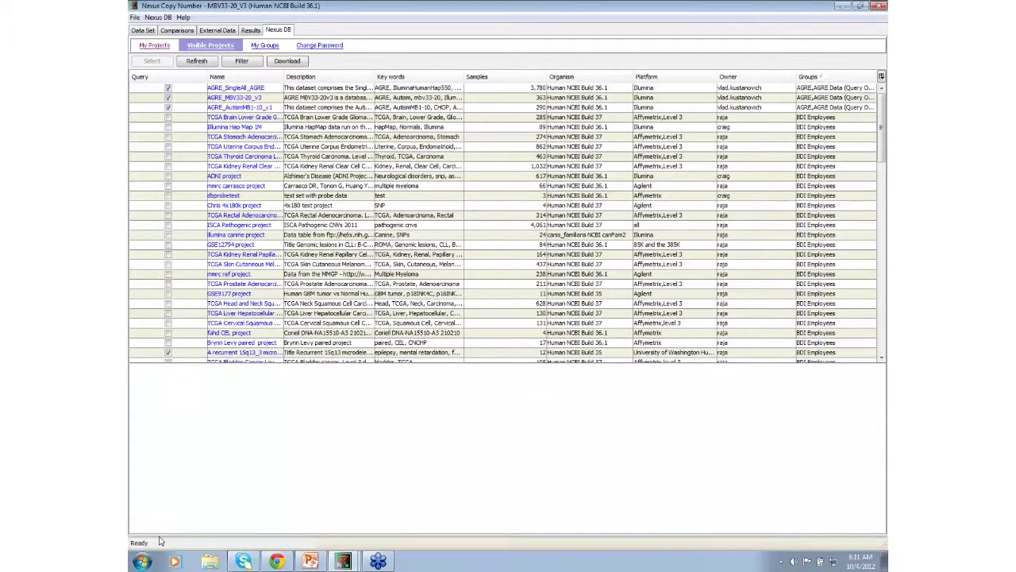
{"action": "left_click", "coordinate": [146, 562]}
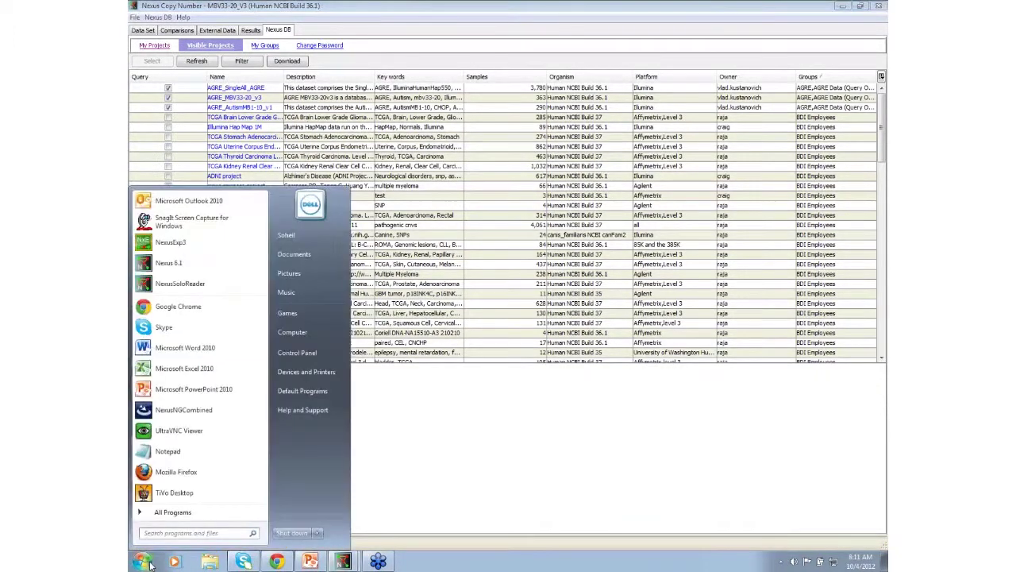
Step: Launch NexusSoloReader, reposition it, open its sample-by-name prompt, and switch back to Nexus Copy Number
{"action": "left_click", "coordinate": [178, 284]}
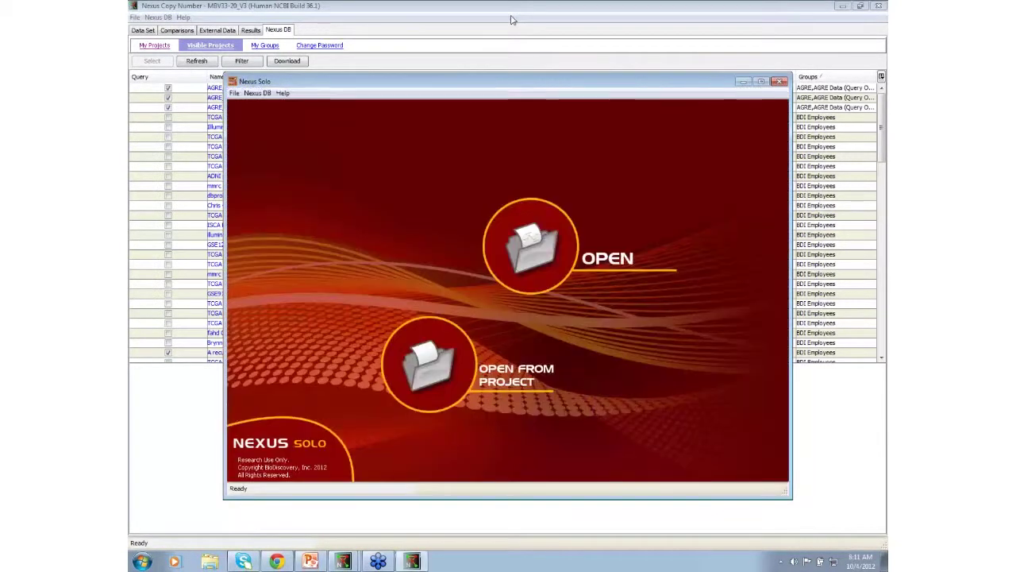
{"action": "left_click_drag", "start_coordinate": [479, 83], "coordinate": [431, 48]}
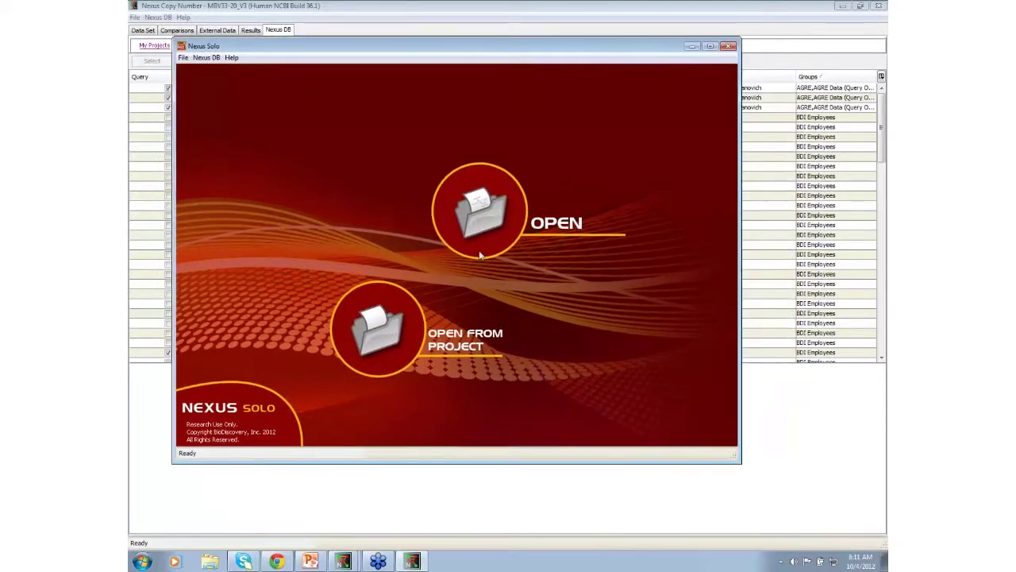
{"action": "left_click", "coordinate": [494, 205]}
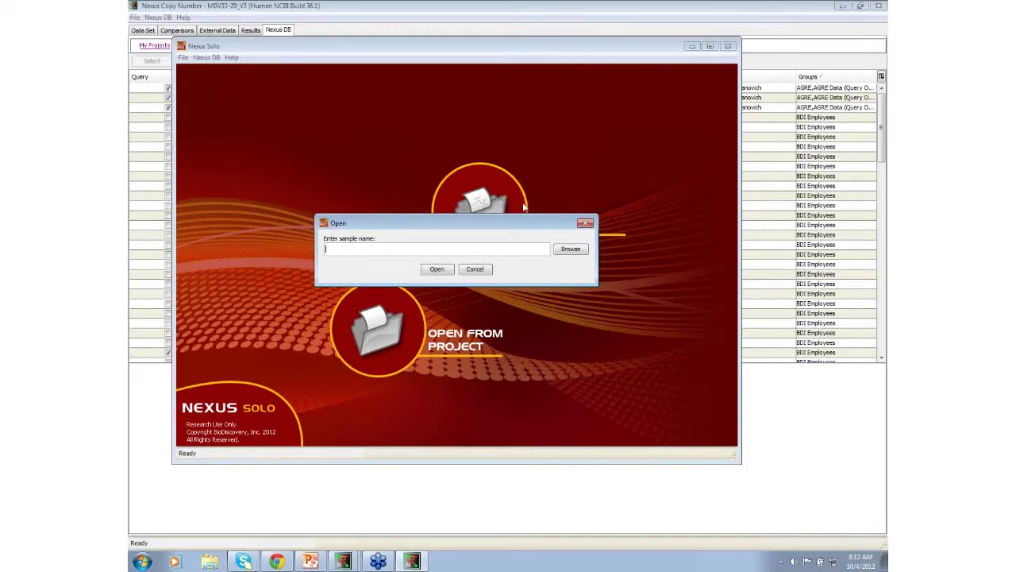
{"action": "left_click", "coordinate": [645, 9]}
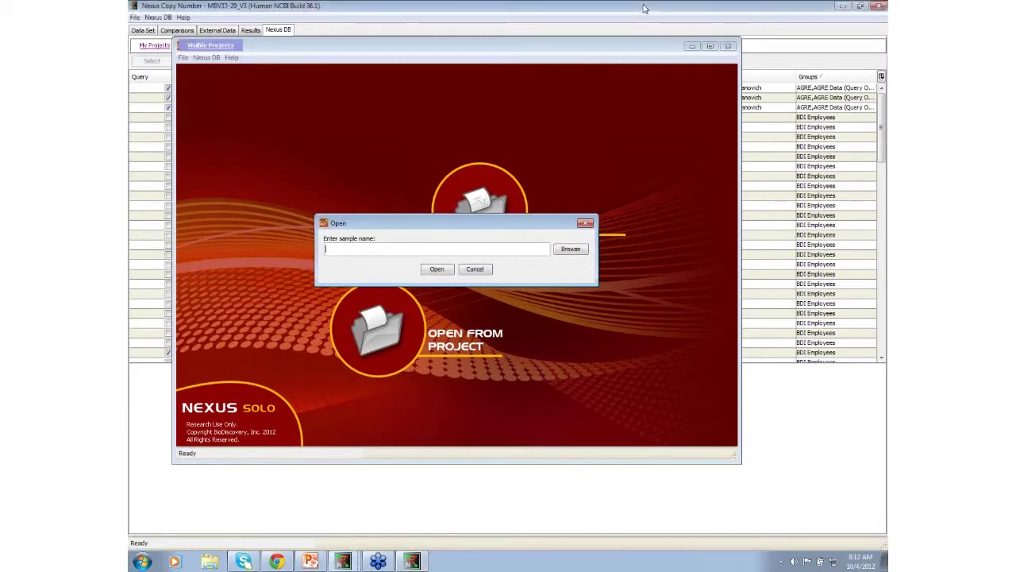
Step: Open the AGRE_SingleAll_AGRE sample list and enlarge its window to show more columns
{"action": "left_click", "coordinate": [684, 101]}
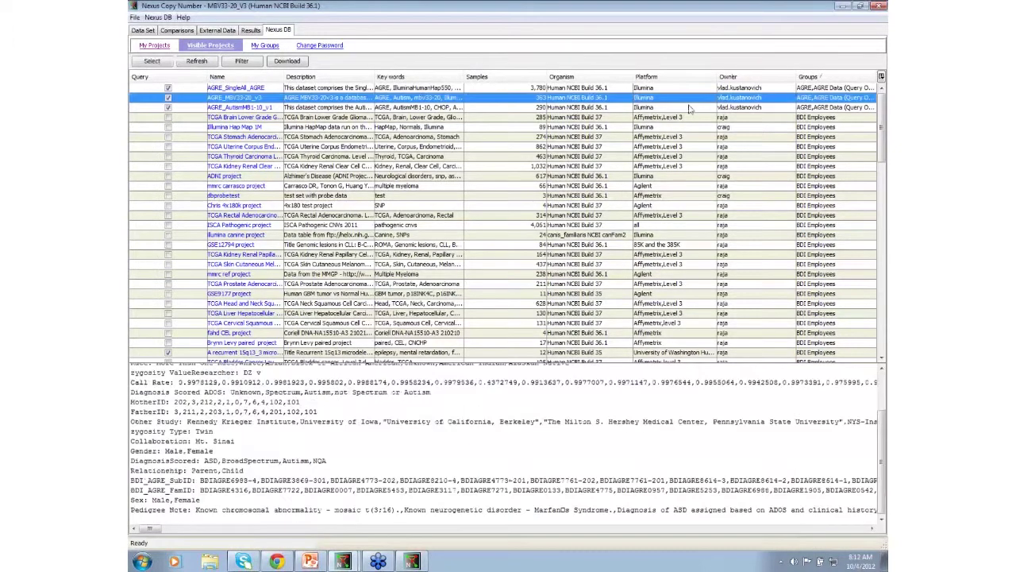
{"action": "left_click", "coordinate": [260, 89]}
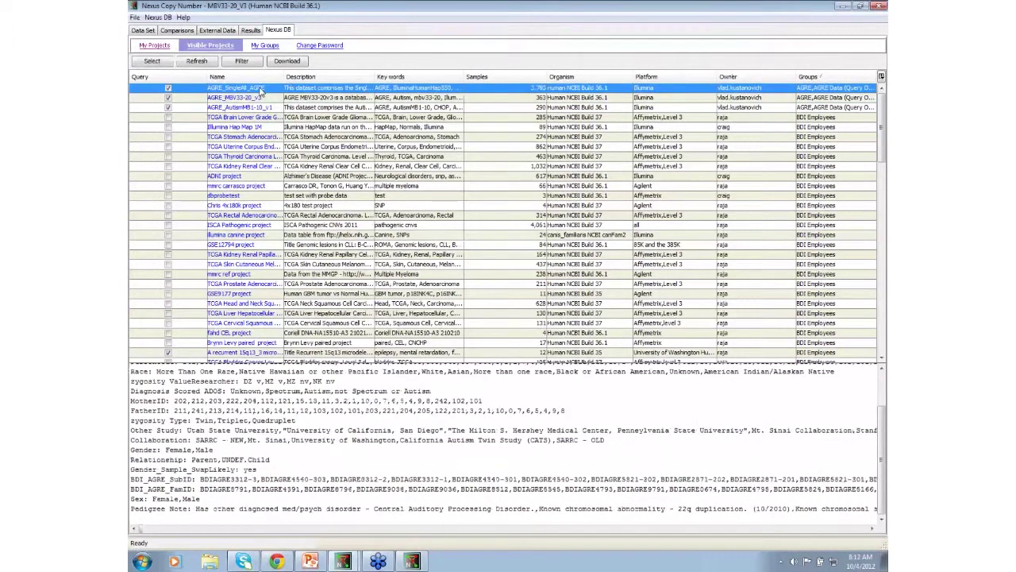
{"action": "double_click", "coordinate": [260, 92]}
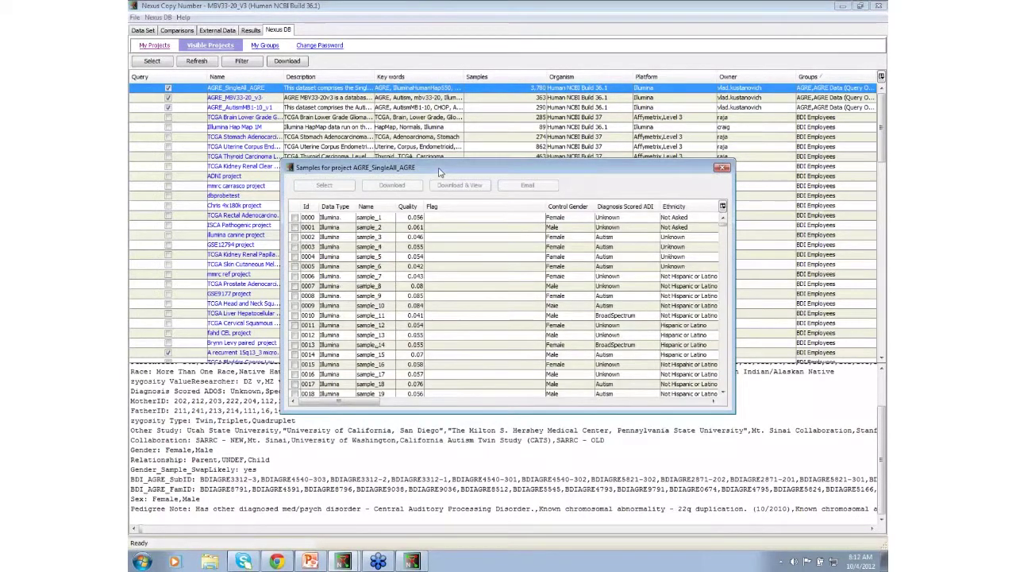
{"action": "left_click_drag", "start_coordinate": [439, 172], "coordinate": [388, 108]}
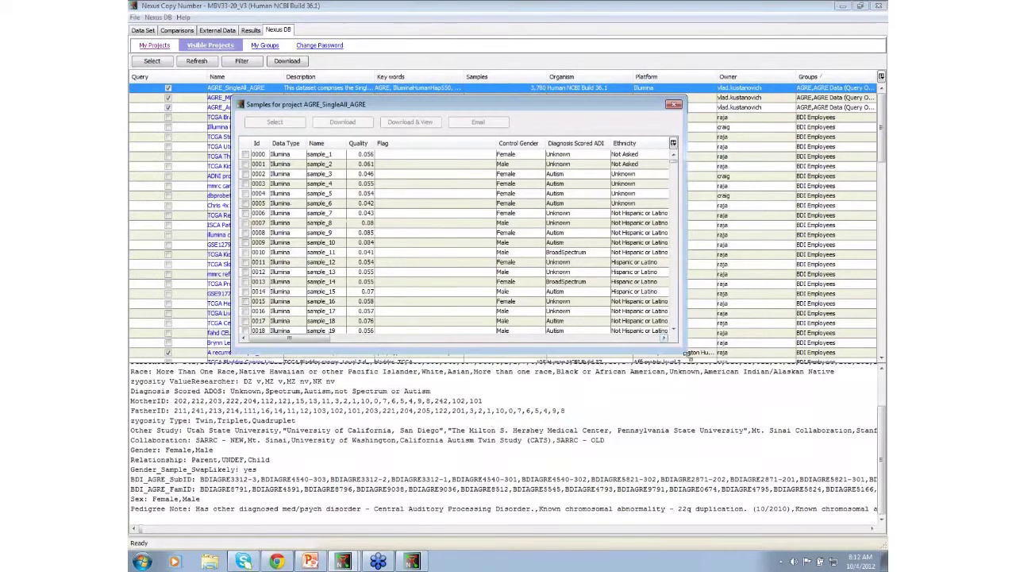
{"action": "left_click_drag", "start_coordinate": [682, 349], "coordinate": [844, 487]}
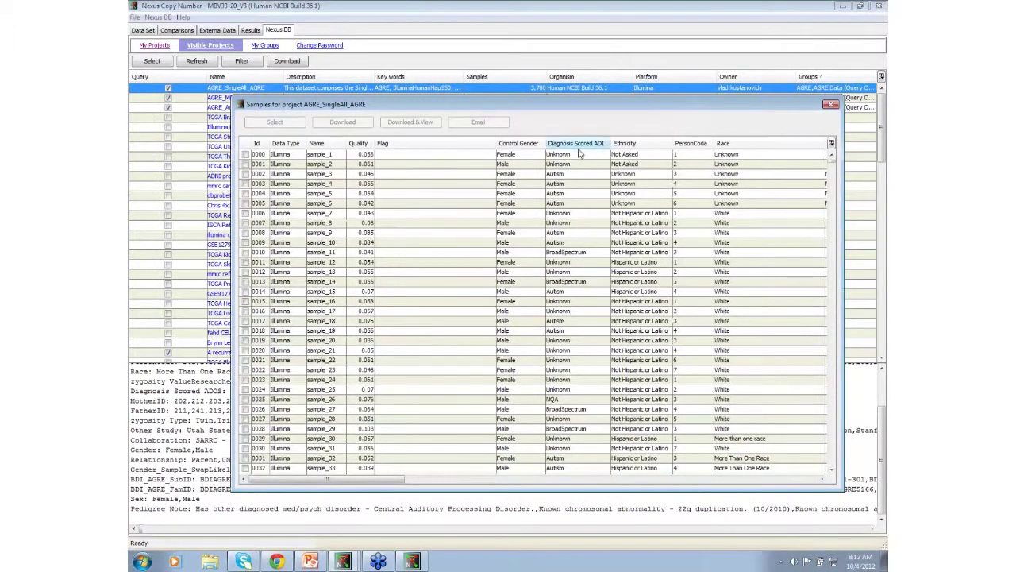
Step: Check samples 0000 through 0007 and email them
{"action": "left_click_drag", "start_coordinate": [572, 158], "coordinate": [578, 226]}
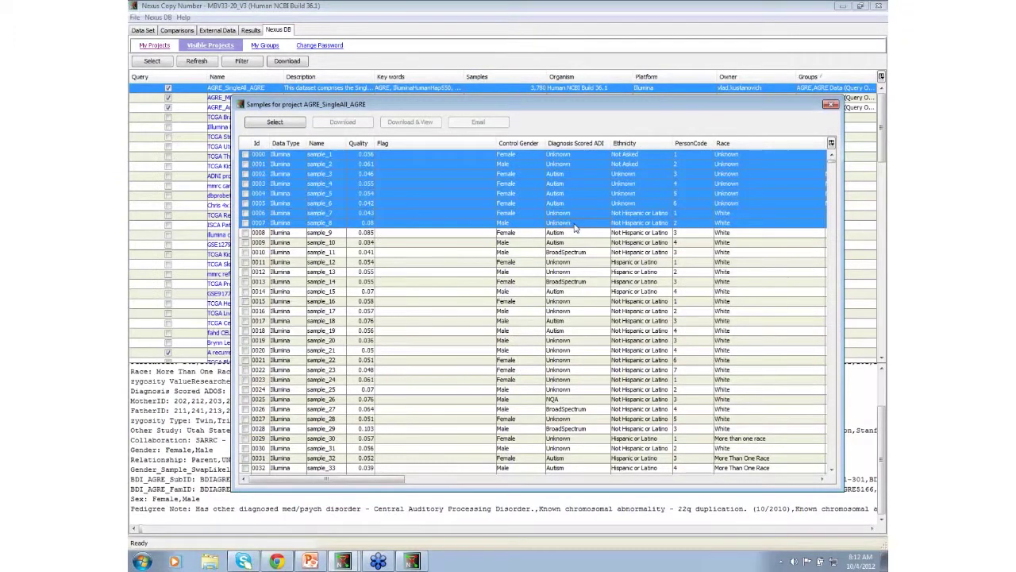
{"action": "left_click", "coordinate": [278, 122]}
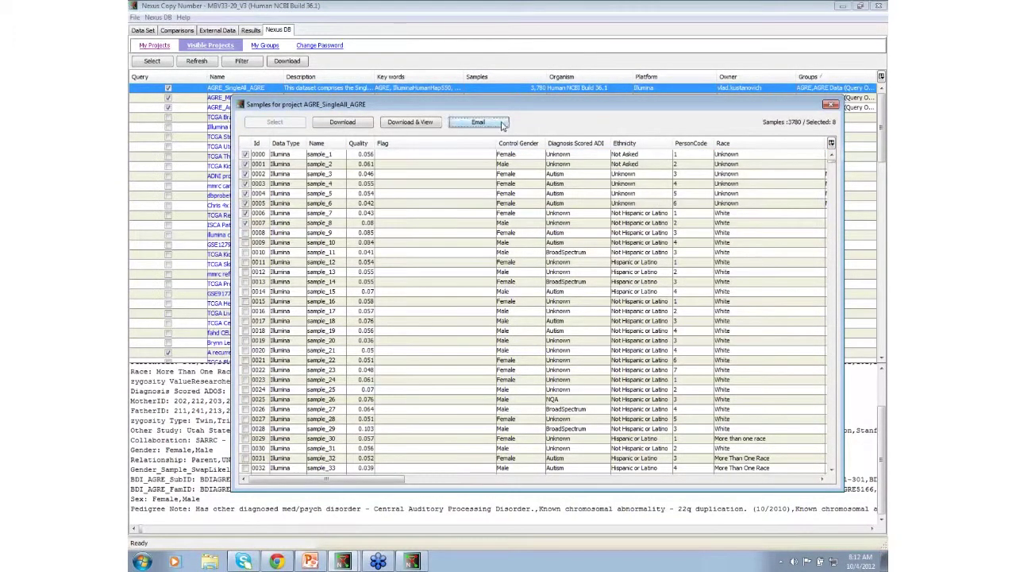
{"action": "left_click", "coordinate": [479, 123]}
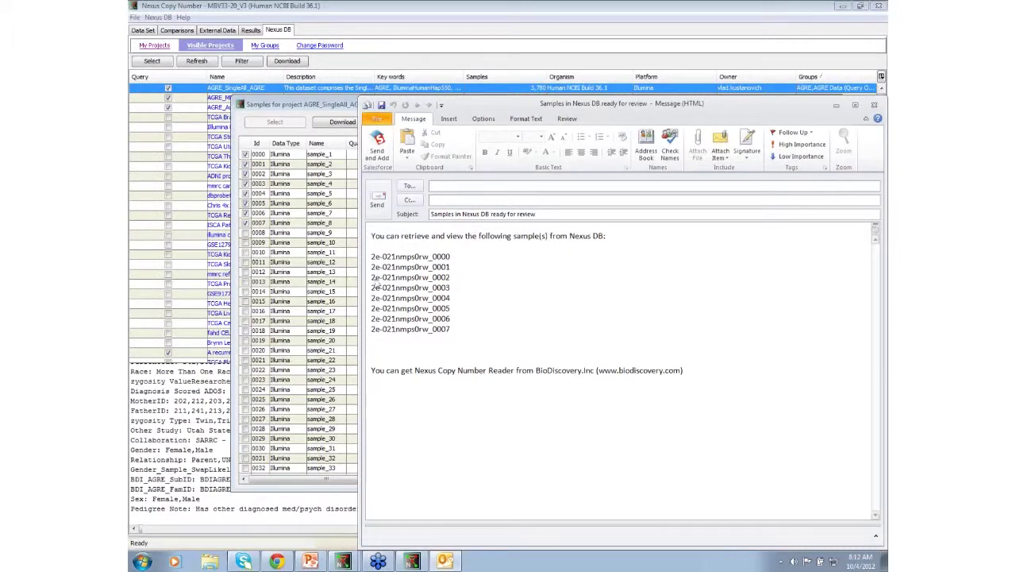
Step: Select the sample name 2e-021nmps0rw_0002 in the email body for copying
{"action": "left_click", "coordinate": [374, 286]}
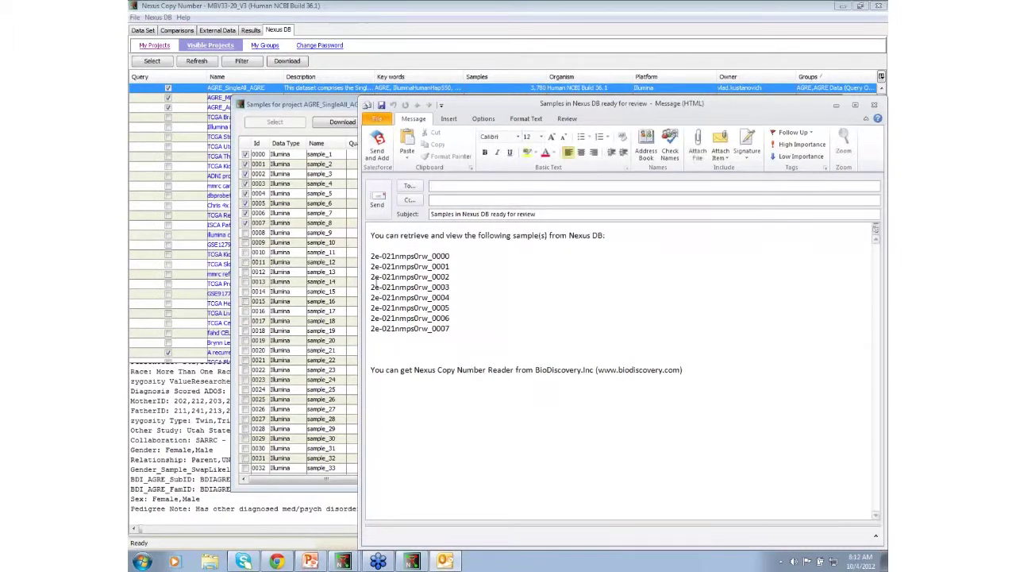
{"action": "left_click_drag", "start_coordinate": [372, 278], "coordinate": [450, 278]}
{"action": "key", "text": "ctrl+c"}
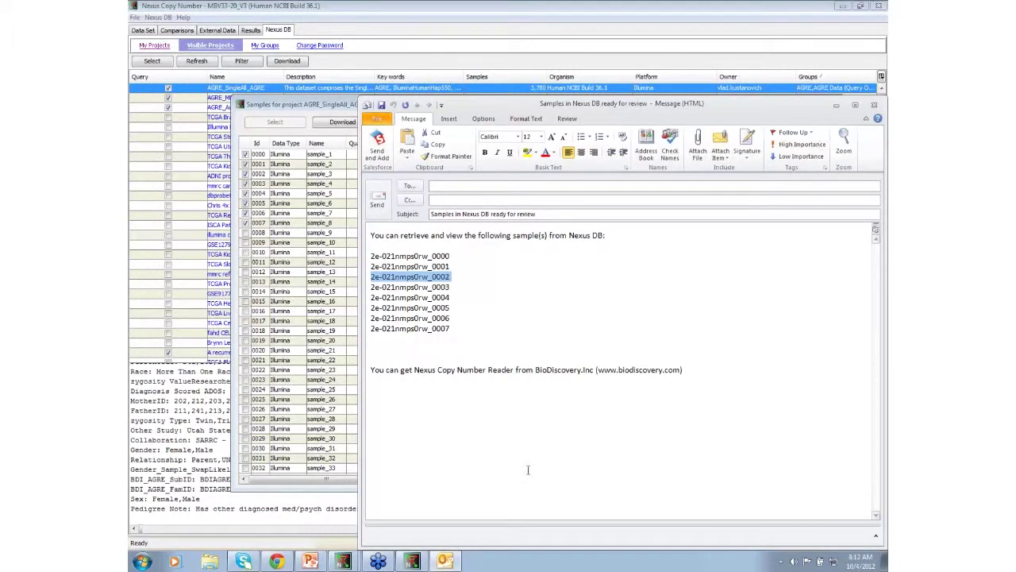
Step: Open sample 2e-021nmps0rw_0002 in Nexus Solo, logging in with the Nexus DB password
{"action": "left_click", "coordinate": [412, 562]}
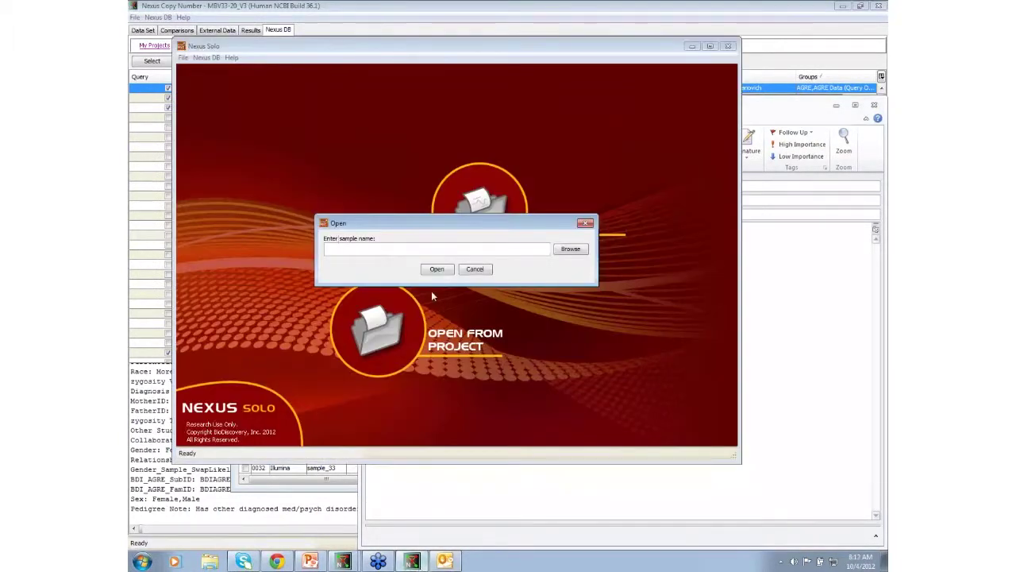
{"action": "key", "text": "ctrl+v"}
{"action": "left_click", "coordinate": [438, 269]}
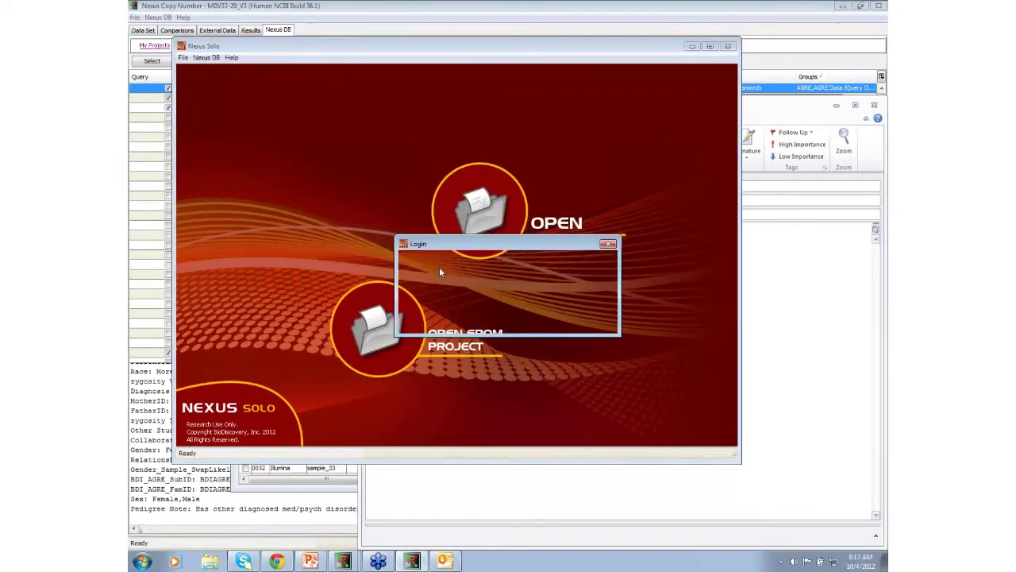
{"action": "type", "text": "******"}
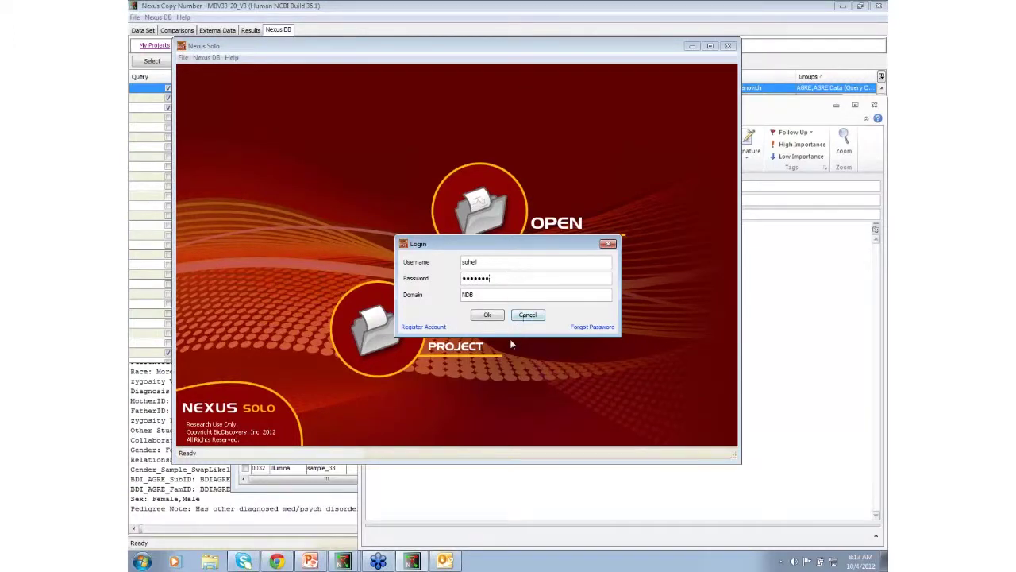
{"action": "left_click", "coordinate": [488, 315]}
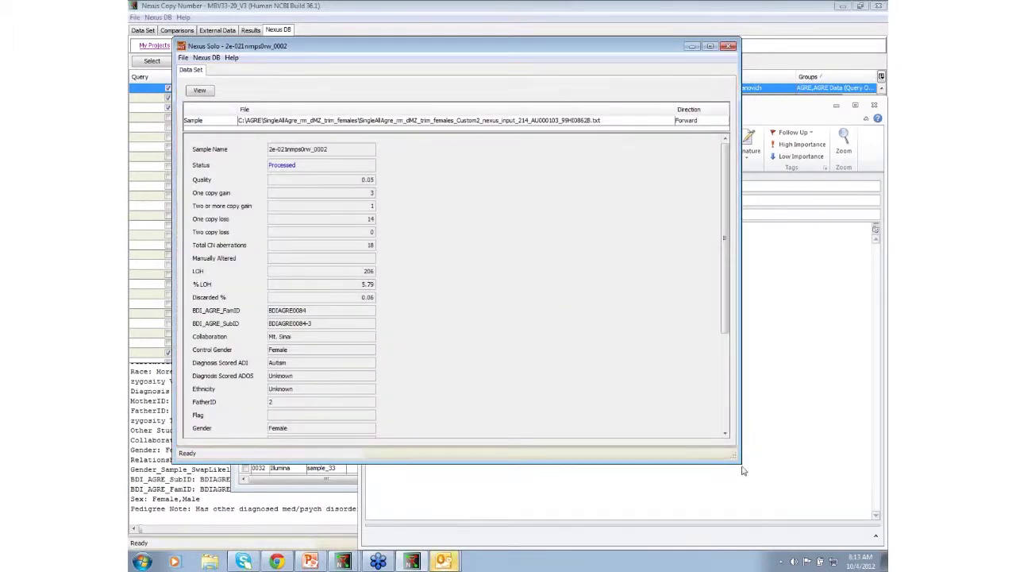
Step: Maximize the sample window, view its copy-number results, and open chromosome 6 in detail
{"action": "left_click", "coordinate": [710, 47]}
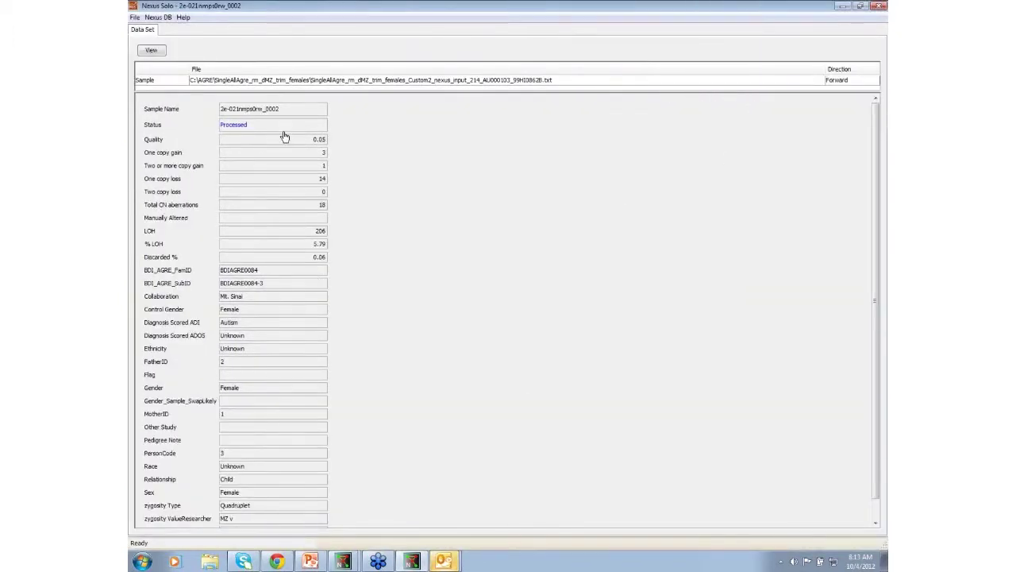
{"action": "scroll", "coordinate": [382, 329], "scroll_direction": "down", "scroll_amount": 1}
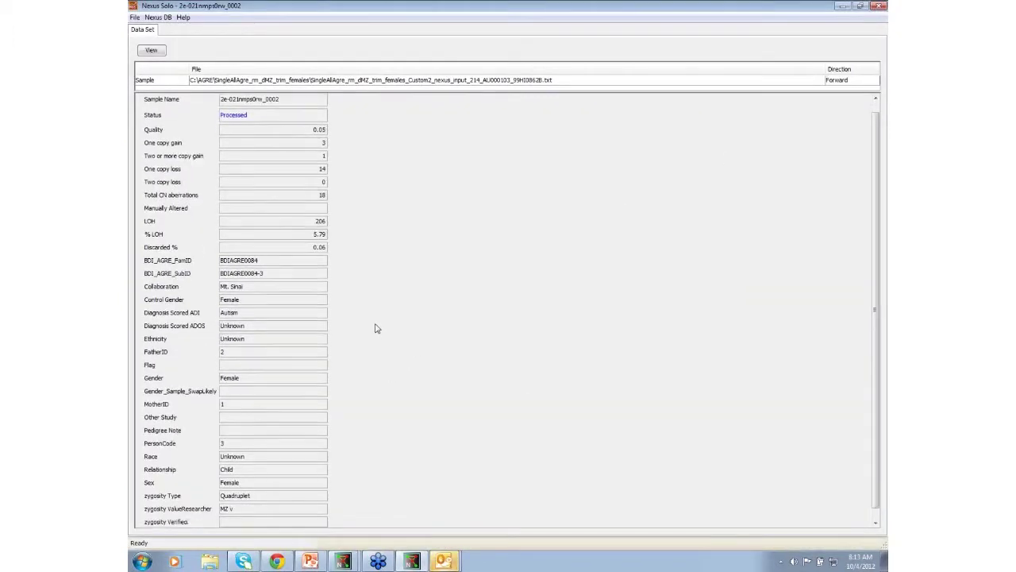
{"action": "scroll", "coordinate": [371, 333], "scroll_direction": "up", "scroll_amount": 1}
{"action": "left_click", "coordinate": [151, 50]}
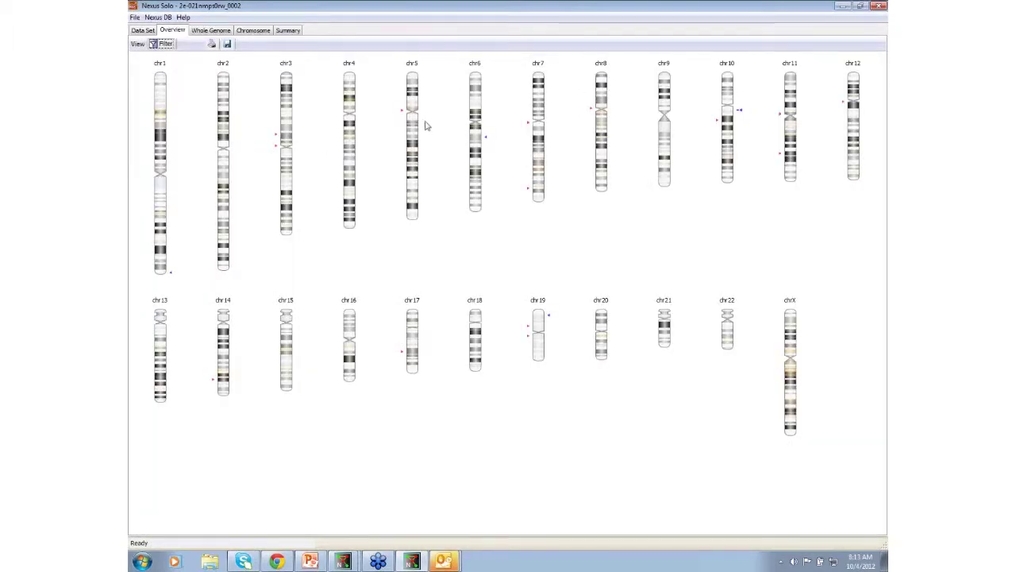
{"action": "double_click", "coordinate": [480, 149]}
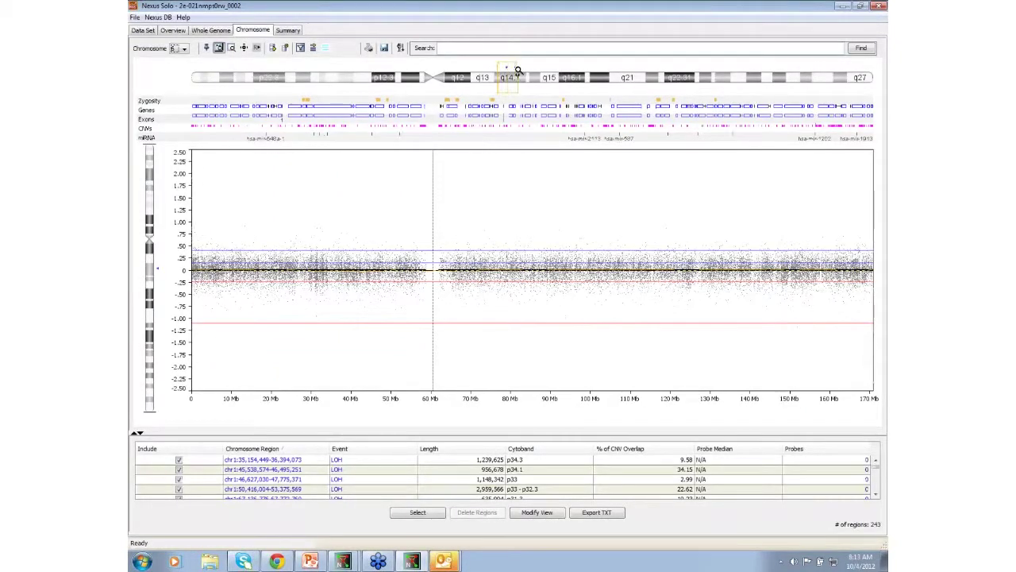
Step: Zoom chromosome 6 to band q14.1 (78.96–79.14 Mb) and select the CN Gain region
{"action": "left_click", "coordinate": [508, 70]}
{"action": "left_click", "coordinate": [517, 71]}
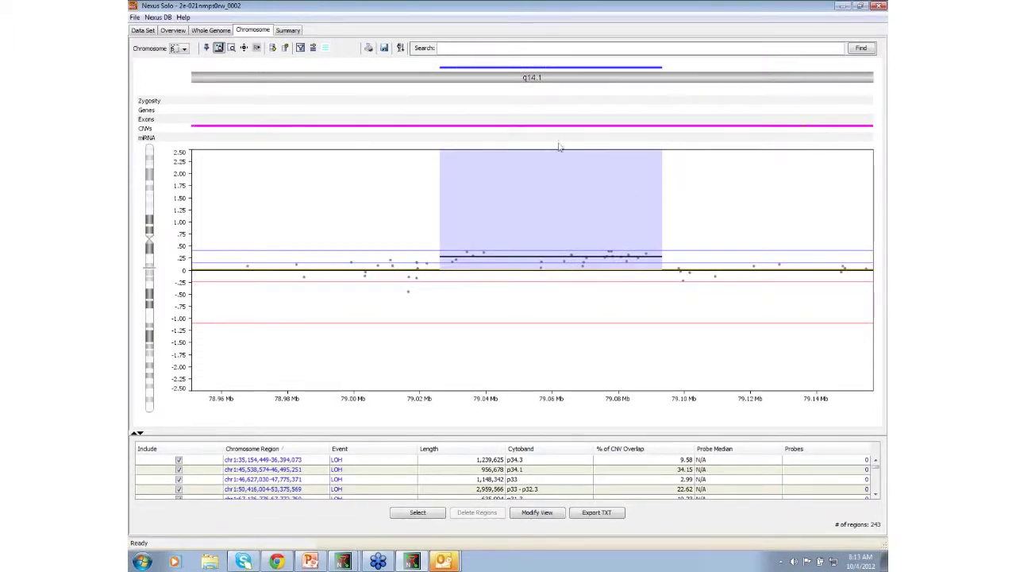
{"action": "left_click", "coordinate": [256, 47]}
{"action": "left_click", "coordinate": [479, 72]}
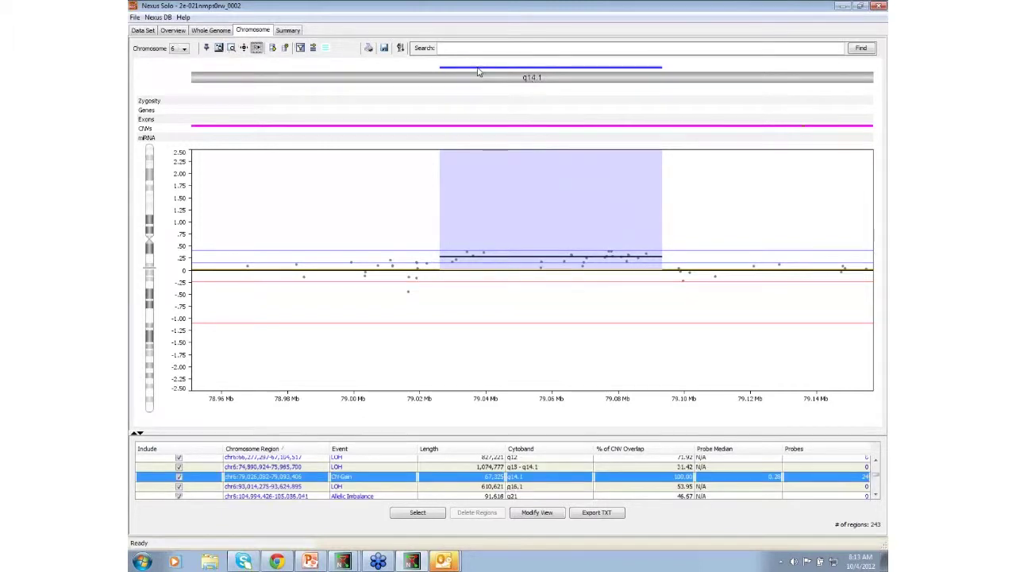
Step: Query Nexus DB for the chr6 q14.1 gain: 1074 of 44992 samples across 11 projects
{"action": "right_click", "coordinate": [263, 478]}
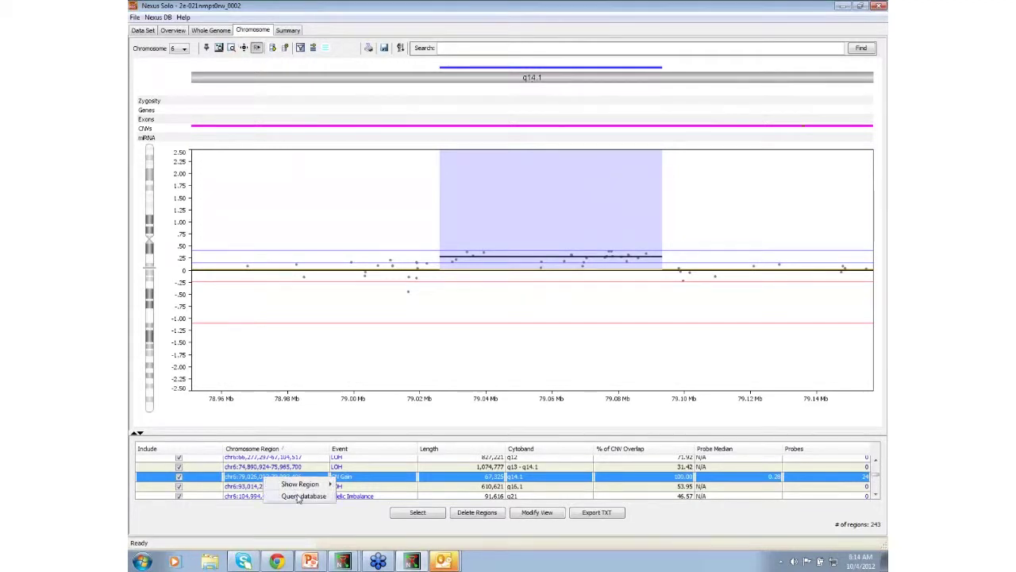
{"action": "left_click", "coordinate": [297, 497]}
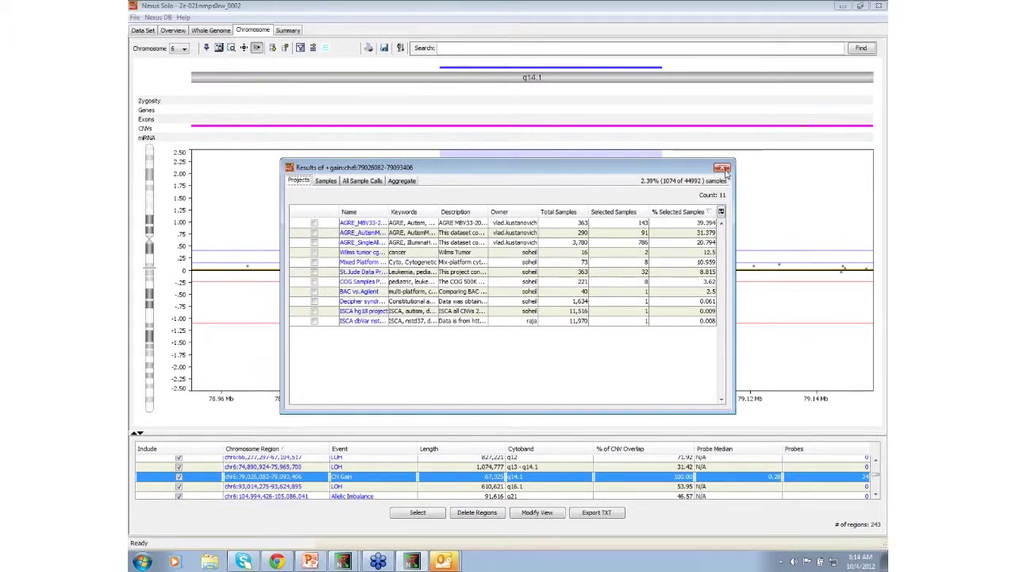
{"action": "left_click", "coordinate": [723, 170]}
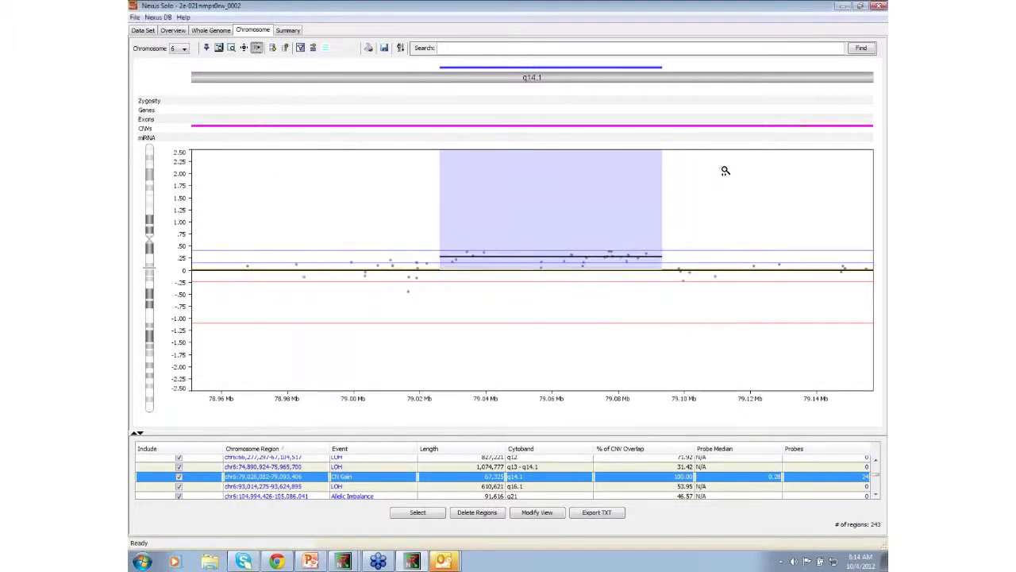
Step: Close the Nexus Solo viewer from the chr6 q14.1 gain view, bringing up the exit confirmation
{"action": "left_click", "coordinate": [879, 6]}
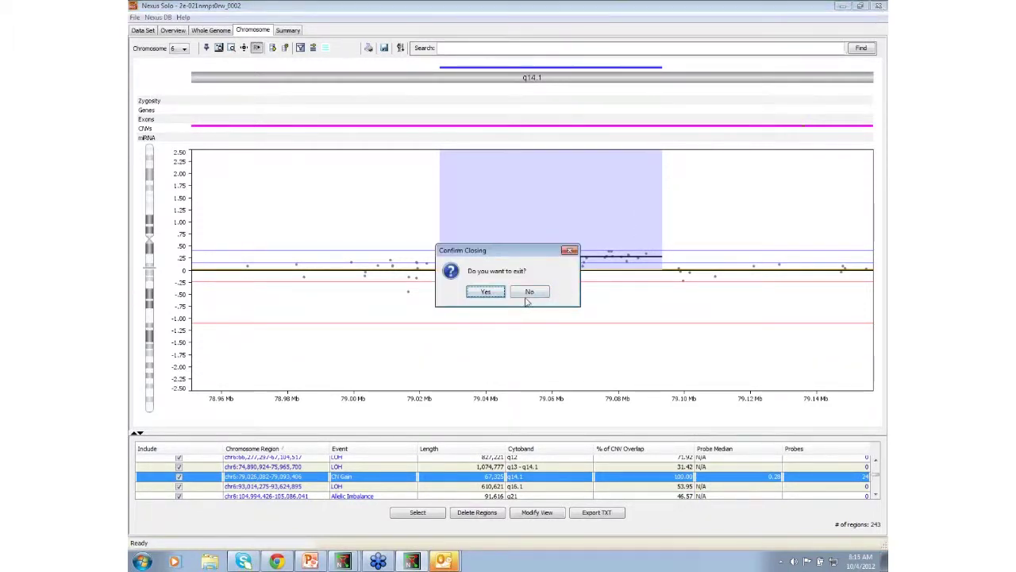
Step: Exit Nexus Solo, confirming with Yes after first cancelling the prompt
{"action": "left_click", "coordinate": [525, 293]}
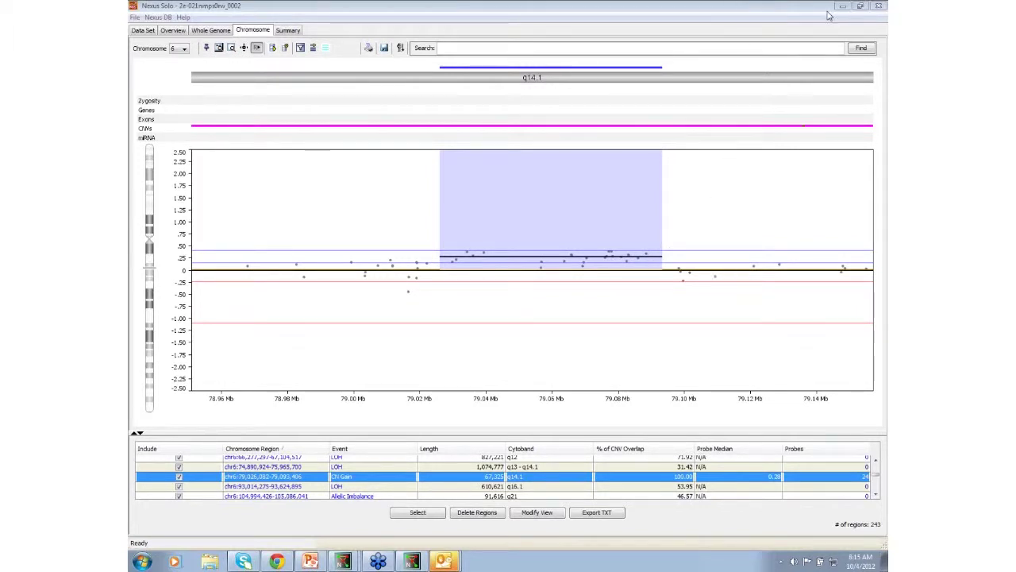
{"action": "left_click", "coordinate": [881, 7]}
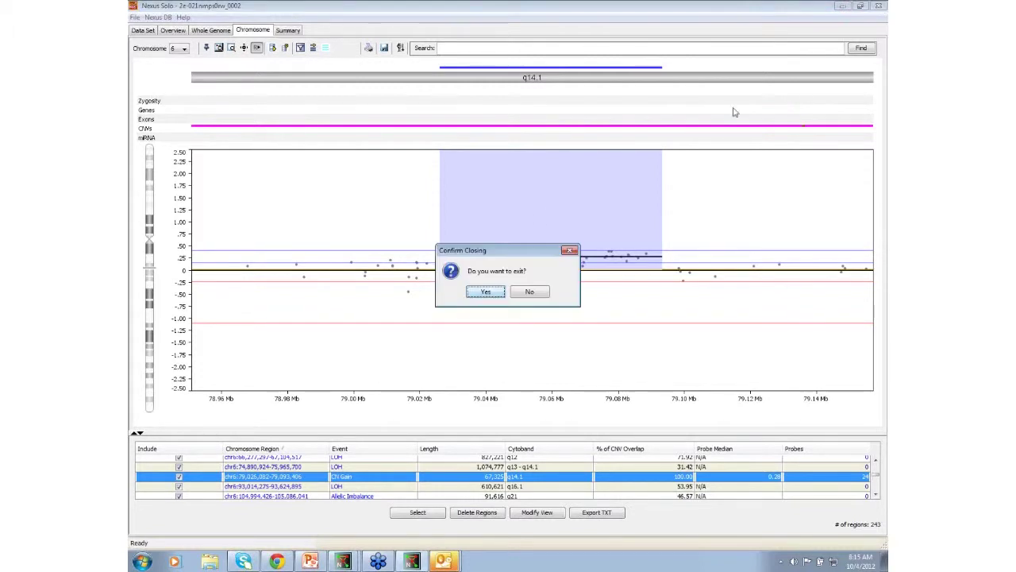
{"action": "left_click", "coordinate": [485, 292]}
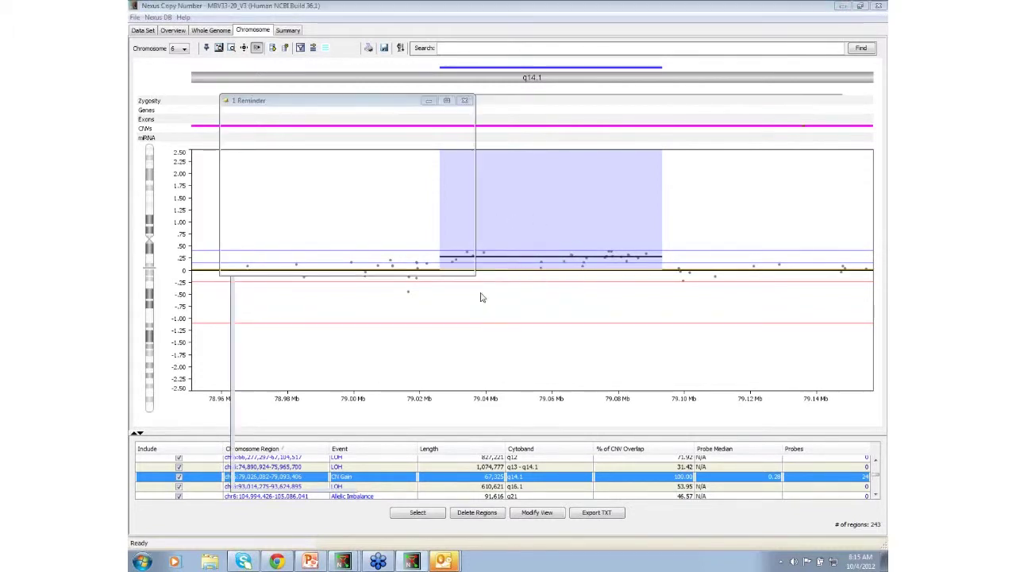
Step: Dismiss the reminder, close the sample e-mail without saving, and close the sample list
{"action": "left_click", "coordinate": [450, 234]}
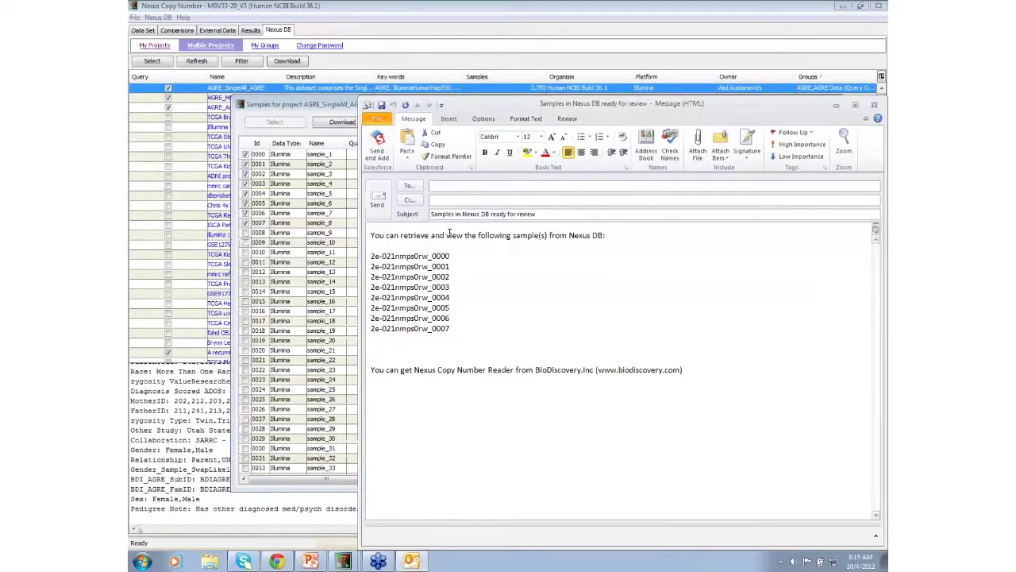
{"action": "left_click_drag", "start_coordinate": [371, 276], "coordinate": [450, 276]}
{"action": "left_click", "coordinate": [872, 105]}
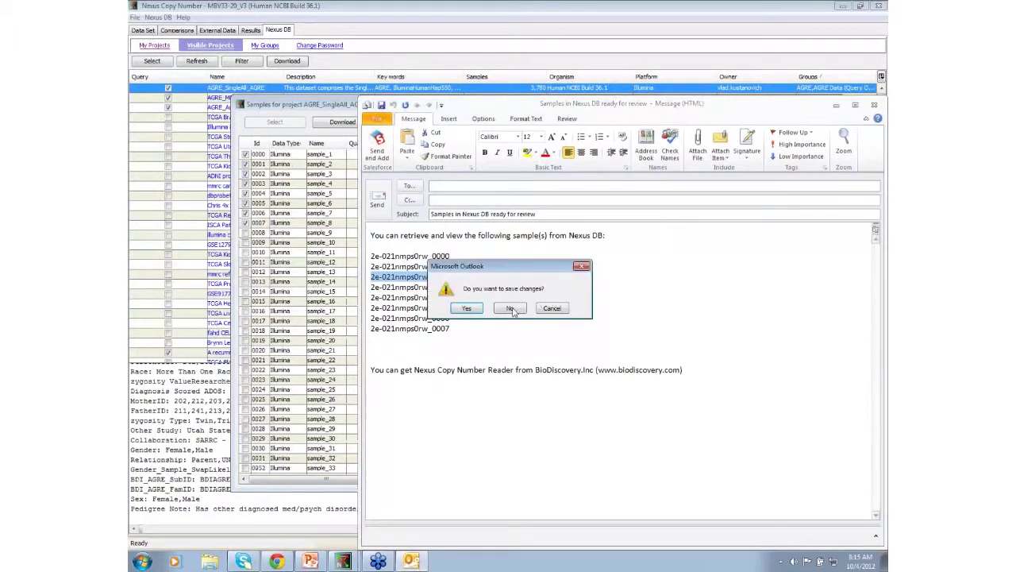
{"action": "left_click", "coordinate": [508, 311]}
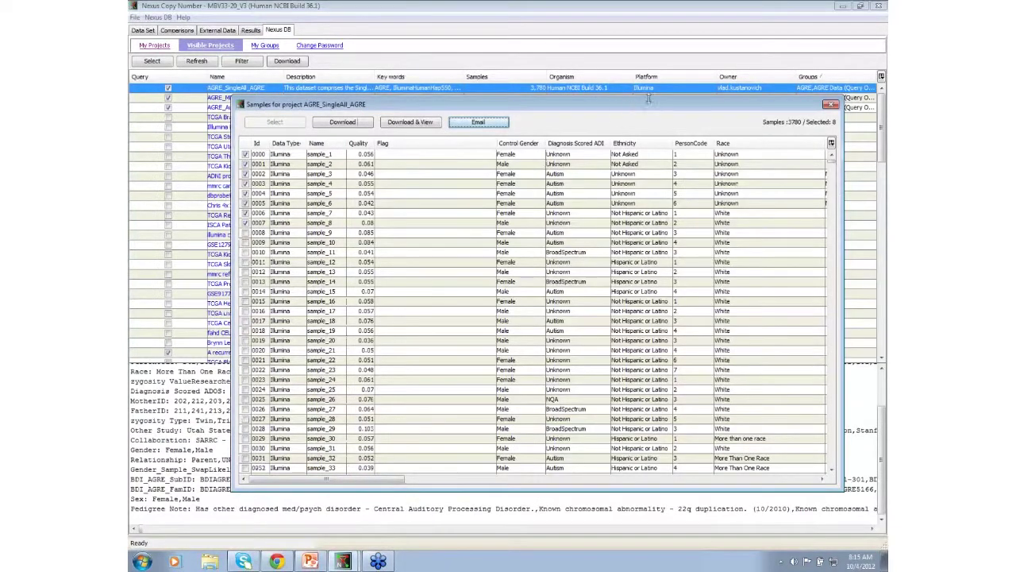
{"action": "left_click", "coordinate": [831, 104]}
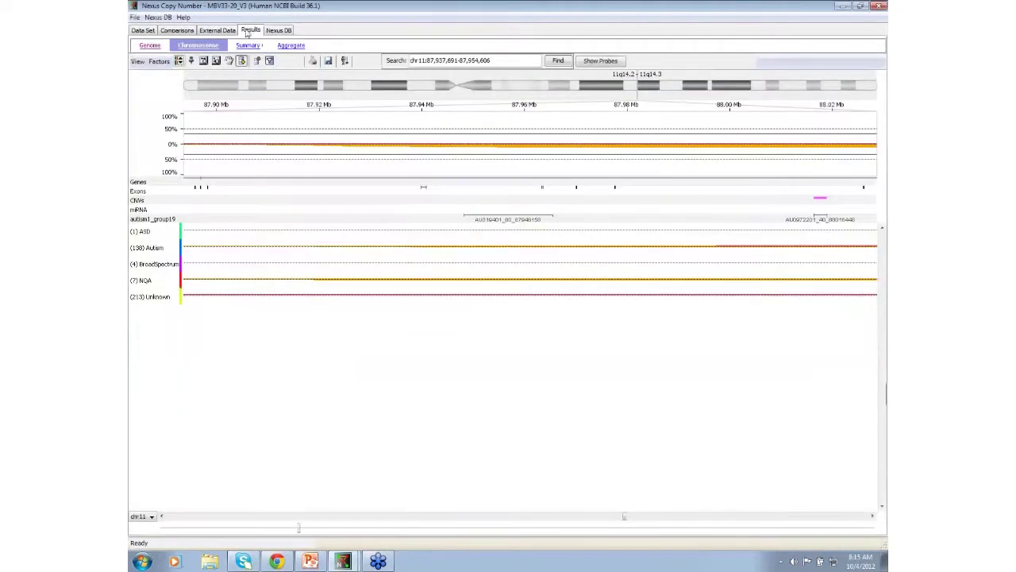
Step: Return to the Results chromosome view and switch the tracks to individual sample display
{"action": "left_click", "coordinate": [143, 32]}
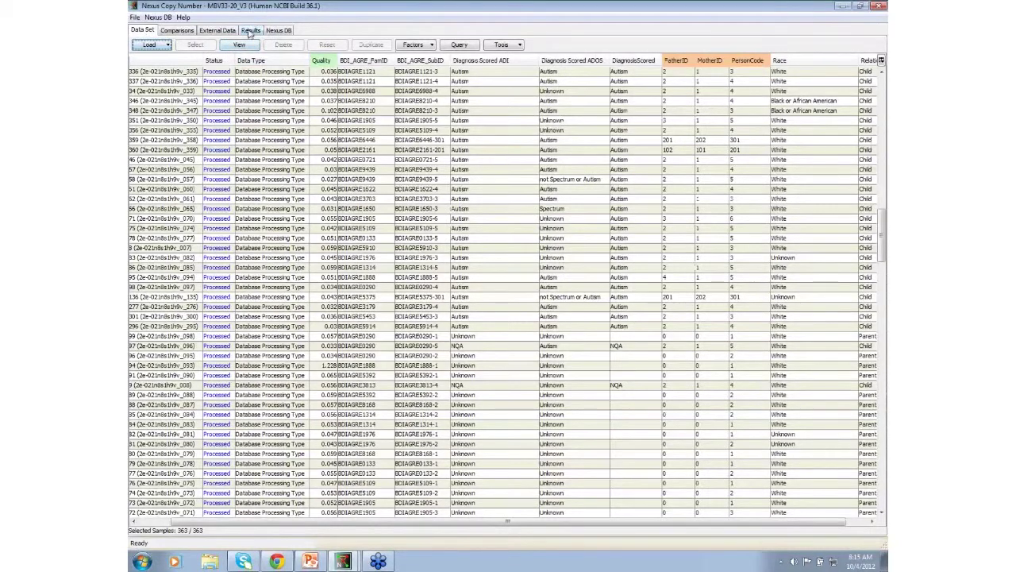
{"action": "left_click", "coordinate": [251, 30]}
{"action": "left_click", "coordinate": [137, 61]}
{"action": "mouse_move", "coordinate": [155, 88]}
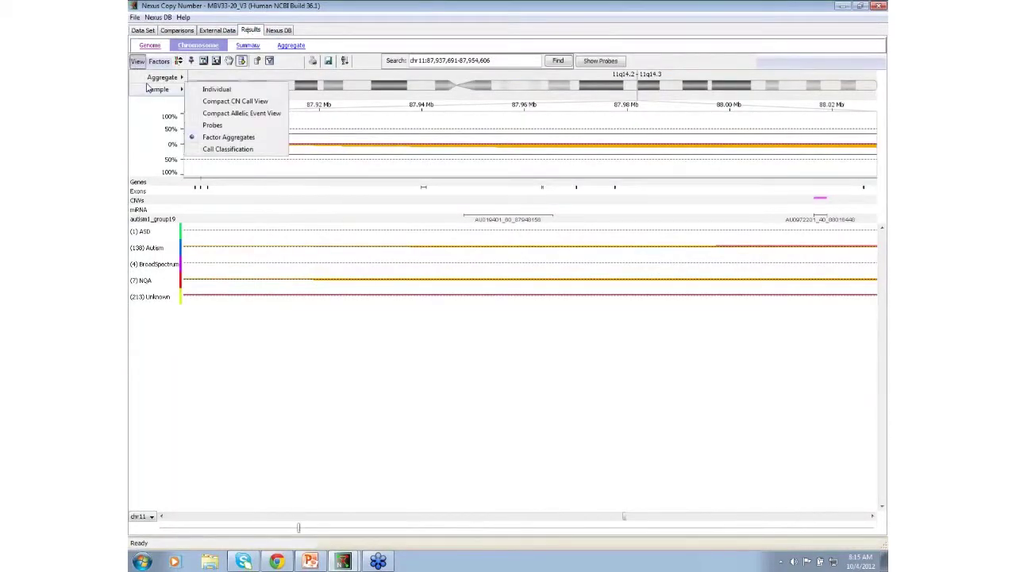
{"action": "left_click", "coordinate": [205, 90]}
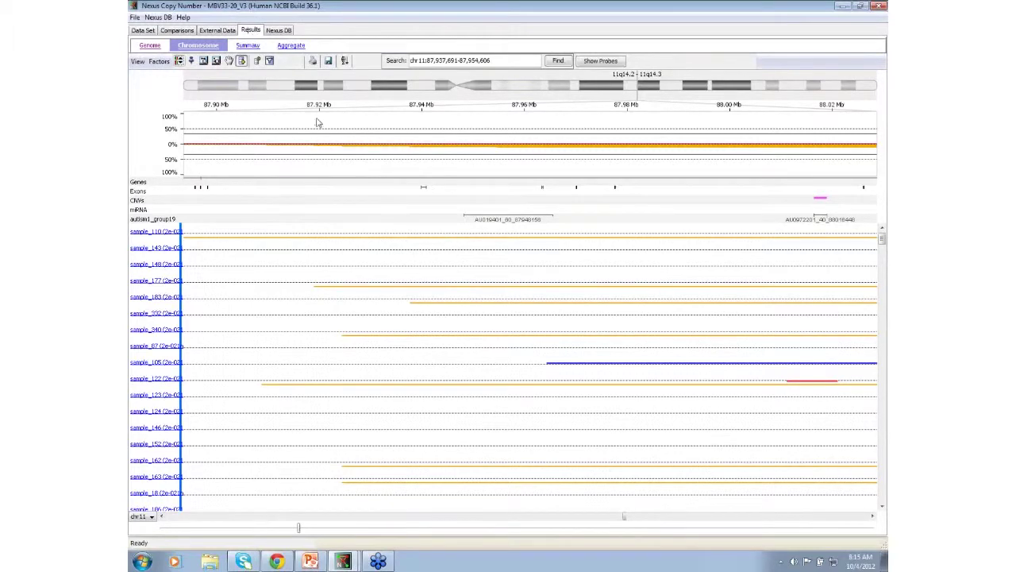
Step: Zoom out to all of chromosome 11, then show the whole-genome Aggregate table
{"action": "left_click", "coordinate": [204, 61]}
{"action": "left_click", "coordinate": [373, 138]}
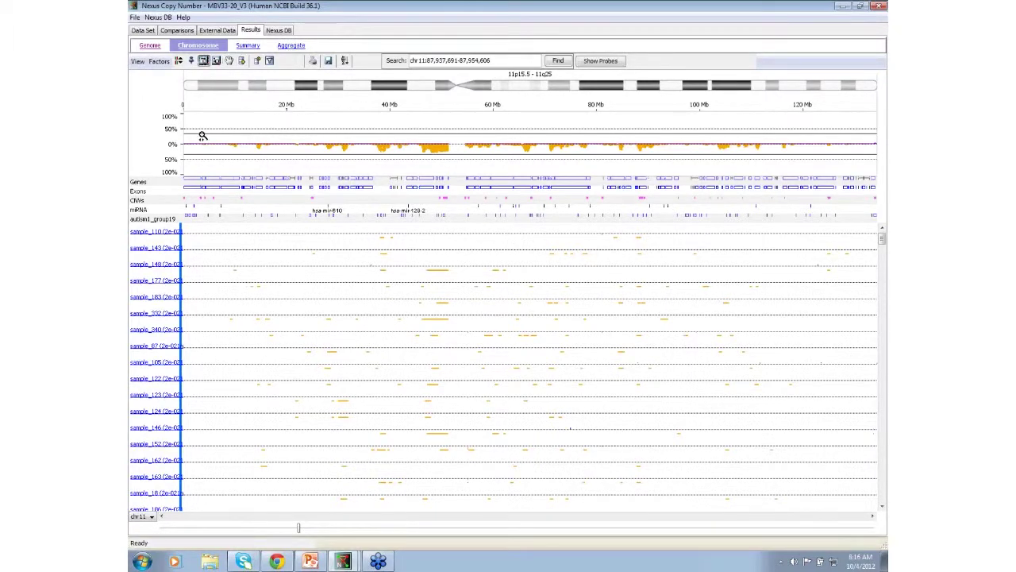
{"action": "left_click", "coordinate": [151, 46]}
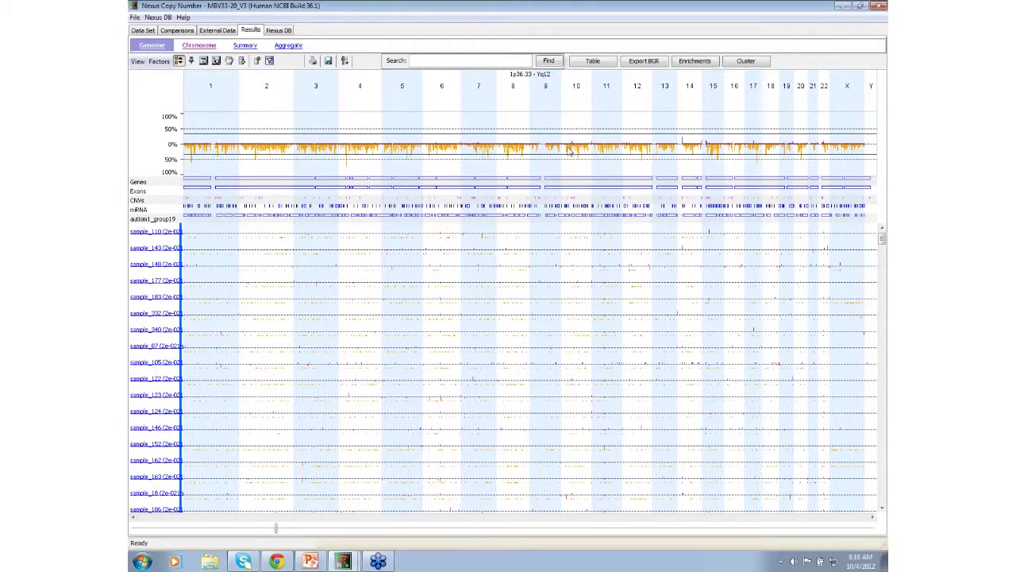
{"action": "left_click", "coordinate": [288, 46]}
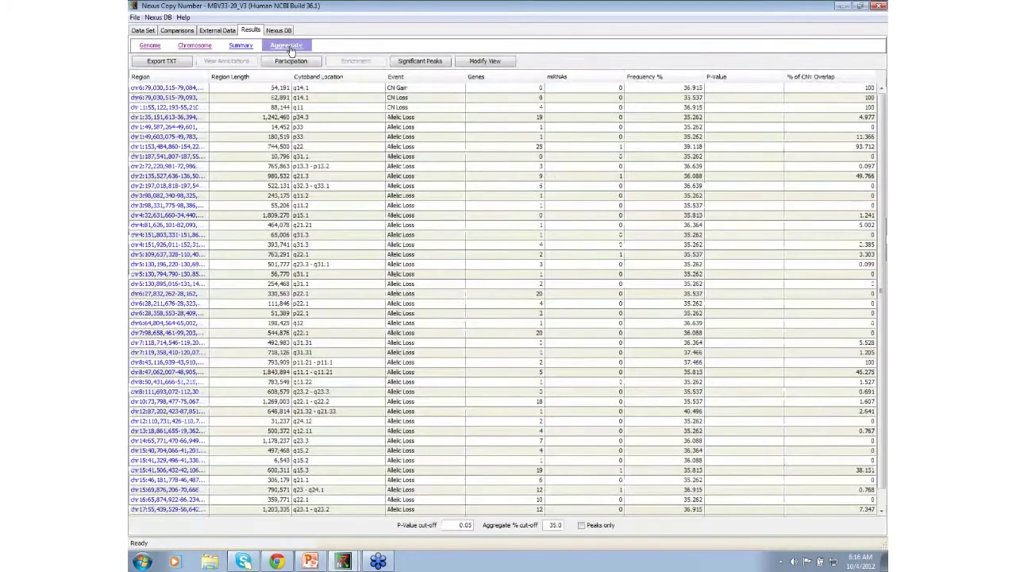
Step: Set the Aggregate % cut-off to 15
{"action": "double_click", "coordinate": [555, 525]}
{"action": "type", "text": "15"}
{"action": "key", "text": "Return"}
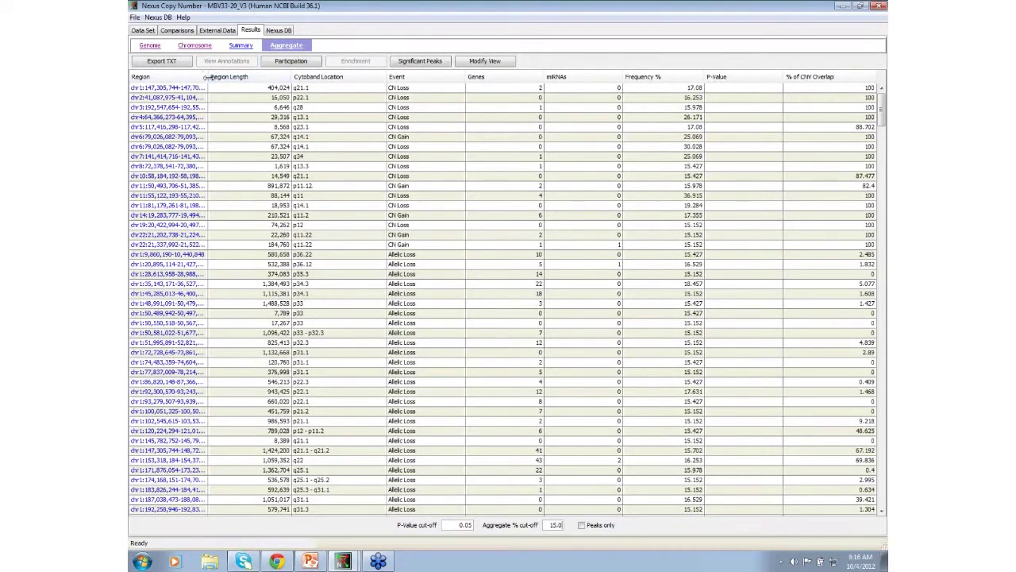
{"action": "left_click_drag", "start_coordinate": [205, 77], "coordinate": [243, 77]}
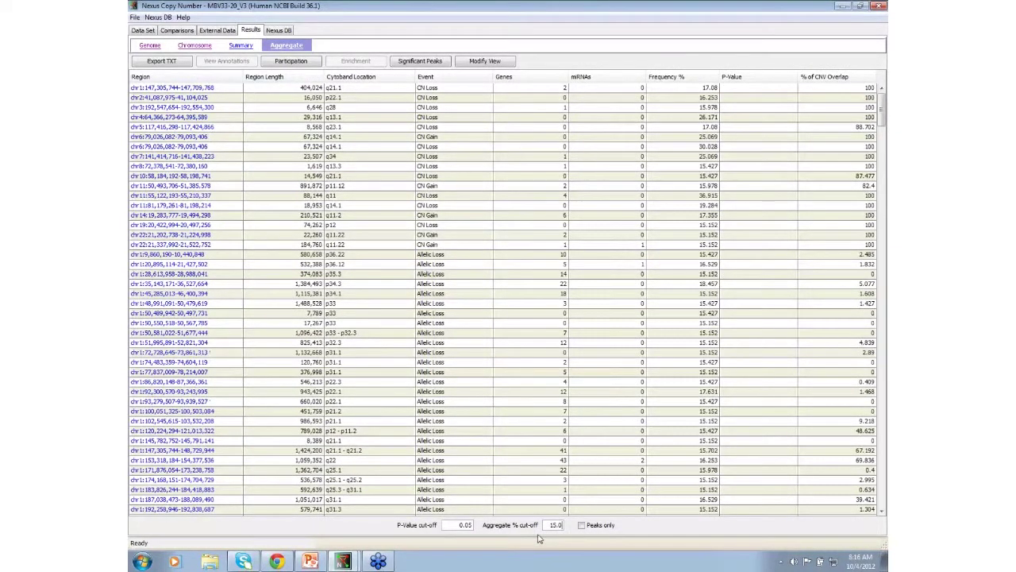
Step: List peaks only, sorted by frequency, with chr4 p15.1 Allelic Loss leading at 75.482%
{"action": "left_click", "coordinate": [582, 525]}
{"action": "left_click", "coordinate": [582, 525]}
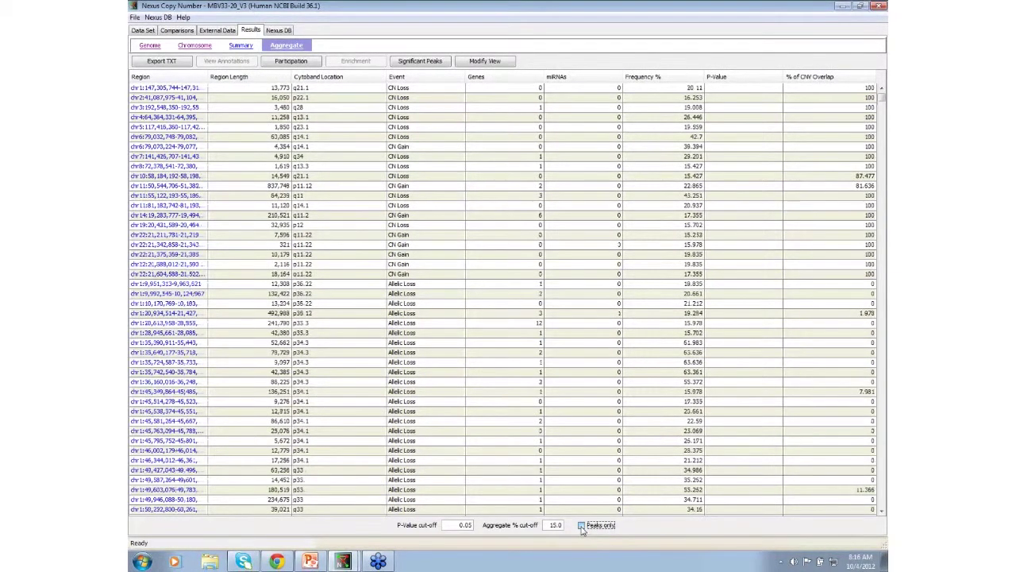
{"action": "left_click", "coordinate": [583, 528]}
{"action": "left_click", "coordinate": [665, 80]}
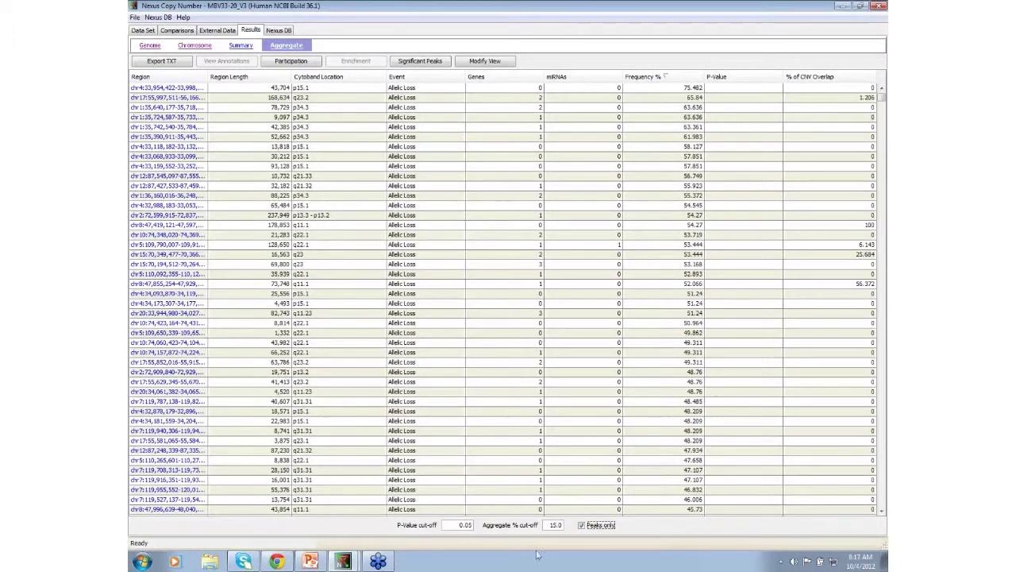
{"action": "left_click", "coordinate": [555, 527]}
{"action": "right_click", "coordinate": [183, 100]}
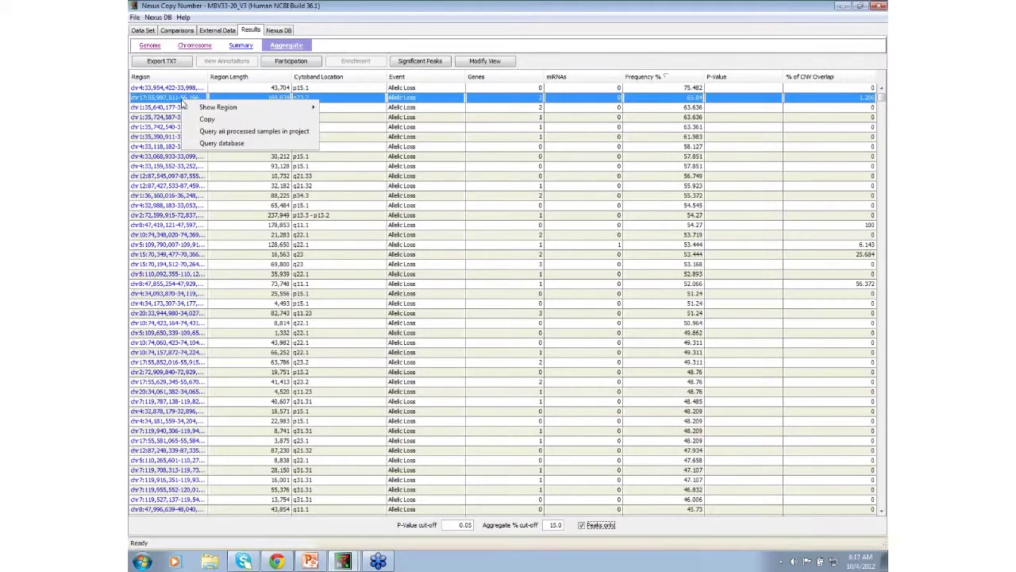
Step: Show the chr17 peak region near 56 Mb with event-carrying samples sorted first
{"action": "mouse_move", "coordinate": [238, 106]}
{"action": "left_click", "coordinate": [339, 119]}
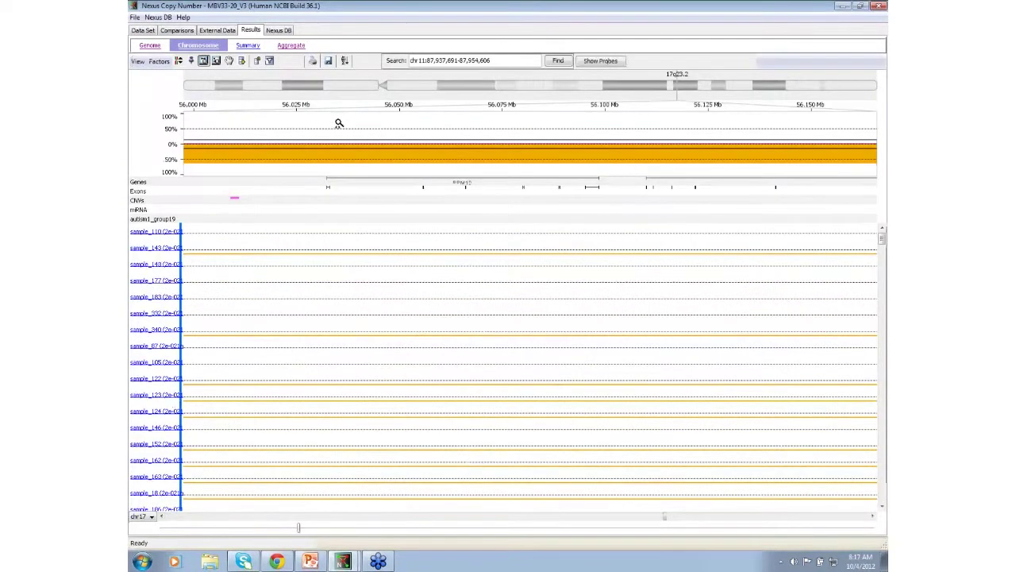
{"action": "left_click", "coordinate": [179, 61]}
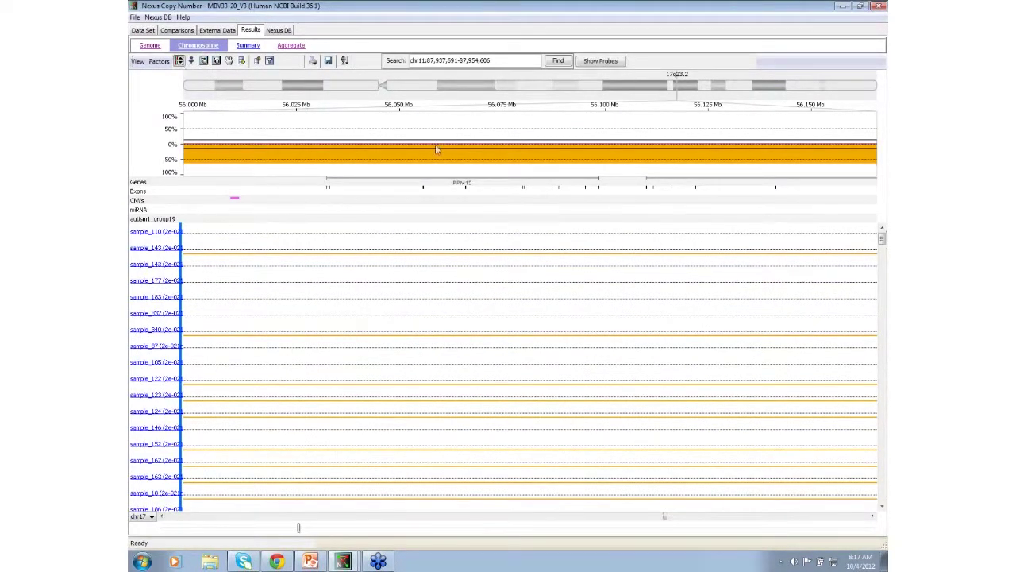
{"action": "left_click", "coordinate": [460, 164]}
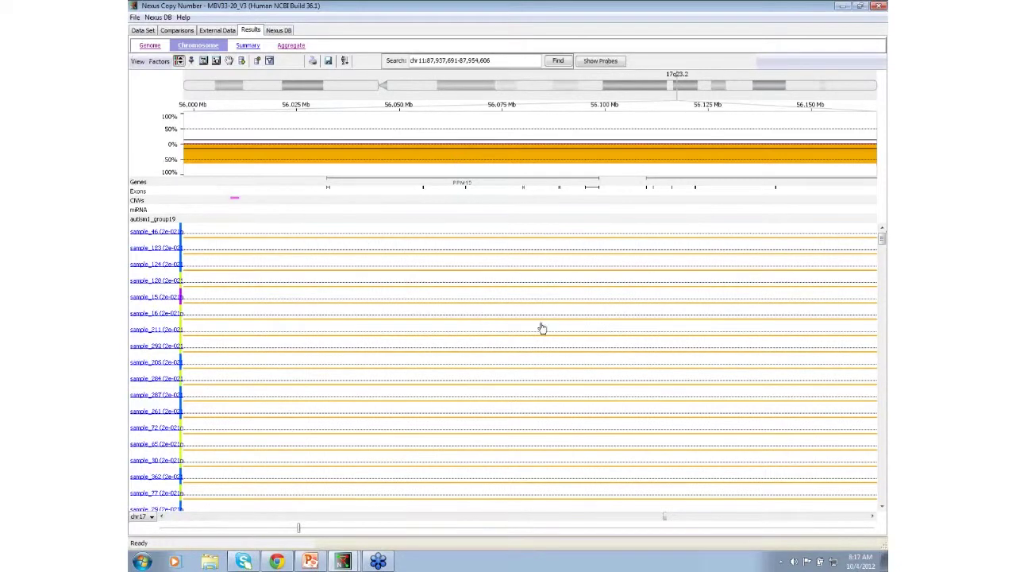
Step: Zoom out chromosome 17 to about 53.5–59 Mb, bands q22–q23.3, around PPM1D and BCAS3
{"action": "left_click", "coordinate": [204, 61]}
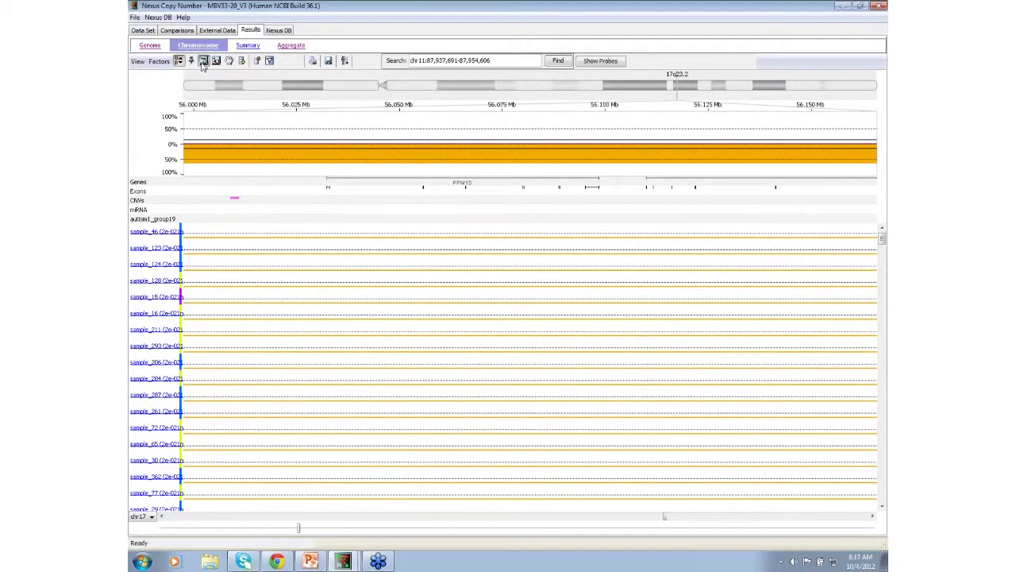
{"action": "left_click", "coordinate": [459, 158]}
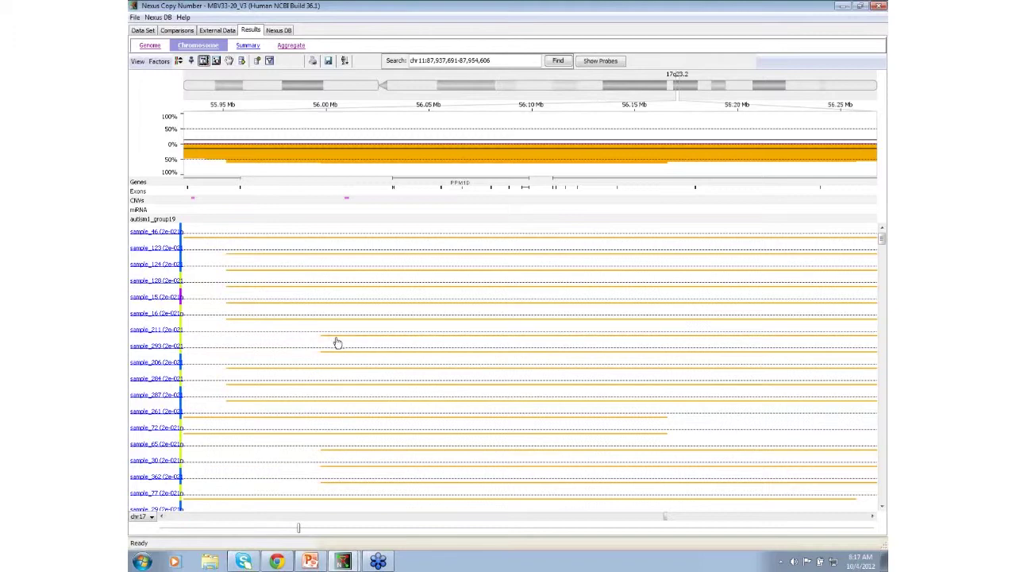
{"action": "mouse_move", "coordinate": [398, 159]}
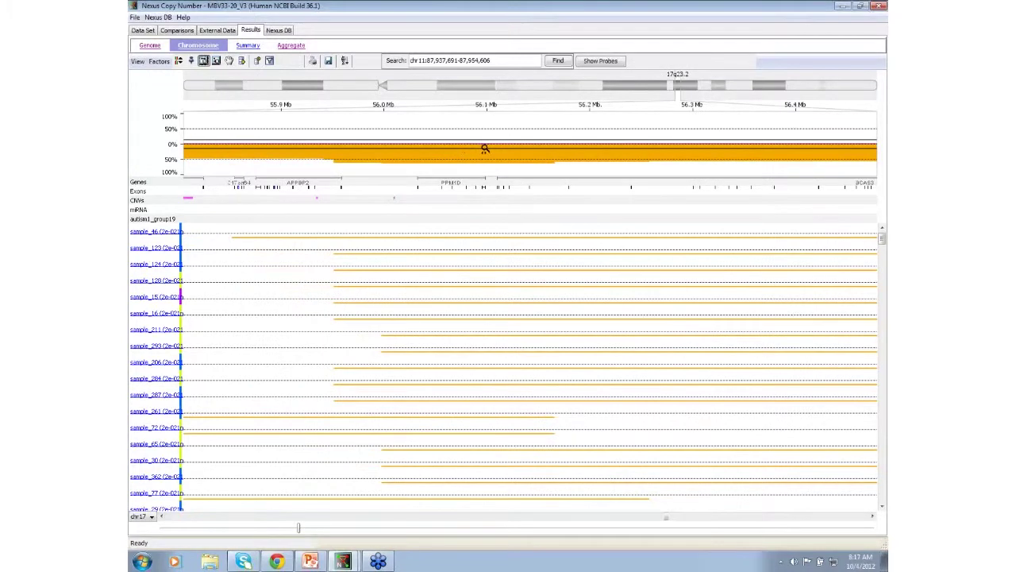
{"action": "scroll", "coordinate": [484, 149], "scroll_direction": "down", "scroll_amount": 2}
{"action": "scroll", "coordinate": [483, 149], "scroll_direction": "down", "scroll_amount": 1}
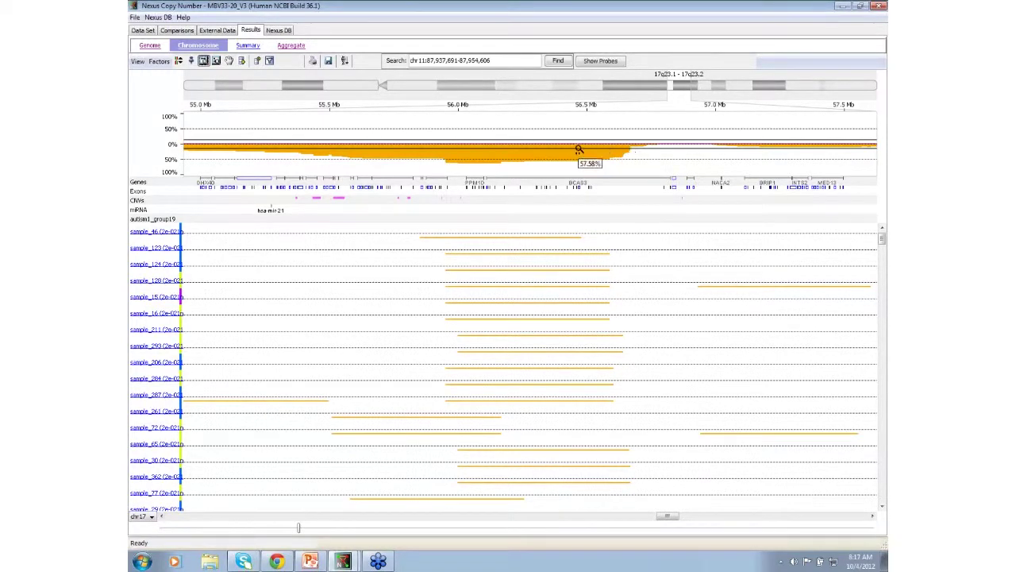
{"action": "scroll", "coordinate": [476, 150], "scroll_direction": "down", "scroll_amount": 1}
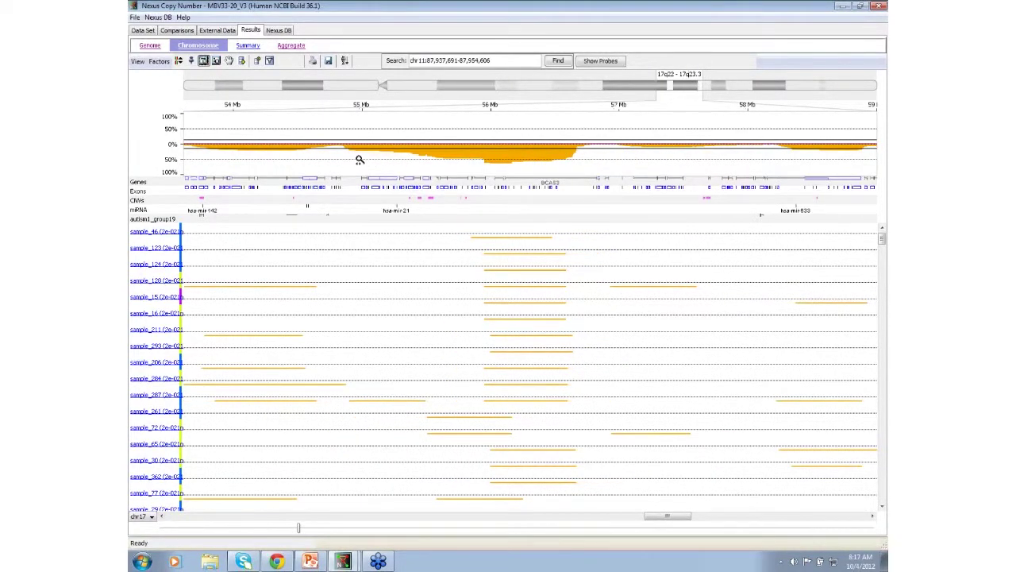
{"action": "mouse_move", "coordinate": [344, 147]}
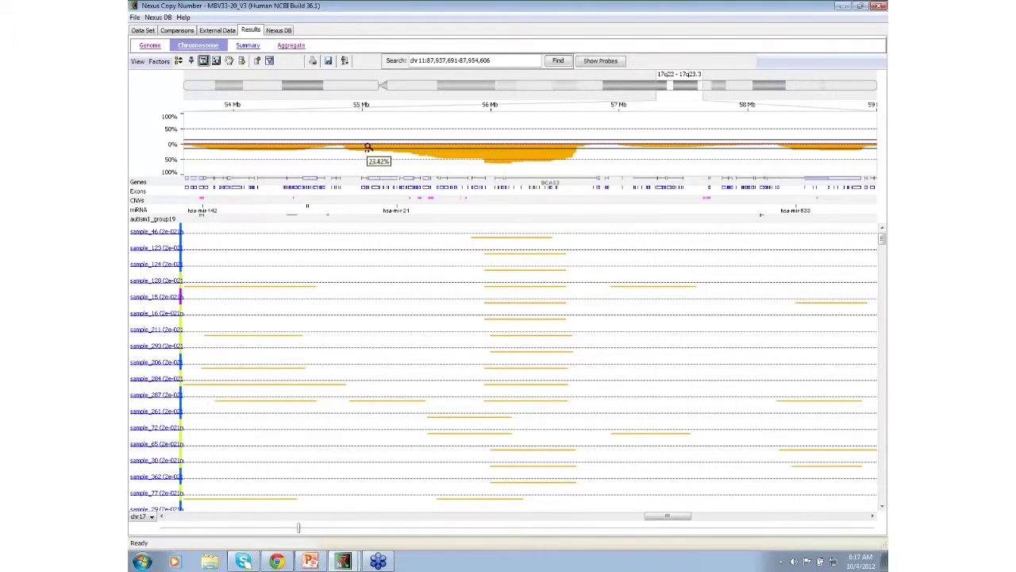